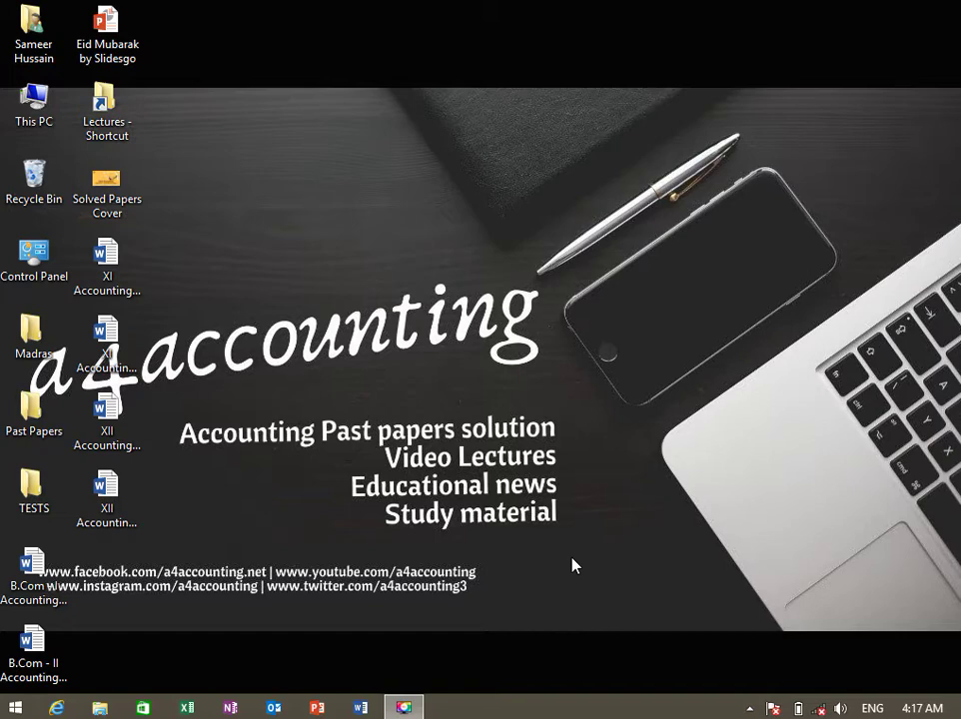
# Launch Excel, start a blank workbook and add a second worksheet, Sheet2
pyautogui.click(187, 706)
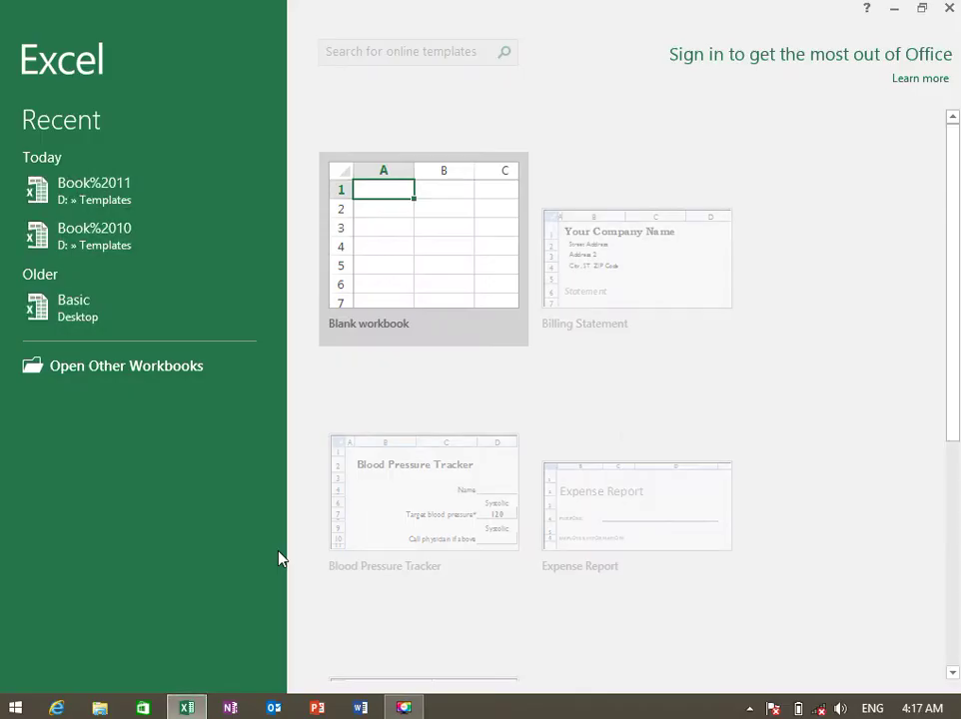
pyautogui.click(425, 262)
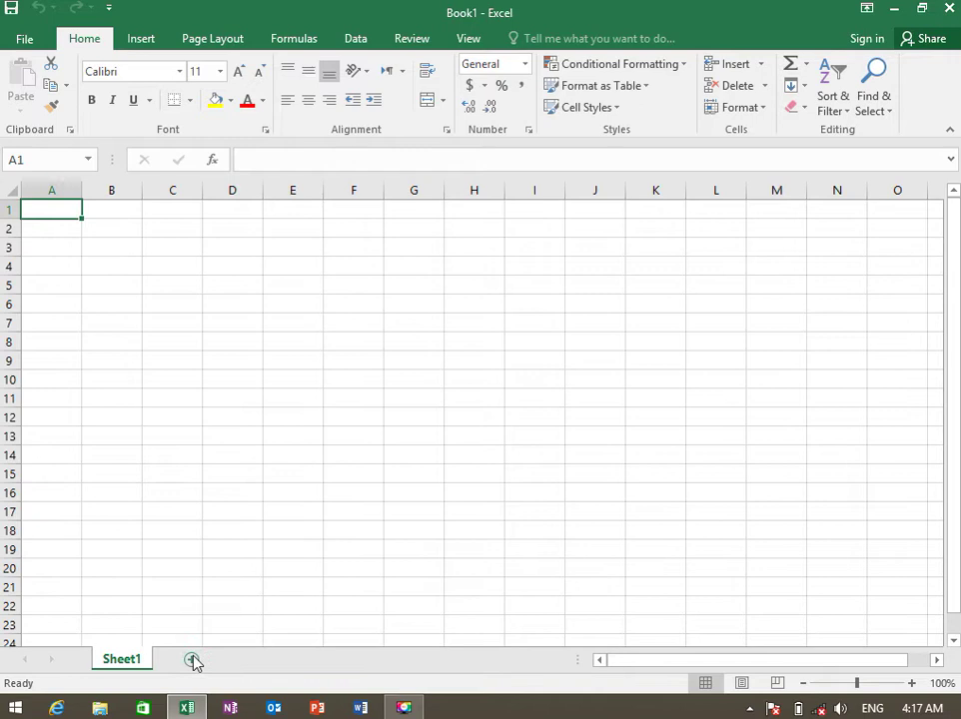
pyautogui.click(192, 660)
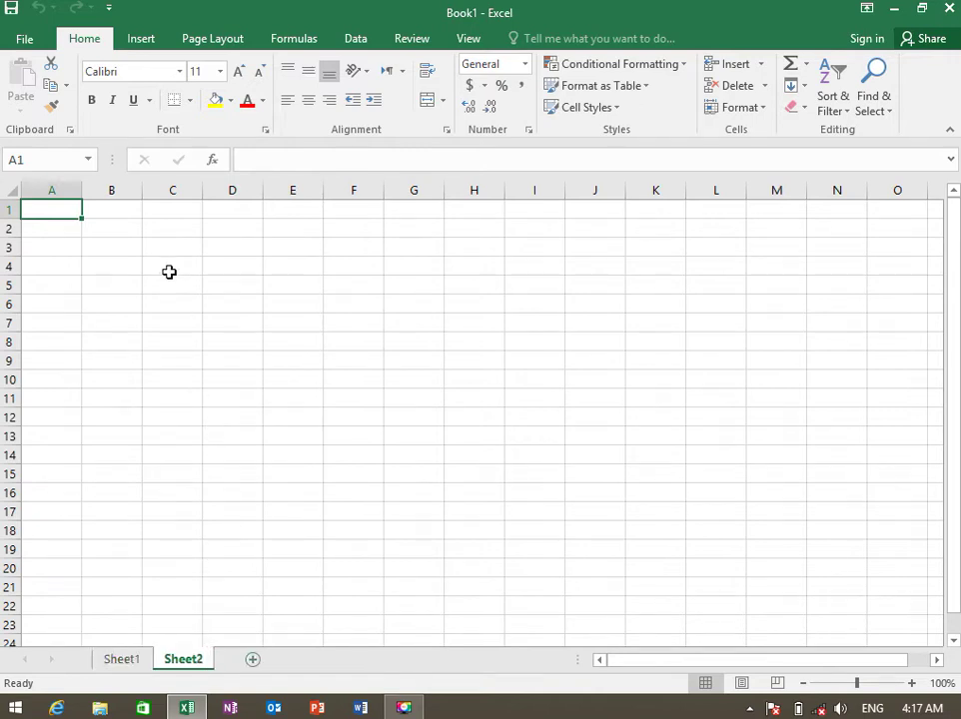
pyautogui.press('Down')
pyautogui.press('Up')
pyautogui.press('Right')
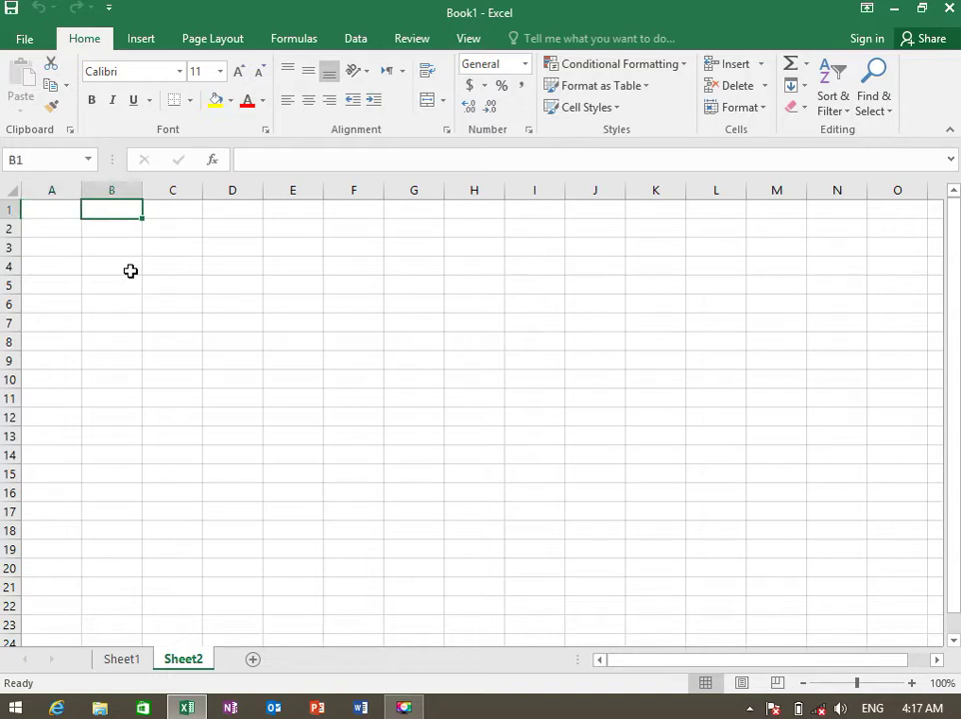
# Delete Sheet2 so the workbook keeps only Sheet1
pyautogui.rightClick(185, 658)
pyautogui.click(269, 455)
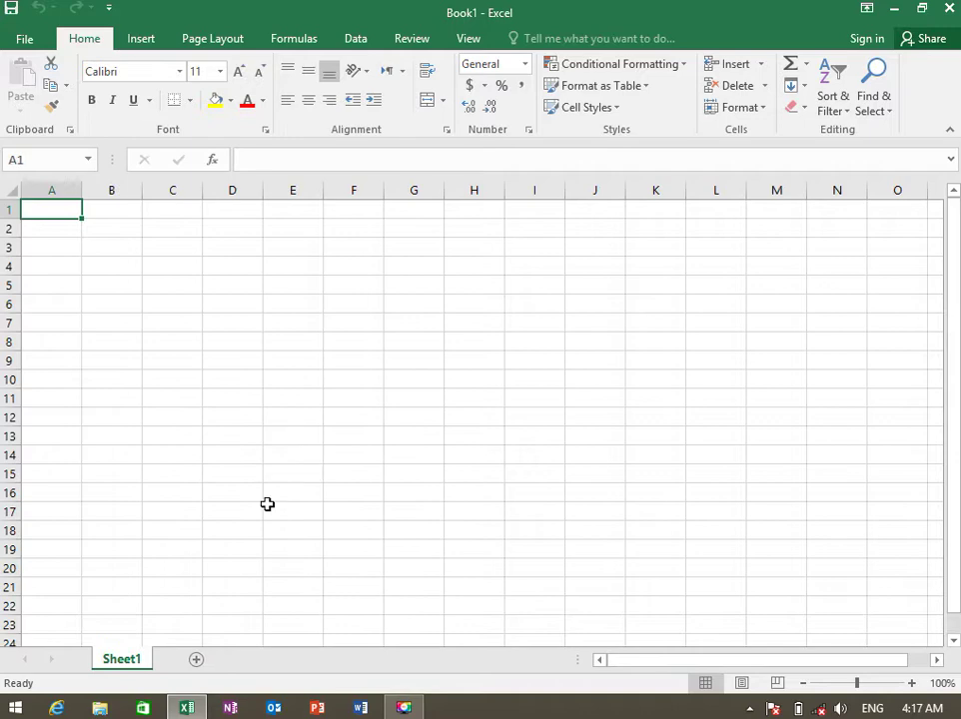
pyautogui.click(360, 707)
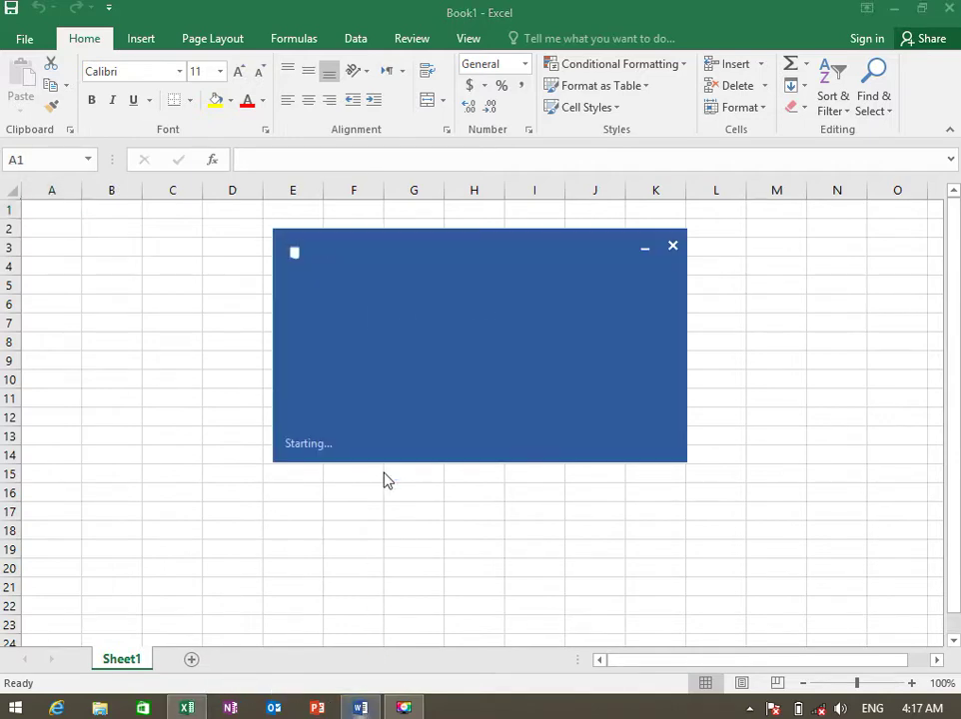
# Start a blank Word document with the bold, enlarged heading 'FREEZE PANES'
pyautogui.press('Return')
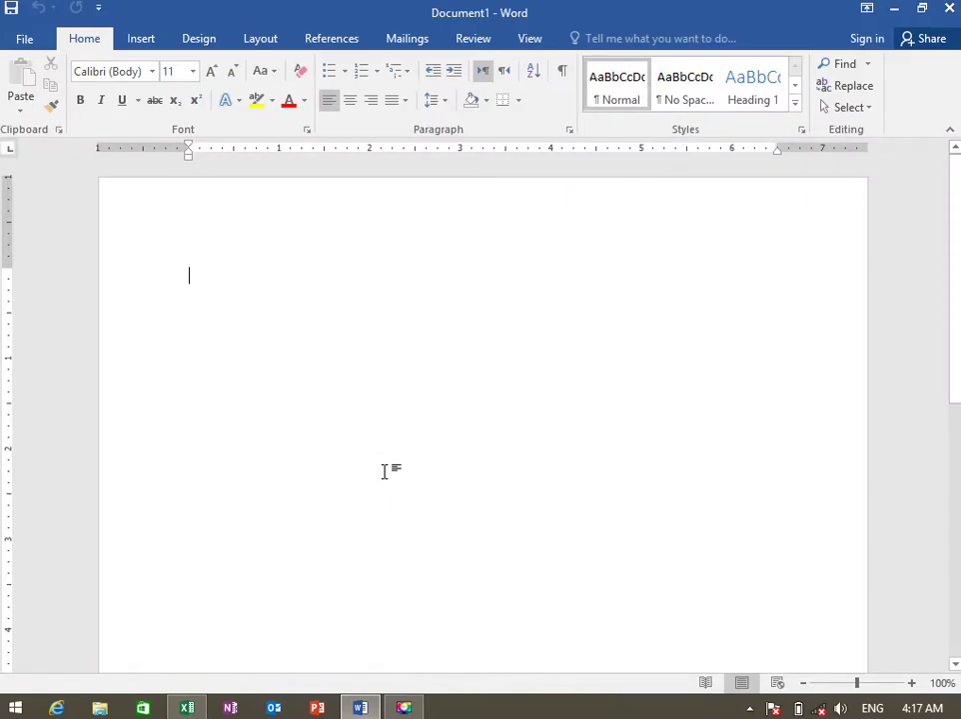
pyautogui.hotkey('ctrl', 'b')
pyautogui.hotkey('ctrl', 'shift', '.')
pyautogui.hotkey('ctrl', 'shift', '.')
pyautogui.hotkey('ctrl', 'shift', '.')
pyautogui.hotkey('ctrl', 'shift', '.')
pyautogui.hotkey('ctrl', 'shift', '.')
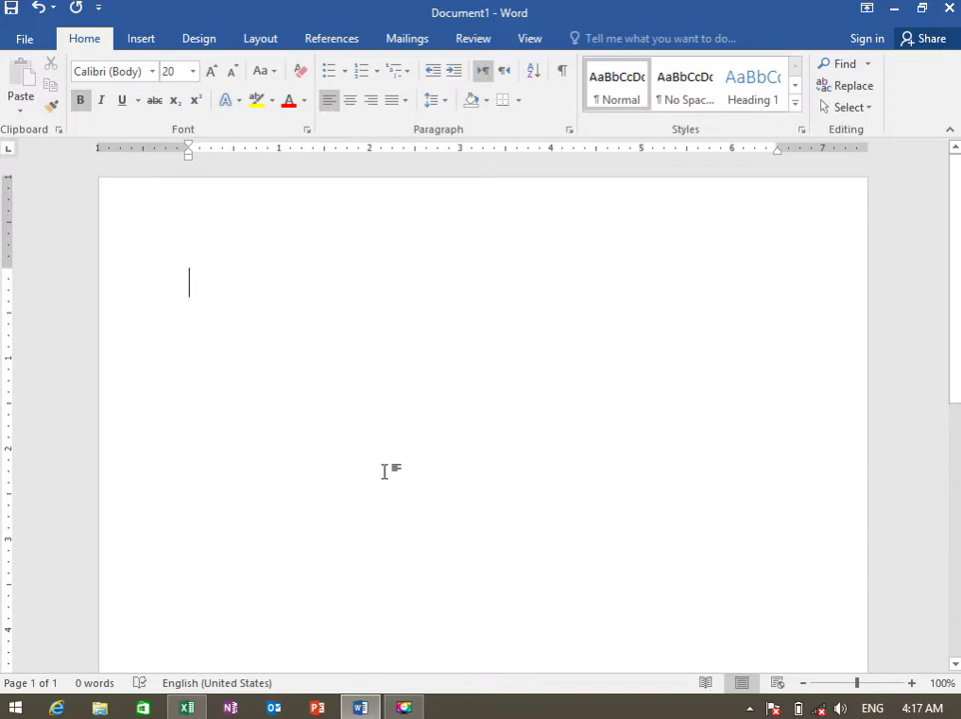
pyautogui.write('FREEZE')
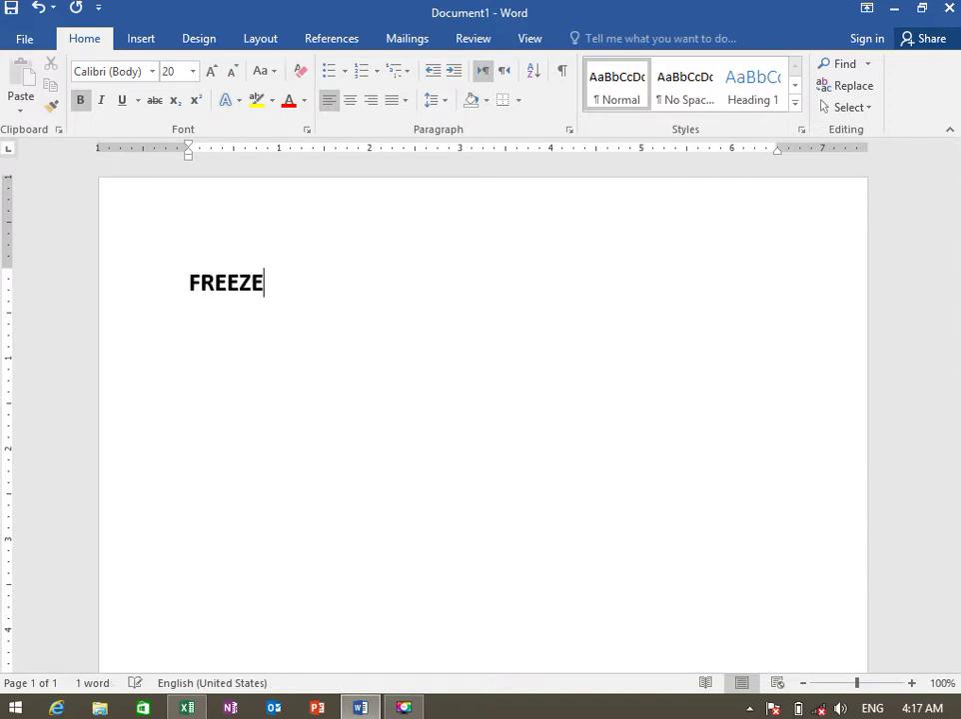
pyautogui.write(' PANES')
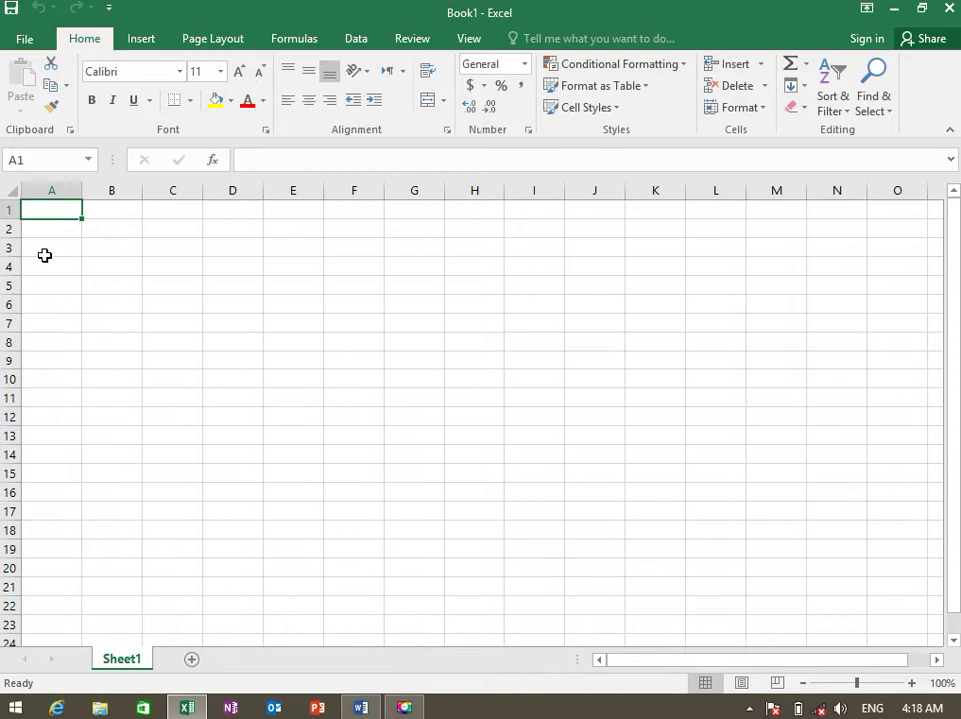
# Enter a name header in B1, revise it to 'CUSTOMER NAME', and autofit column B
pyautogui.press('Down')
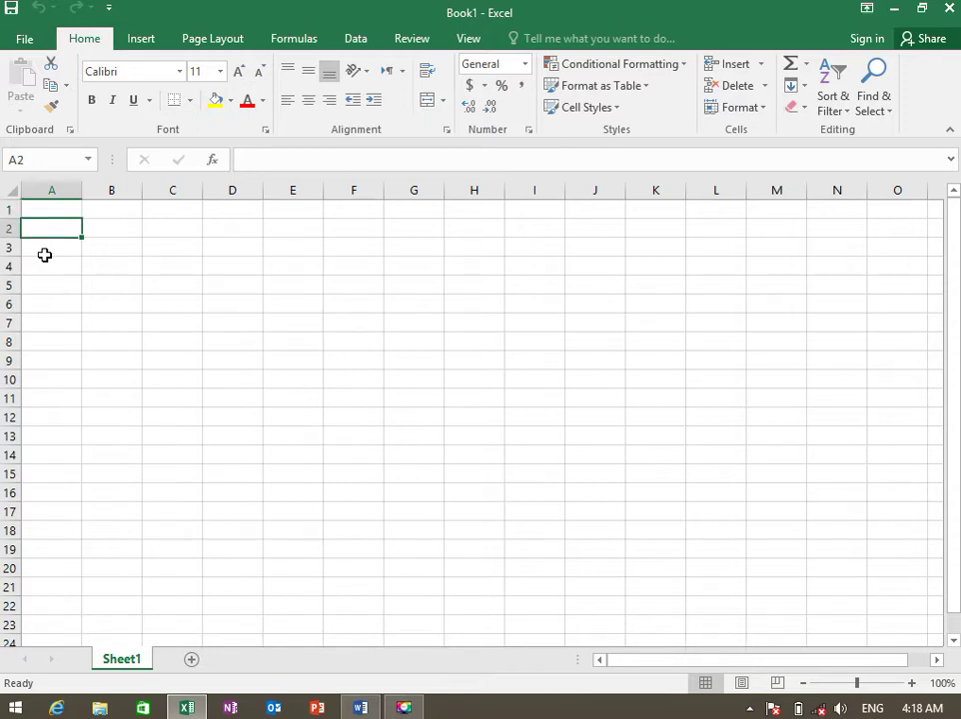
pyautogui.press('Up')
pyautogui.press('Right')
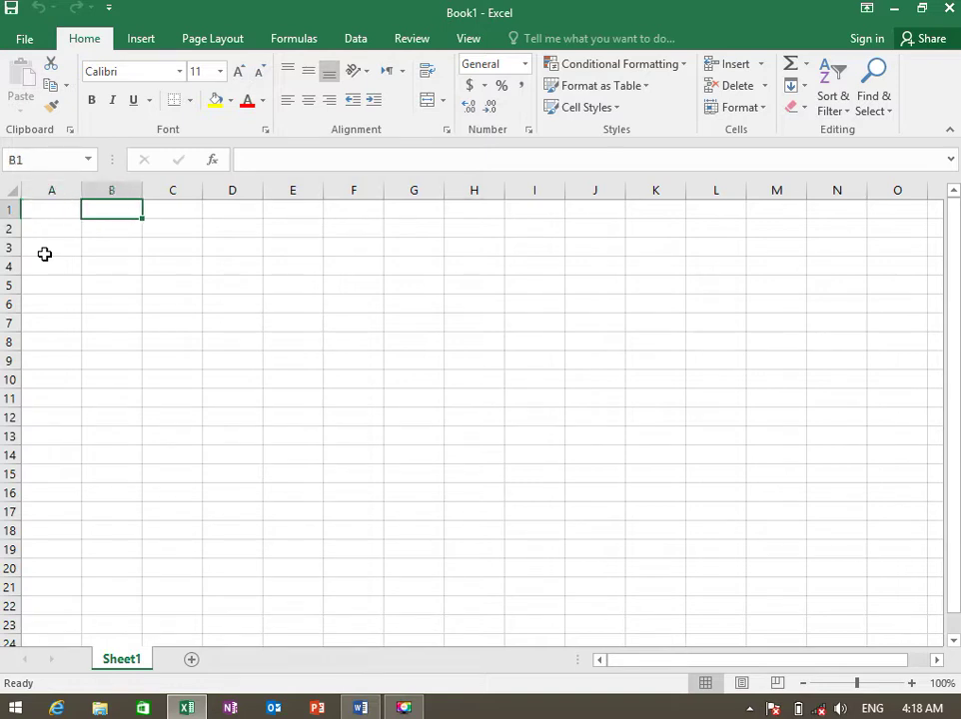
pyautogui.write('NAME')
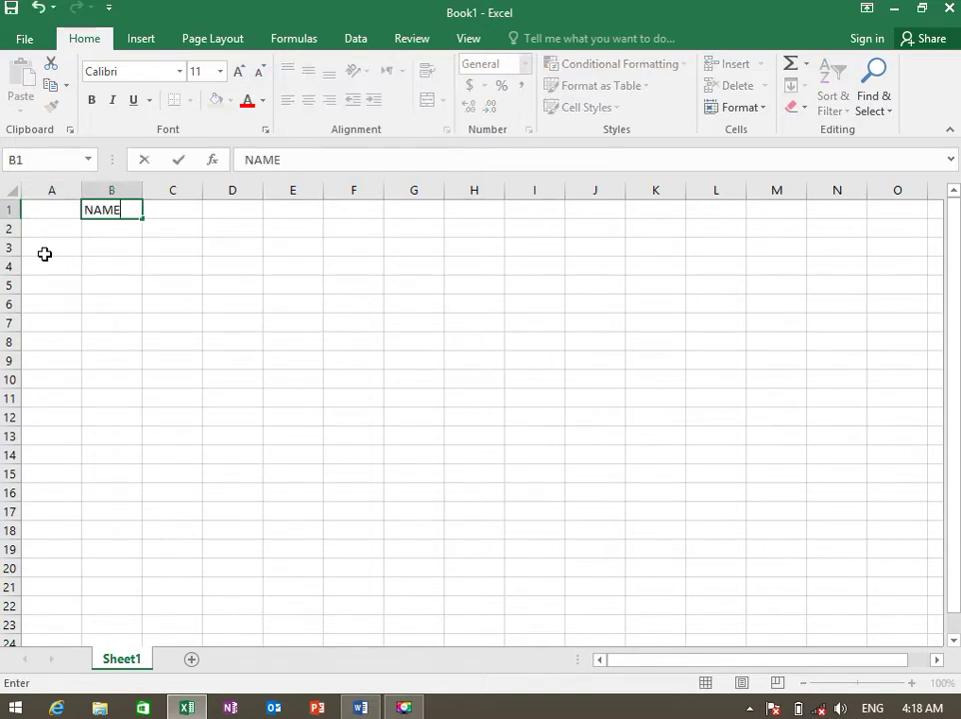
pyautogui.press('Tab')
pyautogui.press('Left')
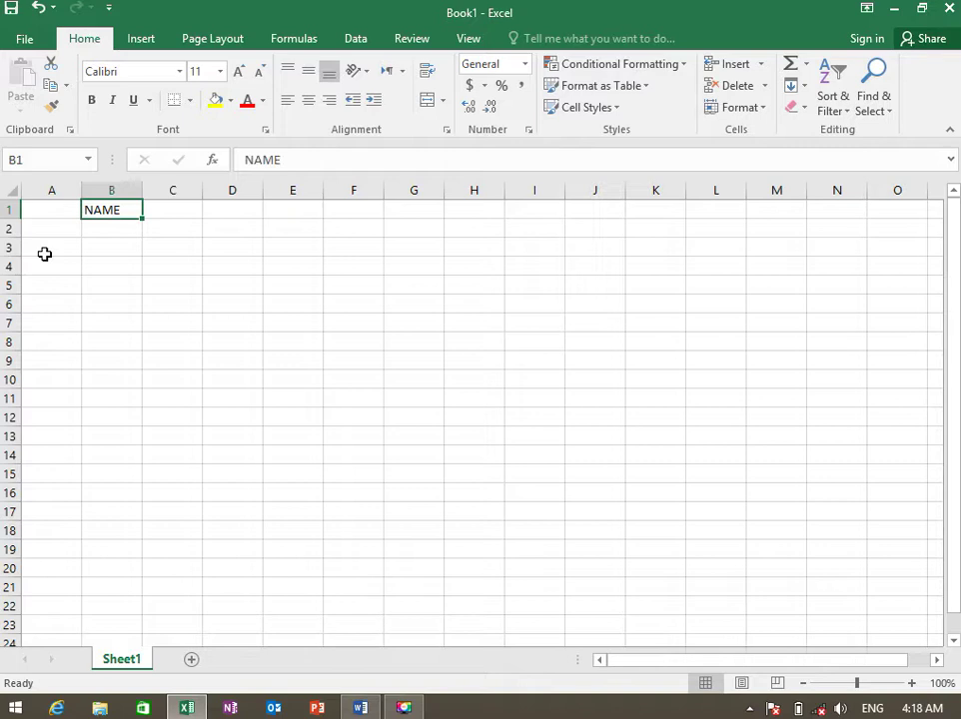
pyautogui.write('CUSTOMER NAME')
pyautogui.press('Tab')
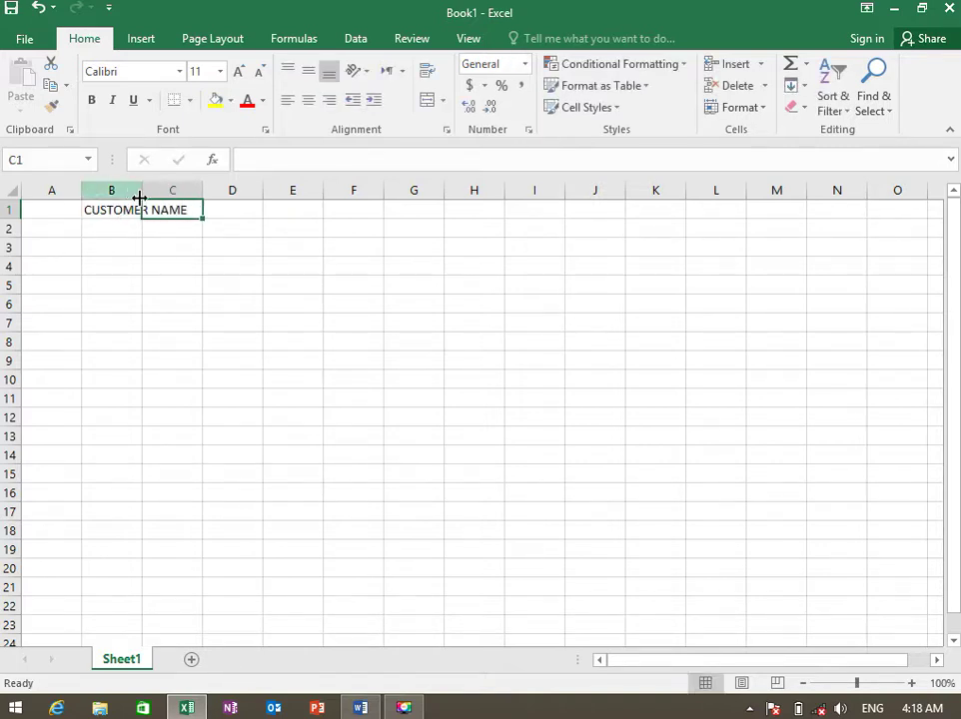
pyautogui.doubleClick(142, 191)
# Change B1 to 'STUDENT NAME', put 'FATHER NAME' in C1, and autofit column C
pyautogui.click(204, 235)
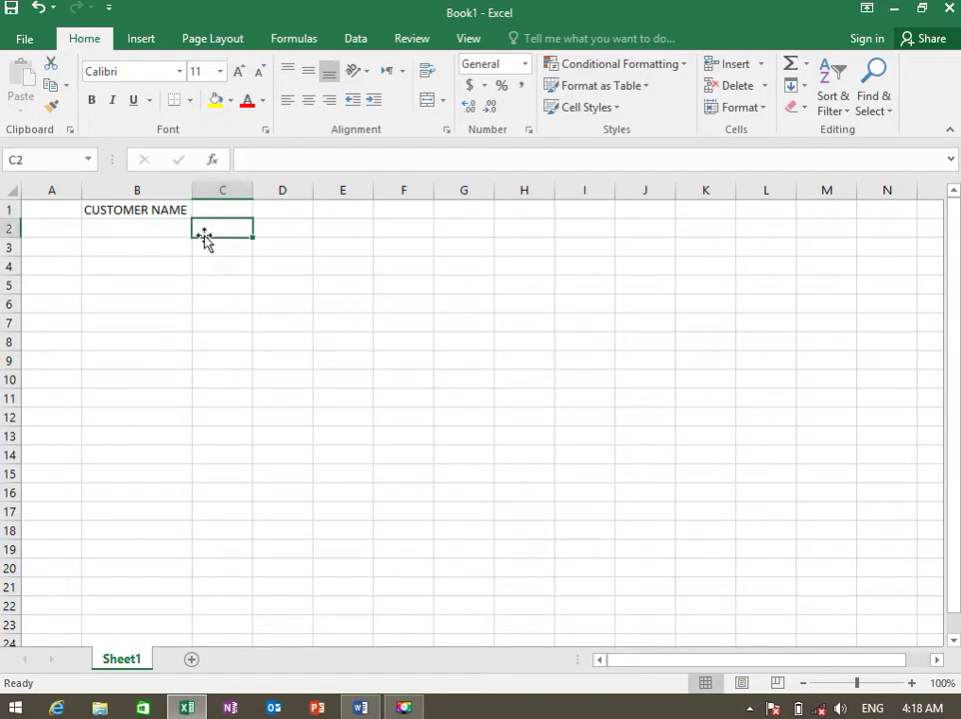
pyautogui.press('Up')
pyautogui.press('Left')
pyautogui.write('STUDENT NAME')
pyautogui.press('Tab')
pyautogui.write('FATHER NAME')
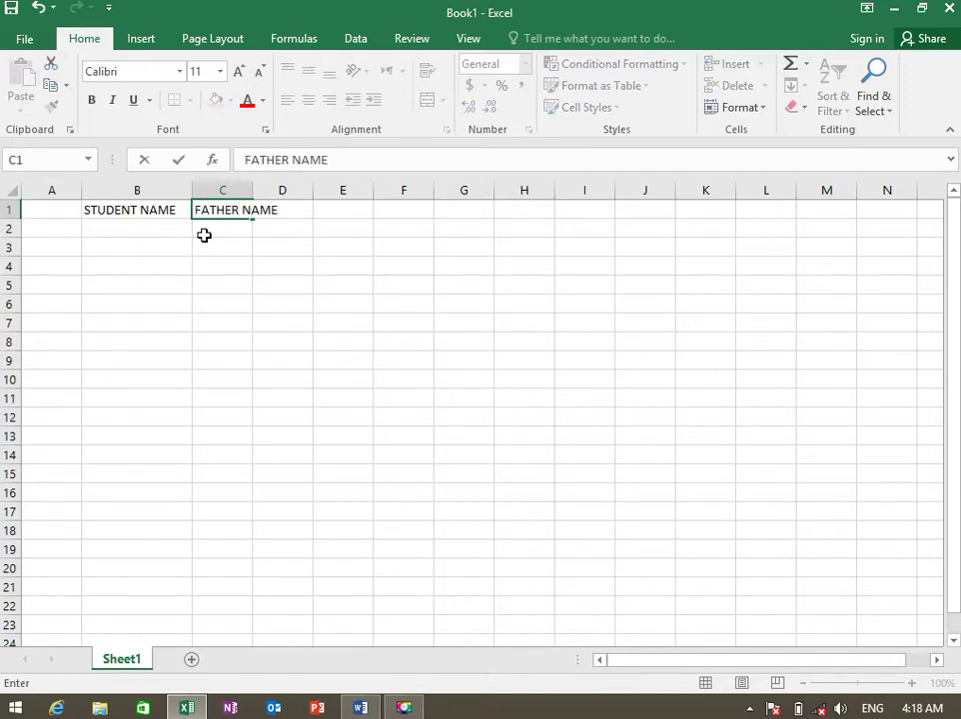
pyautogui.press('Tab')
pyautogui.doubleClick(252, 188)
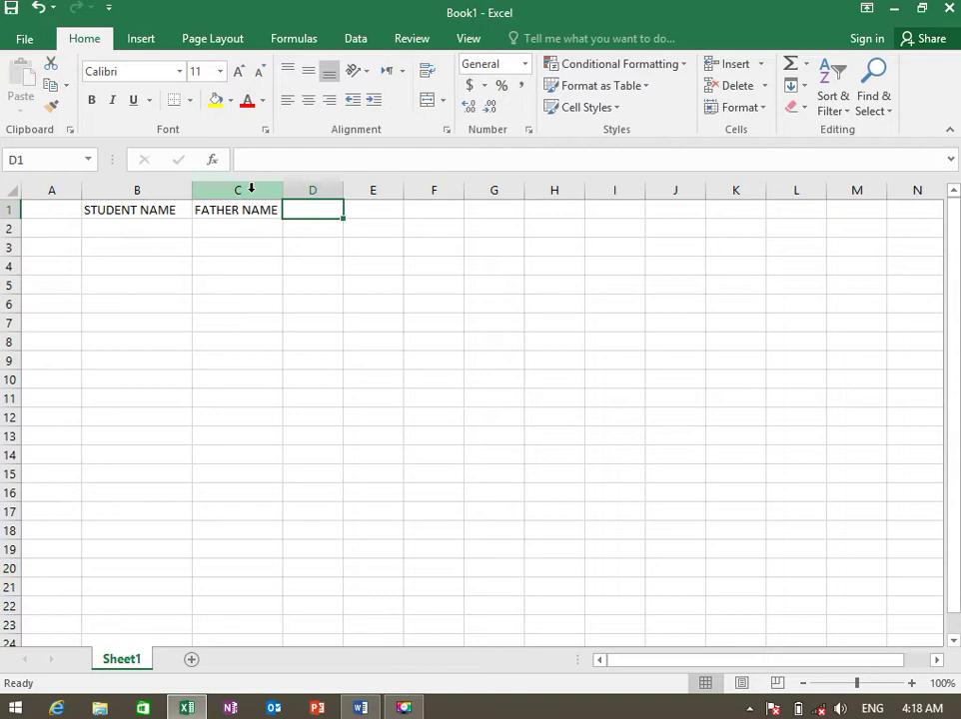
# Fill D1:I1 with ACCOUNTING, STATS, BANKING, ENGLISH, TOTAL and PERCENTAGE
pyautogui.write('ACCOUNTING')
pyautogui.press('Tab')
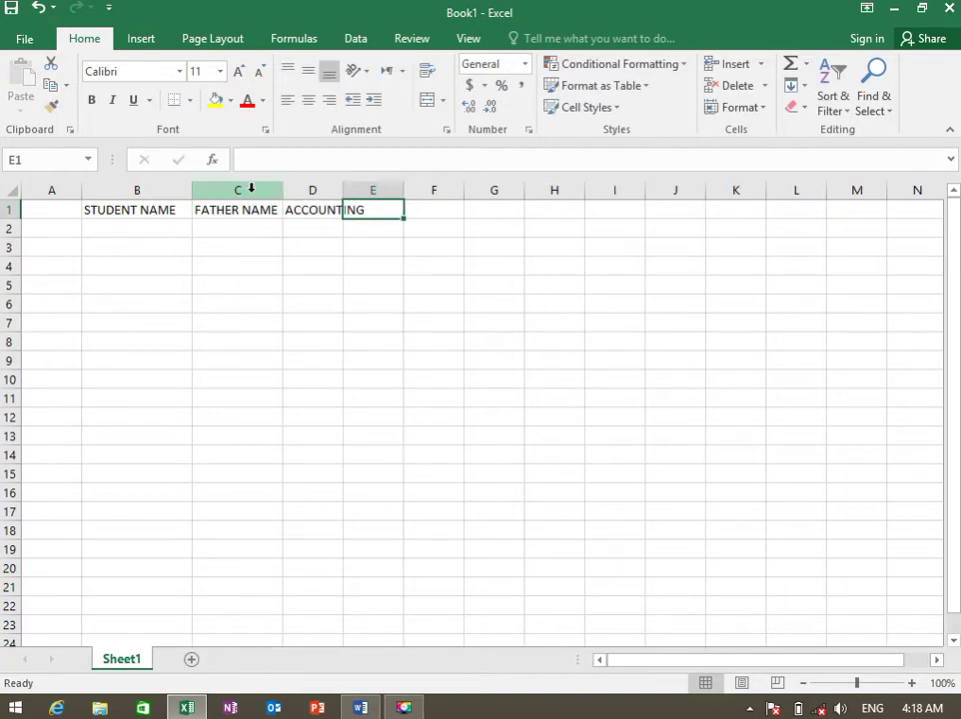
pyautogui.write('STATS')
pyautogui.press('Tab')
pyautogui.write('BANKING')
pyautogui.press('Tab')
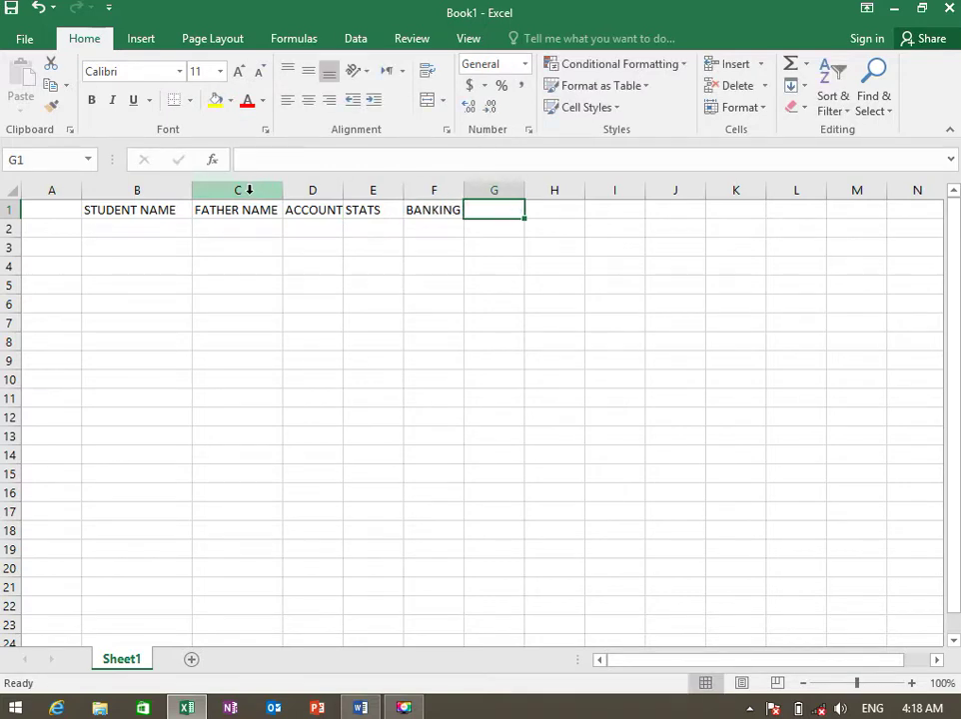
pyautogui.write('ENGLISH')
pyautogui.press('Tab')
pyautogui.write('T')
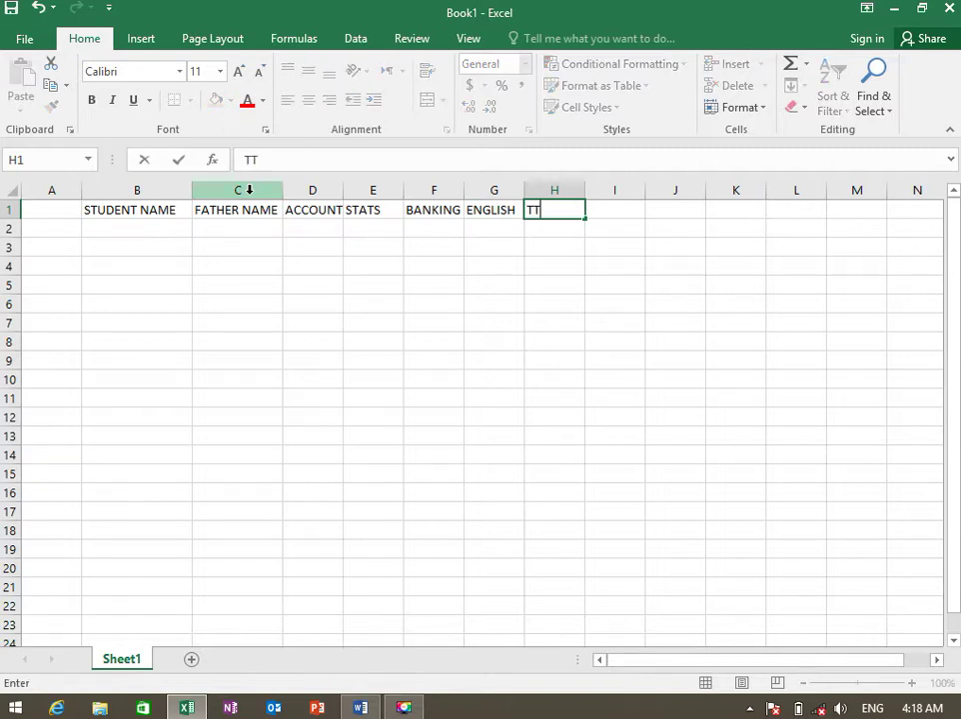
pyautogui.write('OTAL')
pyautogui.press('Tab')
pyautogui.write('PE')
pyautogui.write('TAGE')
pyautogui.press('Return')
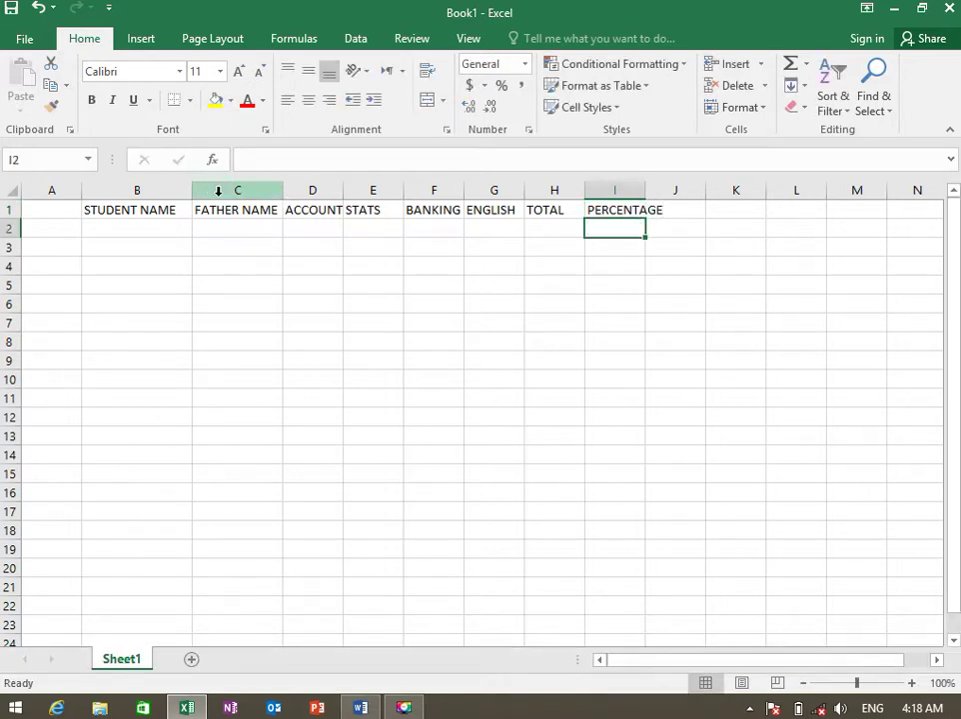
pyautogui.click(282, 189)
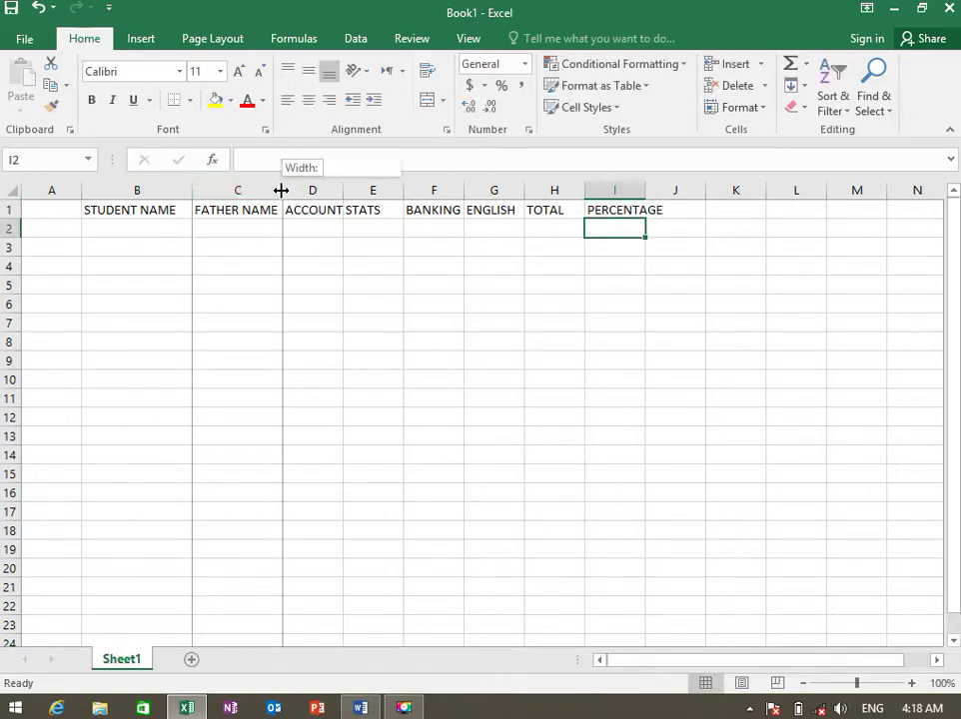
# Autofit columns D, E, G, H and I to their headers
pyautogui.doubleClick(343, 190)
pyautogui.click(429, 190)
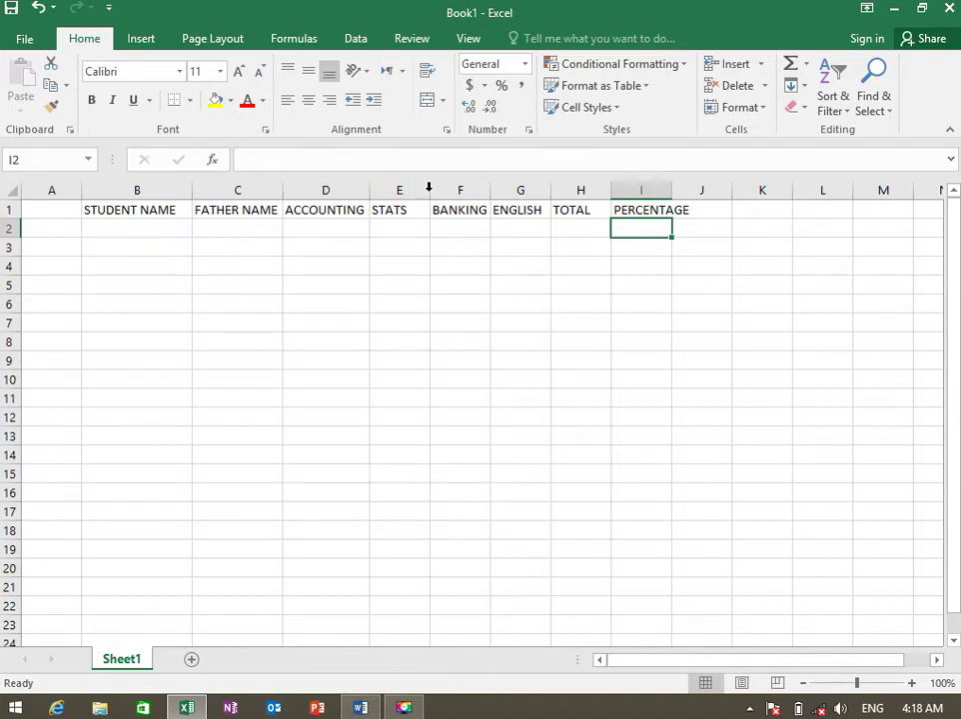
pyautogui.doubleClick(428, 190)
pyautogui.doubleClick(536, 190)
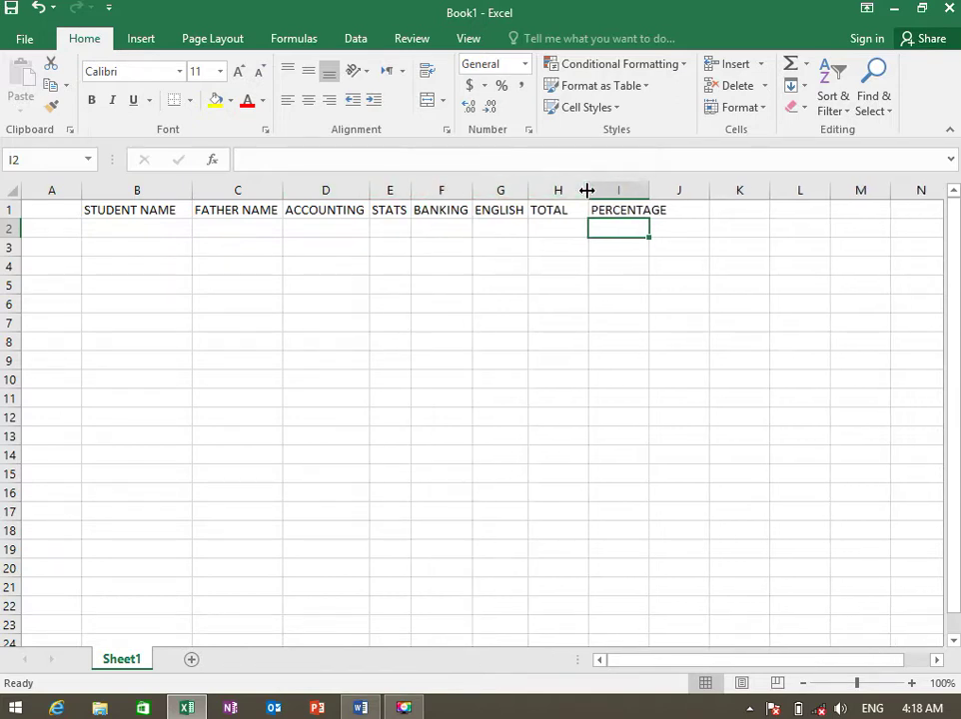
pyautogui.doubleClick(589, 189)
pyautogui.doubleClick(635, 189)
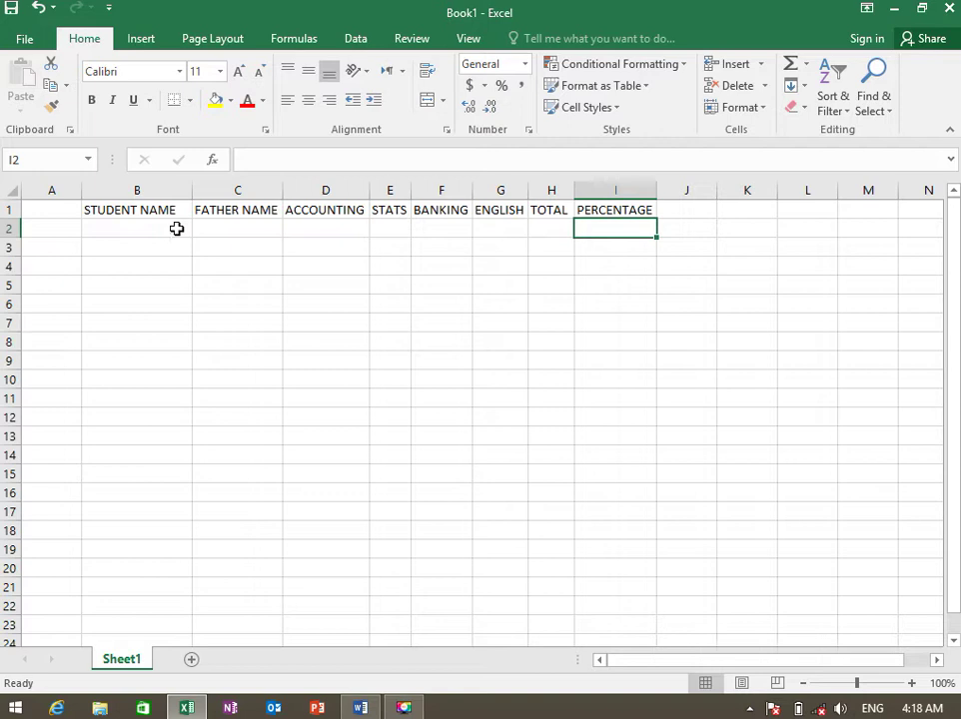
# Make the header row B1:I1 bold in the Aharoni font
pyautogui.moveTo(124, 214); pyautogui.dragTo(623, 210)
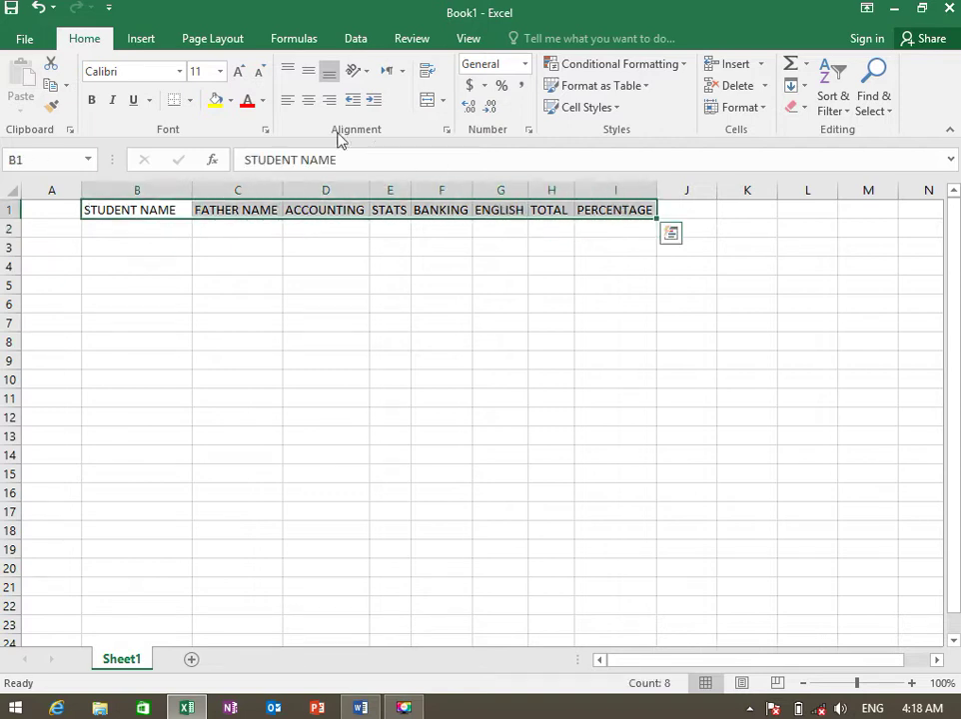
pyautogui.click(91, 101)
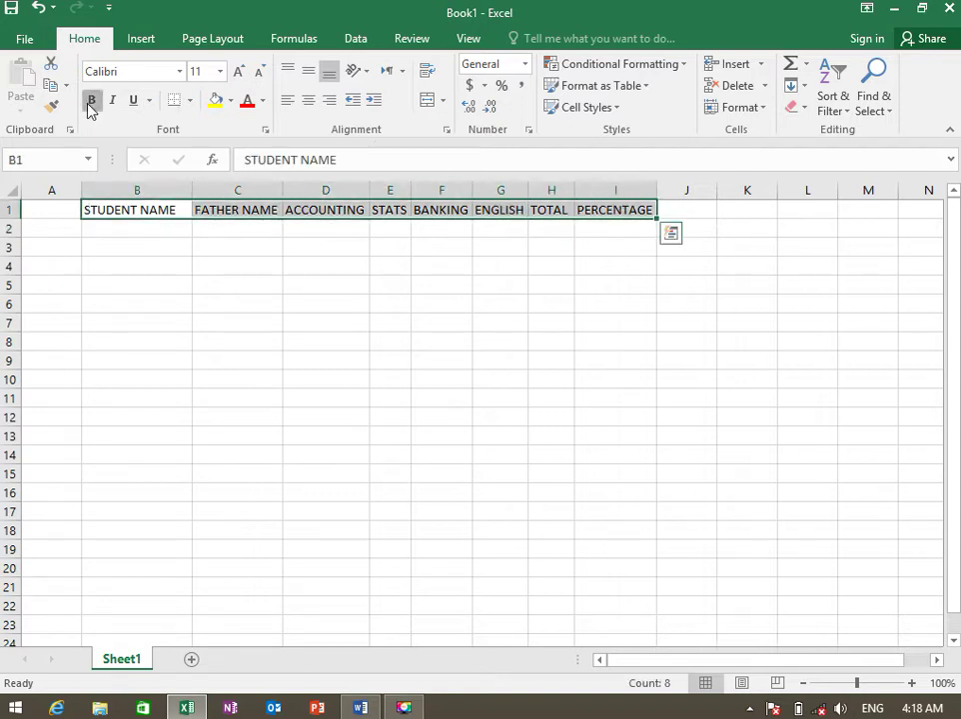
pyautogui.click(179, 72)
pyautogui.click(200, 208)
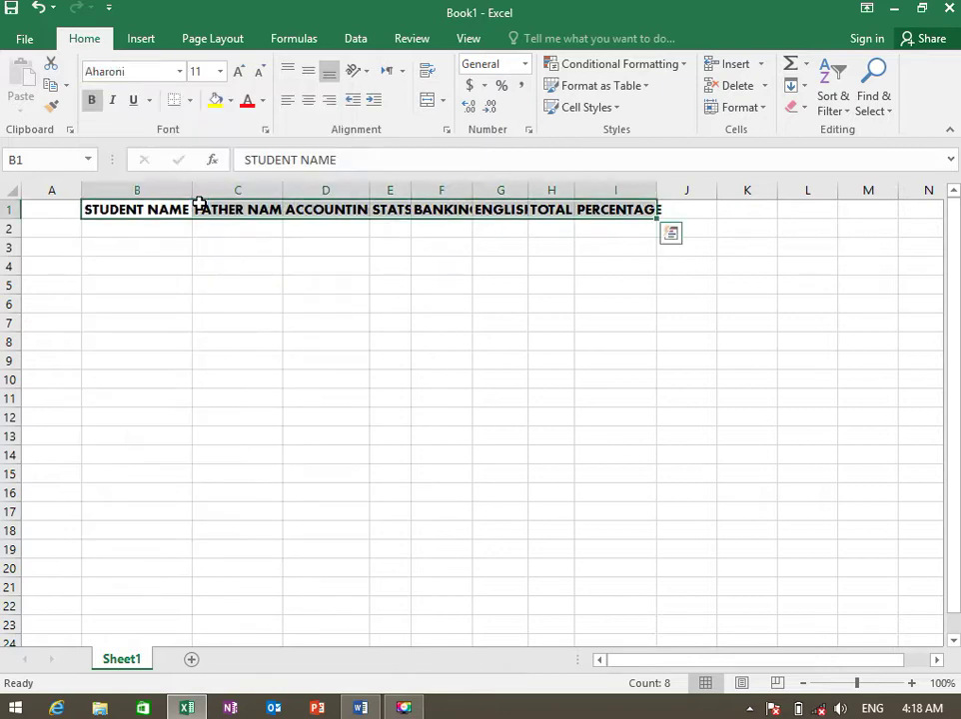
# Autofit columns B through I so every restyled header fits
pyautogui.click(167, 227)
pyautogui.doubleClick(191, 191)
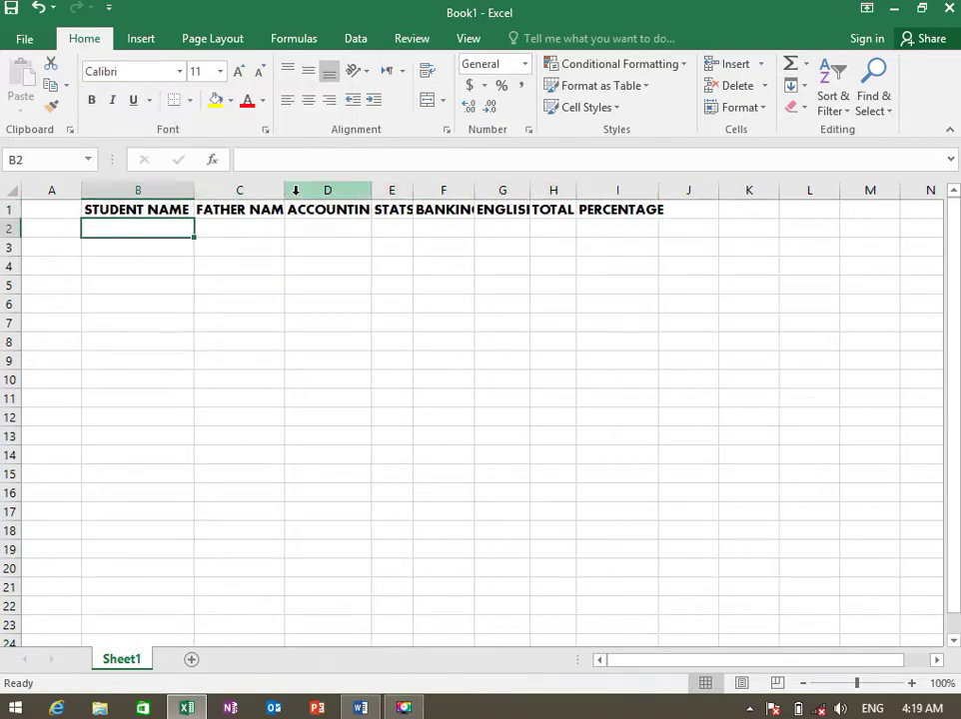
pyautogui.doubleClick(281, 192)
pyautogui.doubleClick(385, 191)
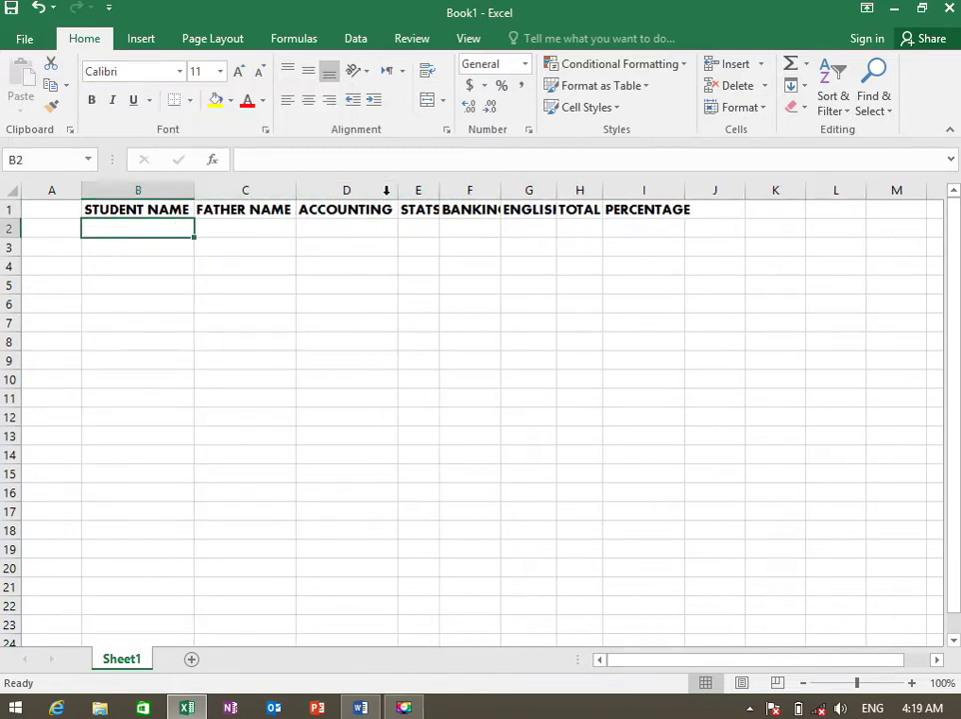
pyautogui.doubleClick(436, 191)
pyautogui.doubleClick(506, 190)
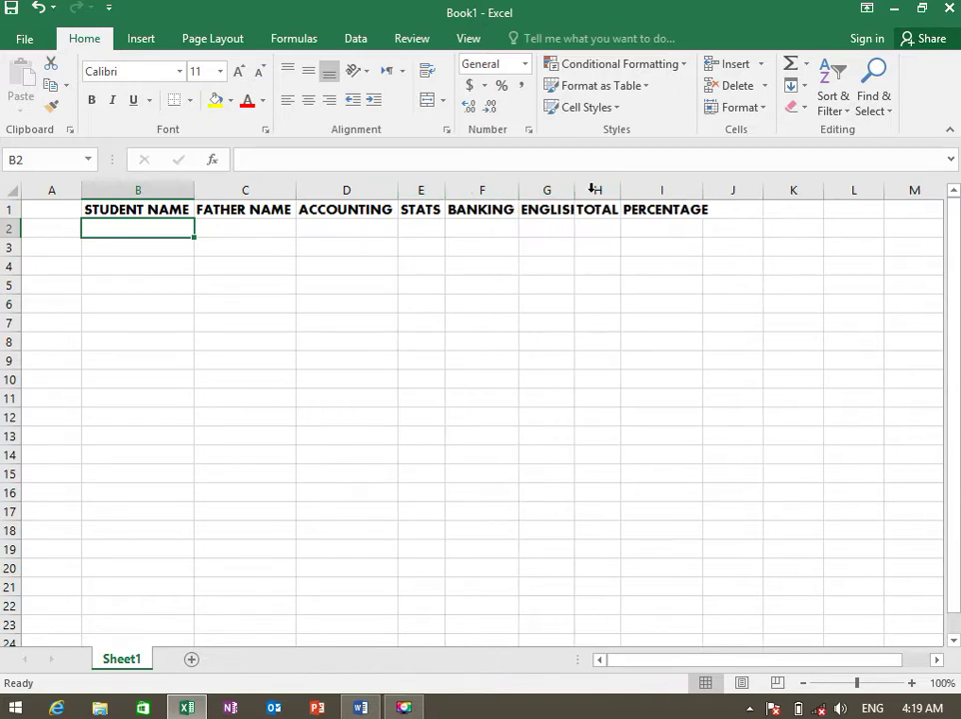
pyautogui.doubleClick(575, 189)
pyautogui.doubleClick(631, 189)
pyautogui.doubleClick(718, 190)
# Narrow column A to a thin strip
pyautogui.click(72, 227)
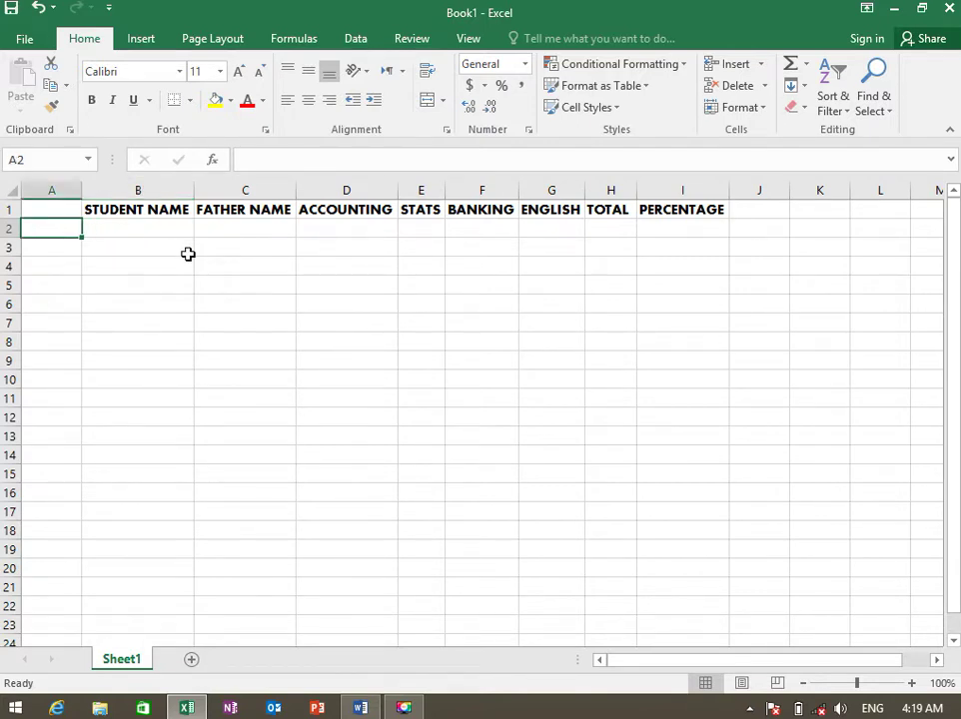
pyautogui.press('Up')
pyautogui.press('Down')
pyautogui.press('Up')
pyautogui.press('Down')
pyautogui.press('Up')
pyautogui.press('Down')
pyautogui.press('Up')
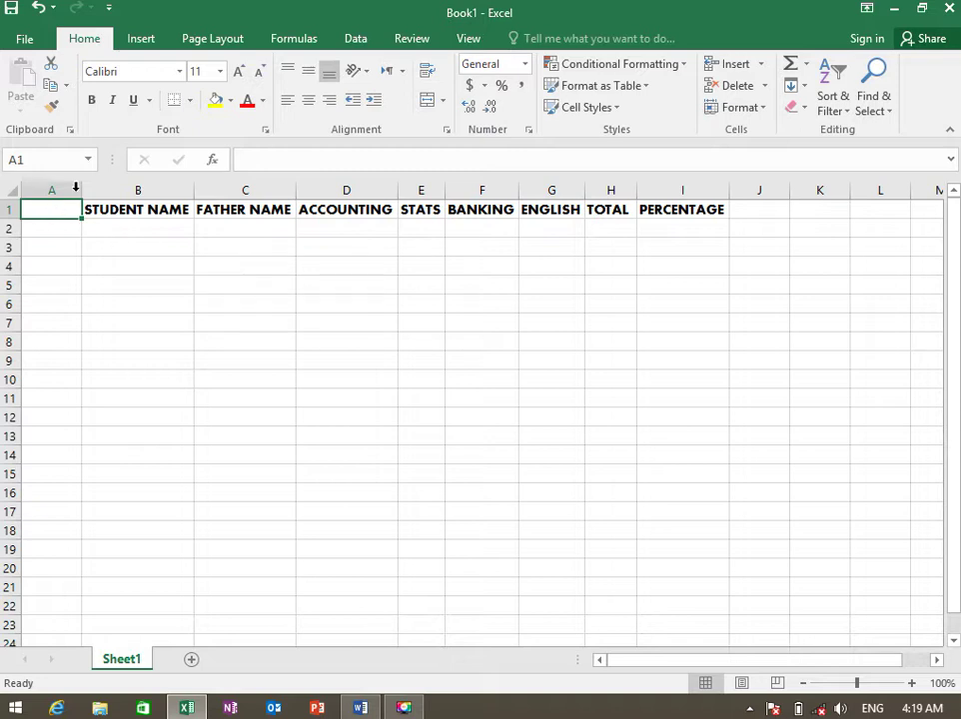
pyautogui.moveTo(83, 188); pyautogui.dragTo(36, 188)
# Enter the student's name in B2 and the father's name in C2, autofitting both columns
pyautogui.click(64, 229)
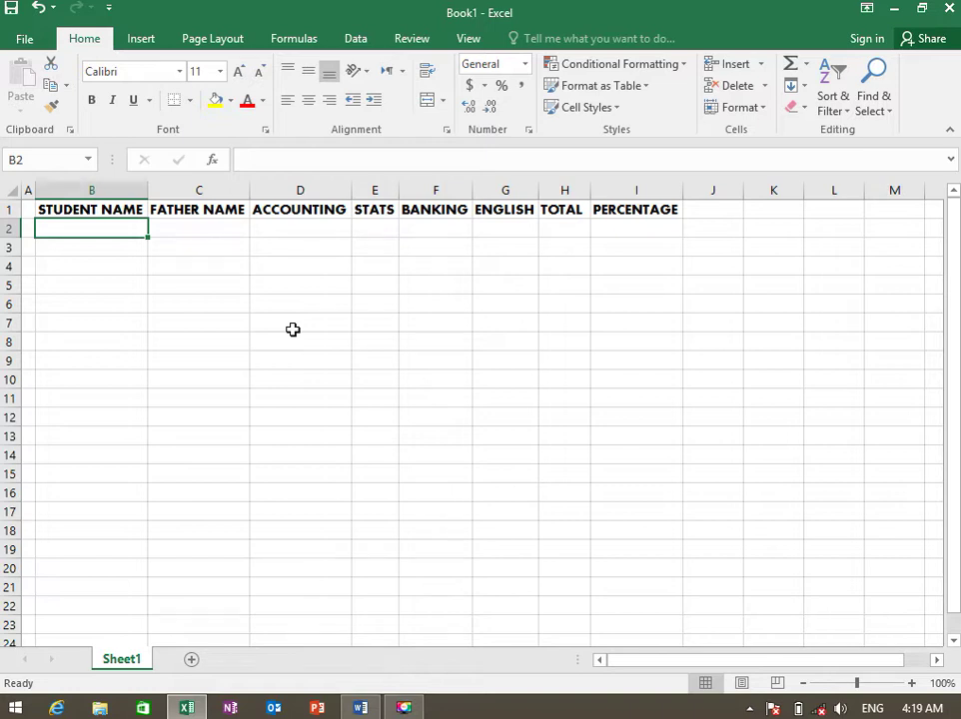
pyautogui.write('MU')
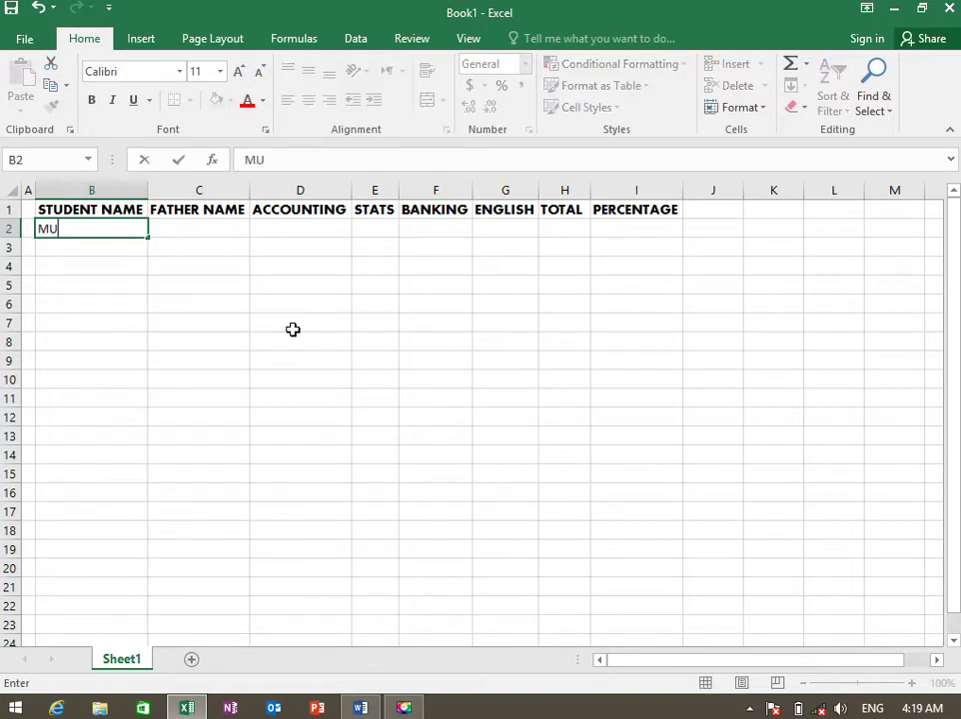
pyautogui.write('HAMMAD HAMMAD')
pyautogui.press('Tab')
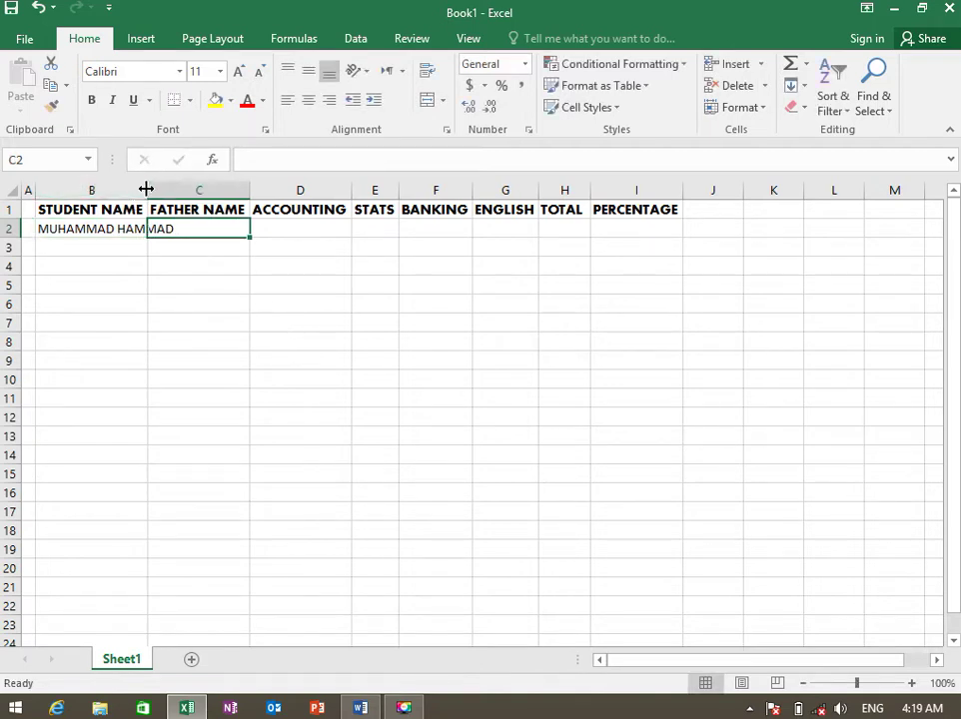
pyautogui.doubleClick(147, 190)
pyautogui.write('HA')
pyautogui.press('BackSpace')
pyautogui.press('BackSpace')
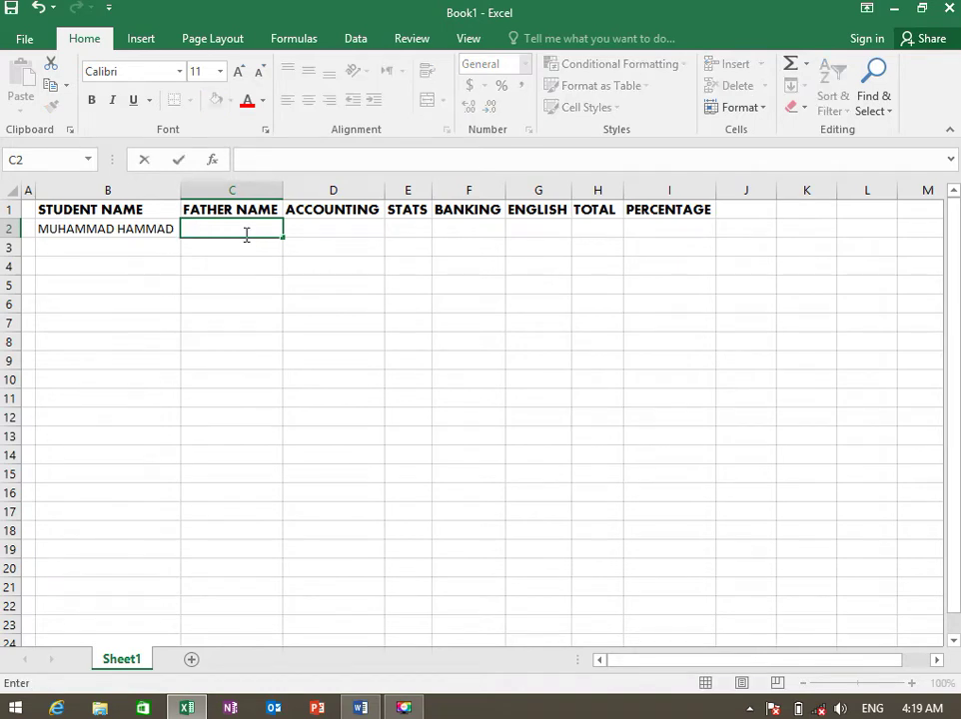
pyautogui.write('MUHA')
pyautogui.write('MMAD HAIDER')
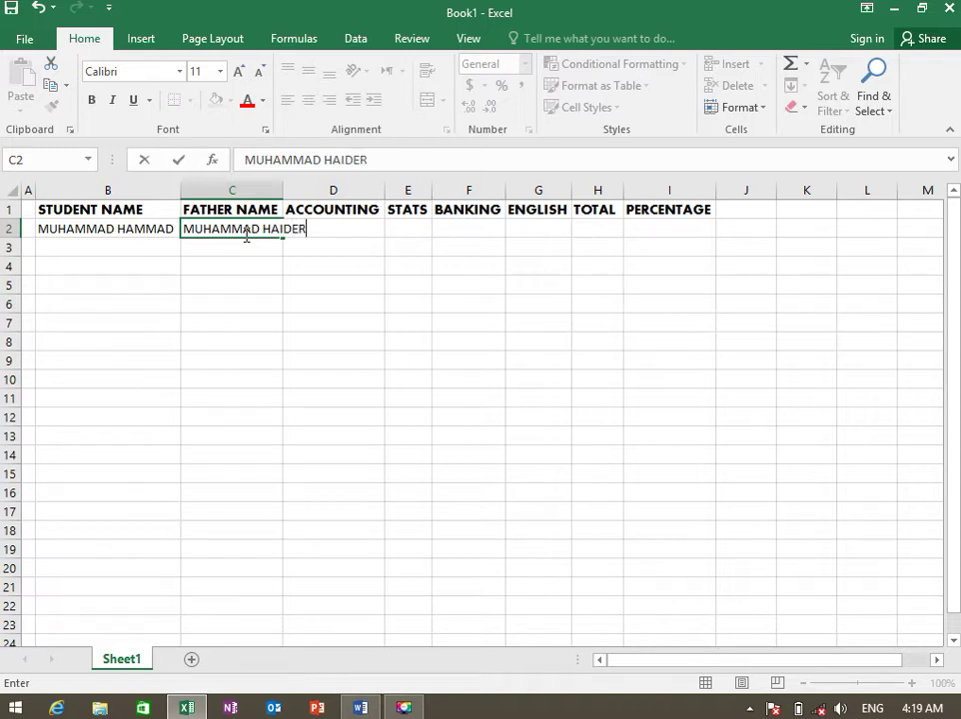
pyautogui.press('Tab')
pyautogui.doubleClick(284, 189)
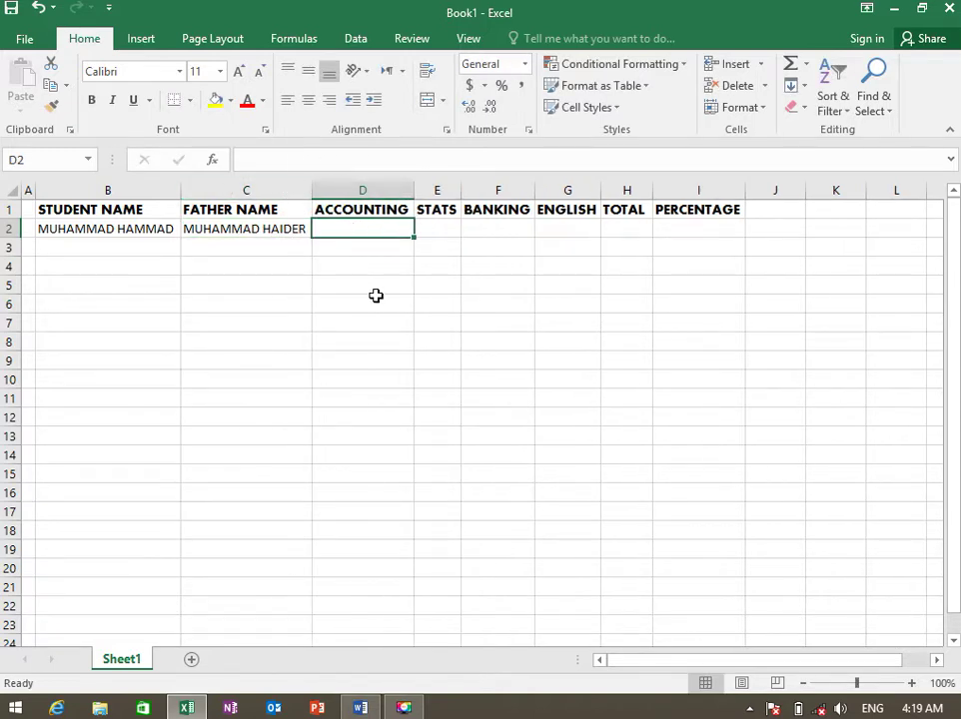
# Enter marks 85, 24, 47, 57 in D2:G2 and AutoSum them to 213 in H2
pyautogui.write('85')
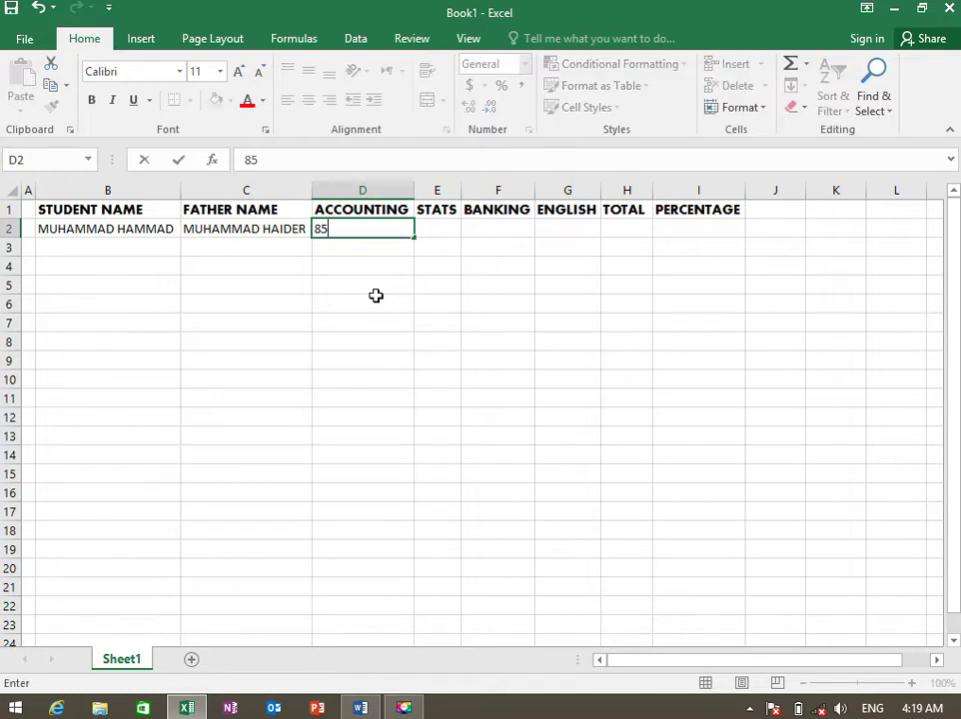
pyautogui.press('Tab')
pyautogui.write('24')
pyautogui.press('Tab')
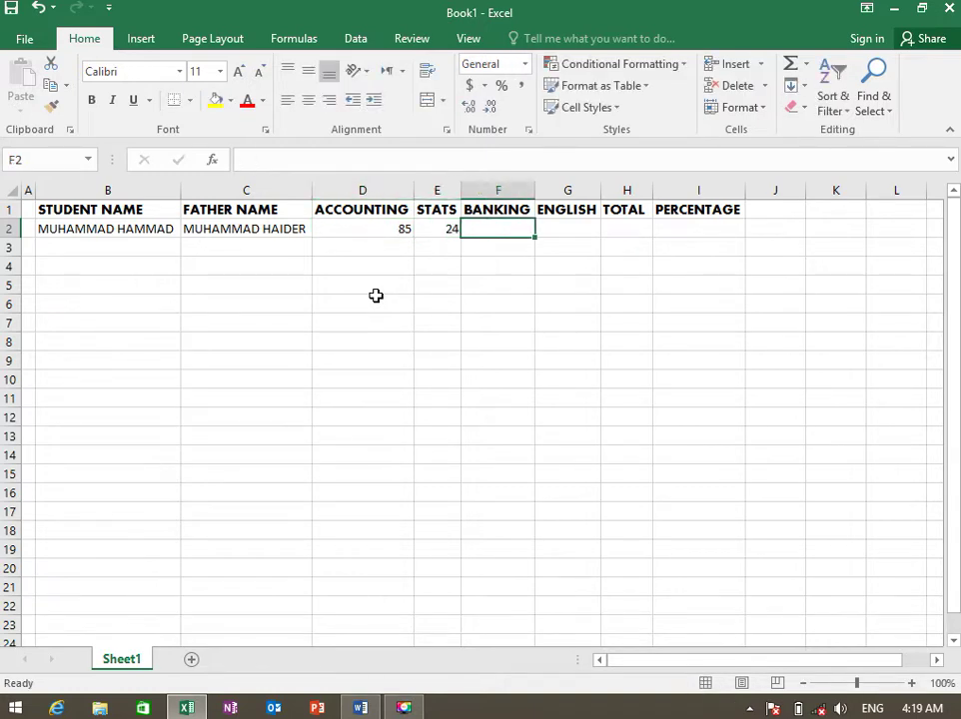
pyautogui.write('47')
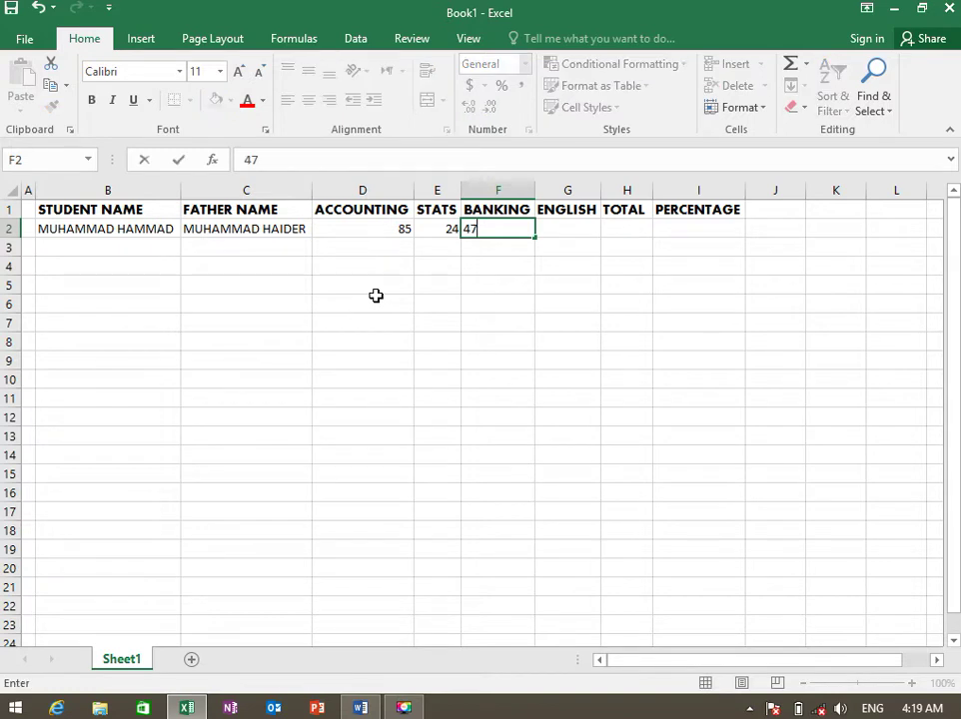
pyautogui.press('Tab')
pyautogui.write('57')
pyautogui.press('Tab')
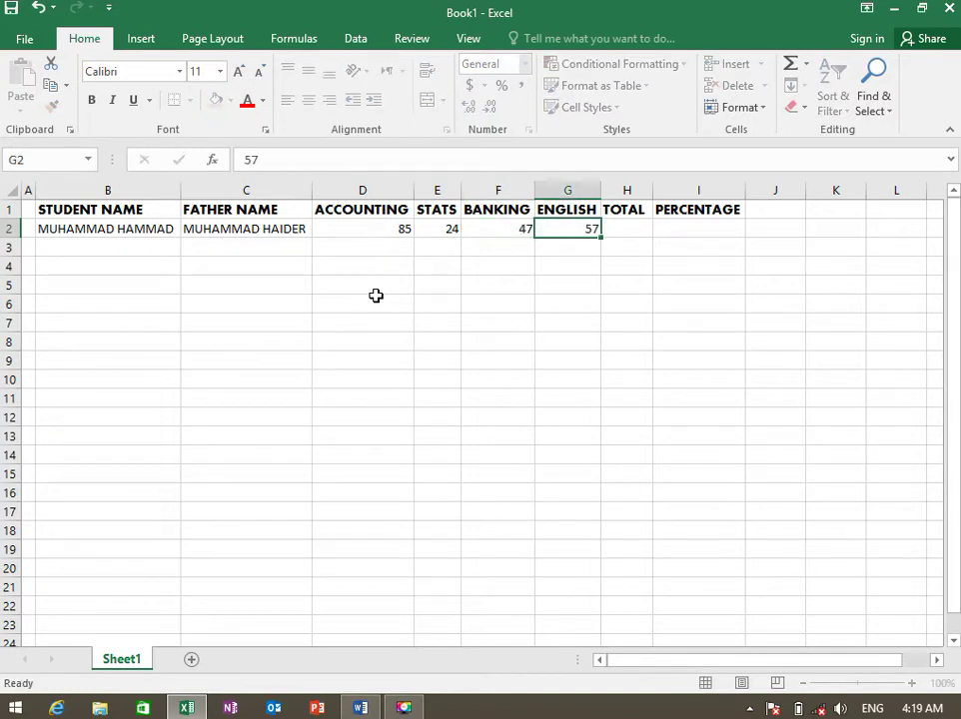
pyautogui.hotkey('alt', '=')
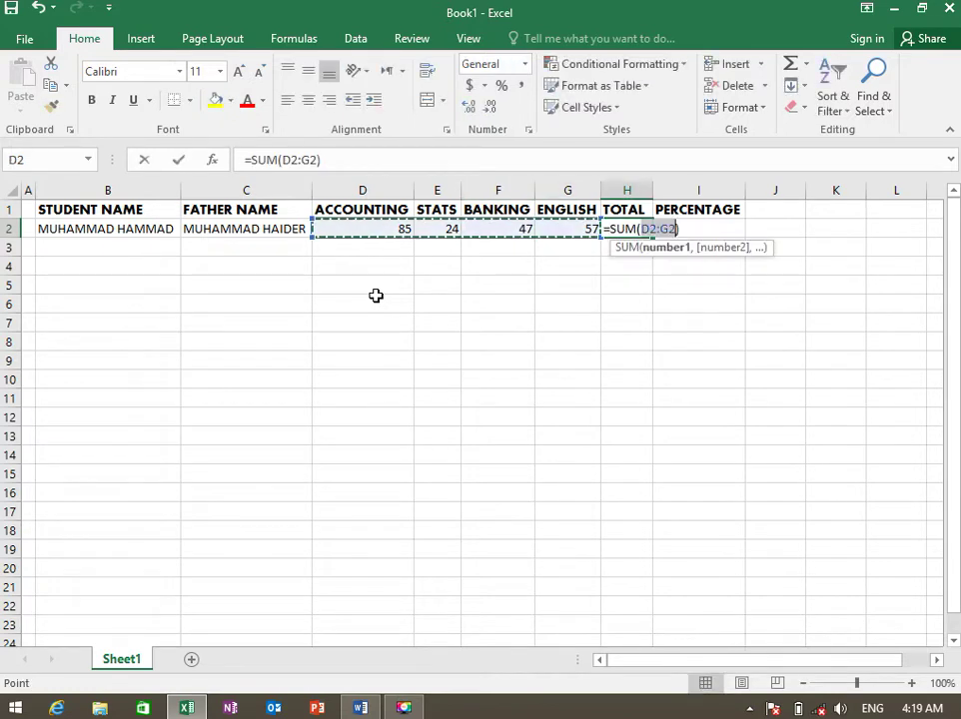
pyautogui.hotkey('ctrl', 'Return')
pyautogui.press('Tab')
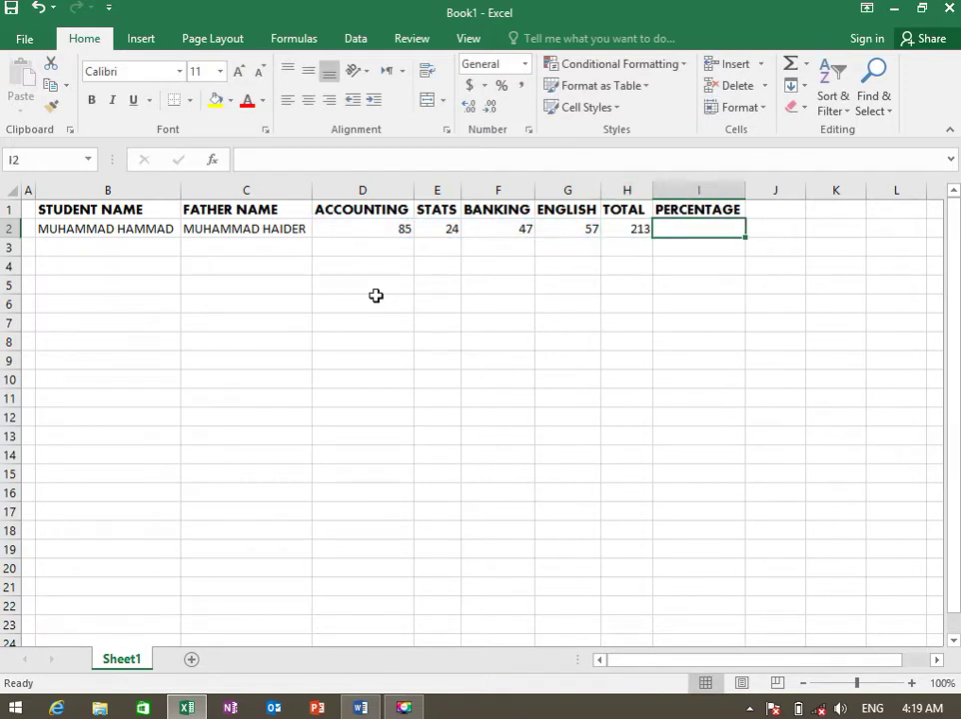
pyautogui.press('Return')
pyautogui.press('Left')
pyautogui.press('Left')
pyautogui.press('Left')
pyautogui.press('Left')
pyautogui.press('Left')
pyautogui.press('Left')
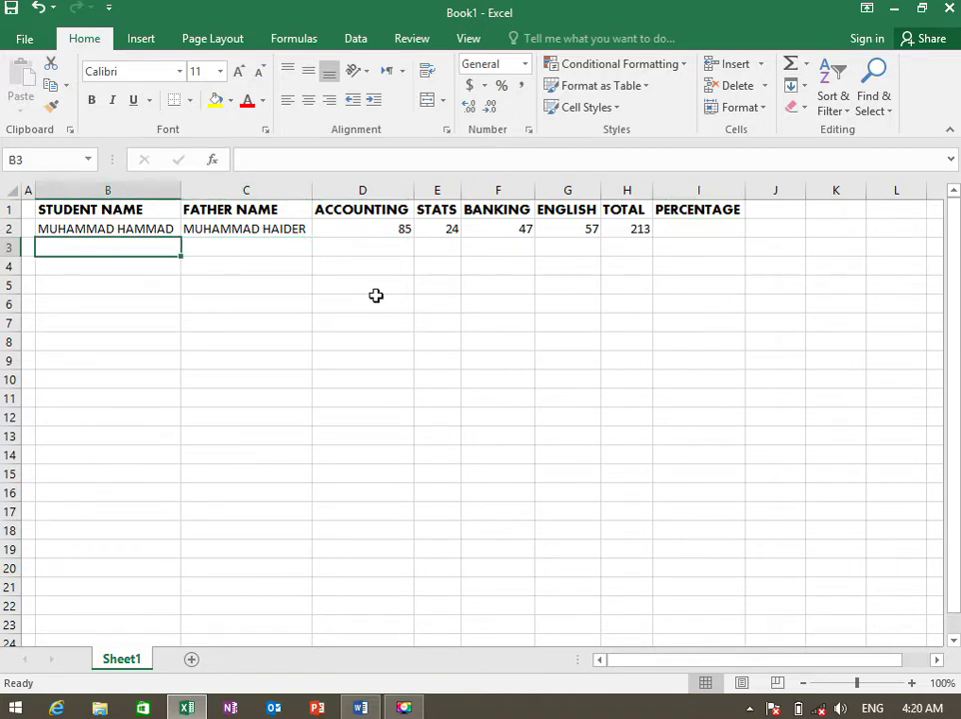
# Copy the B2:H2 record and paste it into rows 3 and 4
pyautogui.press('Up')
pyautogui.hotkey('shift', 'Right')
pyautogui.hotkey('shift', 'Right')
pyautogui.hotkey('shift', 'Right')
pyautogui.hotkey('shift', 'Right')
pyautogui.hotkey('shift', 'Right')
pyautogui.hotkey('shift', 'Right')
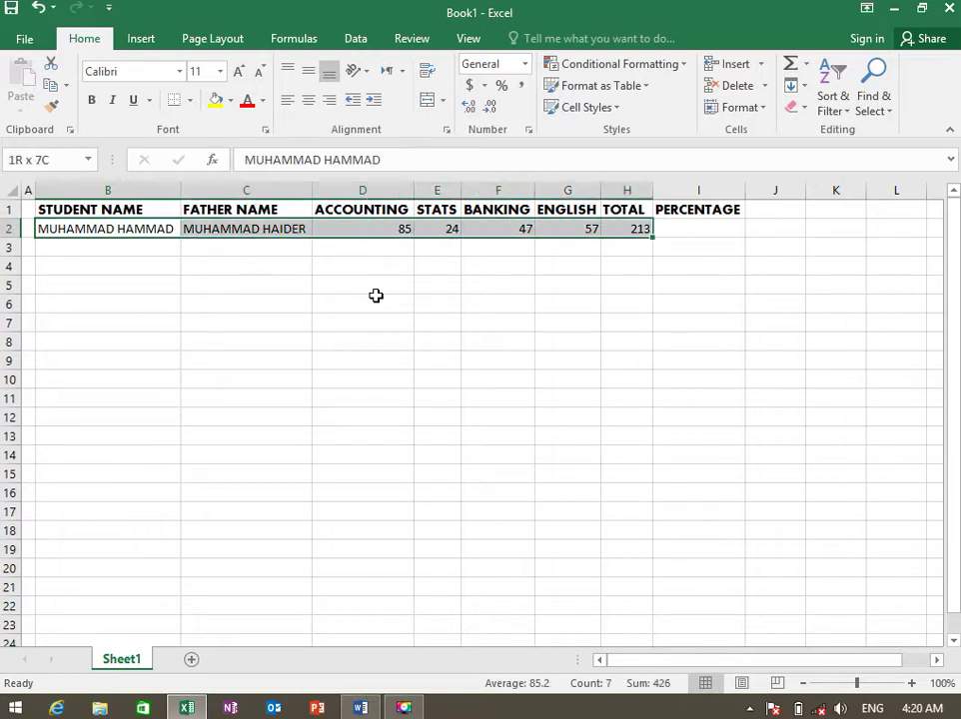
pyautogui.hotkey('ctrl', 'c')
pyautogui.press('Down')
pyautogui.hotkey('ctrl', 'v')
pyautogui.press('Down')
pyautogui.hotkey('ctrl', 'v')
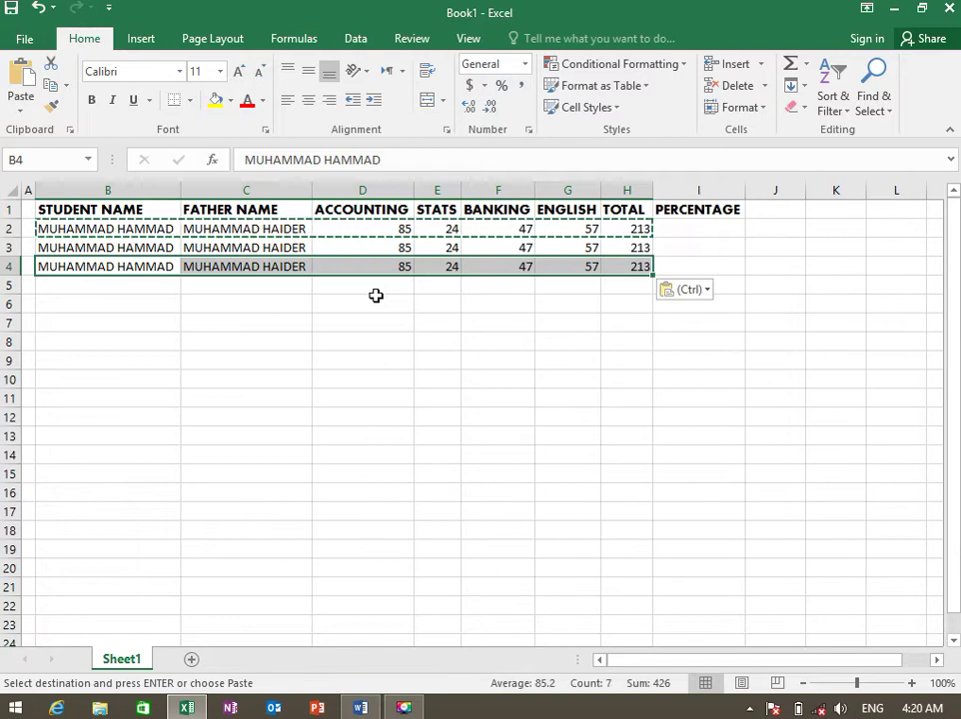
pyautogui.press('Escape')
# Drag-fill the B4:H4 record down through row 43
pyautogui.press('Up')
pyautogui.press('Down')
pyautogui.press('Right')
pyautogui.press('Left')
pyautogui.hotkey('shift', 'Right')
pyautogui.hotkey('shift', 'Right')
pyautogui.hotkey('shift', 'Right')
pyautogui.hotkey('shift', 'Right')
pyautogui.hotkey('shift', 'Right')
pyautogui.hotkey('shift', 'Right')
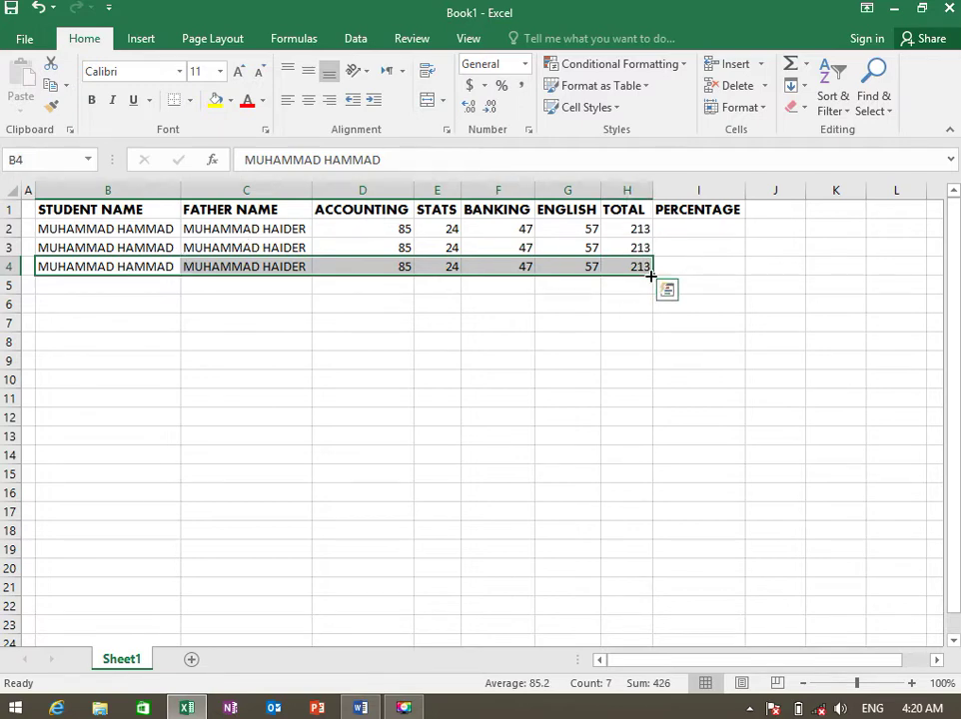
pyautogui.moveTo(649, 274); pyautogui.dragTo(649, 648)
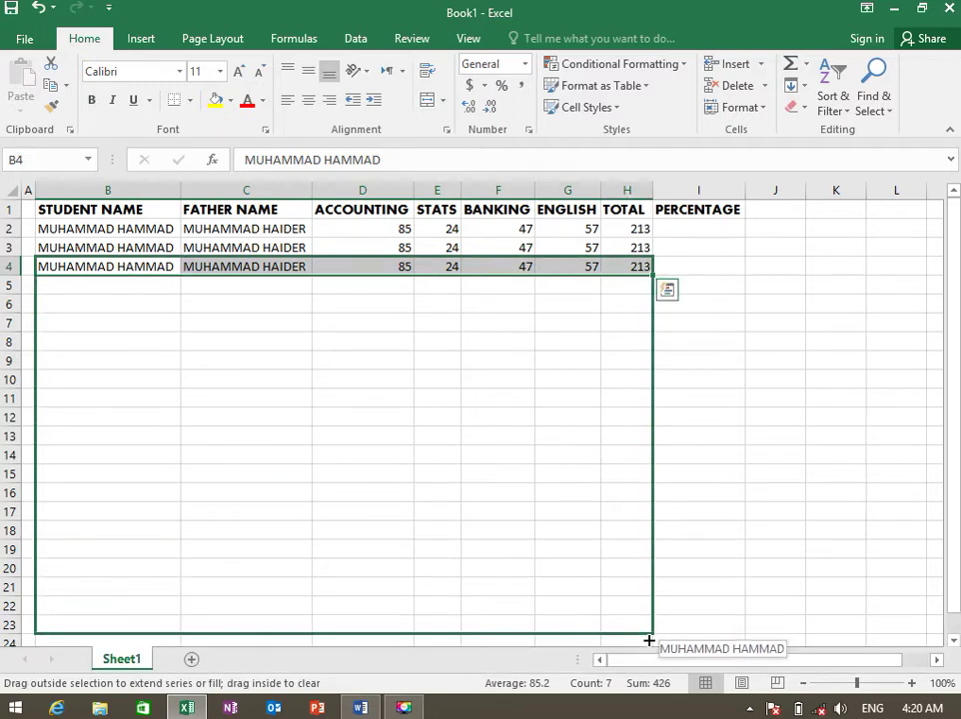
pyautogui.moveTo(649, 648); pyautogui.dragTo(649, 587)
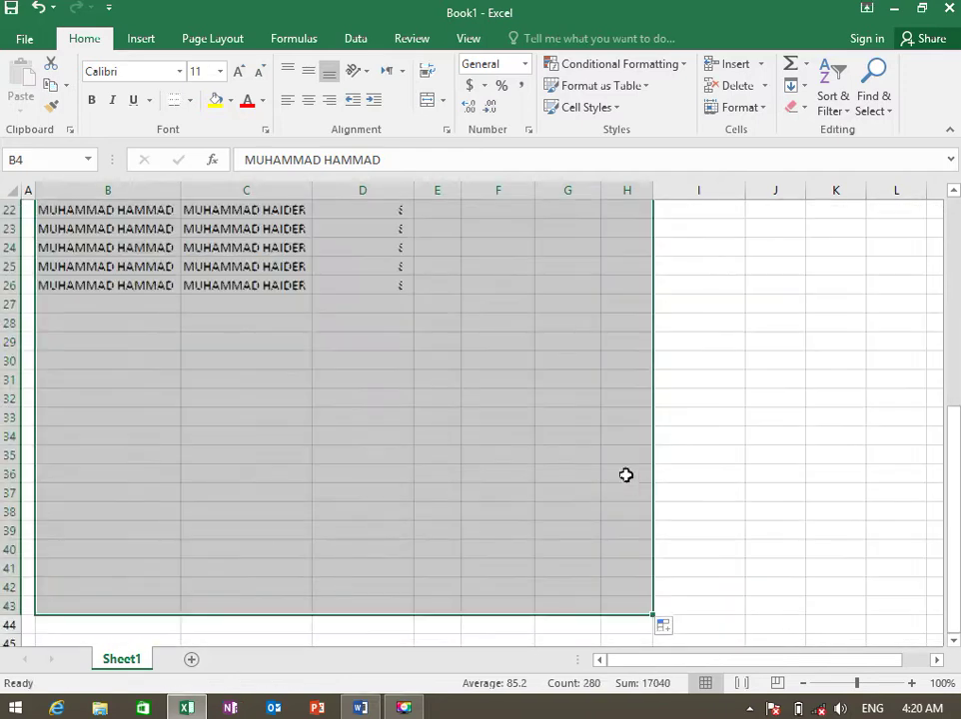
# Scroll back up and check the copied student names in column B
pyautogui.click(607, 461)
pyautogui.scroll(4, 600, 455)
pyautogui.scroll(3, 599, 454)
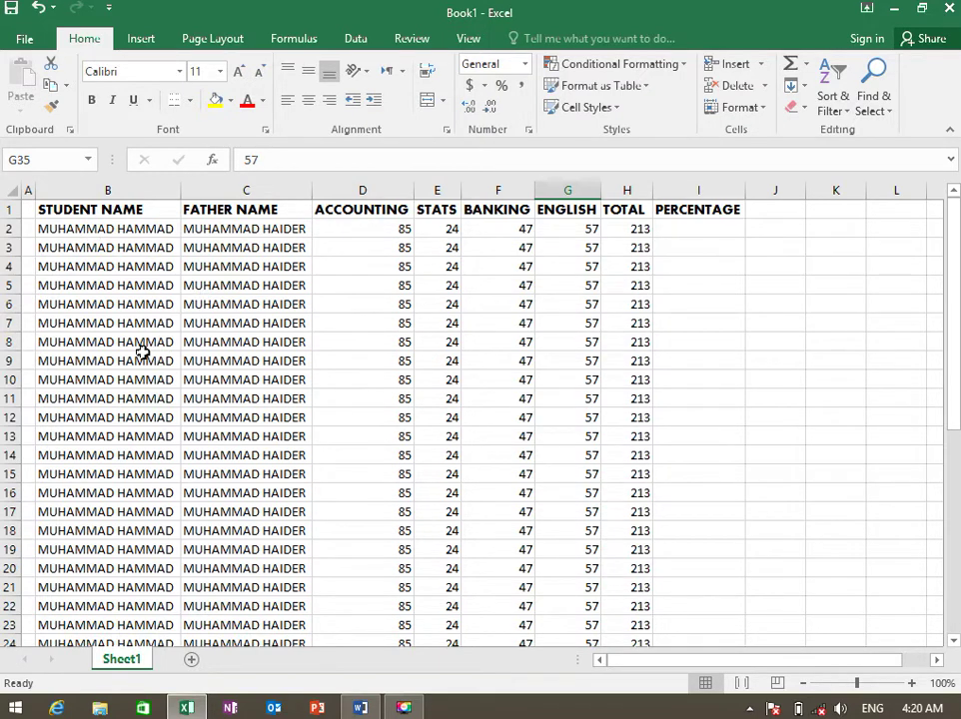
pyautogui.click(109, 357)
pyautogui.press('Down')
pyautogui.press('Down')
pyautogui.press('Down')
pyautogui.press('Down')
pyautogui.press('Down')
pyautogui.press('Down')
pyautogui.press('Down')
pyautogui.press('Down')
pyautogui.press('Down')
pyautogui.press('Down')
pyautogui.press('Down')
pyautogui.press('Down')
pyautogui.press('Down')
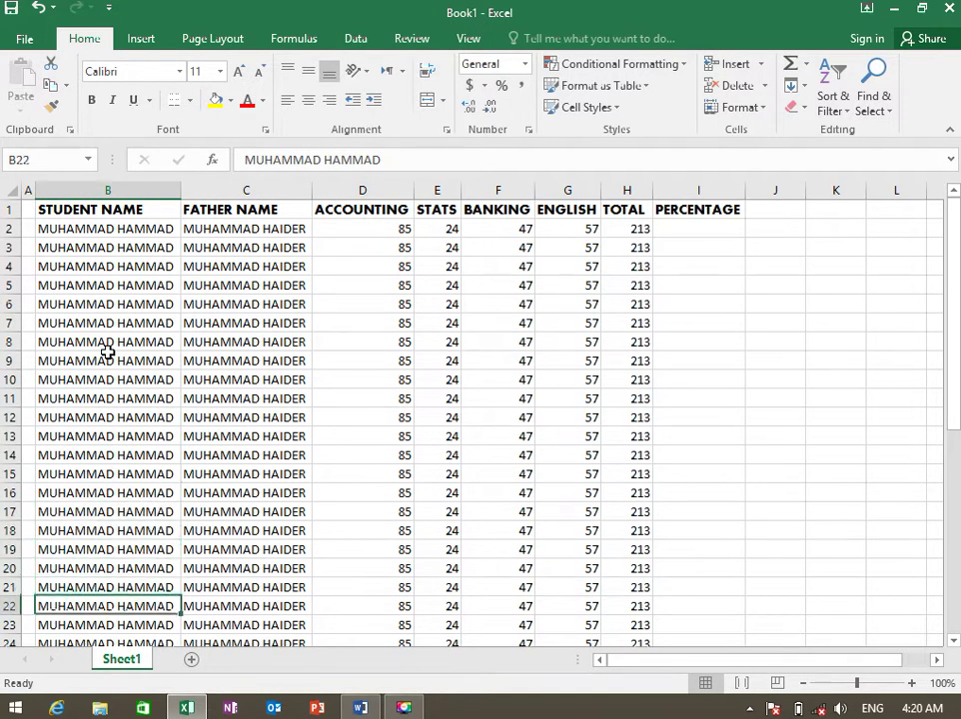
pyautogui.press('Down')
pyautogui.press('Down')
pyautogui.press('Down')
pyautogui.press('Down')
pyautogui.press('Down')
pyautogui.press('Down')
pyautogui.press('Down')
pyautogui.press('Down')
pyautogui.press('Down')
pyautogui.press('Down')
pyautogui.press('Down')
pyautogui.press('Down')
pyautogui.press('Down')
pyautogui.press('Down')
pyautogui.press('Down')
pyautogui.press('Down')
pyautogui.press('Down')
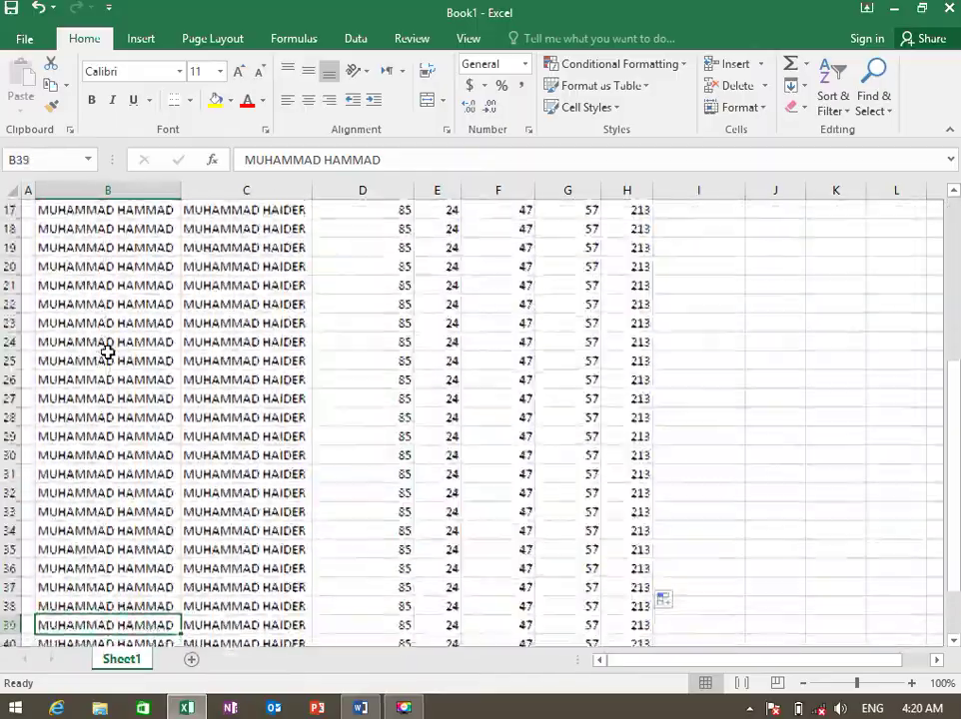
pyautogui.press('Down')
pyautogui.press('Down')
pyautogui.press('Down')
pyautogui.press('Down')
pyautogui.press('Down')
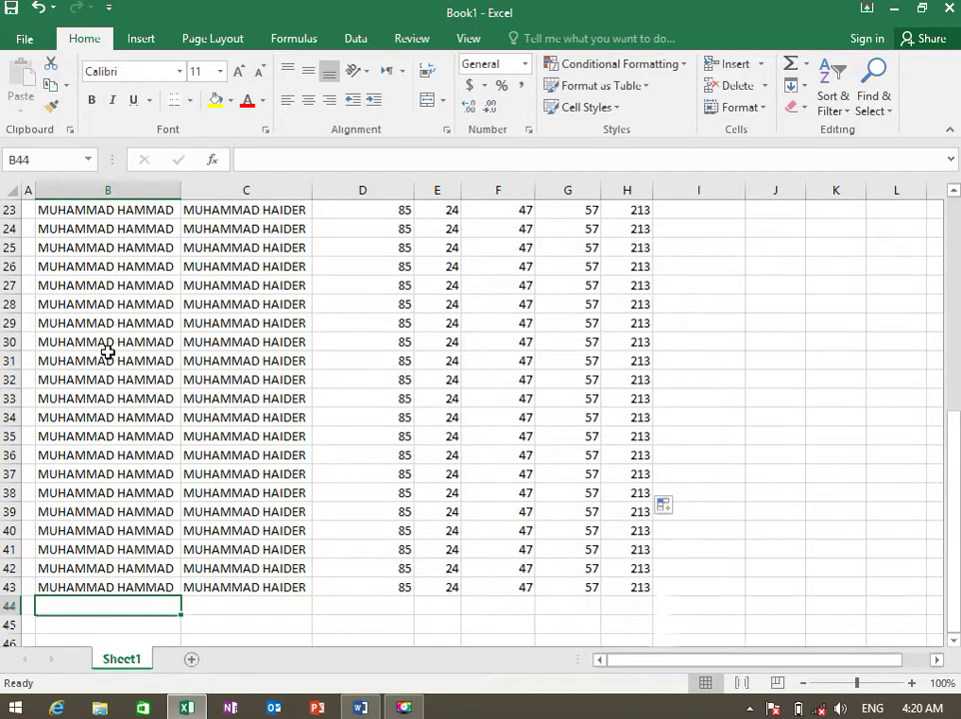
pyautogui.write('FURQAN KHAN')
pyautogui.press('Tab')
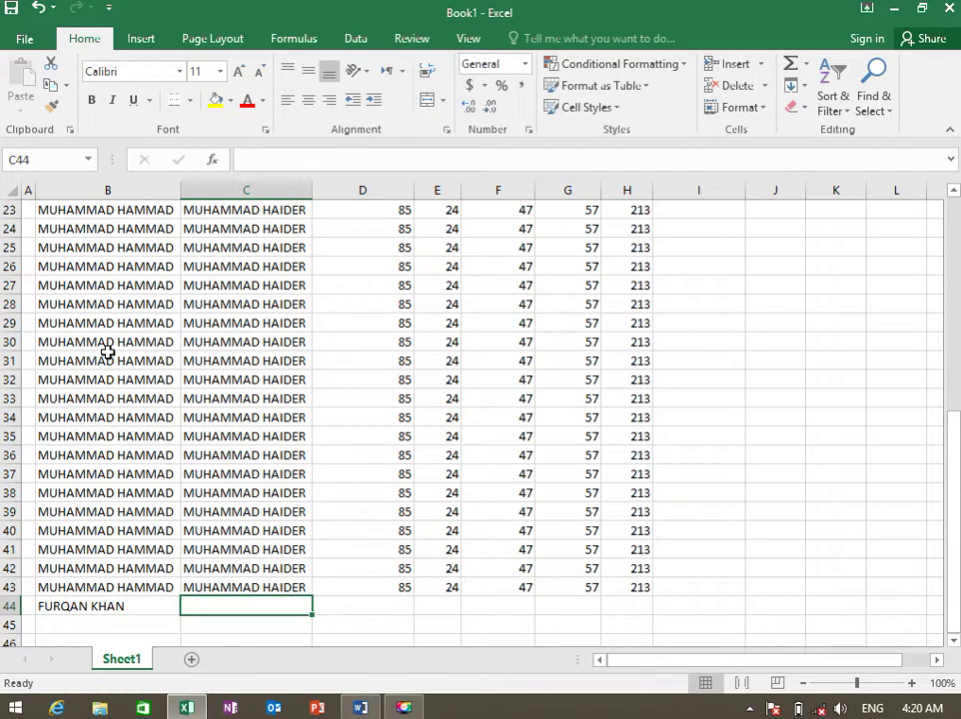
pyautogui.write('MUHAMMAD ALI')
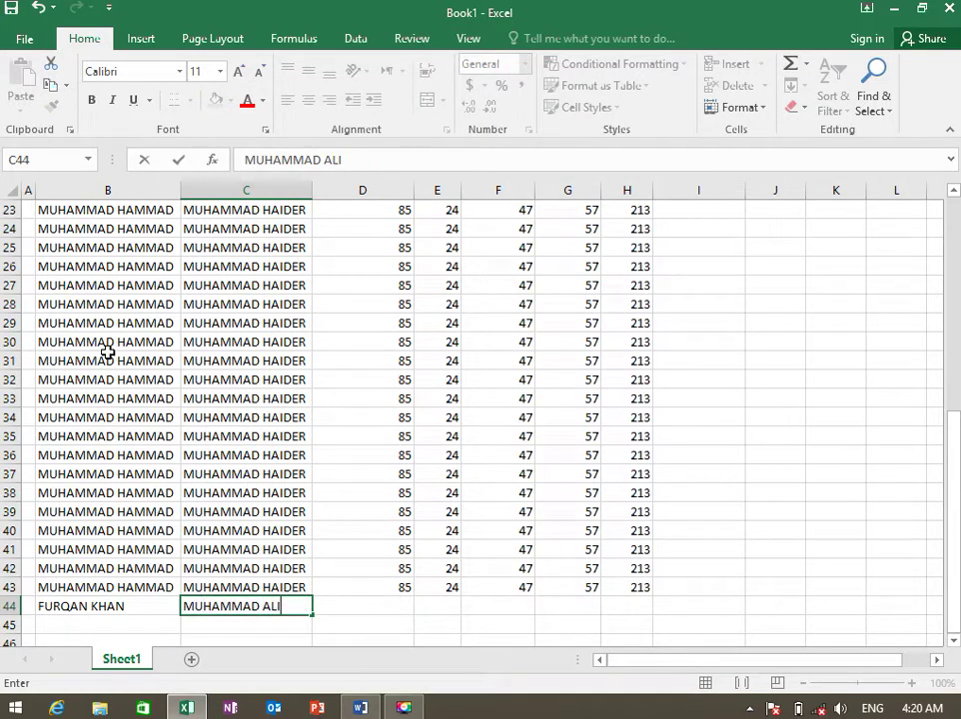
pyautogui.press('Tab')
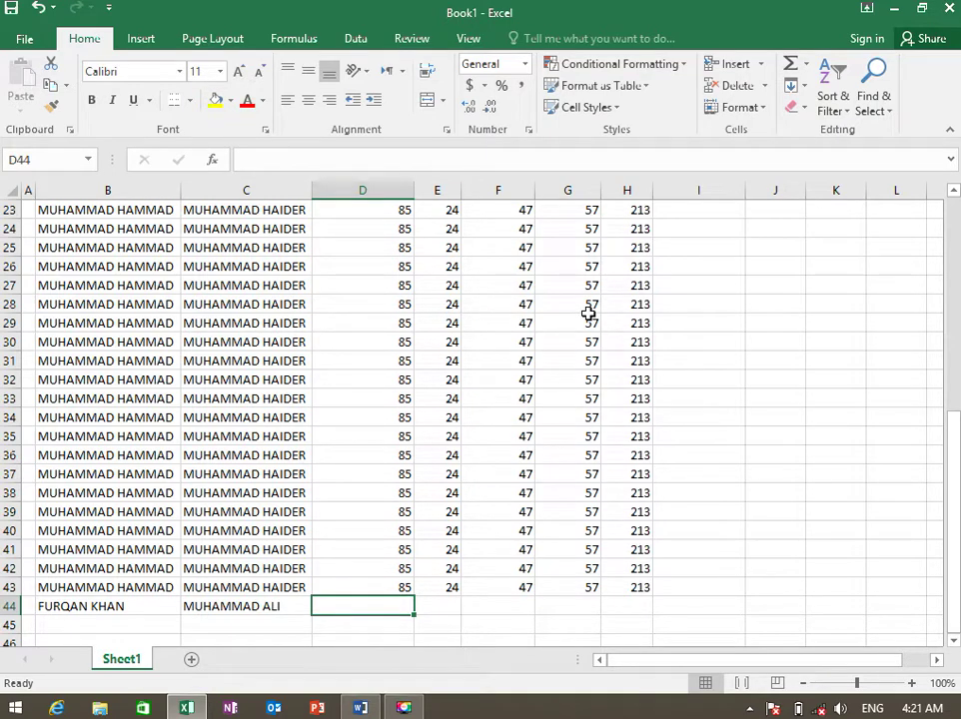
pyautogui.scroll(6, 539, 341)
pyautogui.scroll(2, 534, 343)
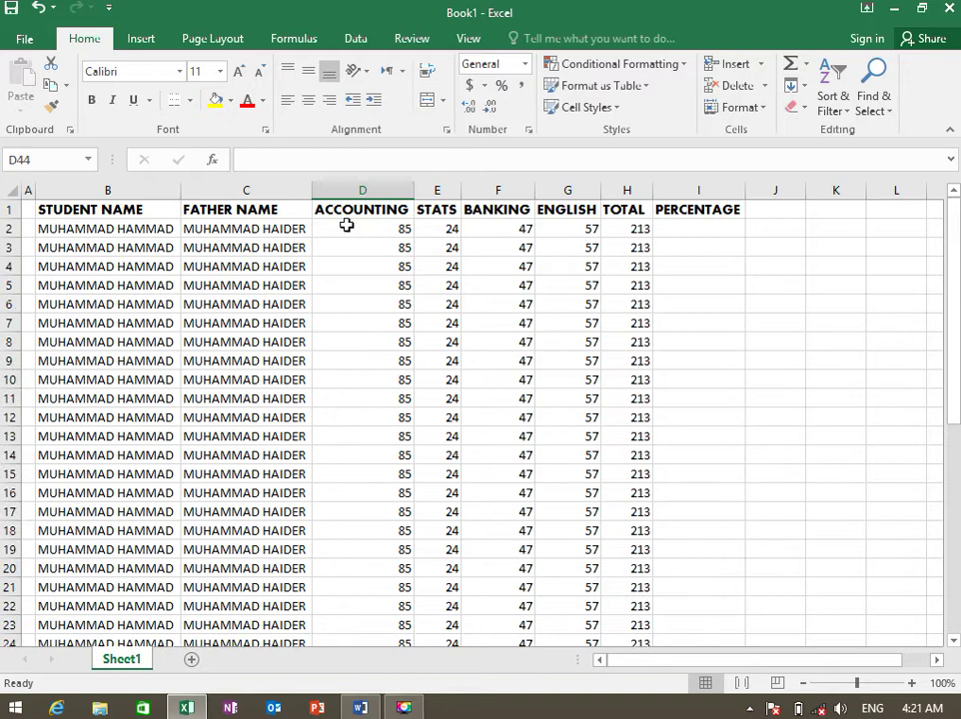
pyautogui.scroll(-8, 378, 398)
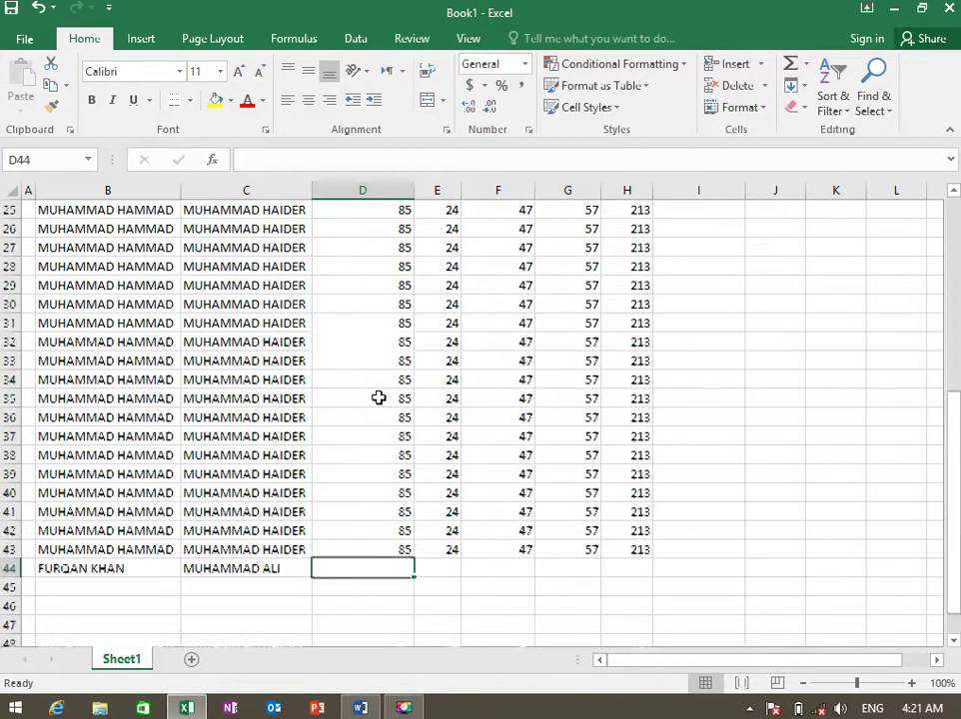
pyautogui.scroll(-10, 378, 398)
pyautogui.scroll(-14, 378, 397)
pyautogui.scroll(-14, 378, 398)
pyautogui.scroll(-7, 379, 398)
pyautogui.scroll(-14, 378, 398)
pyautogui.scroll(-14, 379, 397)
pyautogui.scroll(-7, 379, 397)
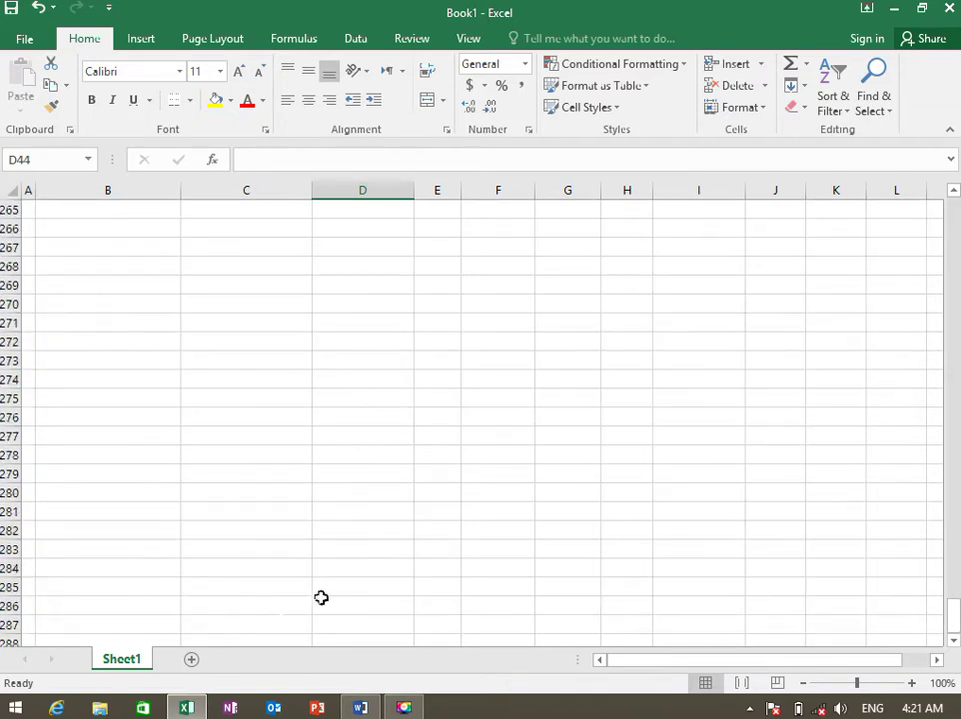
pyautogui.scroll(4, 398, 612)
pyautogui.scroll(20, 398, 612)
pyautogui.scroll(7, 399, 612)
pyautogui.scroll(6, 399, 612)
pyautogui.scroll(18, 399, 613)
pyautogui.scroll(9, 399, 612)
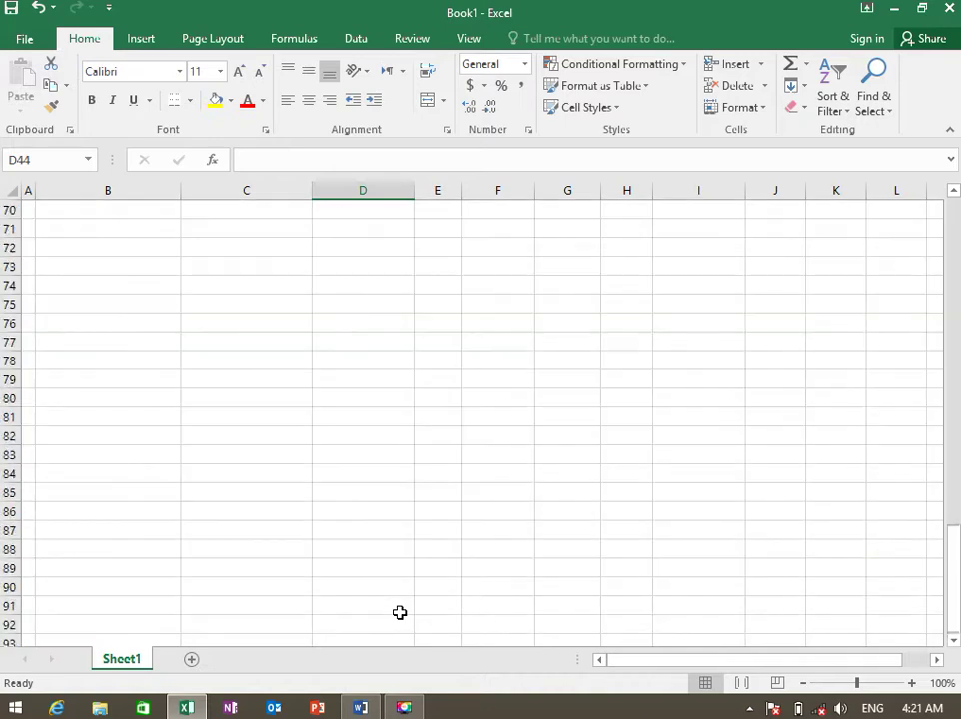
pyautogui.scroll(12, 398, 612)
pyautogui.scroll(6, 399, 613)
pyautogui.scroll(5, 398, 612)
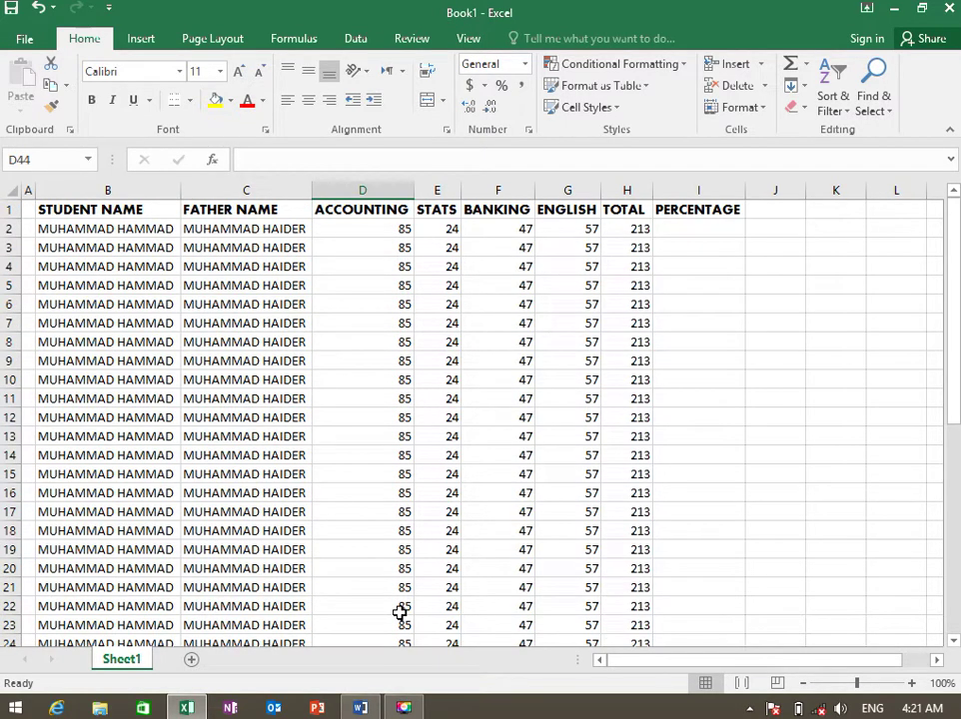
pyautogui.scroll(-3, 398, 612)
pyautogui.scroll(-5, 399, 612)
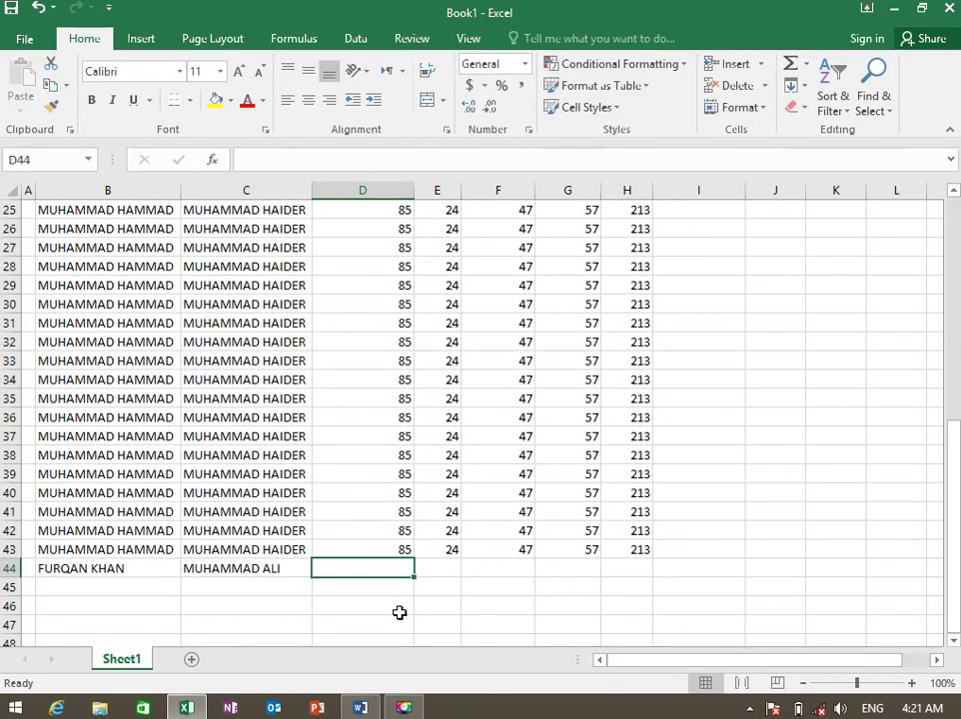
pyautogui.scroll(4, 398, 612)
pyautogui.scroll(4, 399, 612)
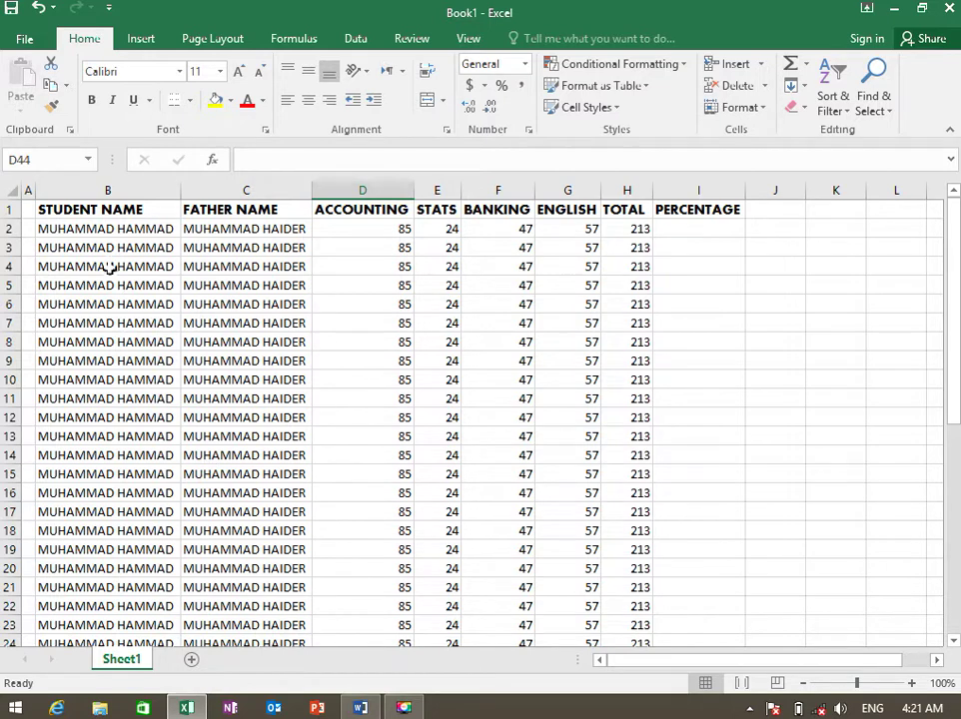
# Freeze the top header row of the student records using Freeze Top Row
pyautogui.click(88, 226)
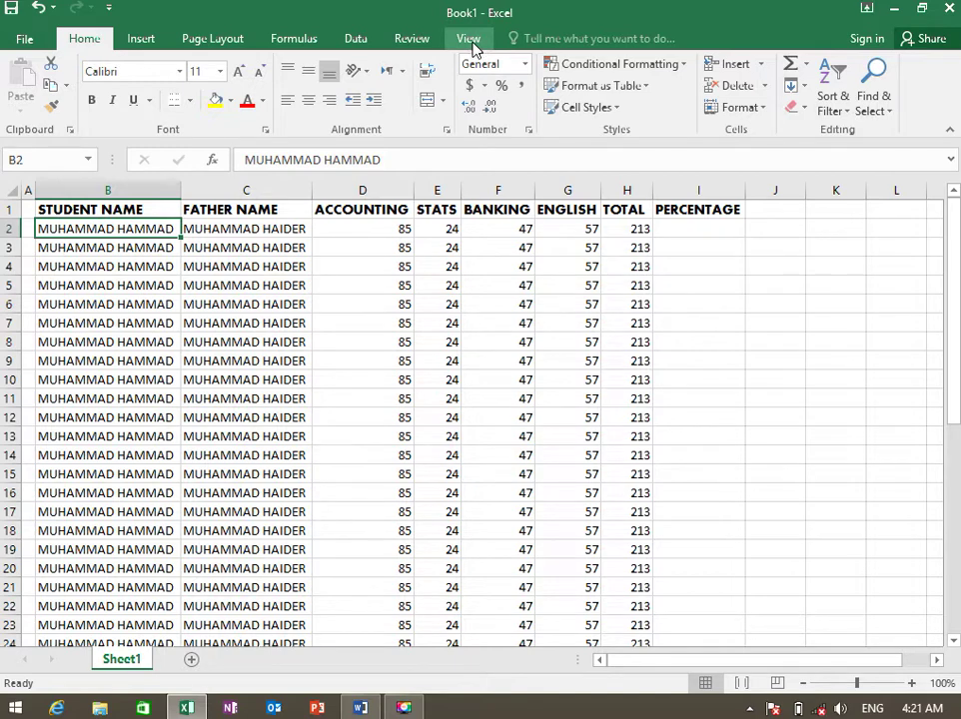
pyautogui.click(470, 40)
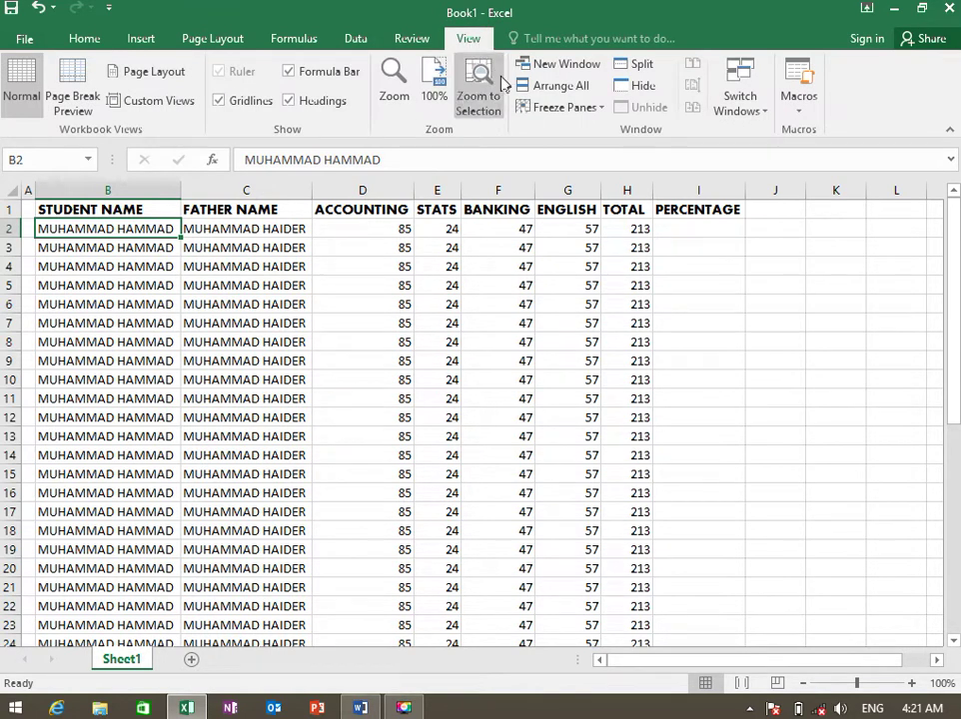
pyautogui.click(602, 110)
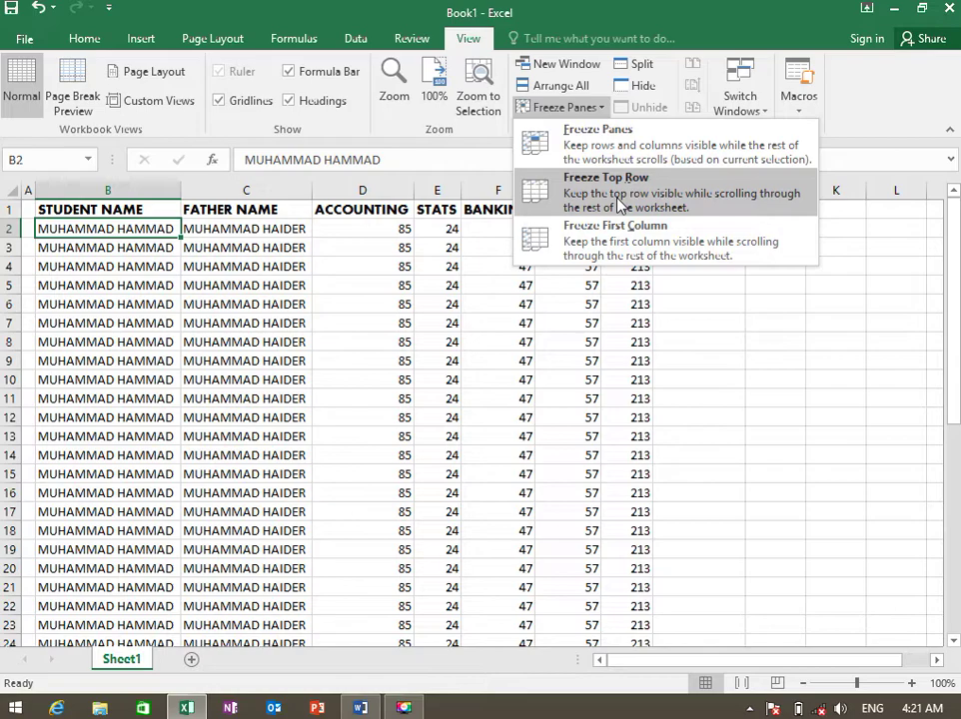
pyautogui.click(619, 204)
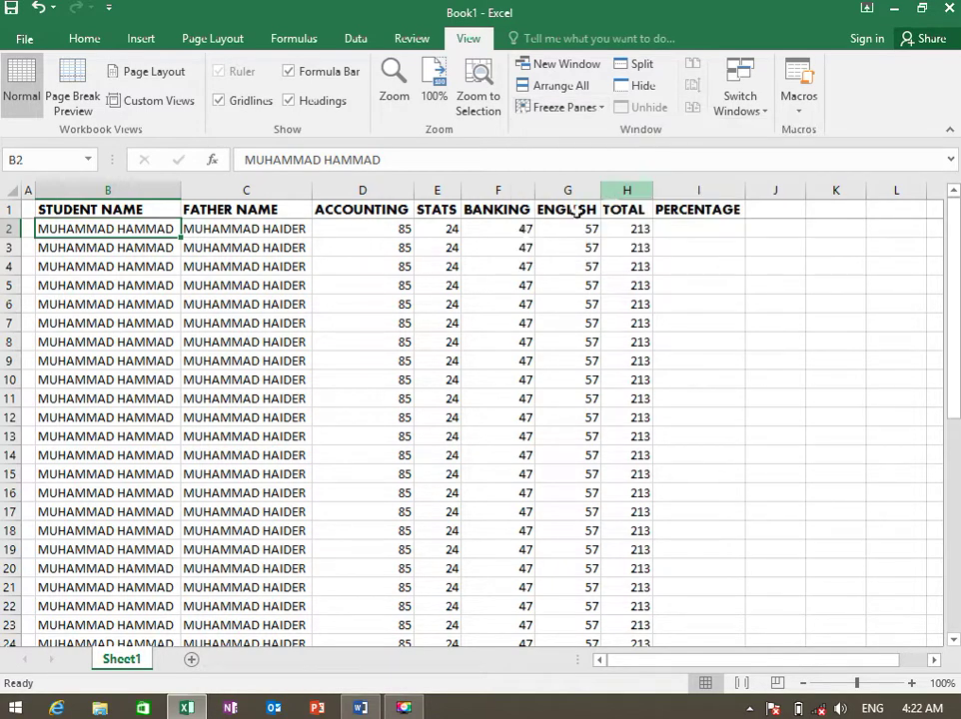
# Scroll down through the student records and back up, checking the header row stays fixed
pyautogui.click(170, 288)
pyautogui.scroll(-3, 175, 299)
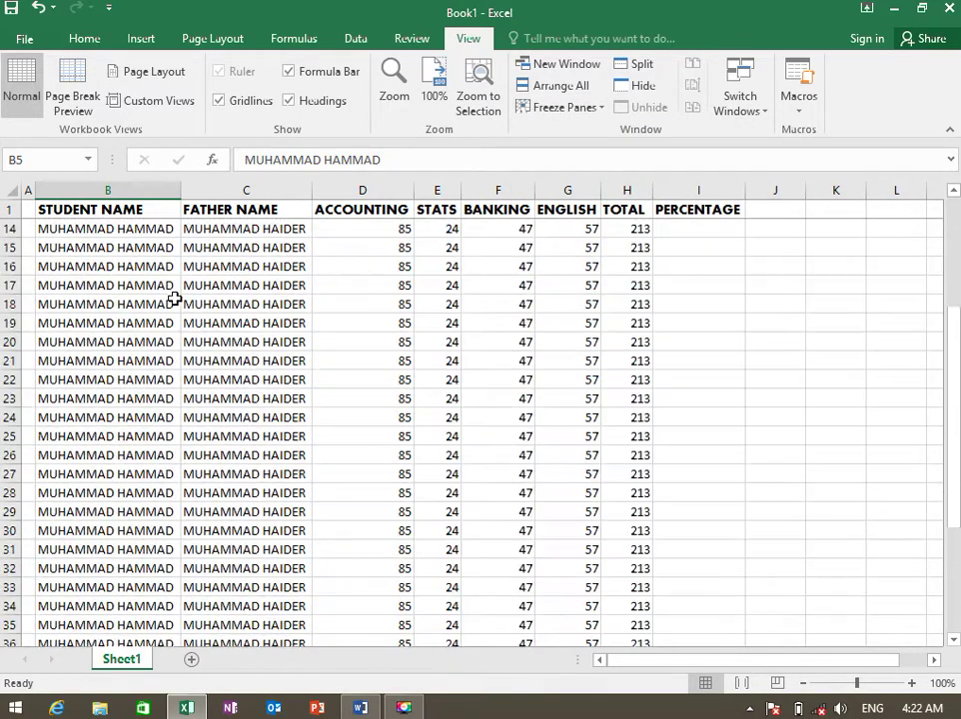
pyautogui.scroll(-3, 175, 299)
pyautogui.scroll(-3, 175, 299)
pyautogui.scroll(-3, 175, 298)
pyautogui.scroll(-3, 175, 299)
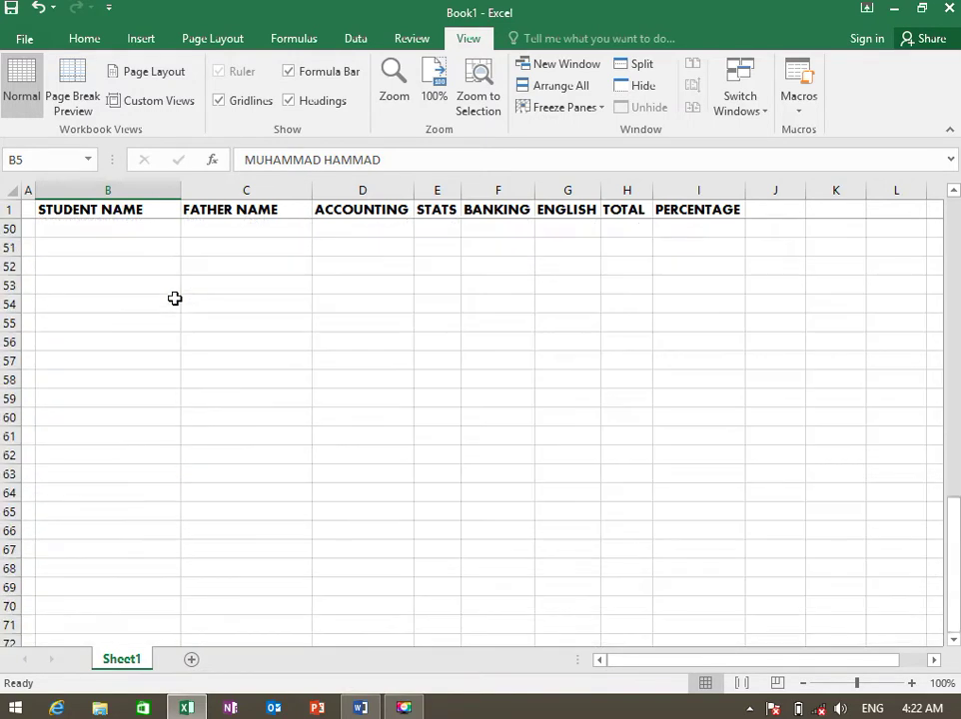
pyautogui.scroll(-6, 174, 299)
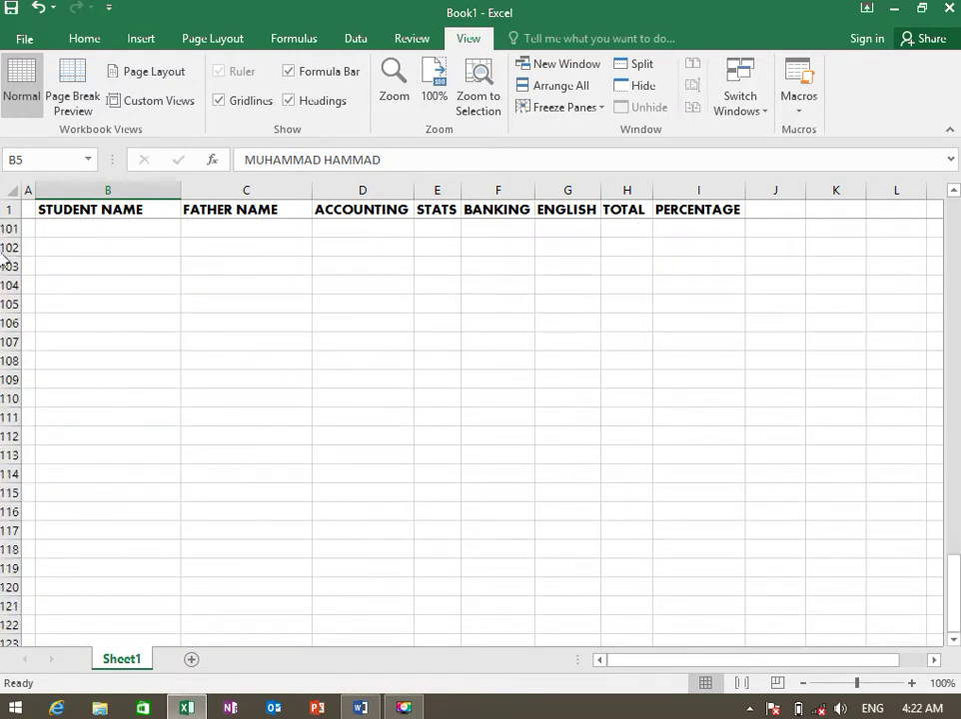
pyautogui.scroll(-4, 199, 411)
pyautogui.scroll(-5, 198, 414)
pyautogui.scroll(-5, 197, 418)
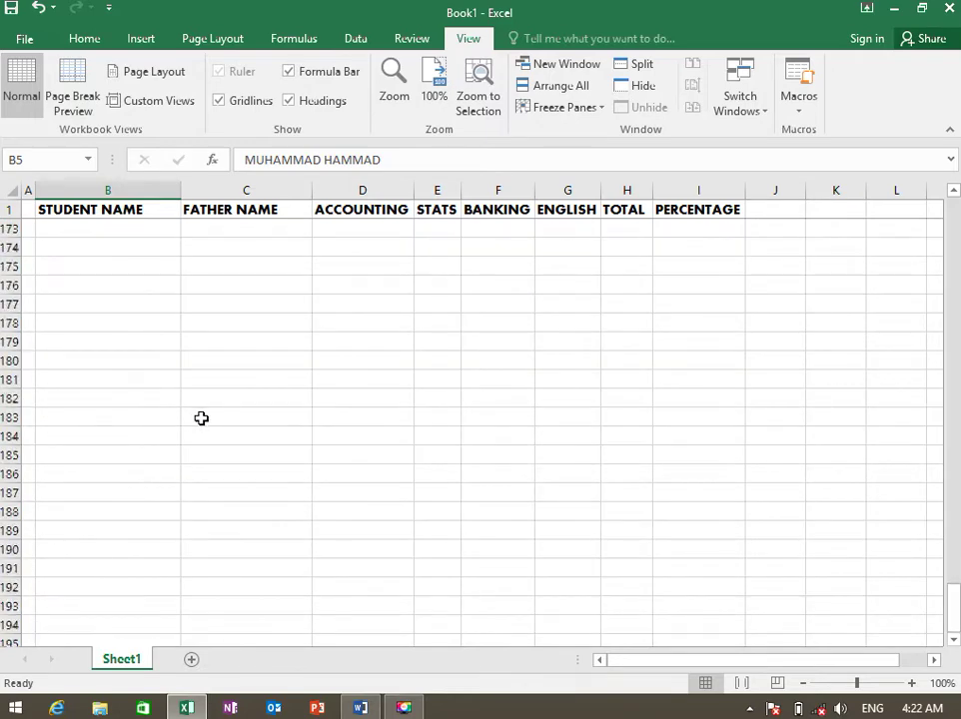
pyautogui.scroll(-5, 201, 417)
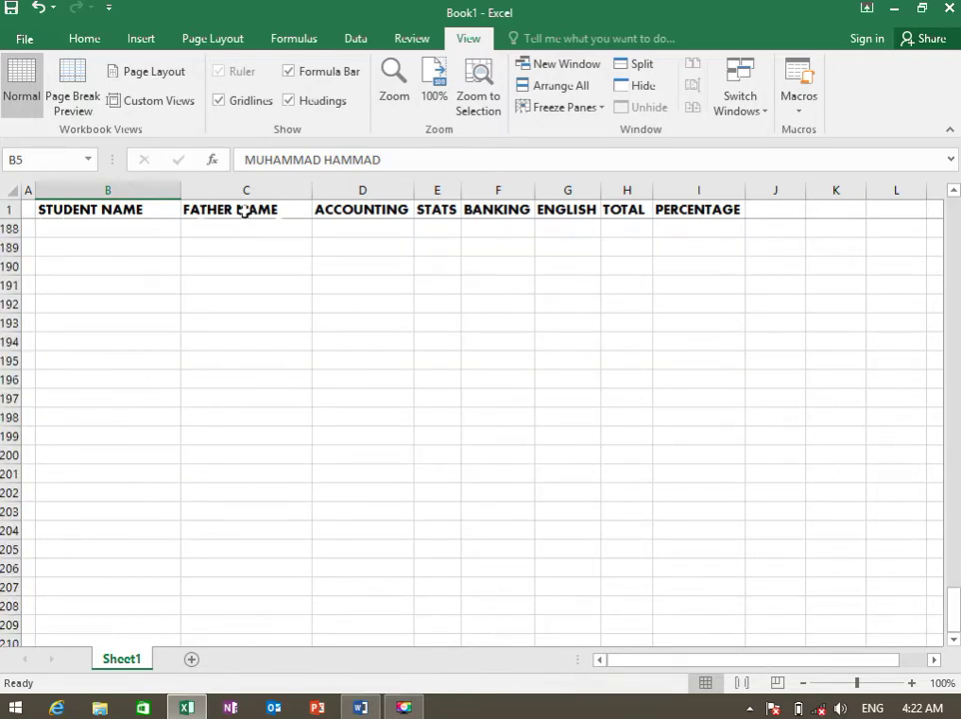
pyautogui.scroll(-4, 250, 404)
pyautogui.scroll(8, 251, 404)
pyautogui.scroll(7, 251, 405)
pyautogui.scroll(5, 251, 405)
pyautogui.scroll(7, 250, 405)
pyautogui.scroll(5, 250, 404)
pyautogui.scroll(5, 250, 404)
pyautogui.scroll(8, 250, 405)
pyautogui.scroll(4, 250, 404)
pyautogui.scroll(7, 251, 402)
pyautogui.scroll(-4, 267, 283)
pyautogui.scroll(1, 254, 250)
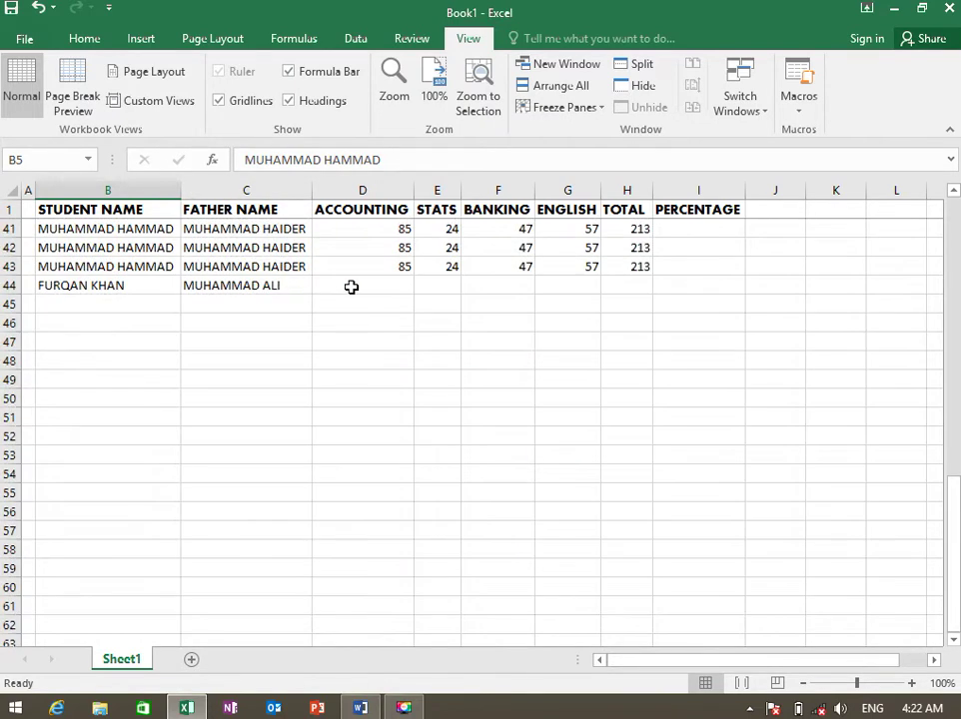
# Arrow across row 44 from ACCOUNTING toward PERCENTAGE while the header stays visible
pyautogui.click(351, 285)
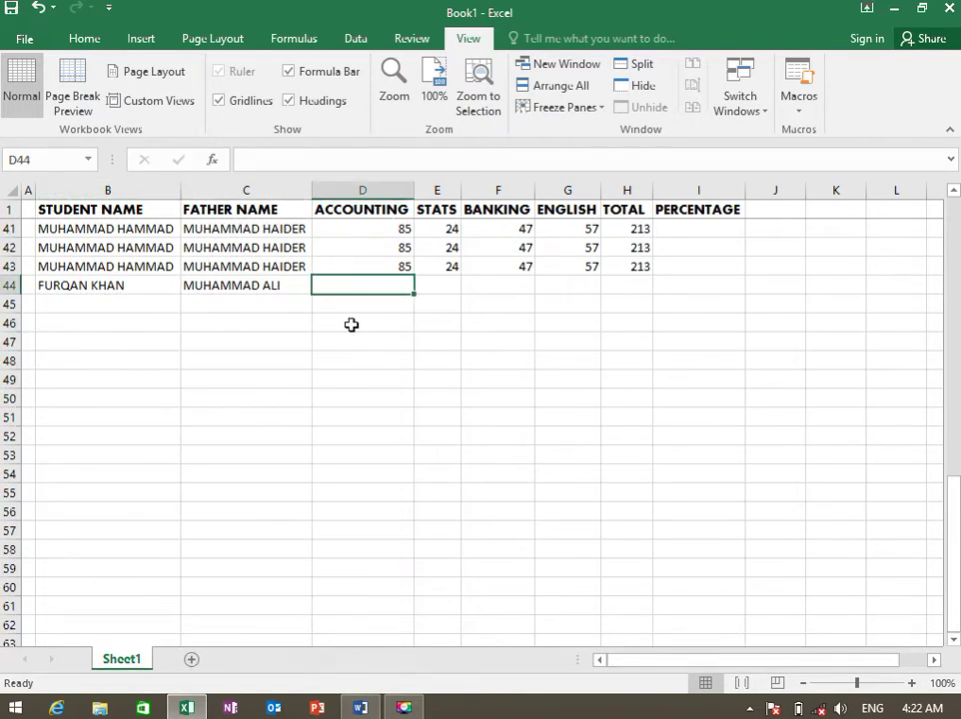
pyautogui.press('Right')
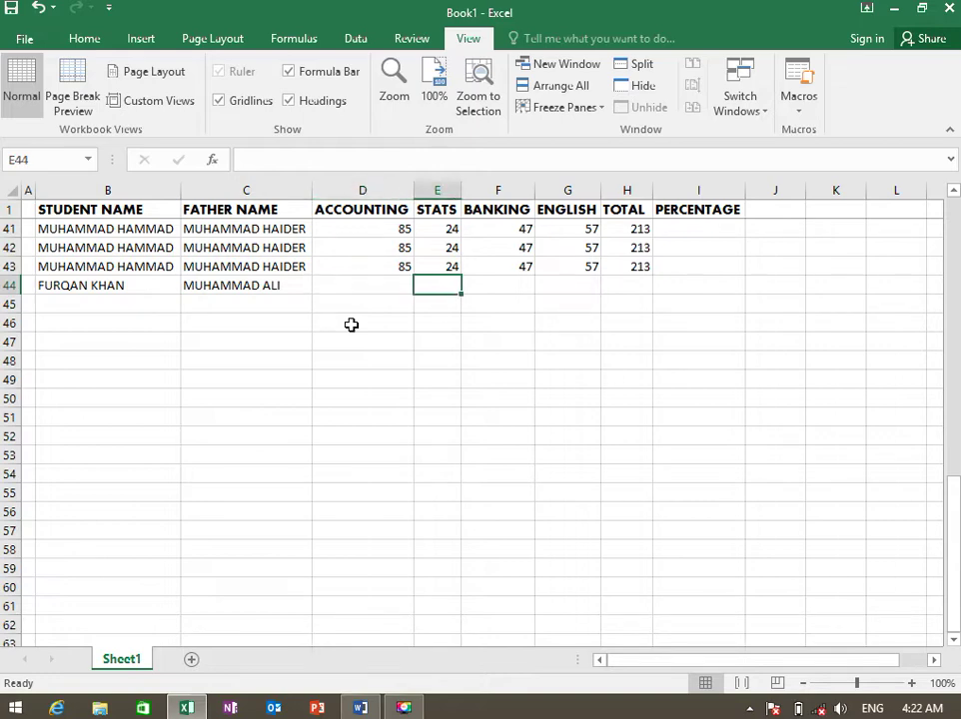
pyautogui.press('Right')
pyautogui.press('Right')
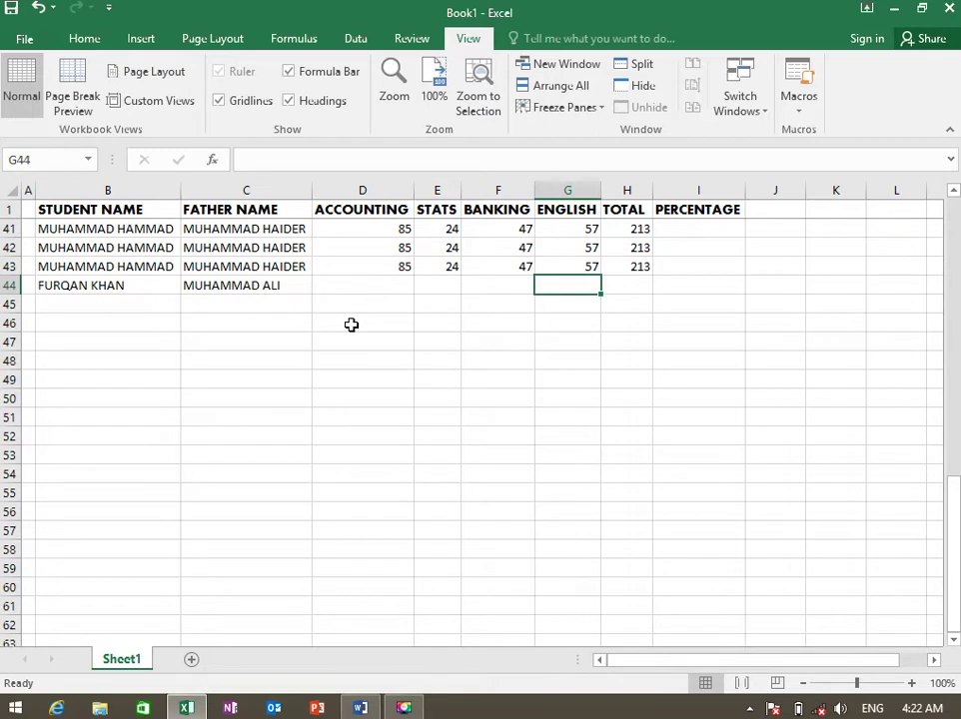
pyautogui.press('Right')
pyautogui.press('Right')
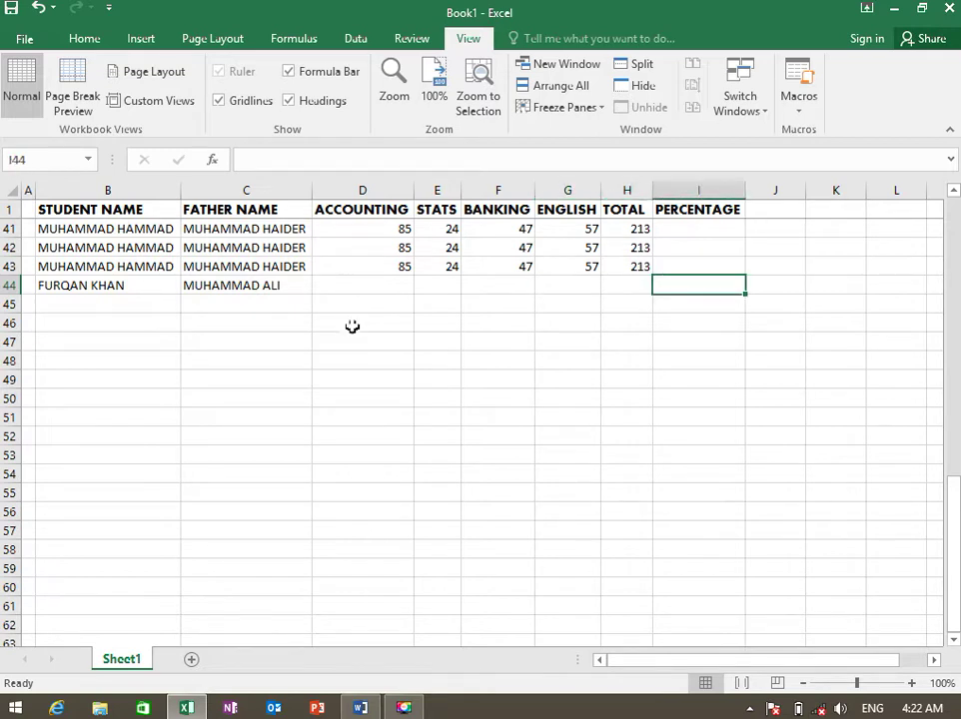
pyautogui.press('Left')
pyautogui.press('Left')
pyautogui.press('Left')
pyautogui.press('Left')
pyautogui.press('Left')
pyautogui.press('Left')
pyautogui.press('Left')
pyautogui.press('Left')
pyautogui.press('Right')
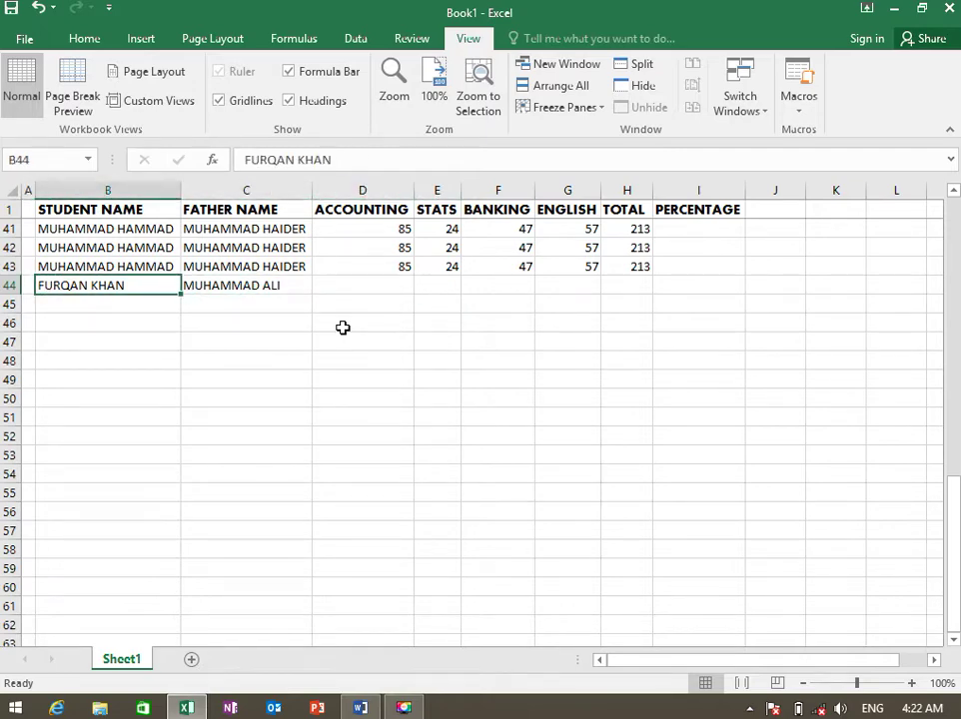
pyautogui.scroll(5, 95, 317)
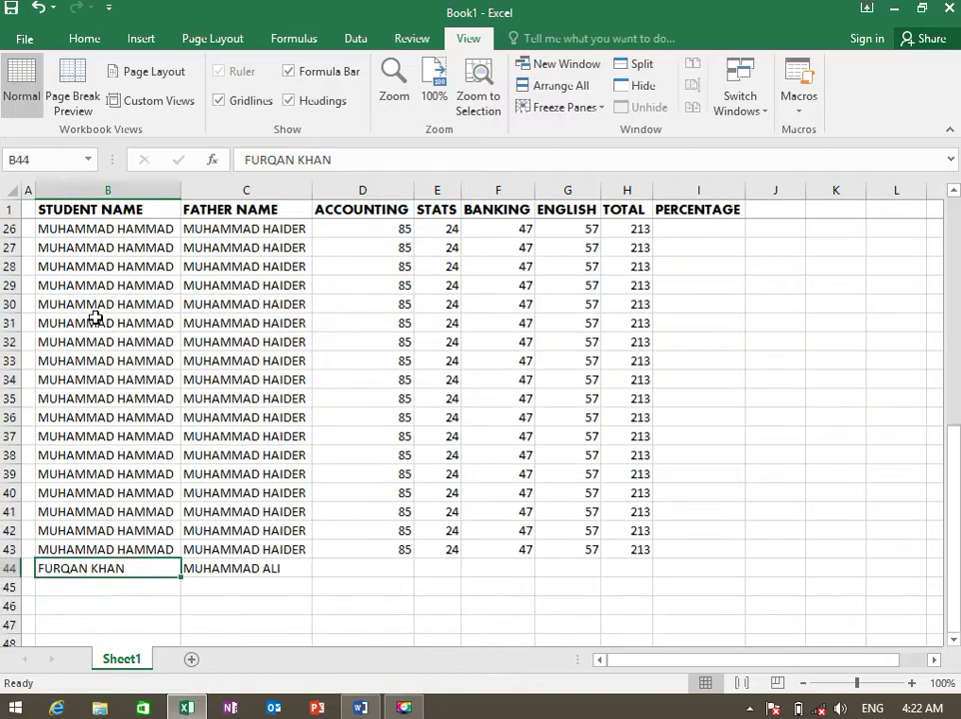
pyautogui.scroll(4, 95, 318)
pyautogui.scroll(4, 95, 318)
pyautogui.scroll(-4, 95, 317)
pyautogui.scroll(-4, 95, 317)
pyautogui.click(600, 108)
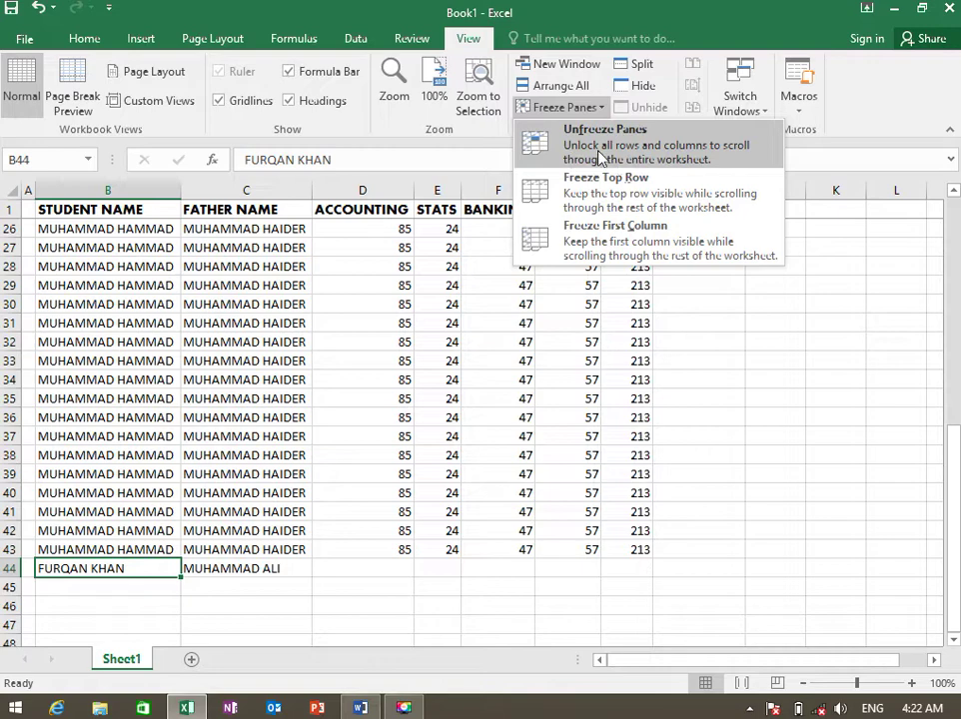
# Choose Unfreeze Panes and scroll down and up to confirm the header row moves again
pyautogui.click(600, 156)
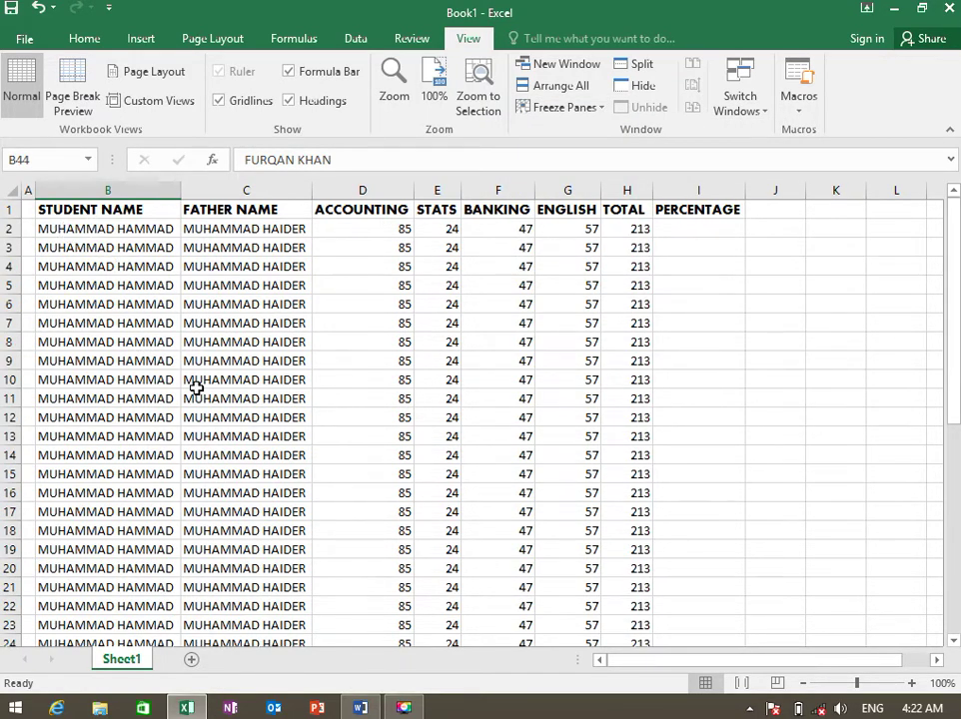
pyautogui.scroll(-5, 197, 386)
pyautogui.scroll(-7, 197, 389)
pyautogui.scroll(6, 197, 387)
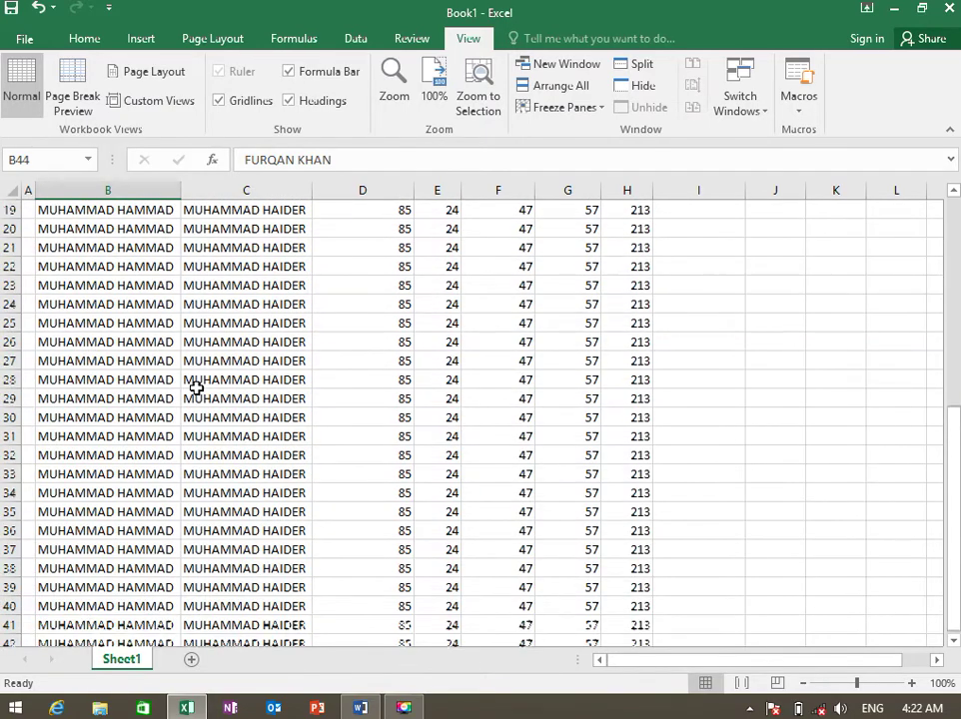
pyautogui.scroll(5, 196, 388)
pyautogui.scroll(1, 196, 387)
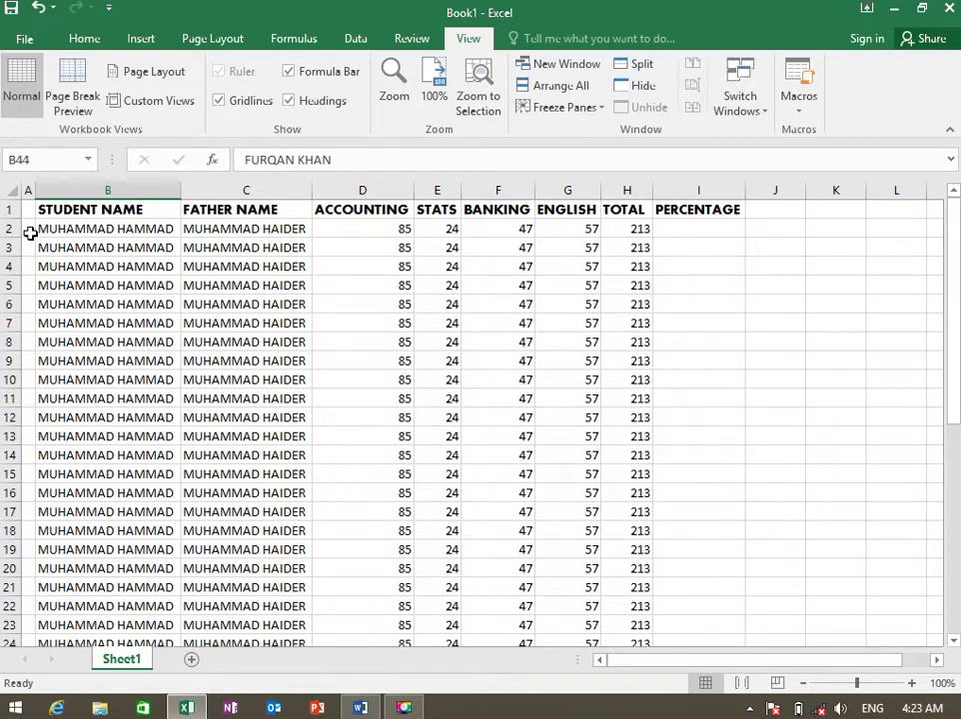
# Add a new worksheet, enter MON in A2 and fill the weekdays down to SUN in A8
pyautogui.click(190, 659)
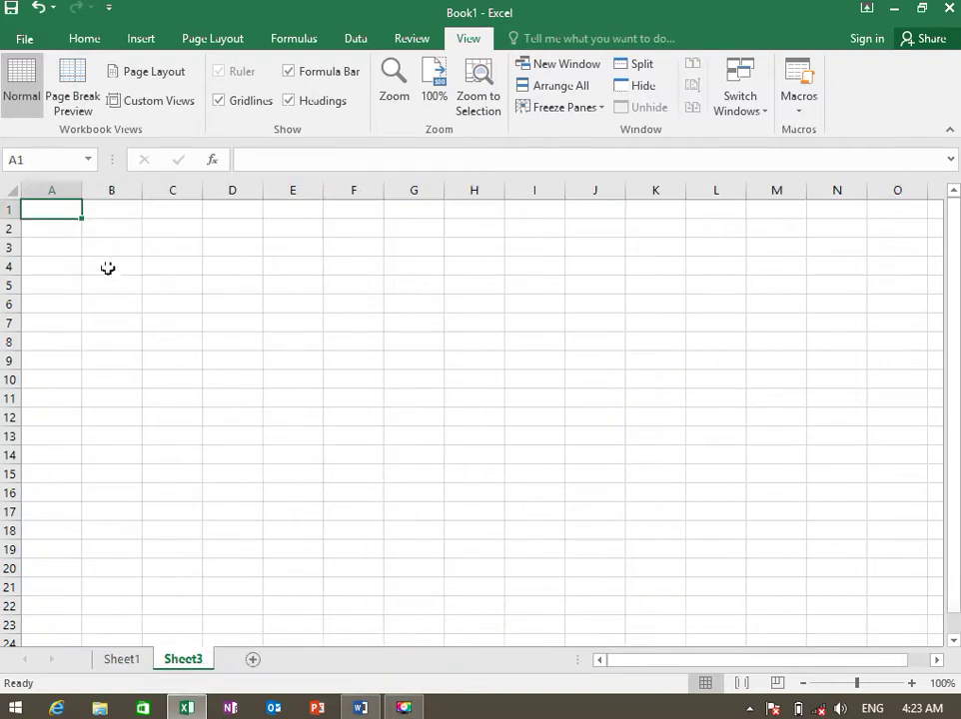
pyautogui.press('Down')
pyautogui.press('Up')
pyautogui.press('Right')
pyautogui.press('Down')
pyautogui.press('Left')
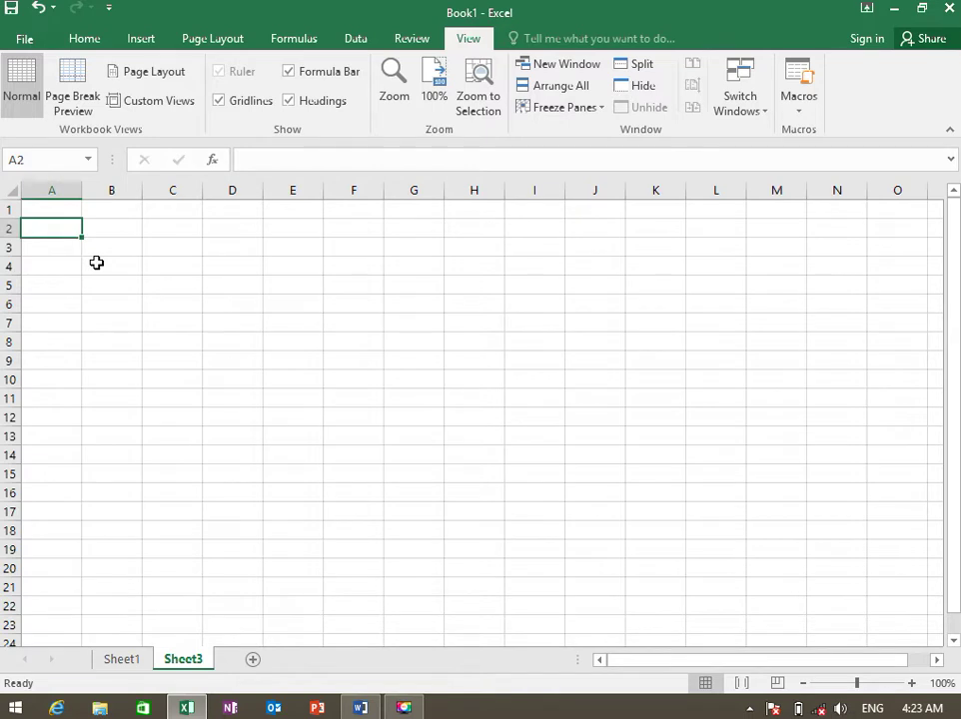
pyautogui.write('MON')
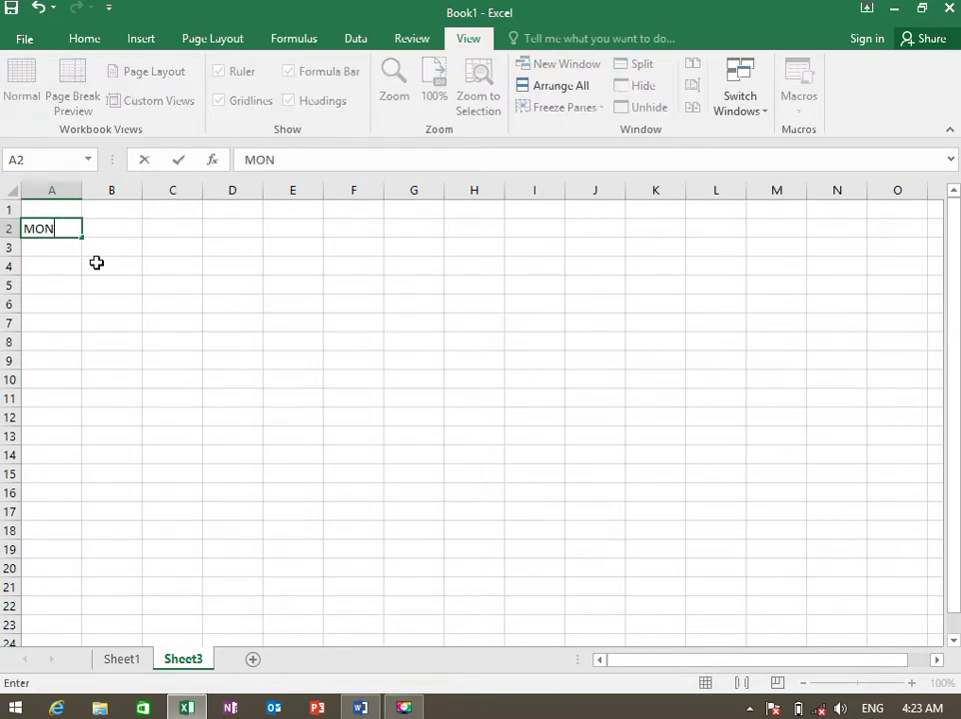
pyautogui.press('Return')
pyautogui.click(58, 227)
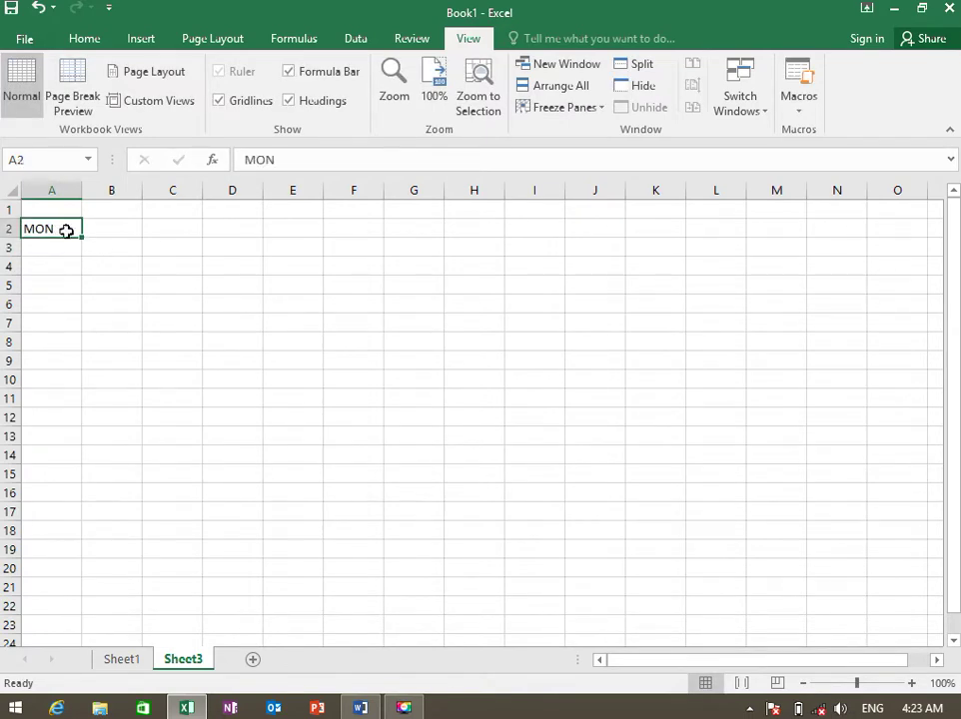
pyautogui.moveTo(82, 237); pyautogui.dragTo(83, 349)
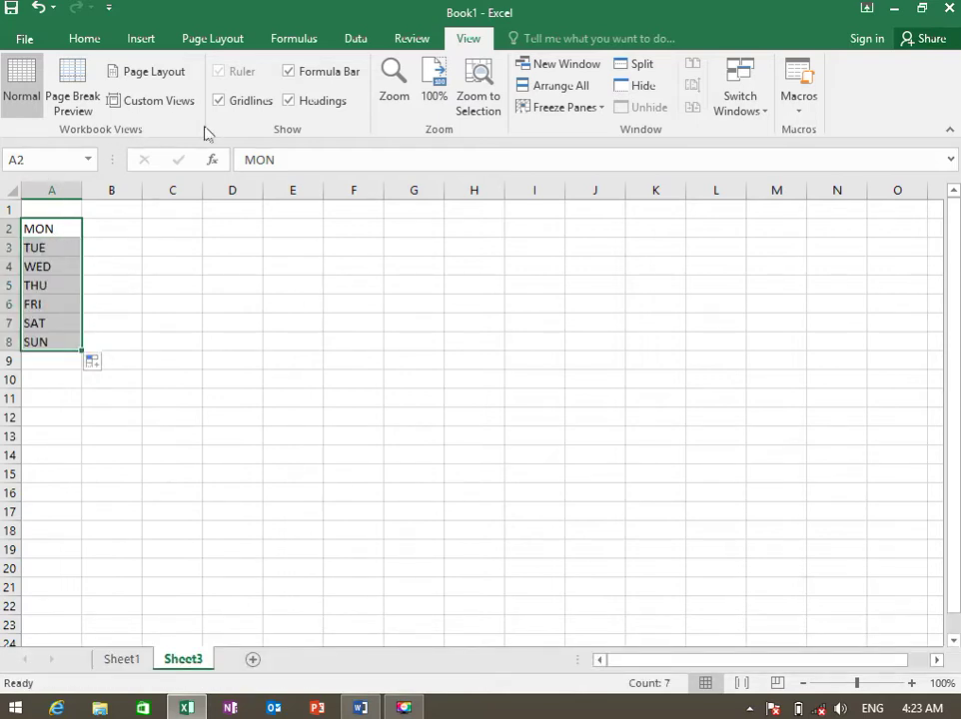
# Apply the Aharoni font to the day labels in A2:A8 and zoom the sheet in
pyautogui.click(72, 40)
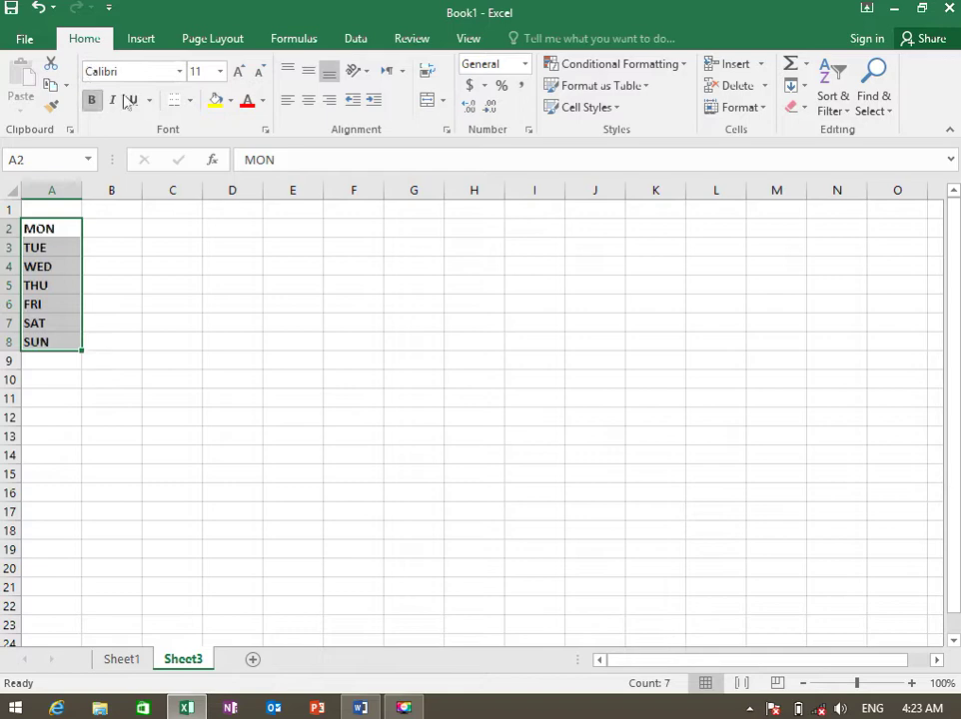
pyautogui.click(179, 71)
pyautogui.click(183, 212)
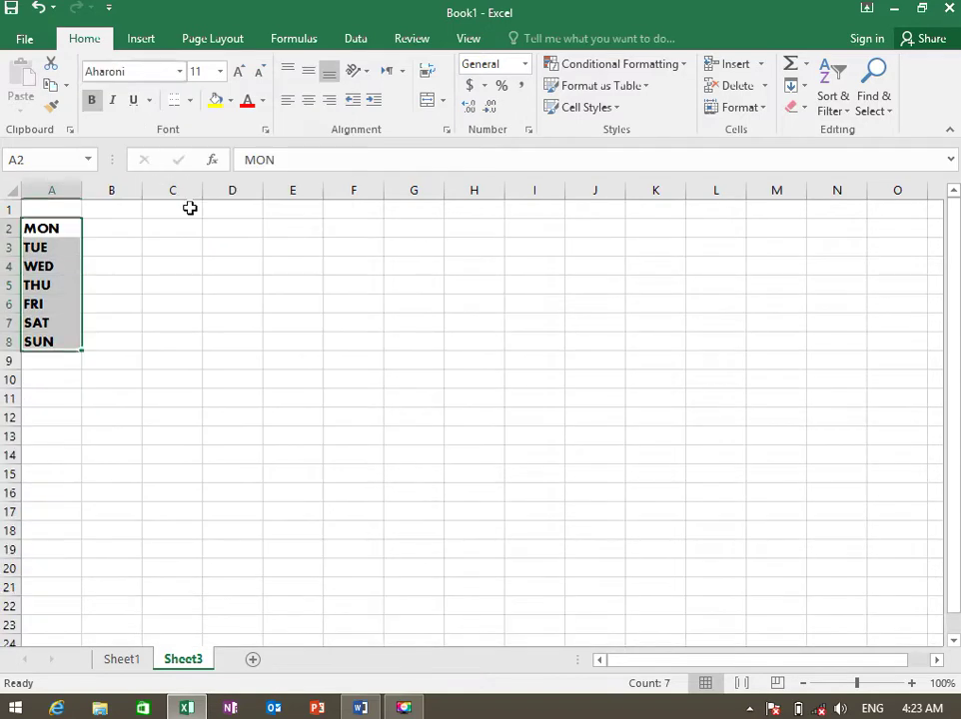
pyautogui.click(51, 285)
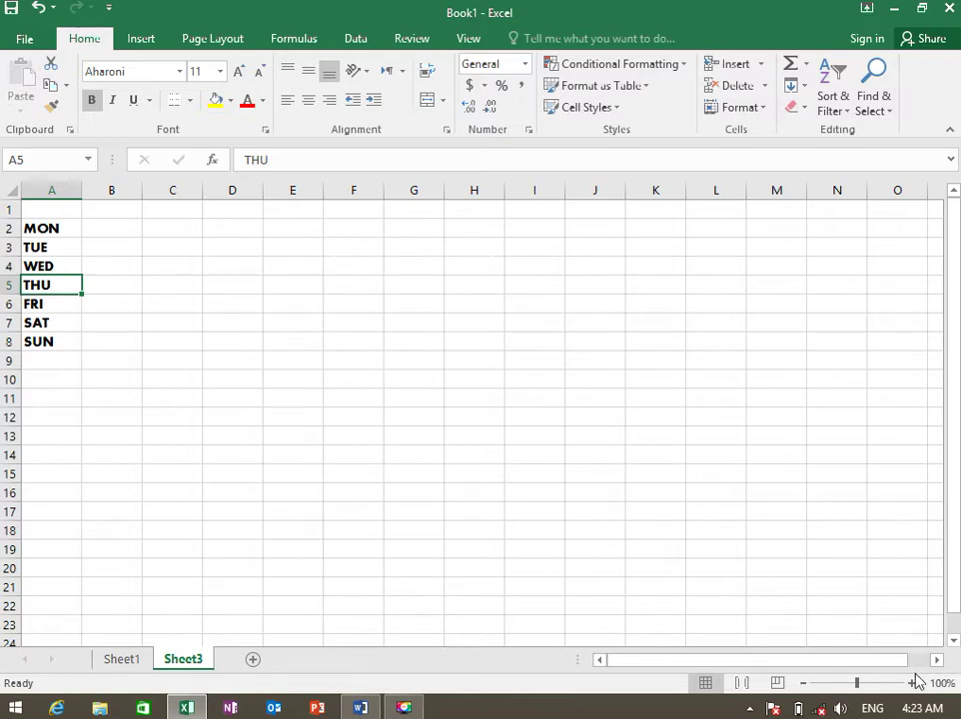
pyautogui.click(913, 684)
pyautogui.click(913, 684)
pyautogui.click(913, 684)
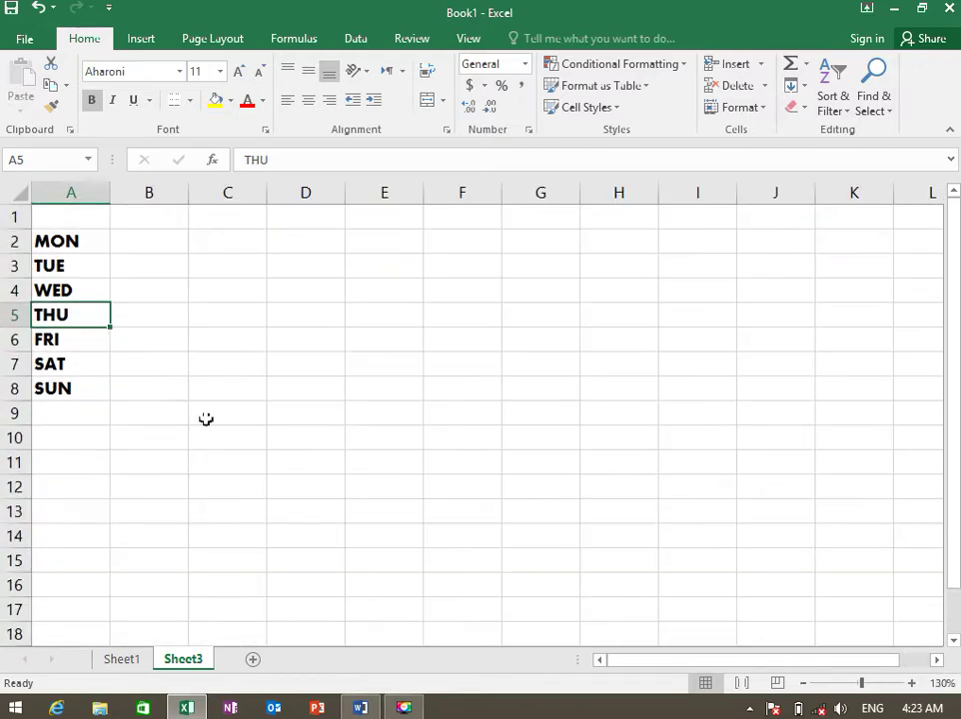
pyautogui.click(135, 245)
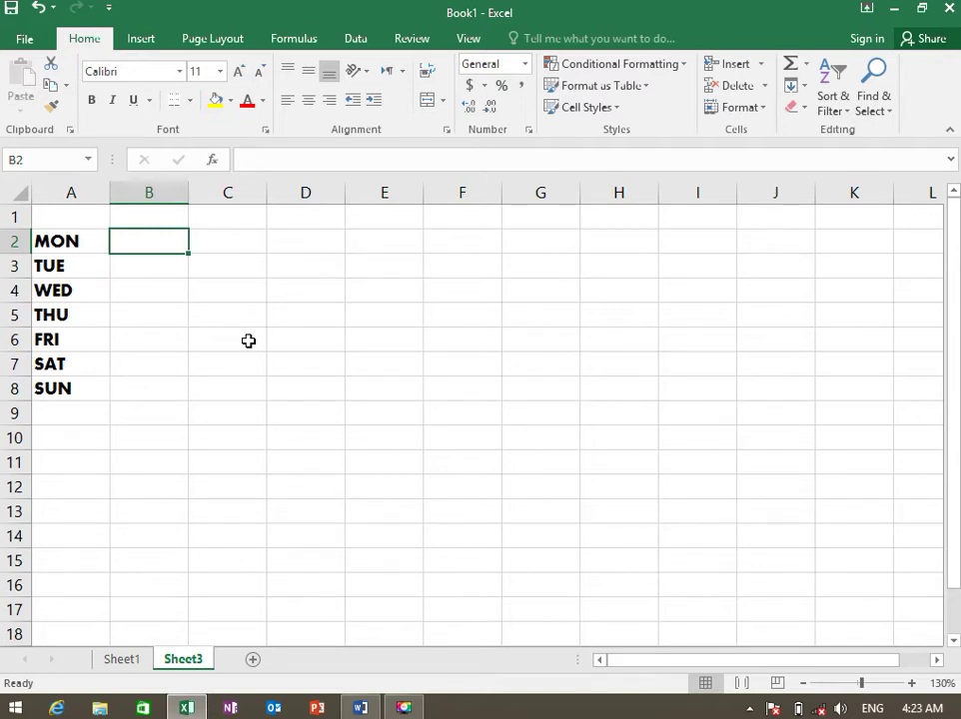
# Enter 200, 300, 400, 500, 600 and 400 in B2 through B7
pyautogui.write('200')
pyautogui.press('Return')
pyautogui.write('300')
pyautogui.press('Return')
pyautogui.write('400')
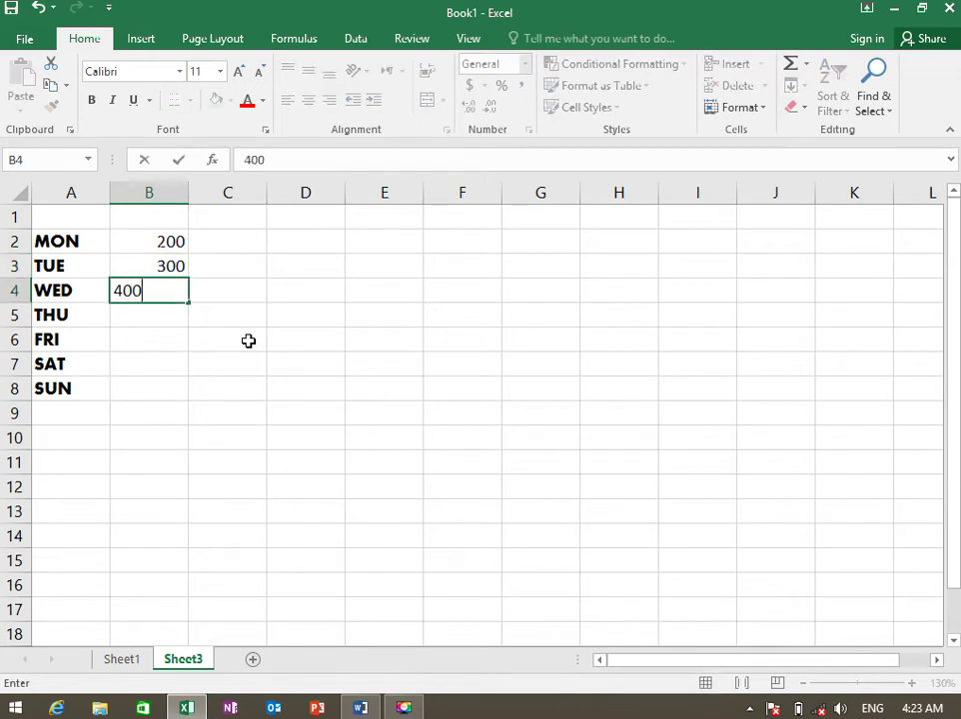
pyautogui.press('Return')
pyautogui.write('500')
pyautogui.press('Return')
pyautogui.write('6')
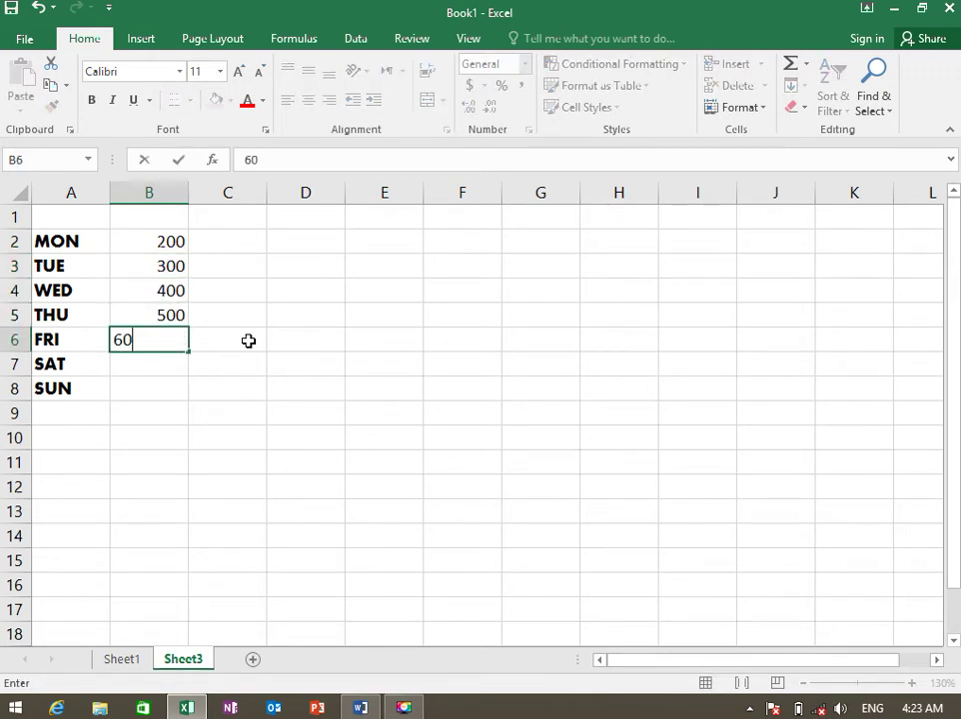
pyautogui.write('0')
pyautogui.press('Return')
pyautogui.write('400')
pyautogui.press('Return')
pyautogui.press('Return')
# Enter 700 in B8 and select the value range B2:B8
pyautogui.press('Up')
pyautogui.write('700')
pyautogui.hotkey('ctrl', 'Return')
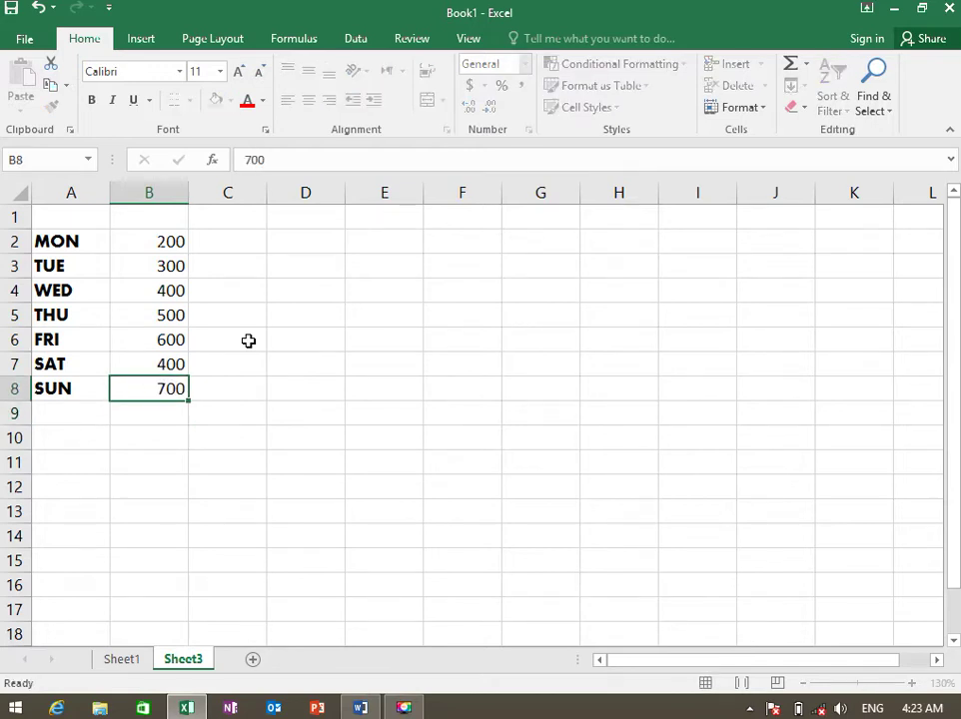
pyautogui.press('Up')
pyautogui.press('Up')
pyautogui.press('Up')
pyautogui.press('Up')
pyautogui.hotkey('shift', 'Down')
pyautogui.hotkey('shift', 'Down')
pyautogui.hotkey('shift', 'Down')
pyautogui.hotkey('shift', 'Down')
pyautogui.hotkey('shift', 'Down')
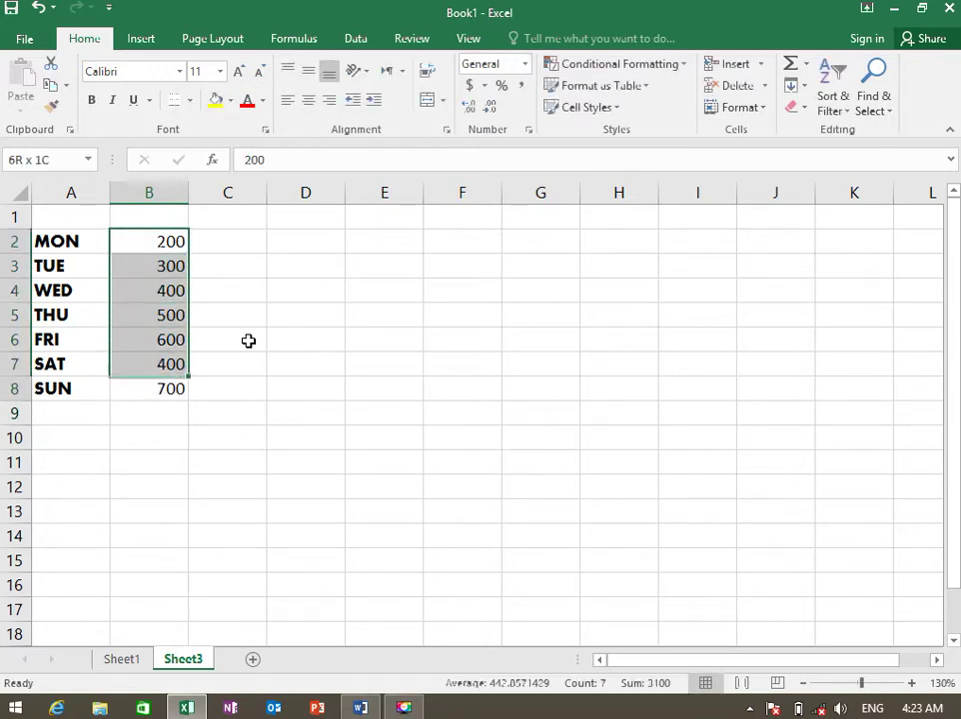
pyautogui.hotkey('shift', 'Down')
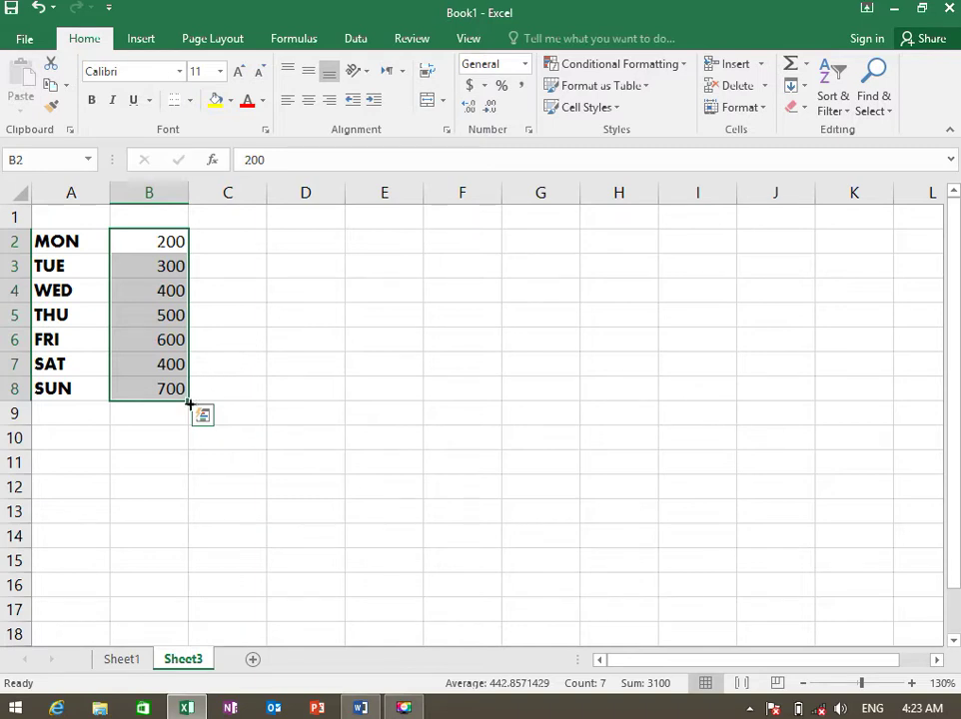
# Fill the B2:B8 day values to the right through column T
pyautogui.moveTo(187, 402)
pyautogui.mouseDown()
pyautogui.moveTo(955, 397)
pyautogui.moveTo(799, 396)
pyautogui.mouseUp()
pyautogui.click(285, 266)
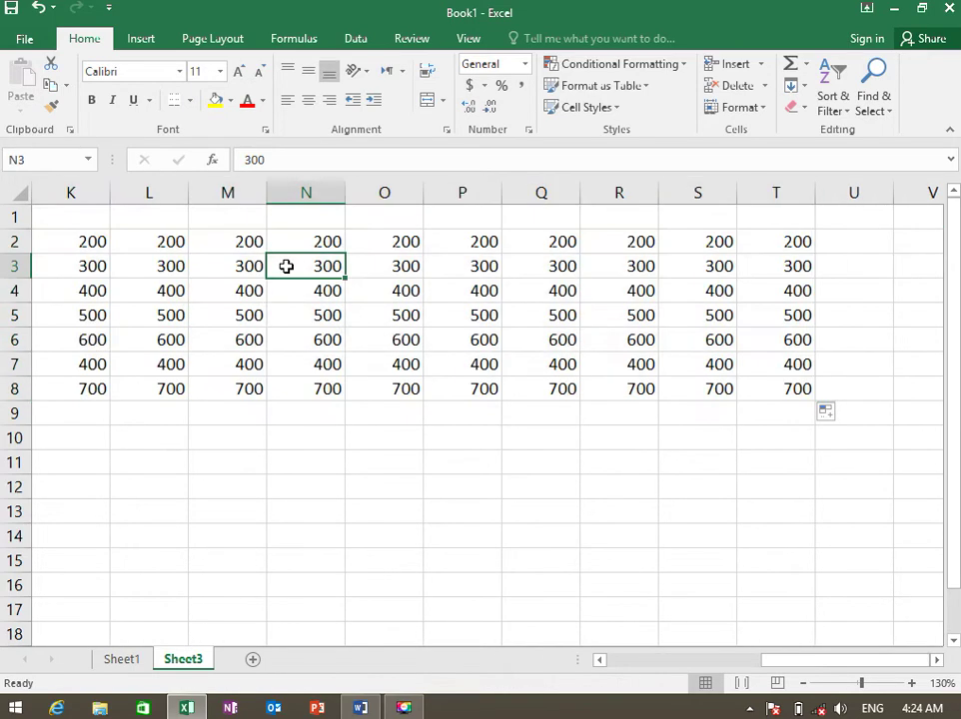
pyautogui.press('Up')
pyautogui.press('Left')
pyautogui.press('Left')
pyautogui.press('Left')
pyautogui.press('Left')
pyautogui.press('Left')
pyautogui.press('Left')
pyautogui.press('Left')
pyautogui.press('Left')
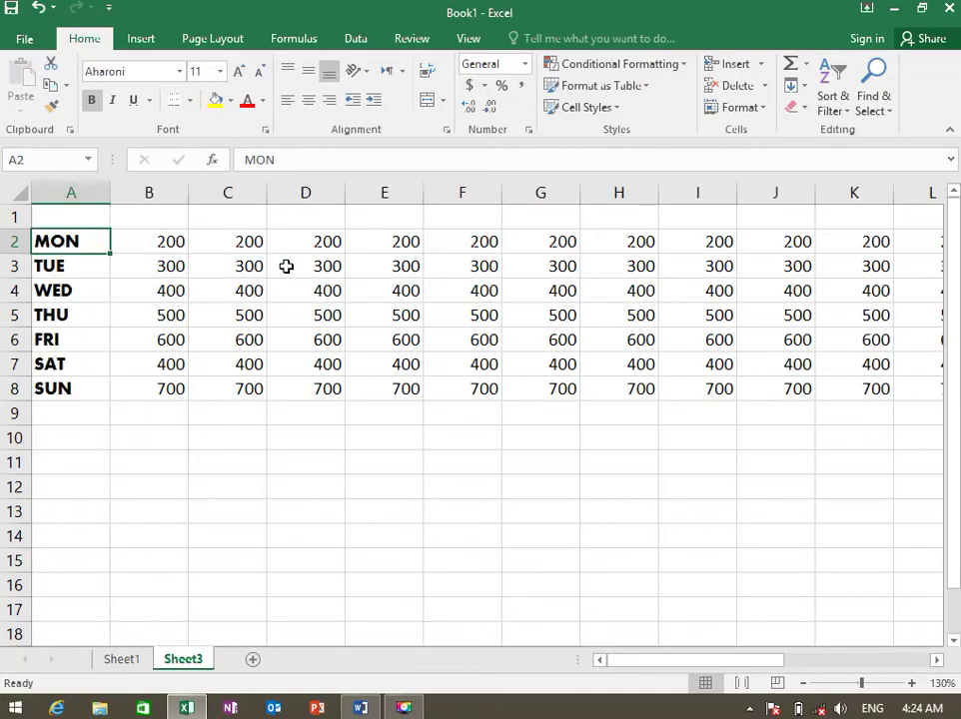
# Arrow along the day rows and labels to check the values reach column T
pyautogui.press('Right')
pyautogui.press('Right')
pyautogui.press('Right')
pyautogui.press('Right')
pyautogui.press('Right')
pyautogui.press('Right')
pyautogui.press('Right')
pyautogui.press('Right')
pyautogui.press('Right')
pyautogui.press('Right')
pyautogui.press('Right')
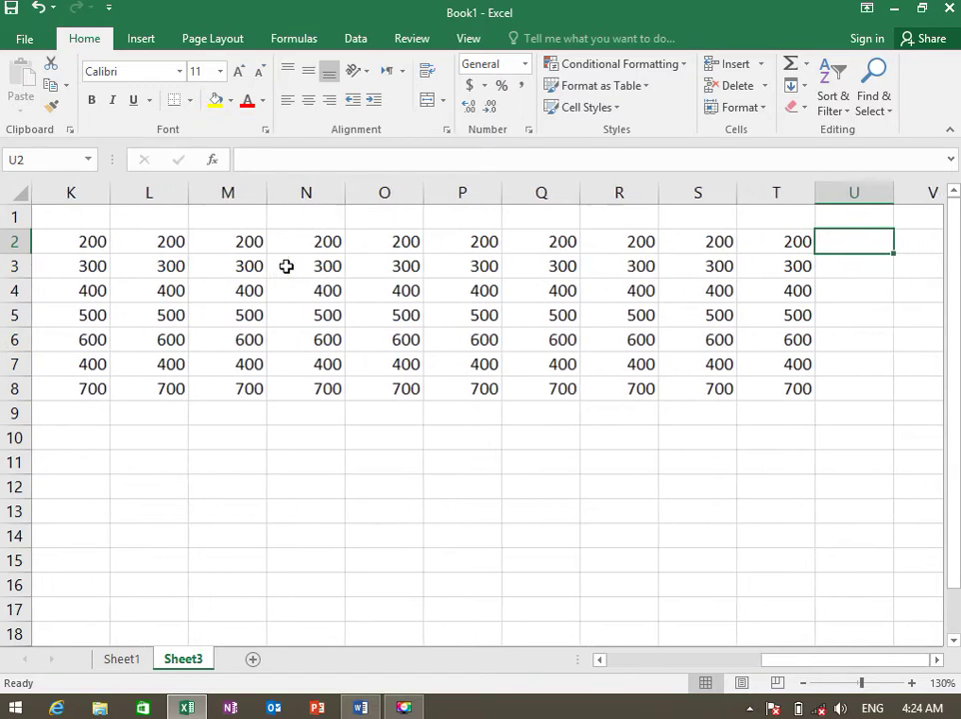
pyautogui.press('Down')
pyautogui.press('Down')
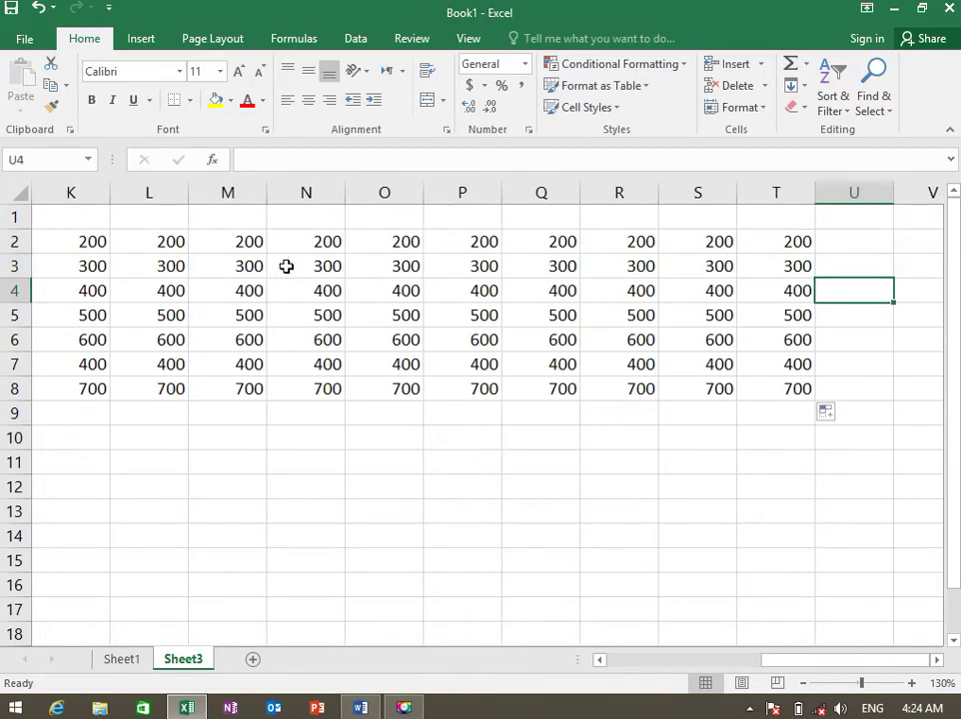
pyautogui.press('Down')
pyautogui.press('Down')
pyautogui.press('Down')
pyautogui.press('Down')
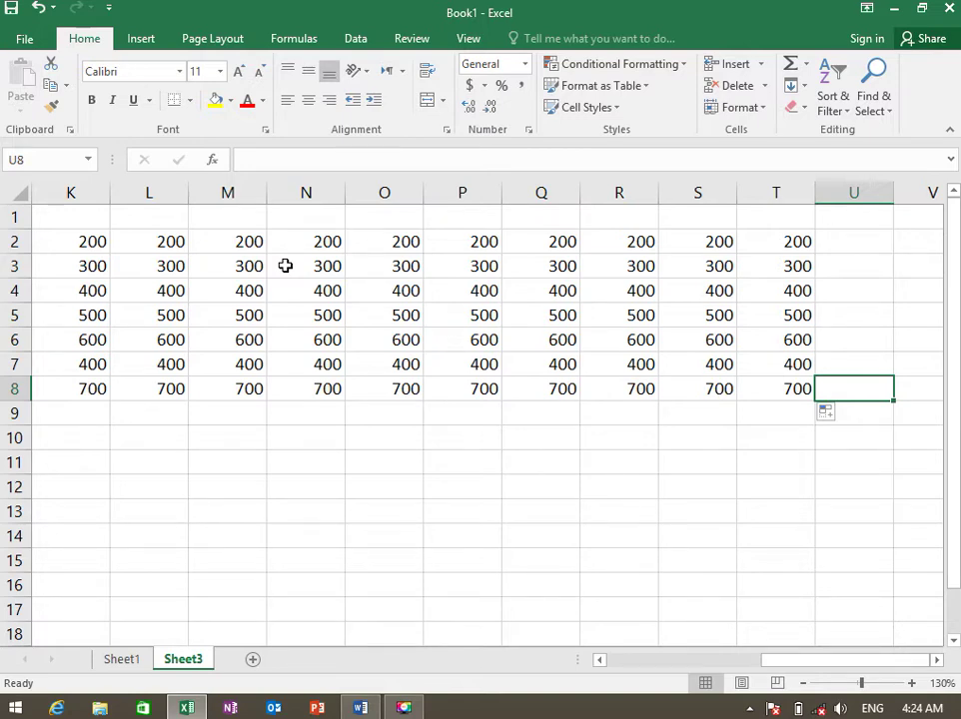
pyautogui.press('Home')
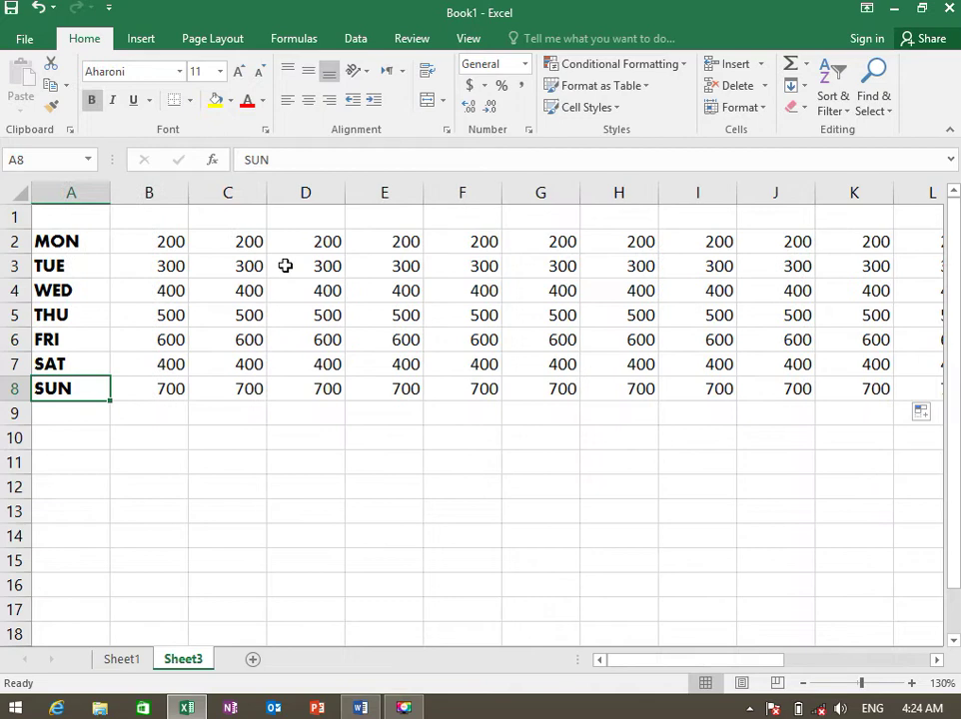
pyautogui.press('Up')
pyautogui.press('Up')
pyautogui.press('Up')
pyautogui.press('Up')
pyautogui.press('Up')
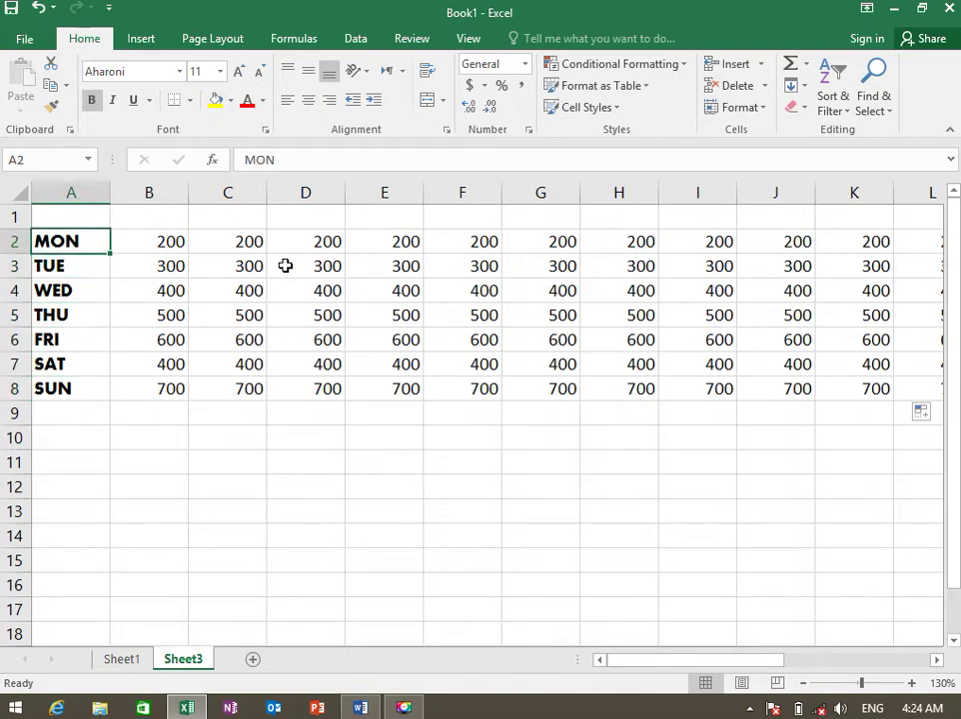
pyautogui.press('Down')
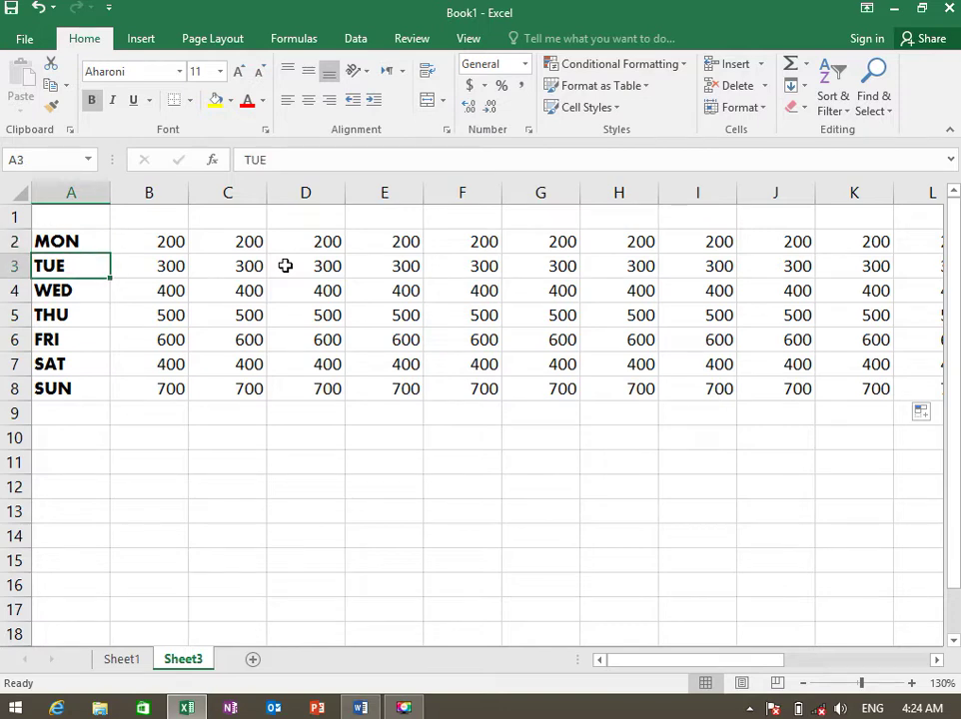
pyautogui.press('Down')
pyautogui.press('Down')
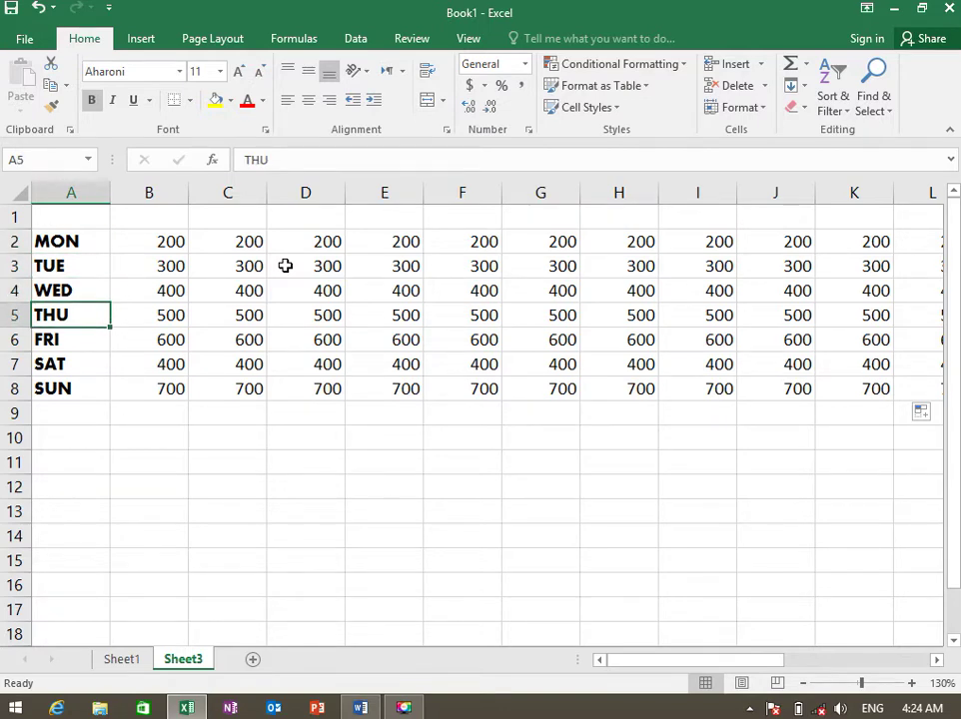
pyautogui.press('Right')
pyautogui.press('Right')
pyautogui.press('Right')
pyautogui.press('Right')
pyautogui.press('Right')
pyautogui.press('Right')
pyautogui.press('Right')
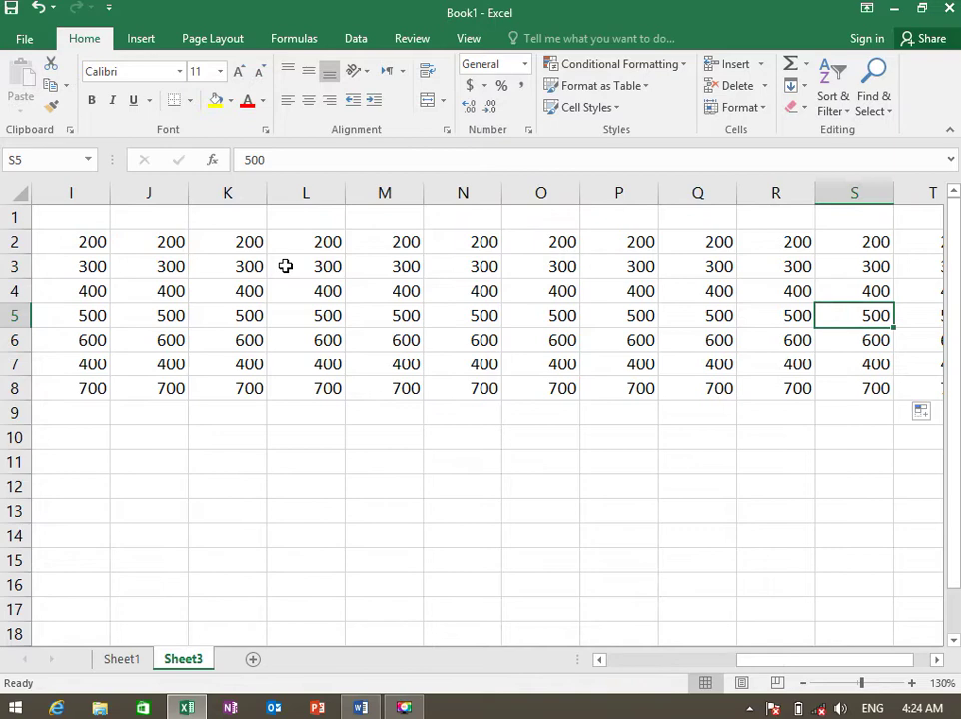
pyautogui.press('Right')
pyautogui.press('Right')
pyautogui.press('Right')
pyautogui.press('Home')
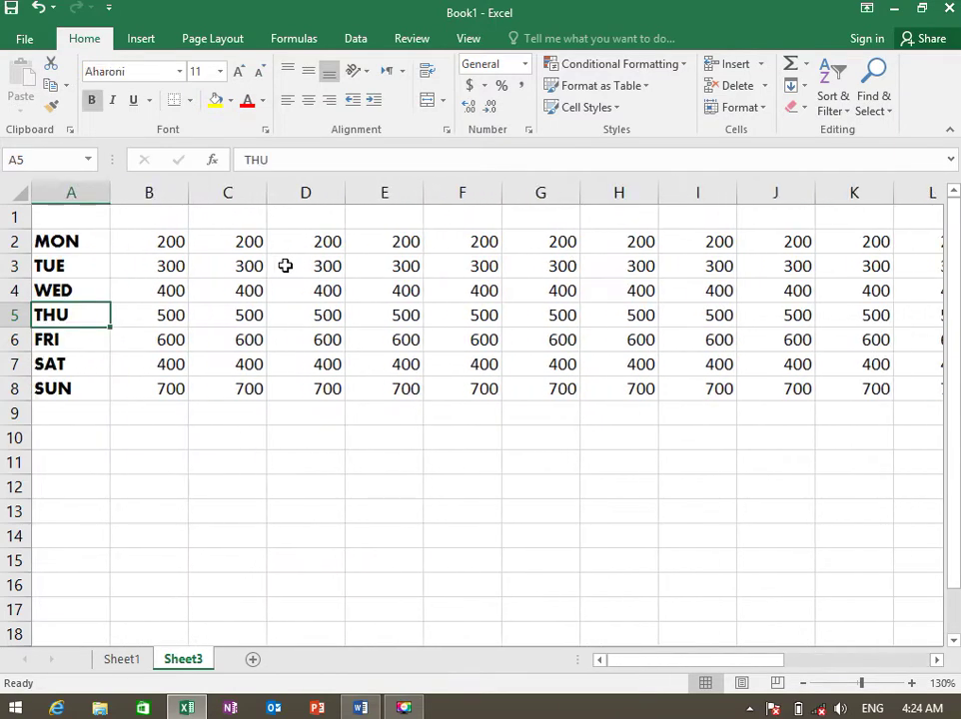
pyautogui.hotkey('ctrl', 'Up')
pyautogui.press('Down')
pyautogui.press('Down')
pyautogui.press('Down')
pyautogui.press('Down')
pyautogui.press('Down')
pyautogui.press('Up')
pyautogui.press('Up')
pyautogui.press('Up')
pyautogui.press('Up')
pyautogui.press('Up')
pyautogui.press('Up')
pyautogui.press('Down')
pyautogui.press('Down')
pyautogui.press('Up')
pyautogui.press('Right')
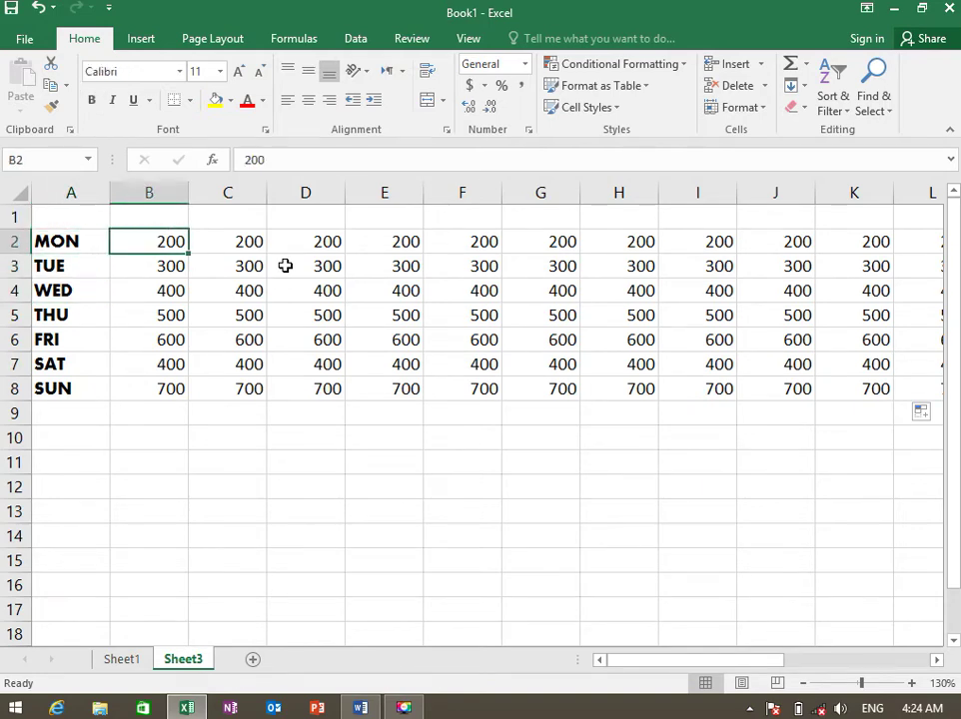
# Freeze the first column so the MON–SUN labels stay in place
pyautogui.click(469, 44)
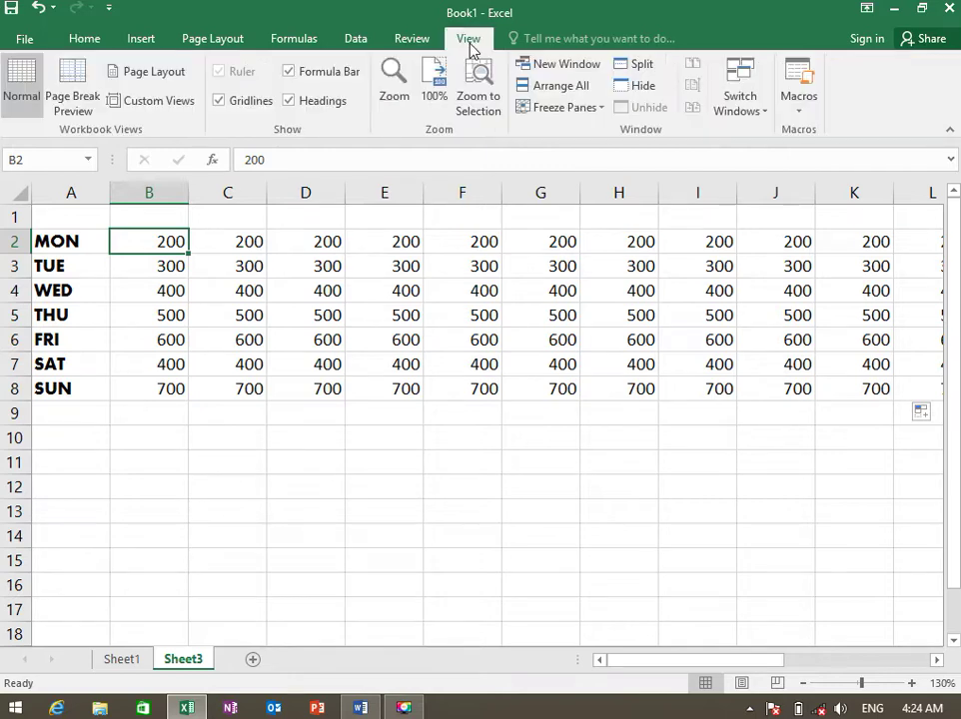
pyautogui.press('Left')
pyautogui.click(600, 110)
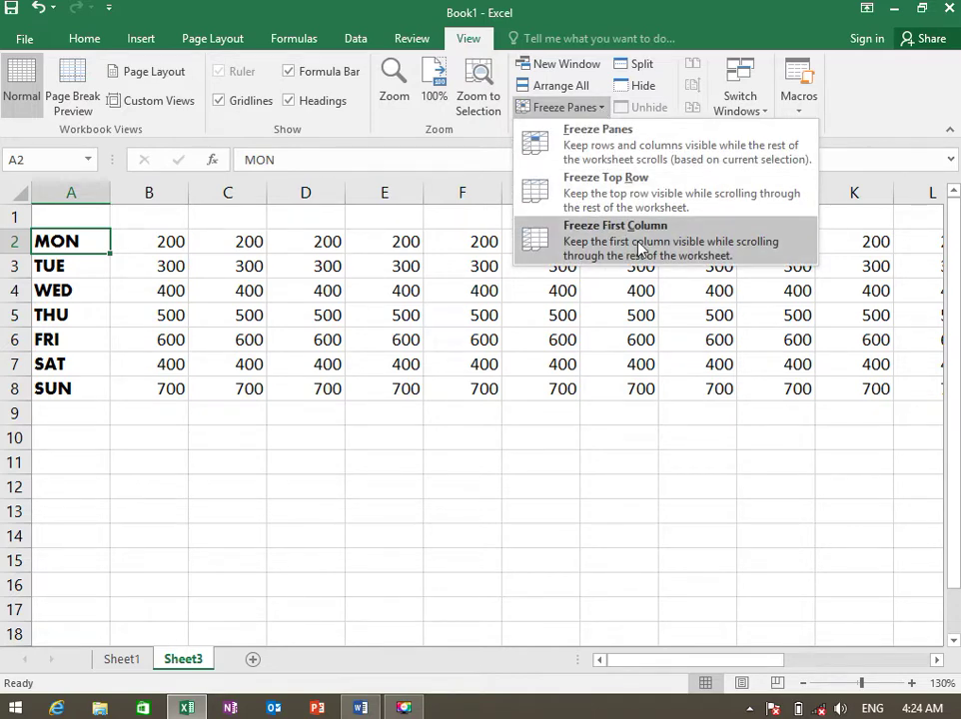
pyautogui.click(220, 239)
pyautogui.click(274, 235)
pyautogui.click(252, 244)
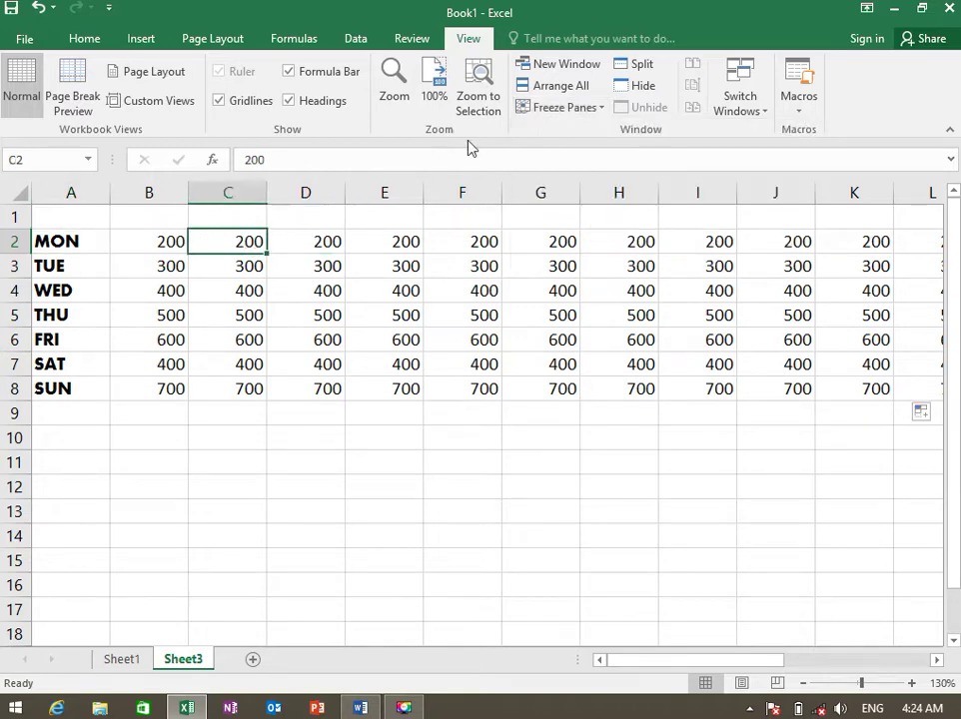
pyautogui.click(585, 107)
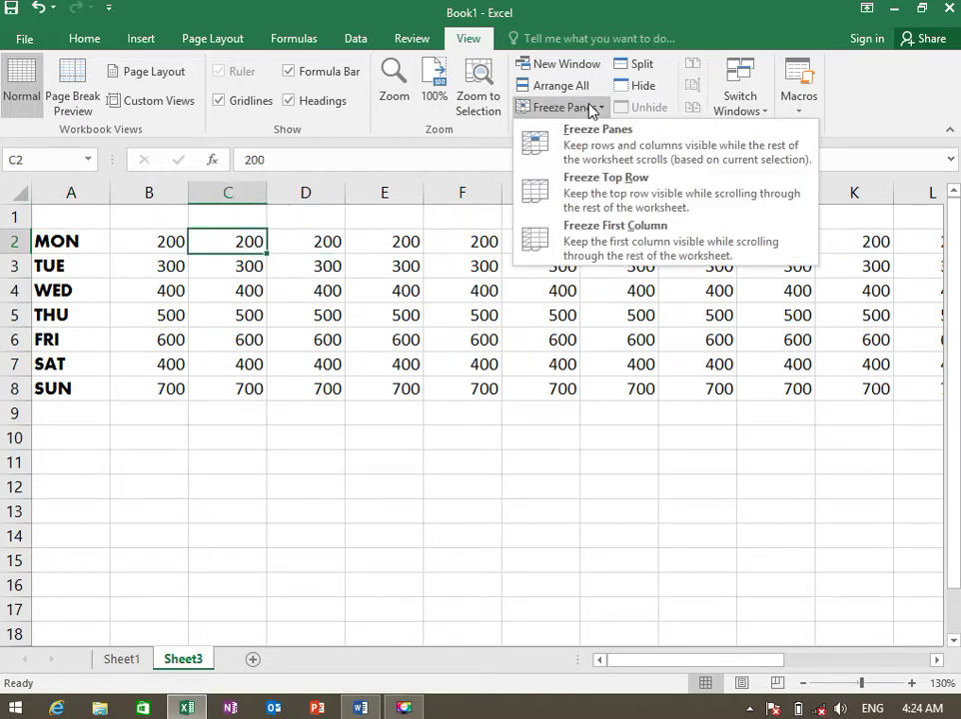
pyautogui.click(612, 240)
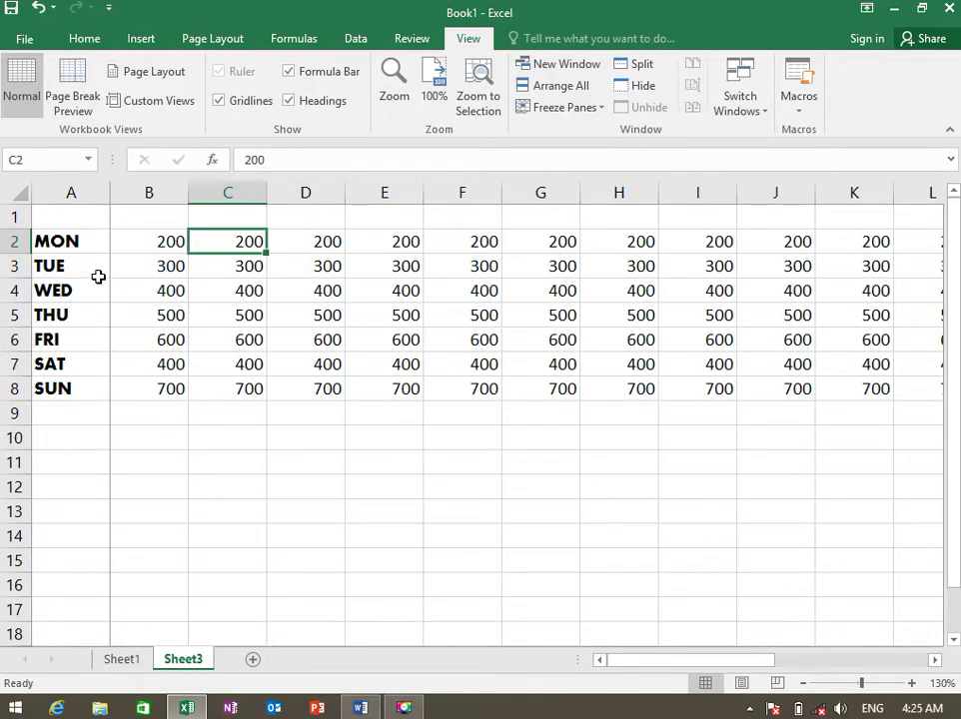
# Arrow right and back along row 8 from the 700 value to confirm column A stays fixed
pyautogui.click(170, 388)
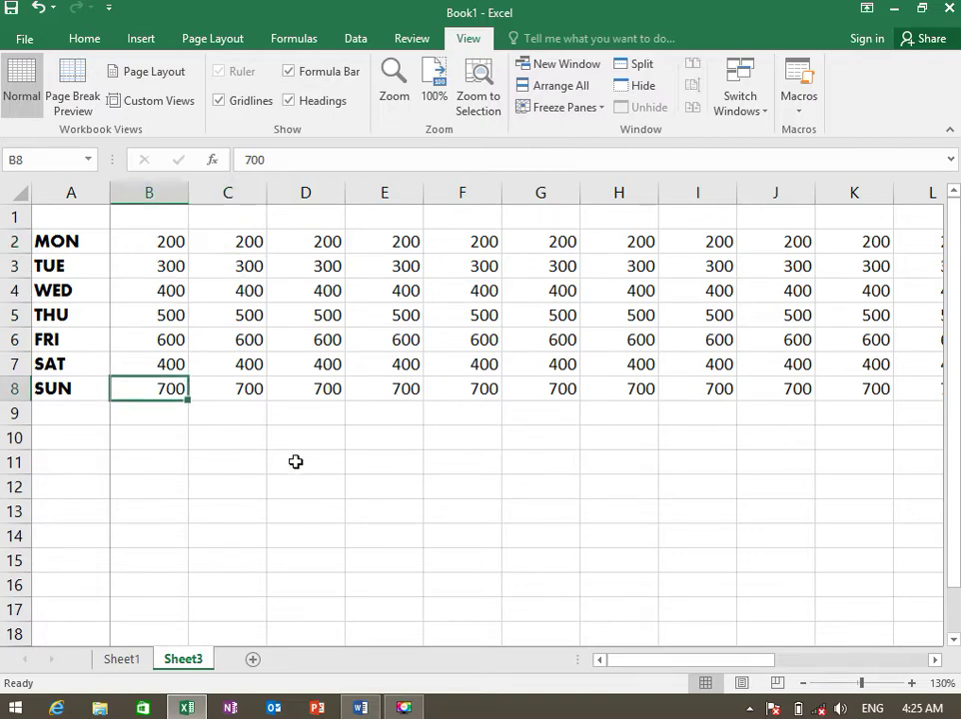
pyautogui.press('Right')
pyautogui.press('Right')
pyautogui.press('Right')
pyautogui.press('Right')
pyautogui.press('Right')
pyautogui.press('Right')
pyautogui.press('Right')
pyautogui.press('Right')
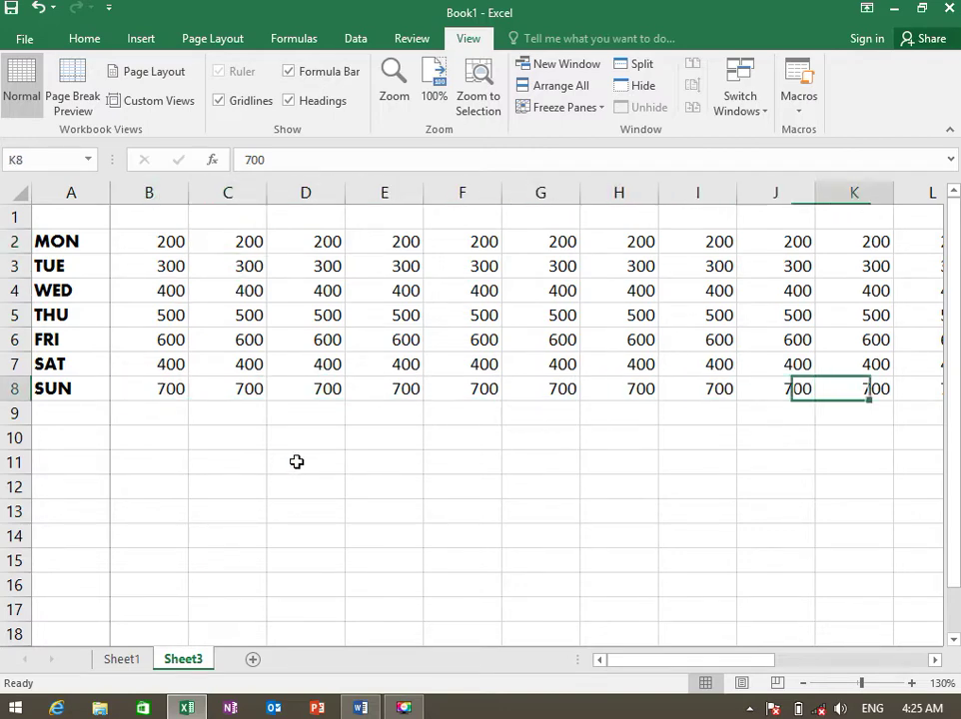
pyautogui.press('Right')
pyautogui.press('Right')
pyautogui.press('Right')
pyautogui.press('Right')
pyautogui.press('Right')
pyautogui.press('Right')
pyautogui.press('Right')
pyautogui.press('Right')
pyautogui.press('Right')
pyautogui.press('Right')
pyautogui.press('Right')
pyautogui.press('Right')
pyautogui.press('Right')
pyautogui.press('Right')
pyautogui.press('Right')
pyautogui.press('Left')
pyautogui.press('Left')
pyautogui.press('Left')
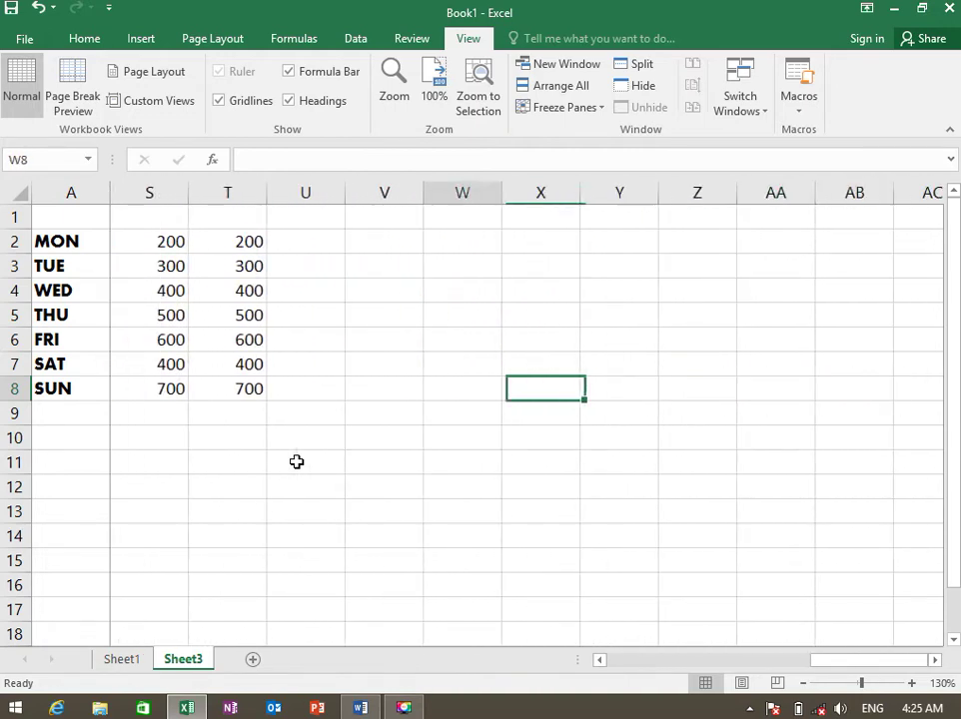
pyautogui.press('Left')
pyautogui.press('Left')
pyautogui.press('Left')
pyautogui.hotkey('ctrl', 'Left')
pyautogui.press('Up')
pyautogui.press('Up')
pyautogui.press('Up')
pyautogui.press('Up')
pyautogui.press('Up')
pyautogui.press('Up')
pyautogui.press('Down')
pyautogui.press('Down')
pyautogui.press('Down')
pyautogui.press('Down')
pyautogui.press('Down')
pyautogui.press('Down')
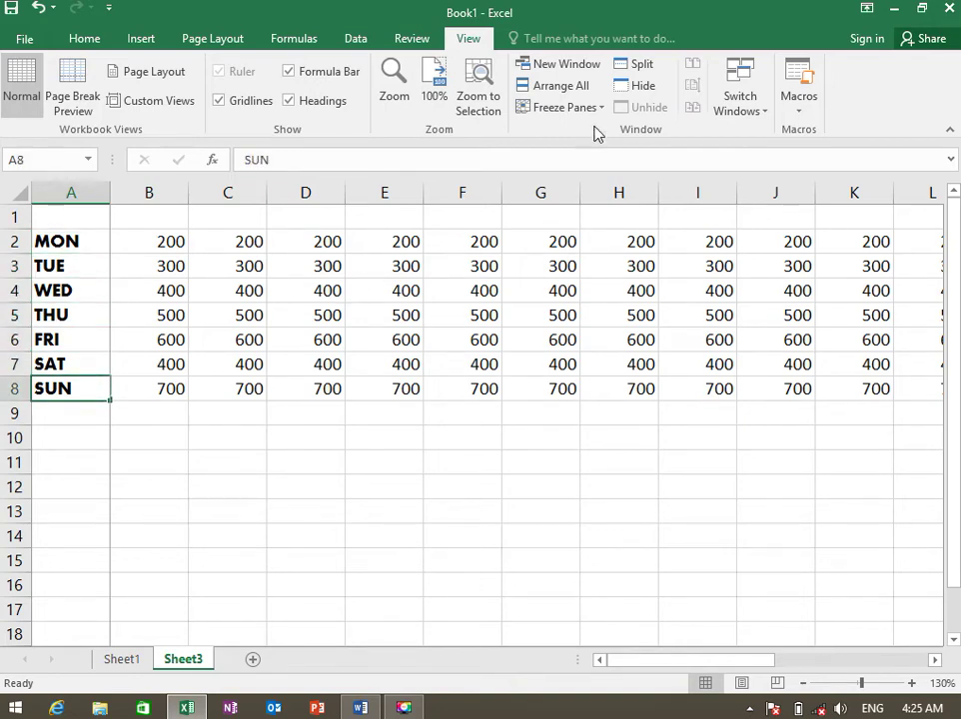
# Unfreeze the first column, then select the weekday data block and delete its contents
pyautogui.click(579, 107)
pyautogui.click(602, 200)
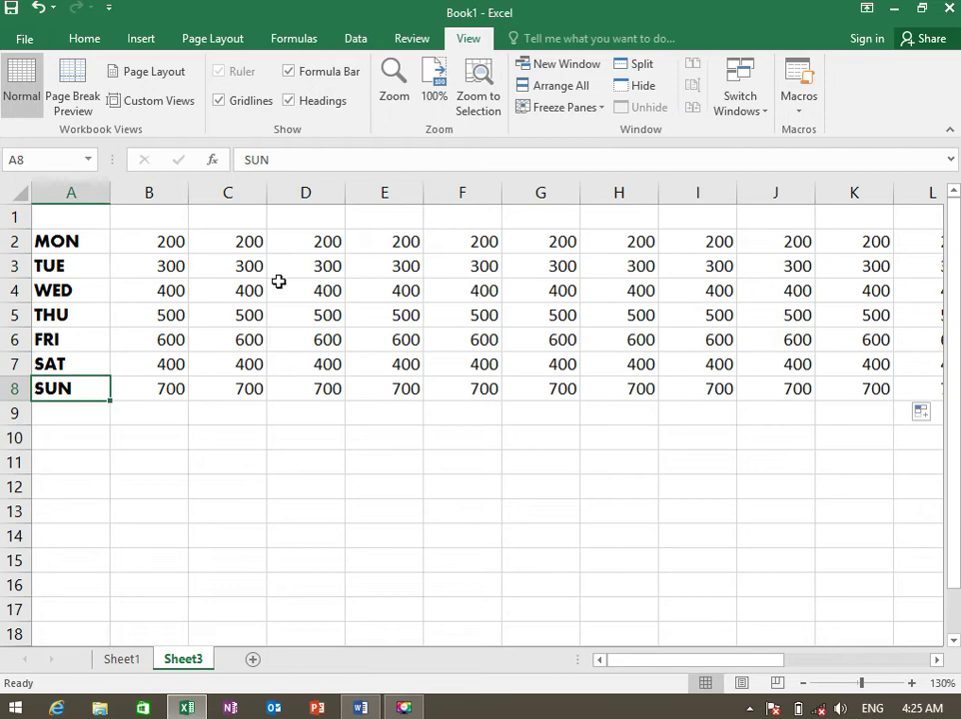
pyautogui.click(152, 392)
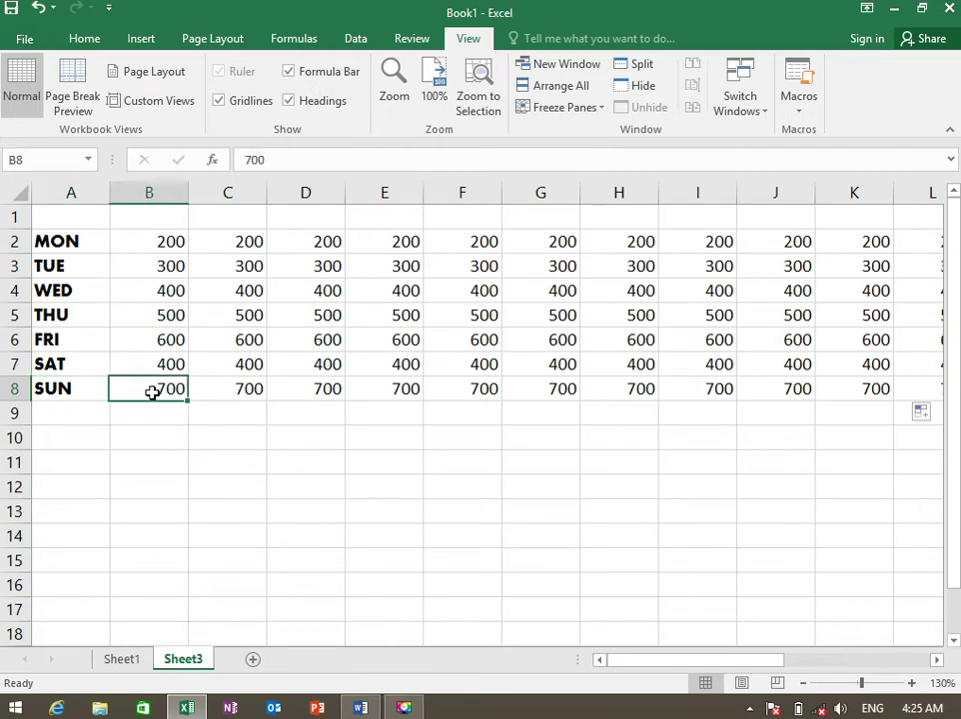
pyautogui.press('Right')
pyautogui.press('Right')
pyautogui.press('Right')
pyautogui.press('Right')
pyautogui.press('Left')
pyautogui.press('Left')
pyautogui.press('Left')
pyautogui.press('Left')
pyautogui.press('Left')
pyautogui.press('Left')
pyautogui.press('Left')
pyautogui.press('Left')
pyautogui.press('Left')
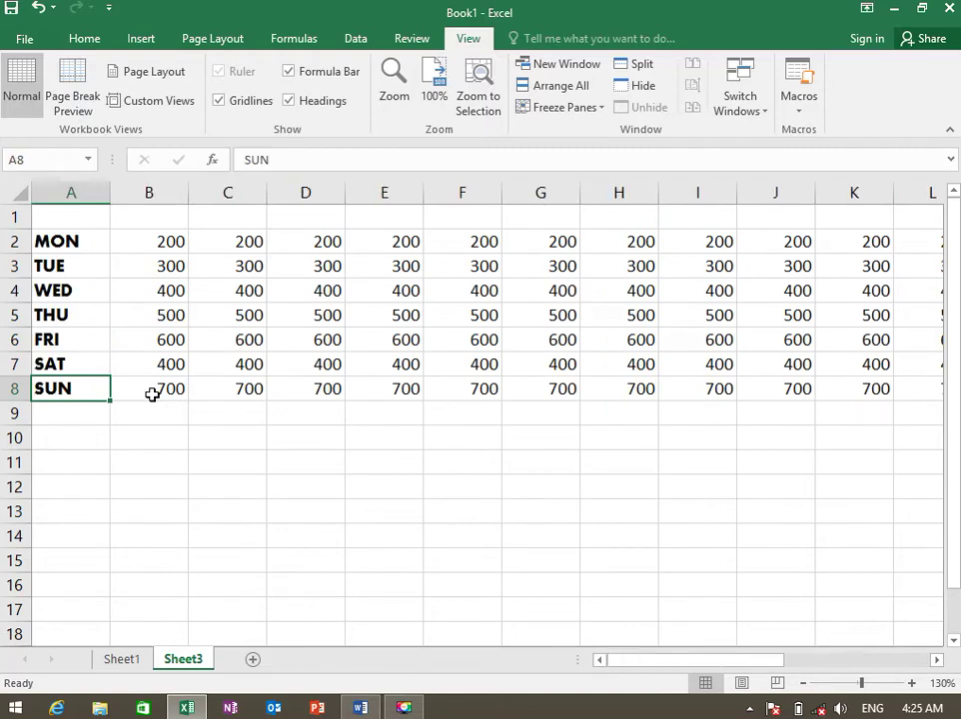
pyautogui.hotkey('ctrl', 'shift', 'Right')
pyautogui.hotkey('ctrl', 'shift', 'Up')
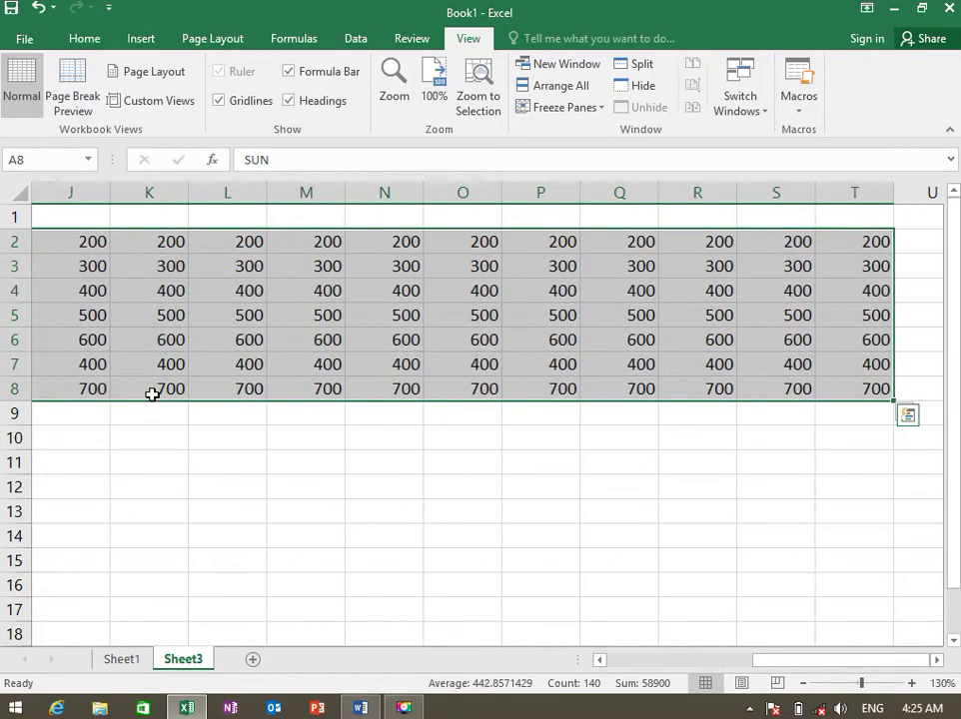
pyautogui.press('Delete')
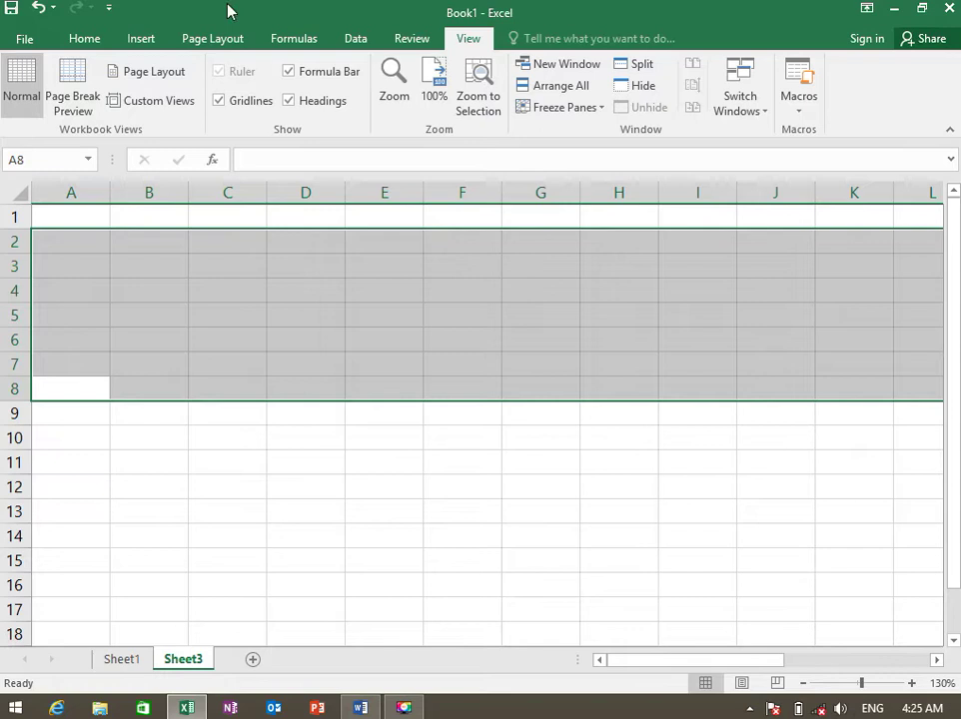
# Clear the leftover formats from the cleared cells and move to cell B1
pyautogui.click(82, 42)
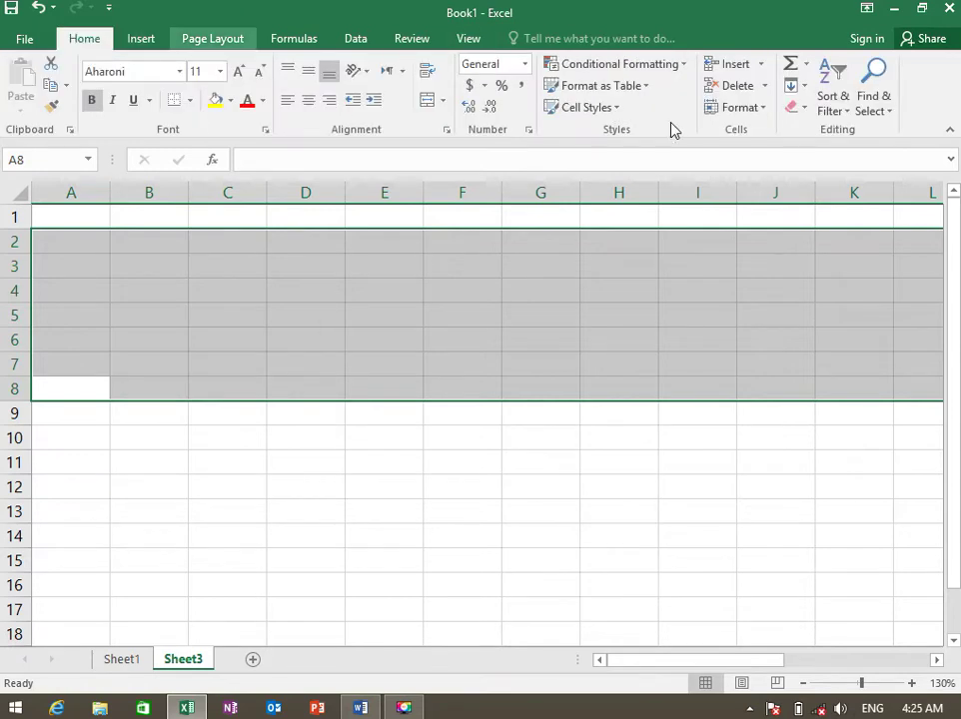
pyautogui.click(796, 107)
pyautogui.click(847, 152)
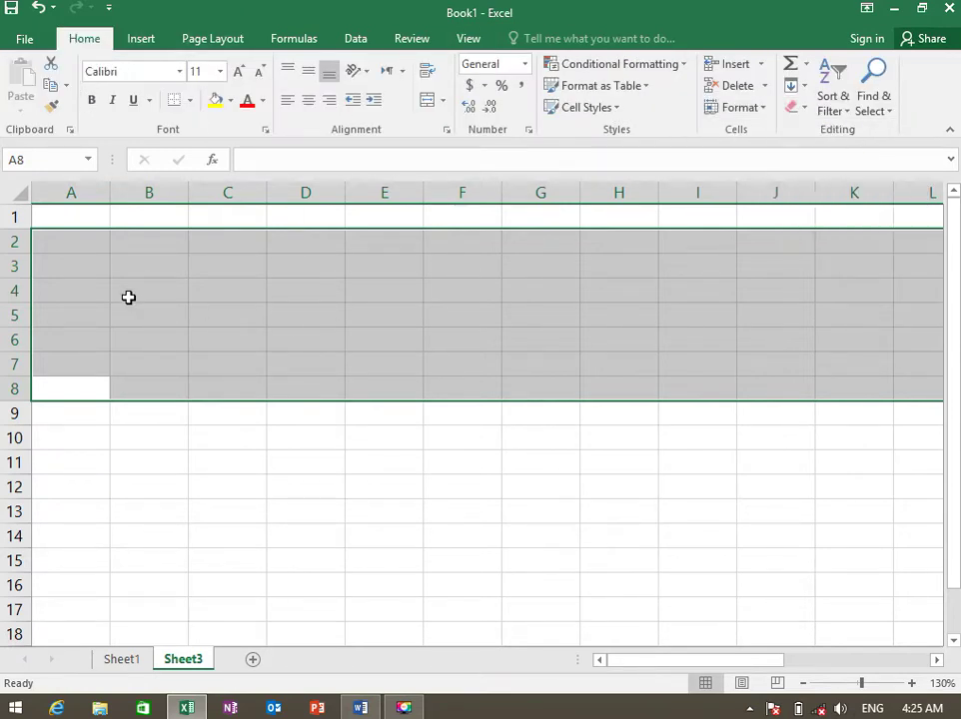
pyautogui.click(86, 246)
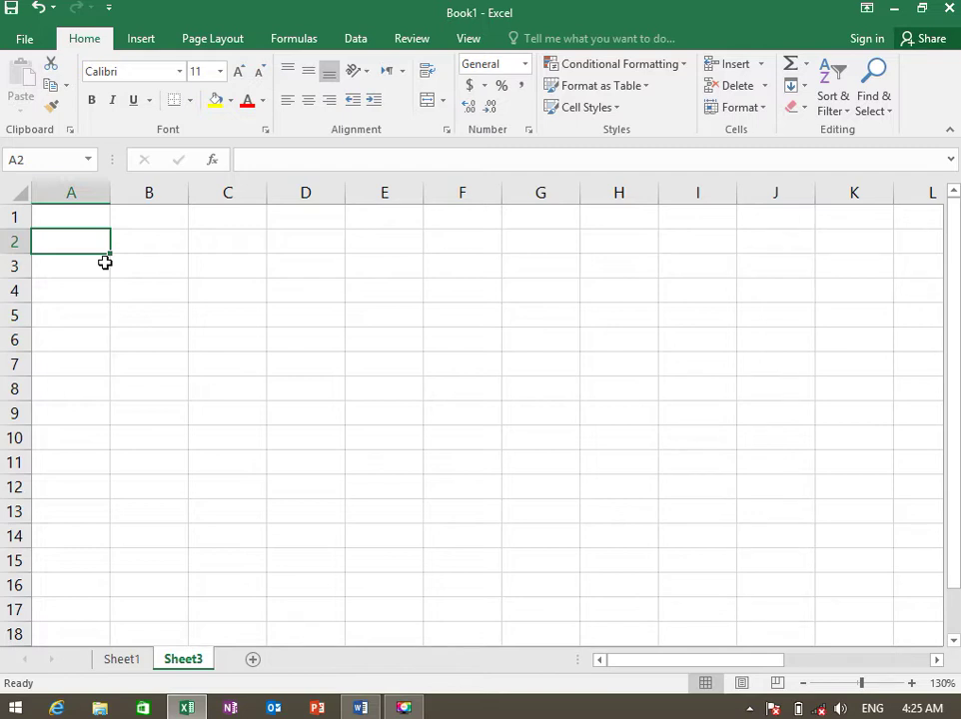
pyautogui.press('Up')
pyautogui.press('Down')
pyautogui.press('Up')
pyautogui.press('Right')
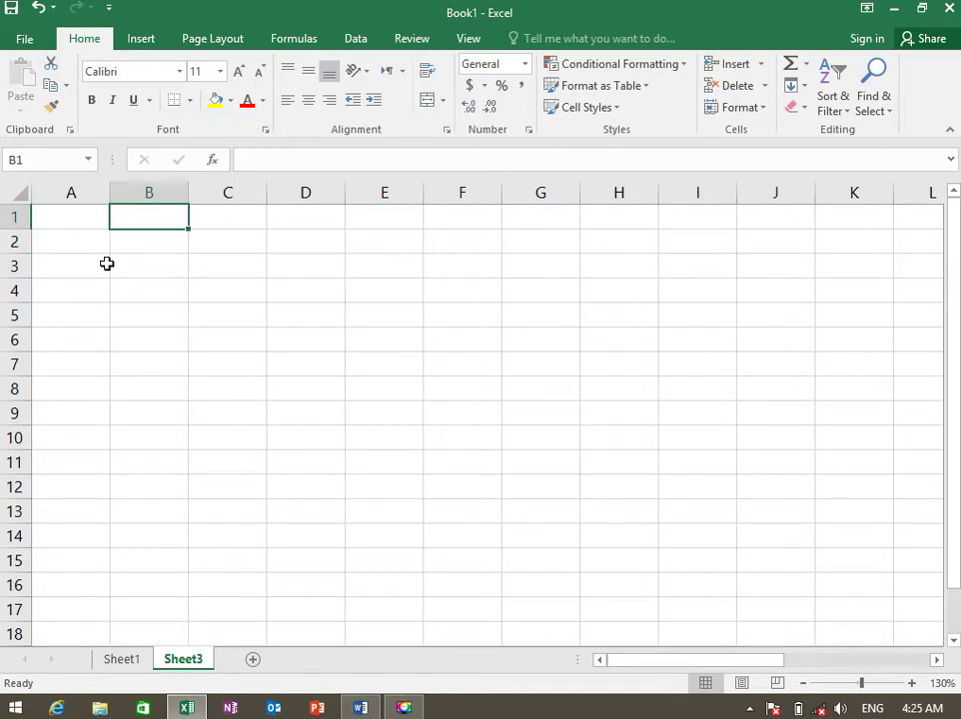
# Enter CUSTOMER and CONTACT in B1:C1, widening column B to fit CUSTOMER
pyautogui.write('CUSTOMER')
pyautogui.press('Tab')
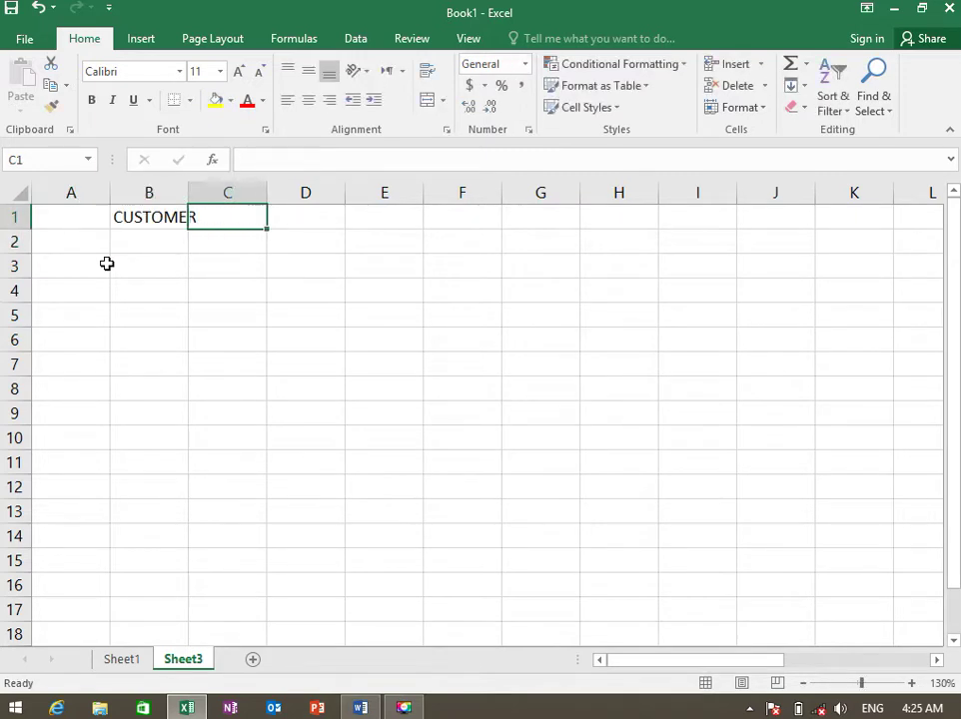
pyautogui.doubleClick(188, 186)
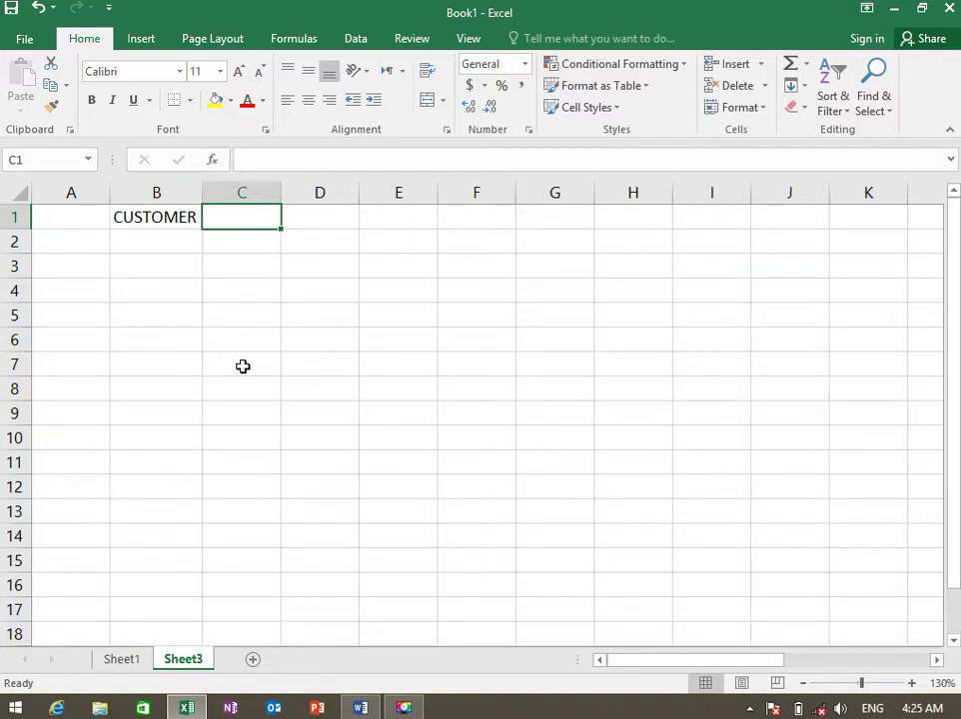
pyautogui.write('CO')
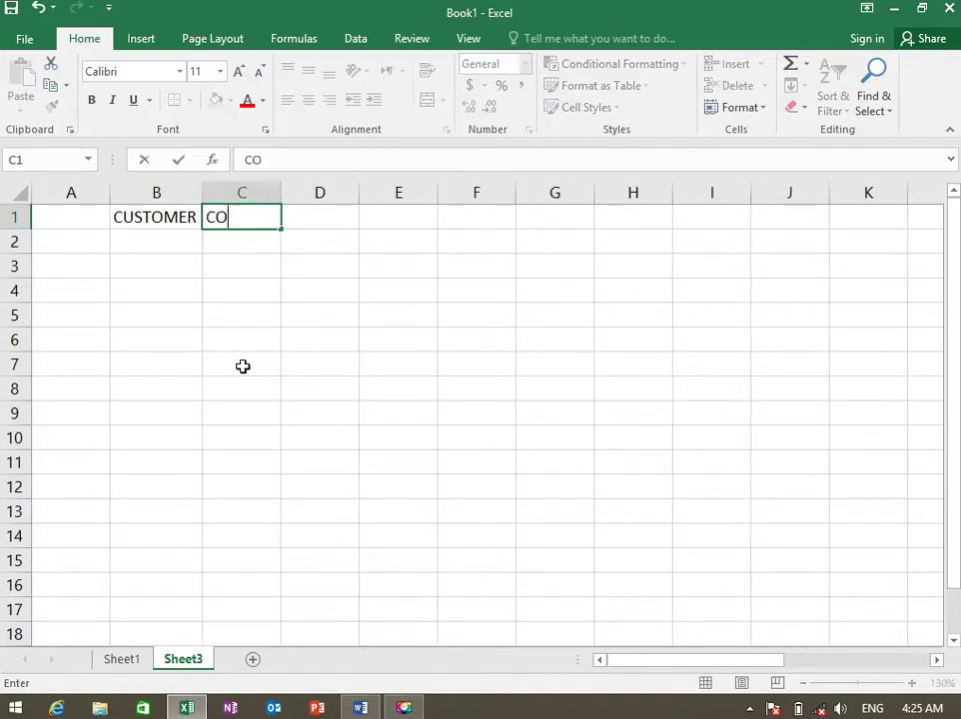
pyautogui.write('NTANT')
pyautogui.press('BackSpace')
pyautogui.press('BackSpace')
pyautogui.write('CT')
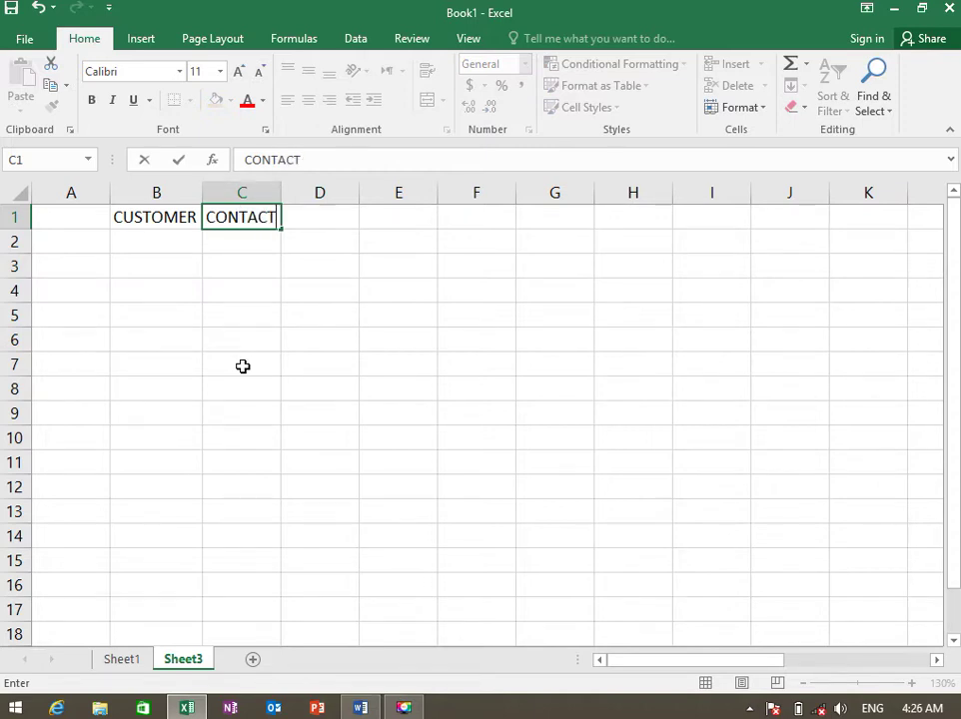
pyautogui.press('Tab')
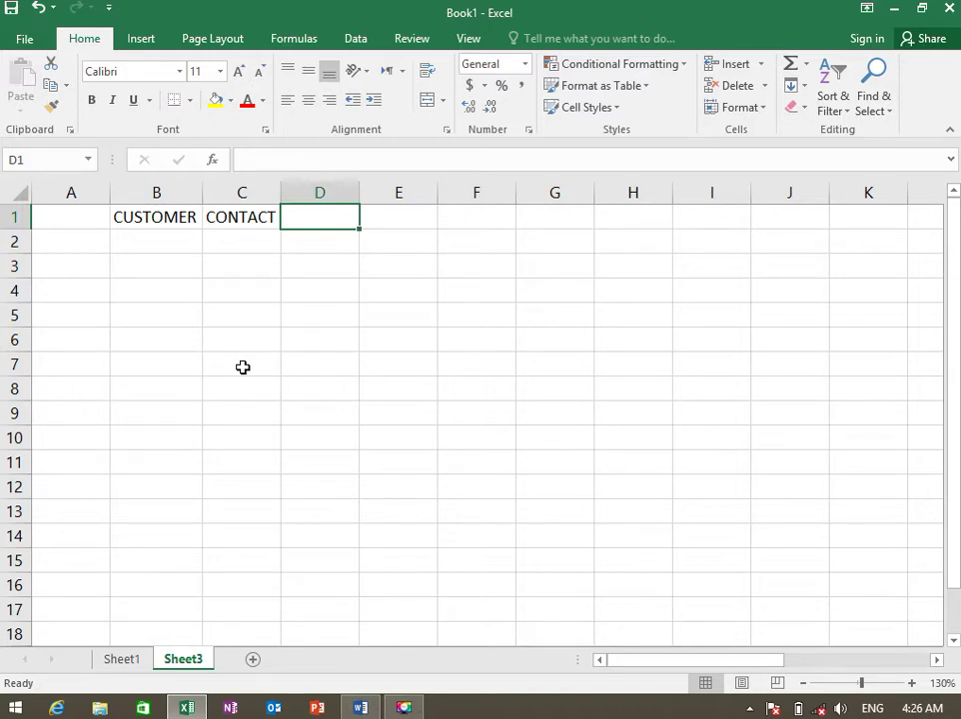
# Enter AMOUNT and COMMISSION in D1:E1 and widen column E for COMMISSION
pyautogui.write('AMOUNT')
pyautogui.press('Tab')
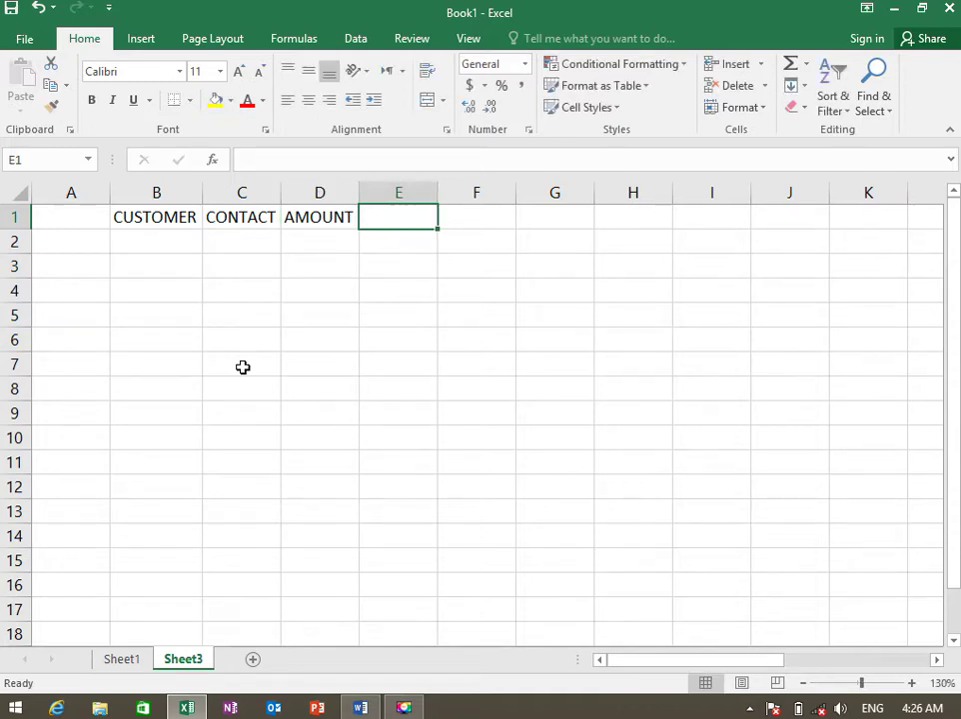
pyautogui.write('COMMISSION')
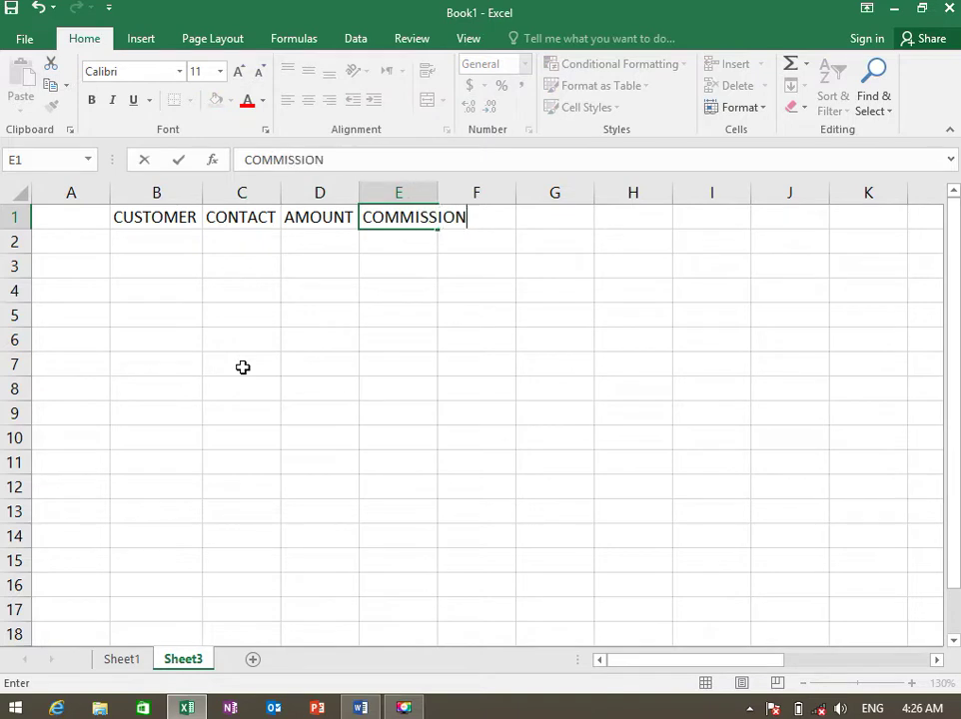
pyautogui.press('Return')
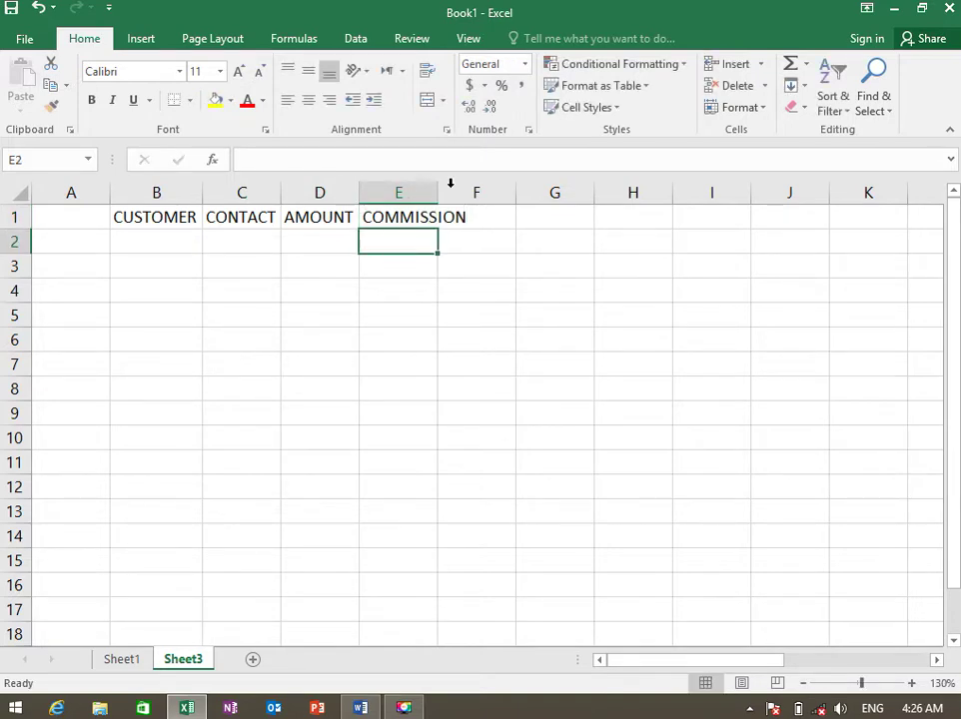
pyautogui.moveTo(432, 192); pyautogui.dragTo(435, 192)
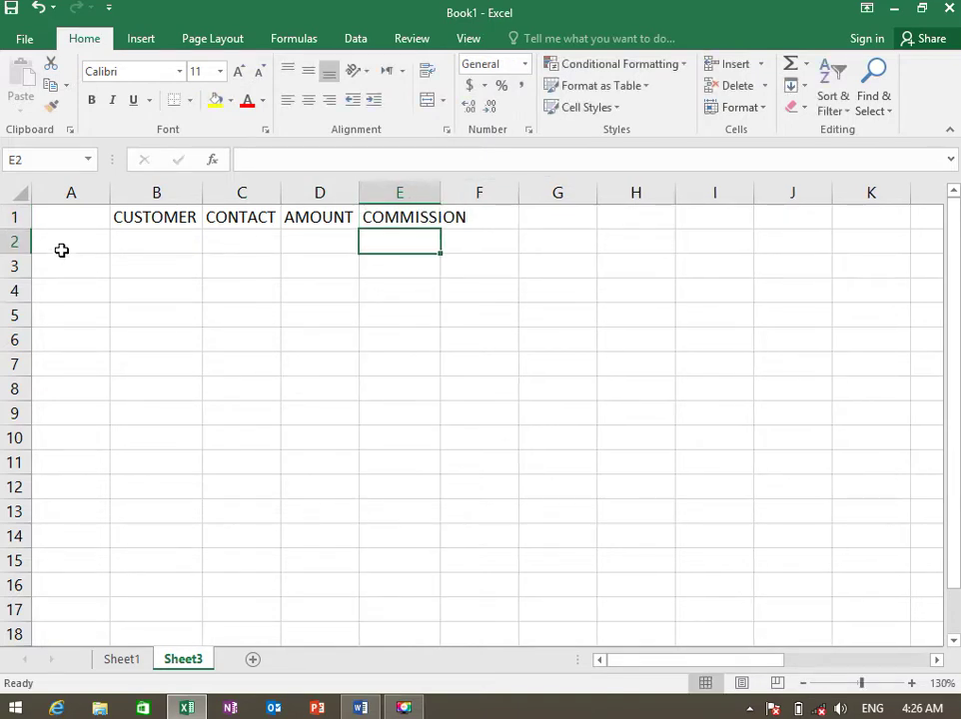
pyautogui.click(66, 248)
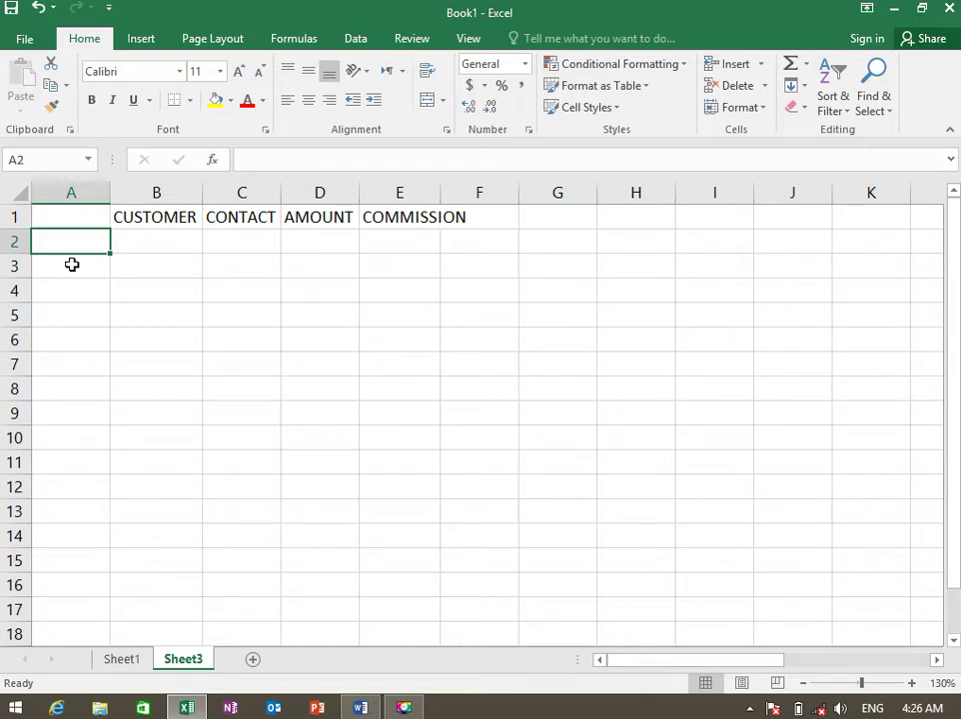
# Replace the stray entry with EMPLOYEE - A in A2 and auto-fit column A
pyautogui.write('MON')
pyautogui.press('Return')
pyautogui.press('Up')
pyautogui.press('Up')
pyautogui.press('Down')
pyautogui.write('E')
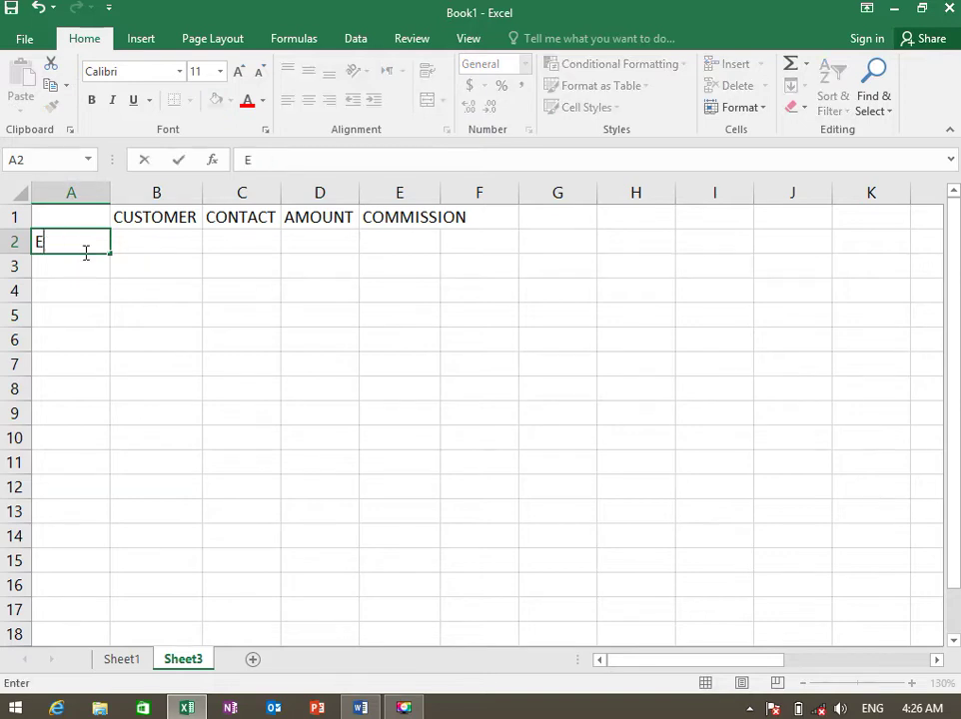
pyautogui.write('MPLOYEE - A')
pyautogui.press('Return')
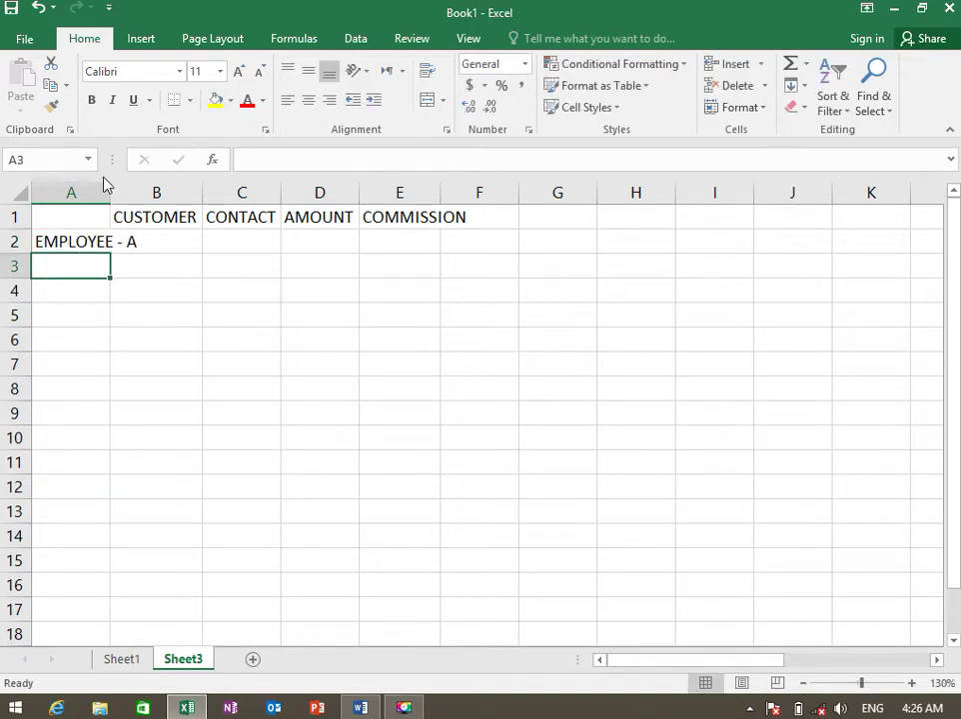
pyautogui.doubleClick(110, 192)
# Copy the label into A3 with Ctrl+D and change it to EMPLOYEE - B
pyautogui.click(116, 243)
pyautogui.click(105, 262)
pyautogui.hotkey('ctrl', 'd')
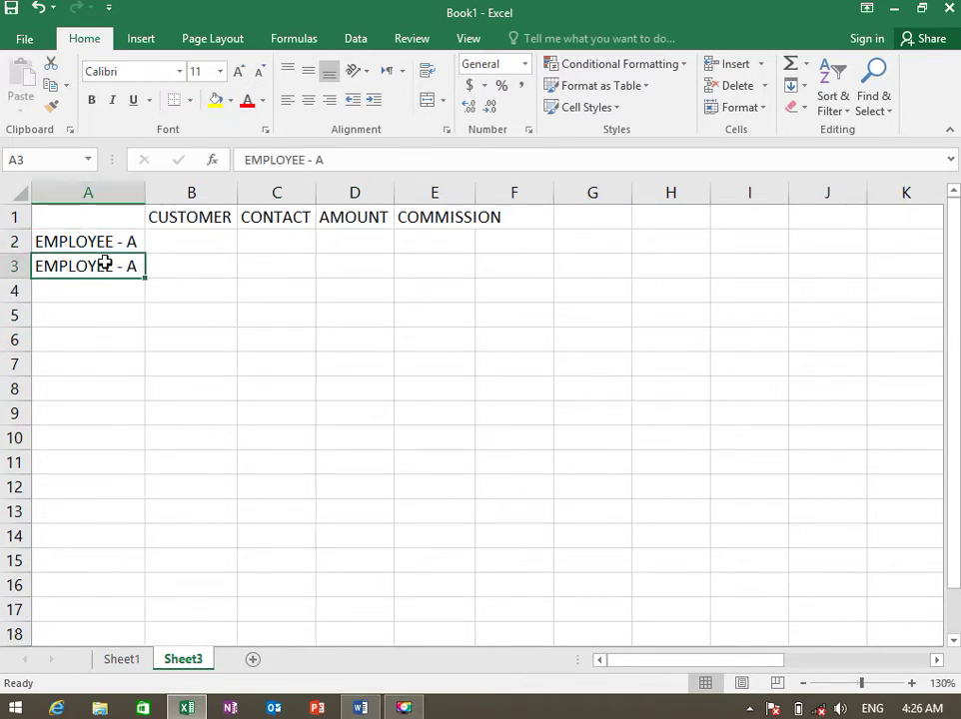
pyautogui.press('F2')
pyautogui.press('BackSpace')
pyautogui.write('b')
pyautogui.press('BackSpace')
pyautogui.write('B')
pyautogui.press('Return')
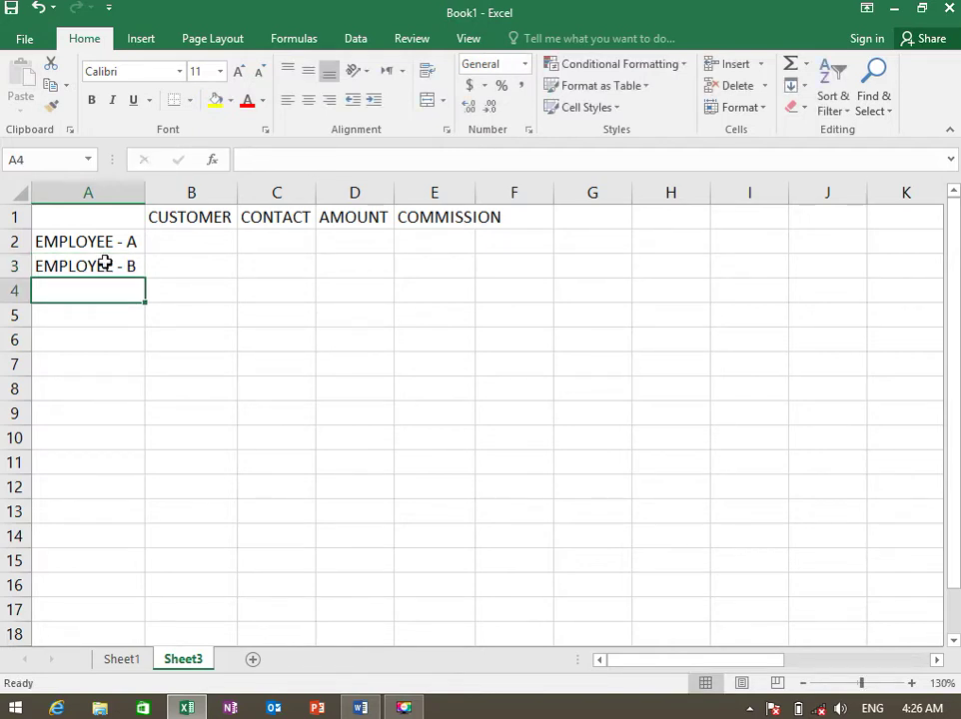
# Try filling the labels down to row 11, then undo the alternating A/B fill
pyautogui.press('Up')
pyautogui.press('Up')
pyautogui.hotkey('shift', 'Down')
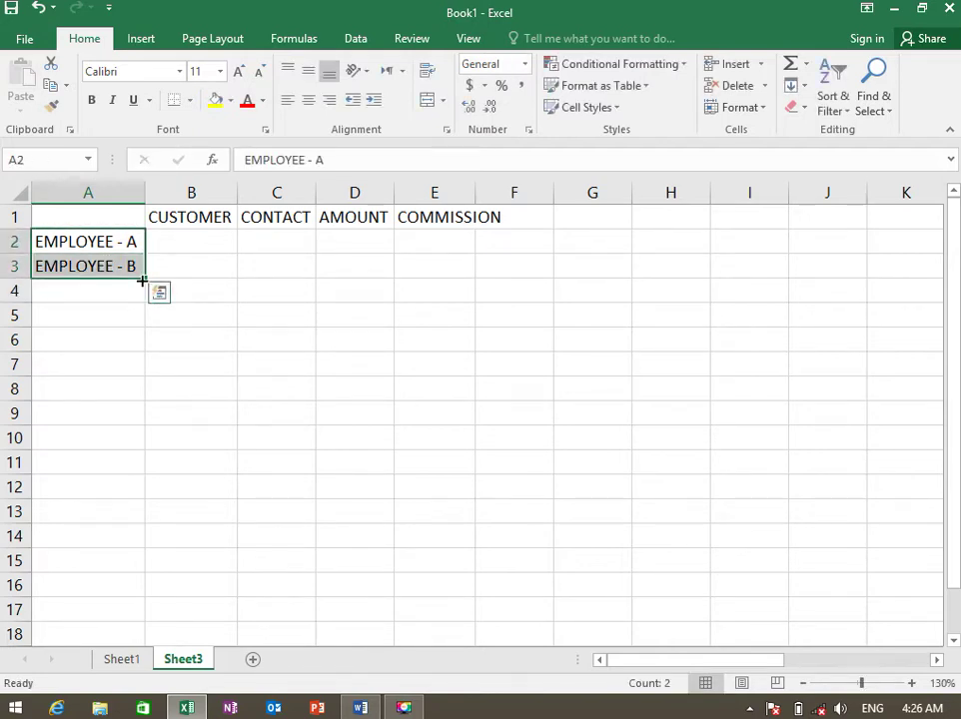
pyautogui.moveTo(141, 281); pyautogui.dragTo(149, 471)
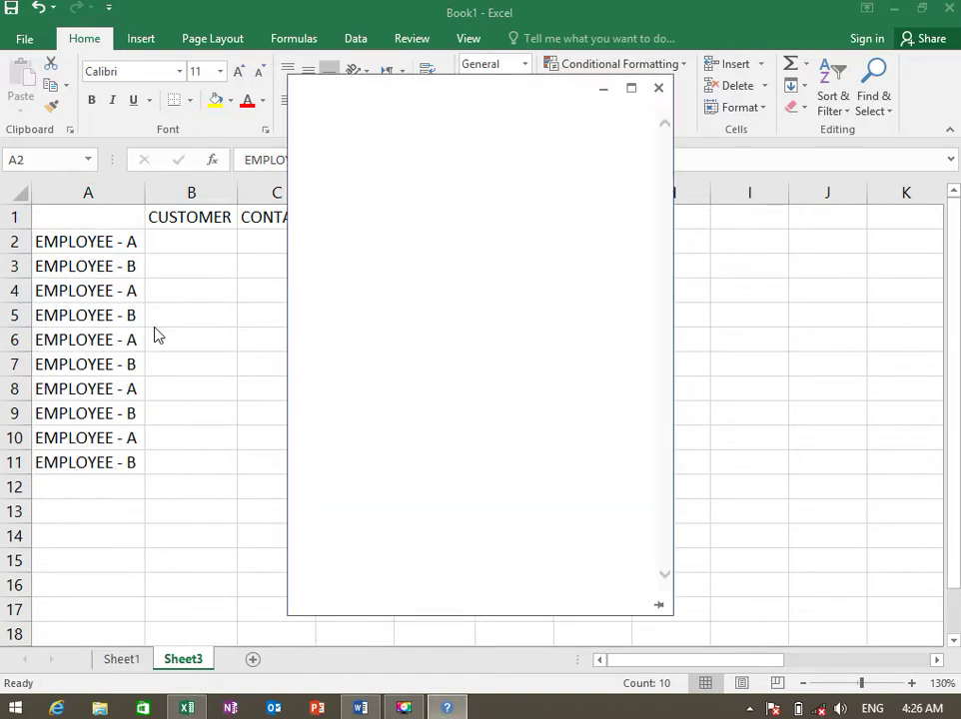
pyautogui.click(658, 88)
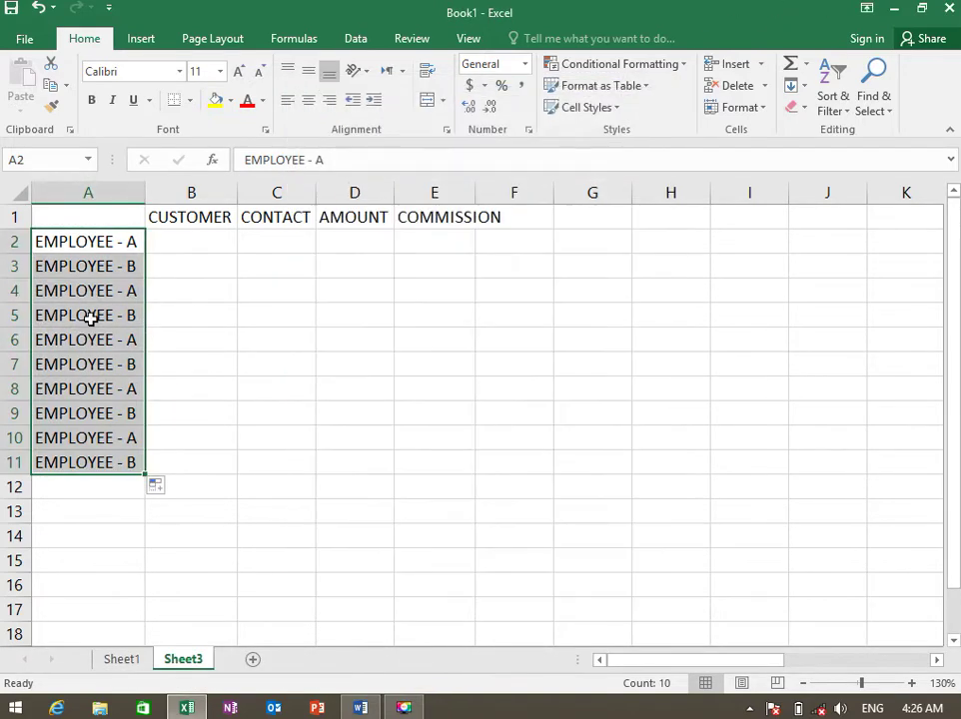
pyautogui.hotkey('ctrl', 'z')
# Create EMPLOYEE - C in A4 and EMPLOYEE - D in A5 by copying and editing
pyautogui.click(132, 294)
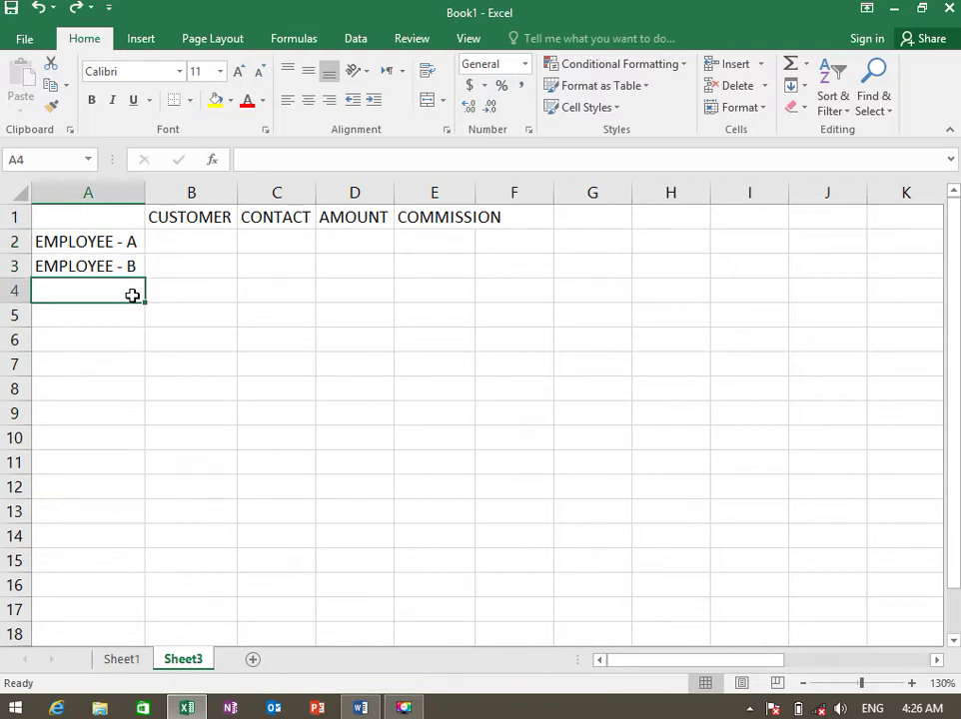
pyautogui.hotkey('ctrl', 'd')
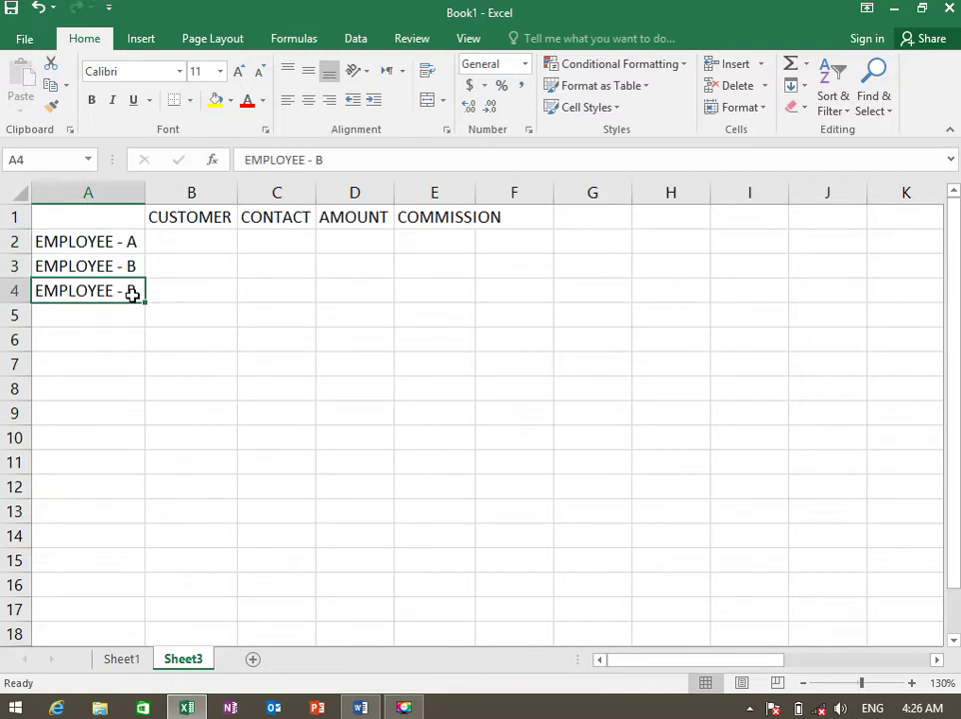
pyautogui.doubleClick(132, 294)
pyautogui.press('BackSpace')
pyautogui.write('C')
pyautogui.press('Return')
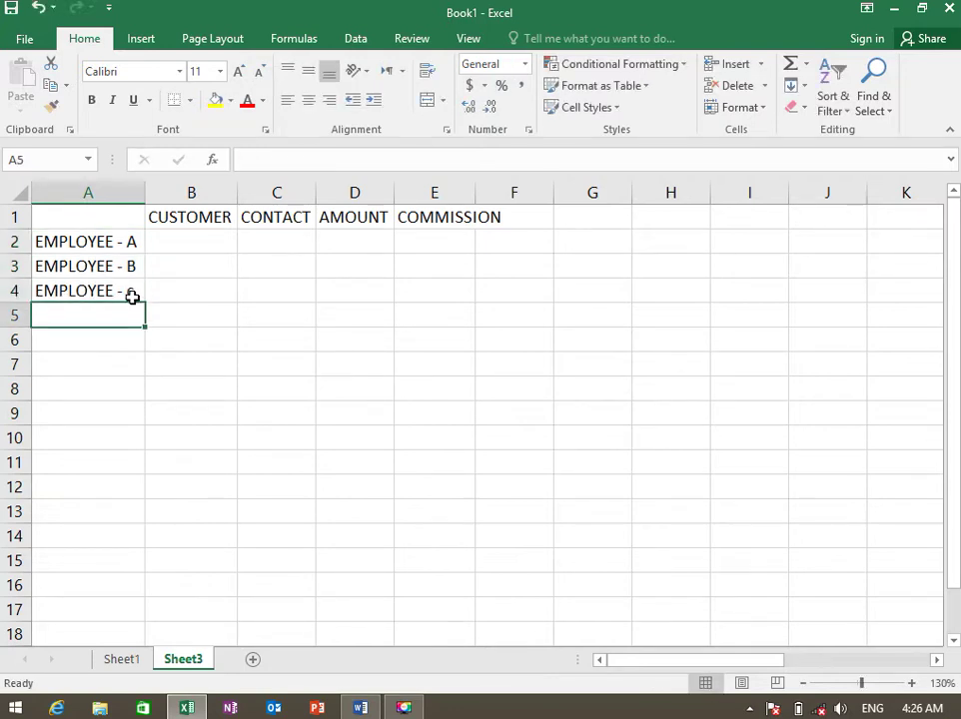
pyautogui.hotkey('ctrl', 'd')
pyautogui.press('F2')
pyautogui.press('BackSpace')
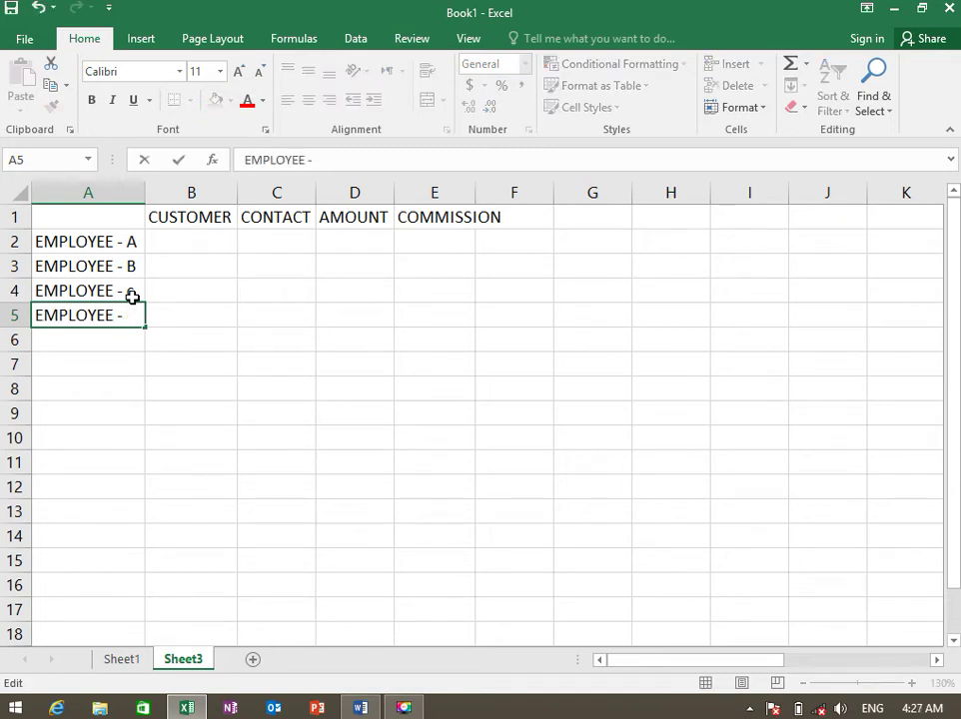
pyautogui.write('D')
# Correct A4 so it reads EMPLOYEE - C with an uppercase C
pyautogui.click(132, 297)
pyautogui.press('F2')
pyautogui.press('BackSpace')
pyautogui.write('C')
pyautogui.press('Return')
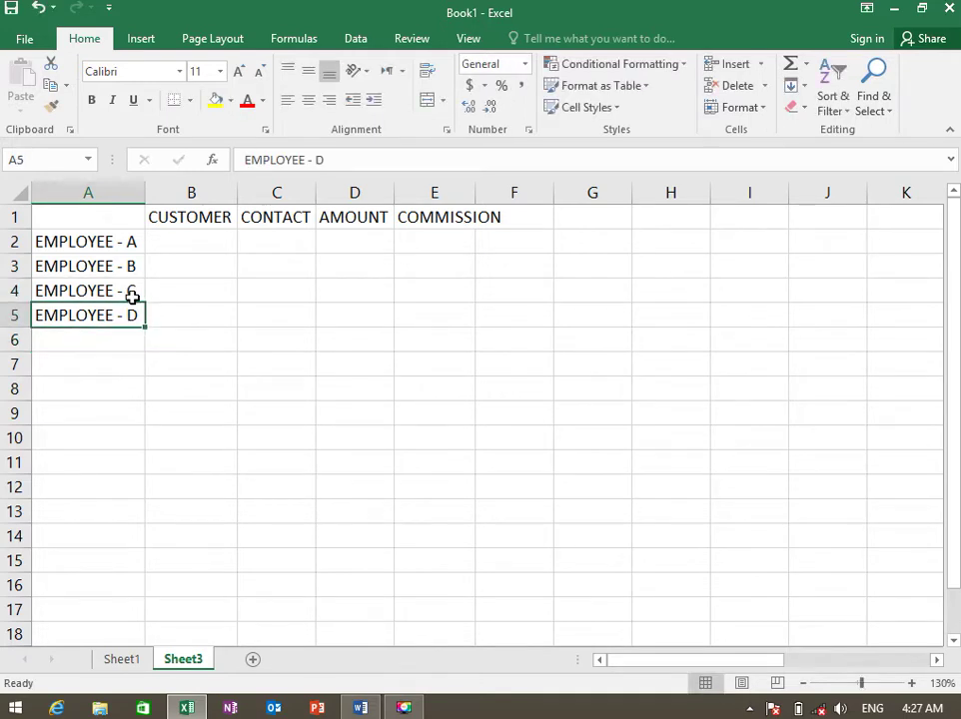
pyautogui.click(112, 336)
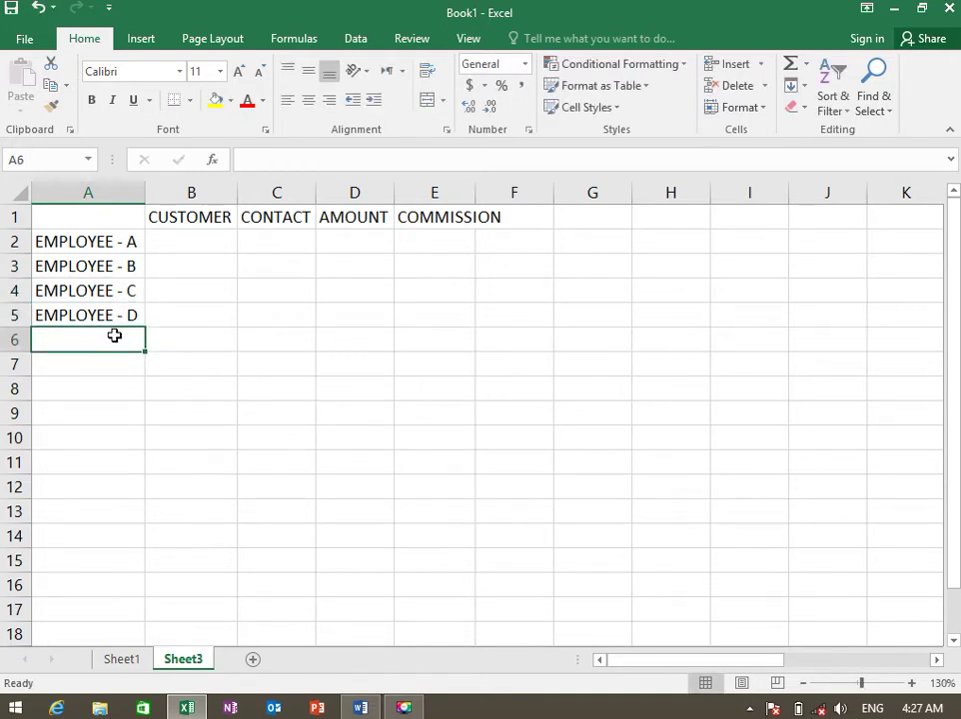
# Auto-fit column E so the COMMISSION heading shows in full
pyautogui.click(187, 243)
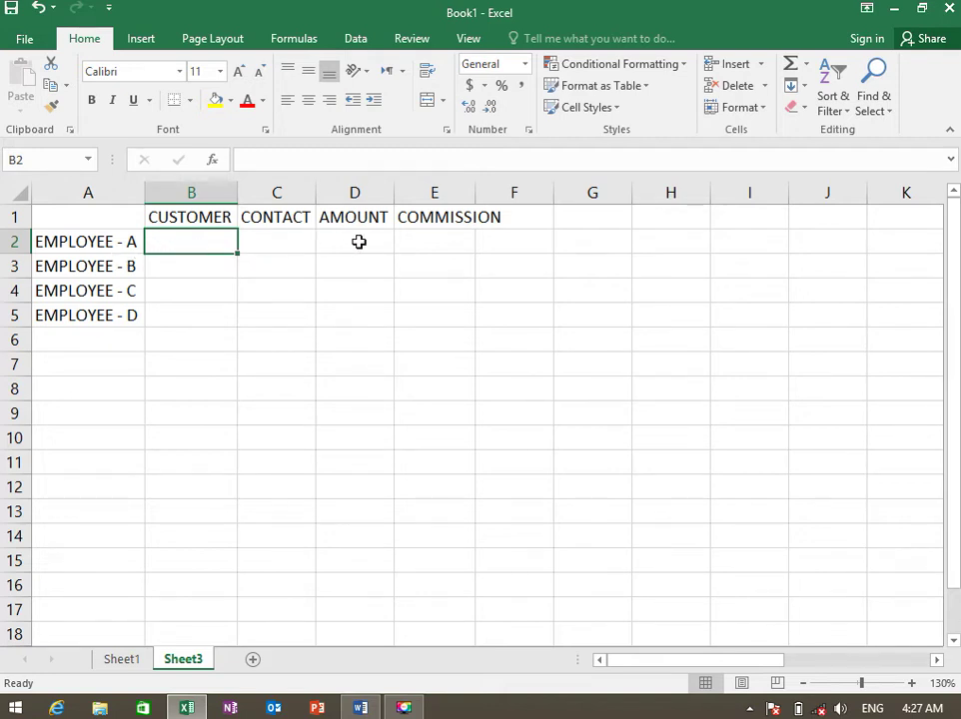
pyautogui.doubleClick(476, 193)
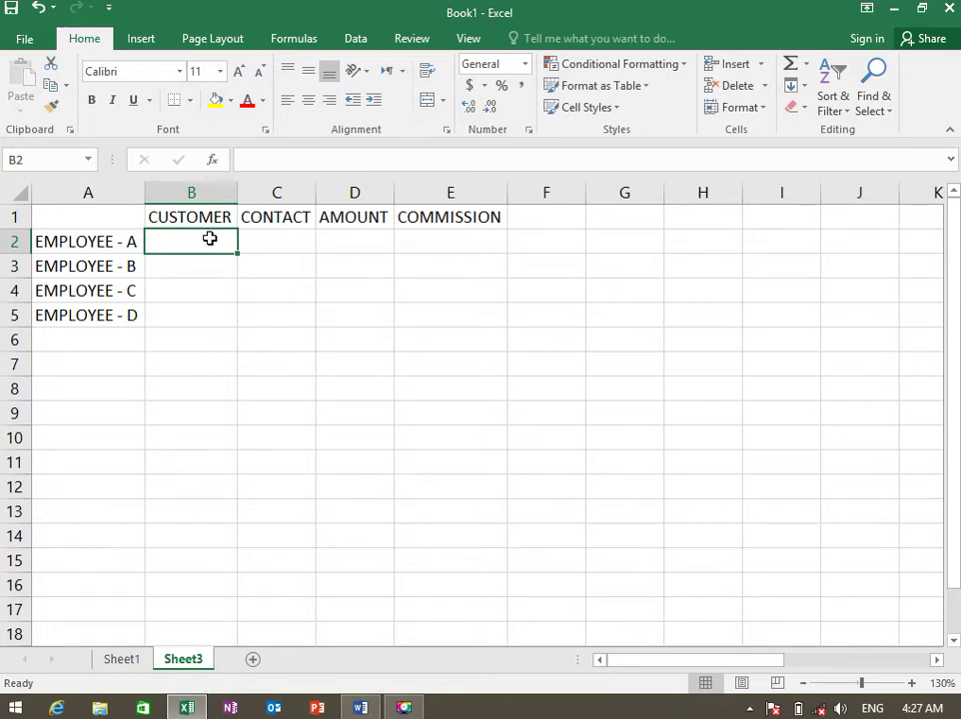
pyautogui.press('Up')
pyautogui.press('Left')
pyautogui.press('Down')
pyautogui.press('Down')
pyautogui.press('Down')
pyautogui.press('Down')
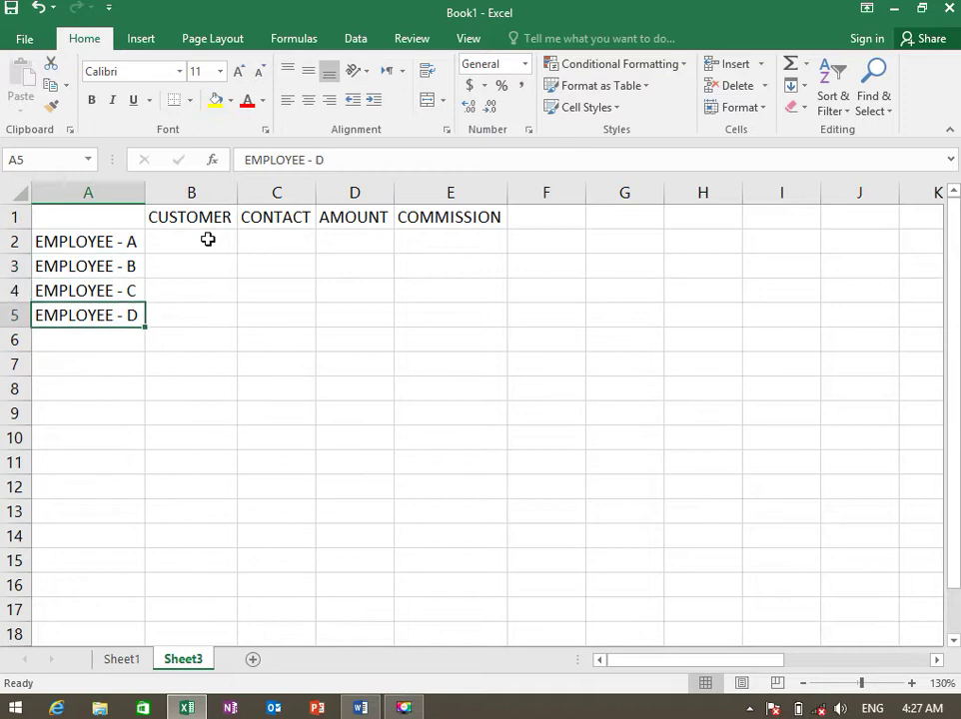
pyautogui.press('Up')
pyautogui.press('Up')
pyautogui.press('Up')
pyautogui.press('Up')
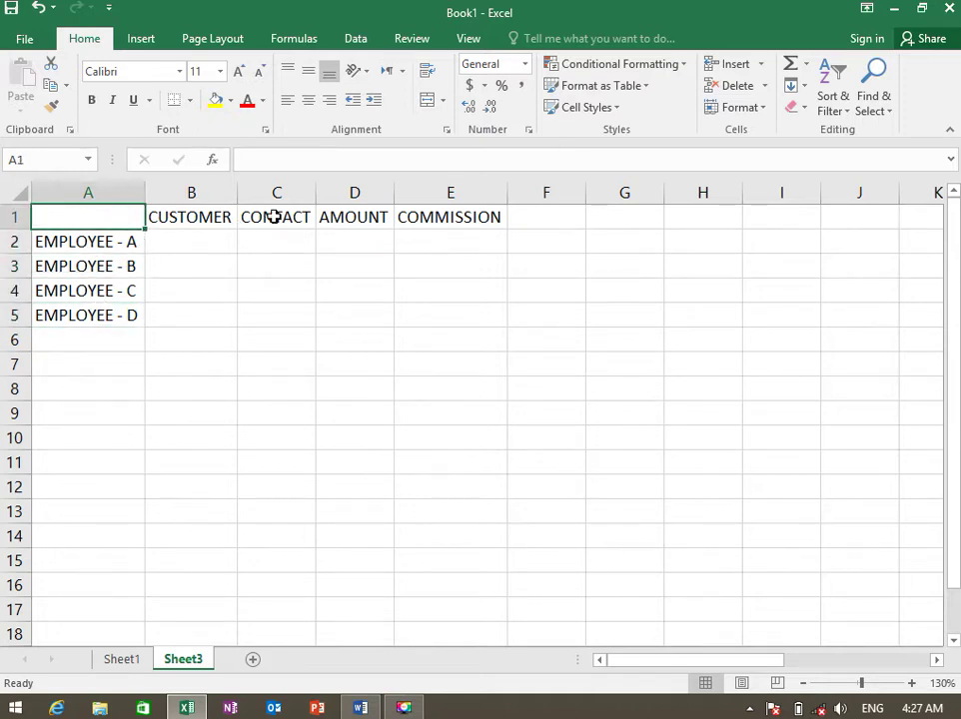
pyautogui.click(166, 262)
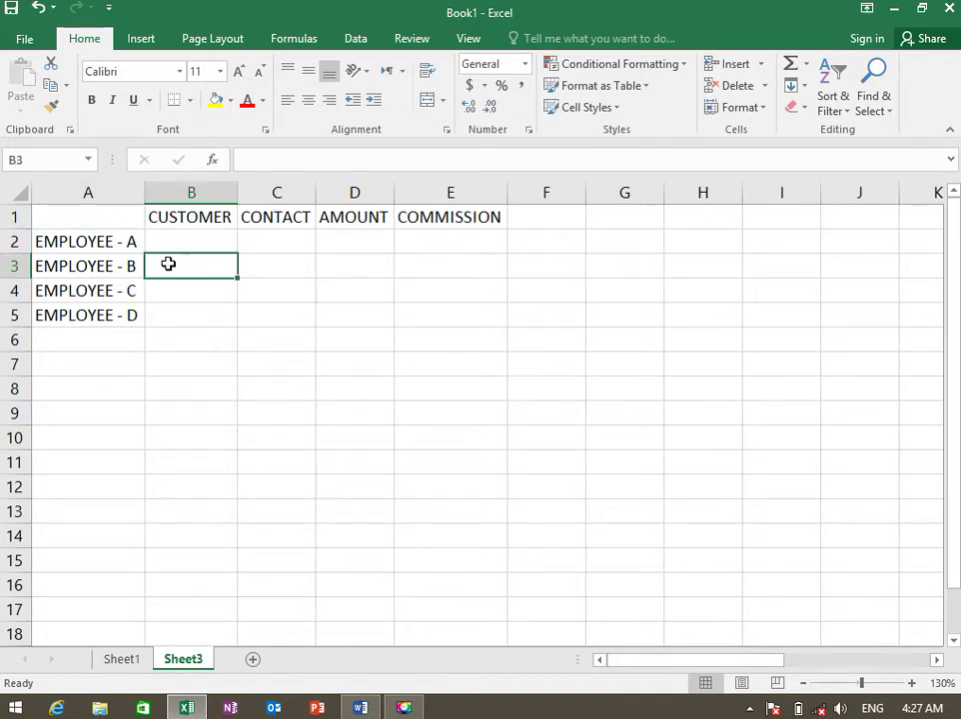
# Freeze panes at cell B3 from the View tab's Freeze Panes menu
pyautogui.click(468, 37)
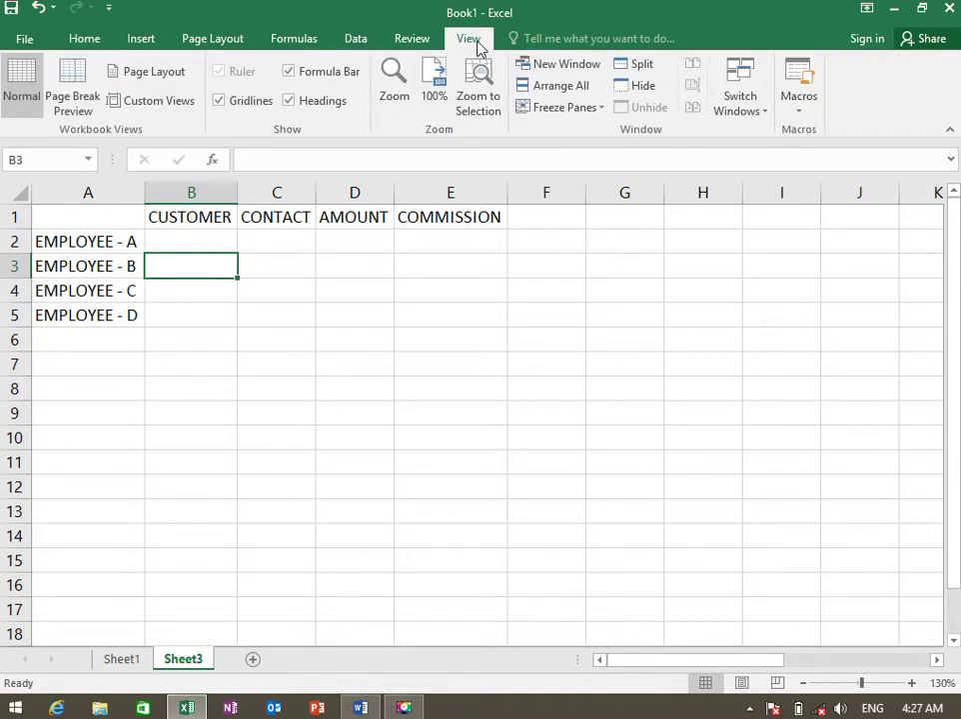
pyautogui.click(599, 108)
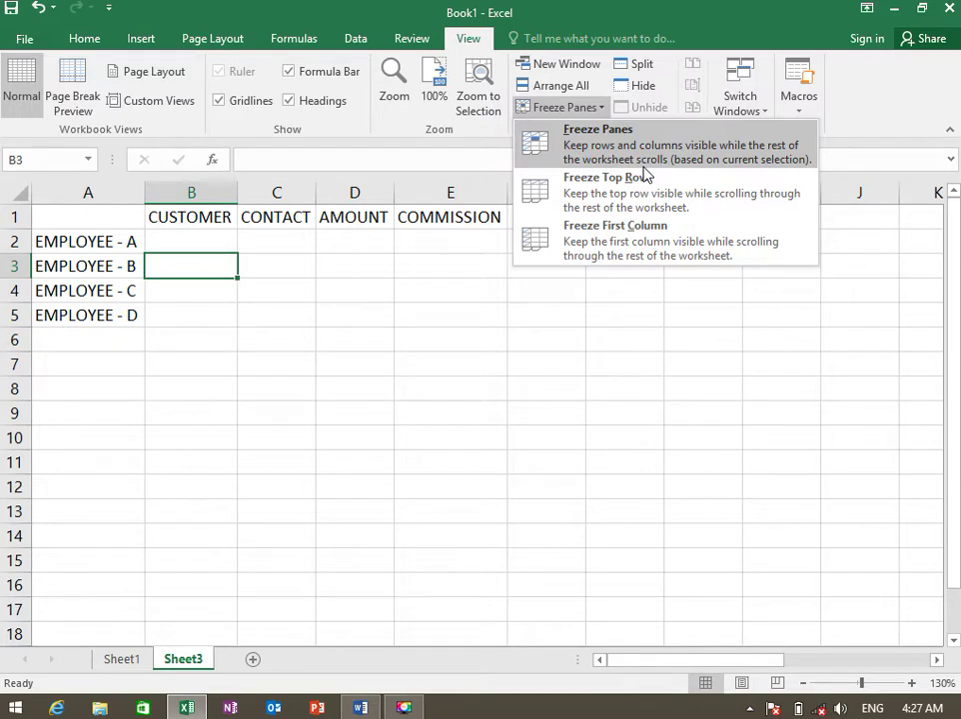
pyautogui.click(644, 166)
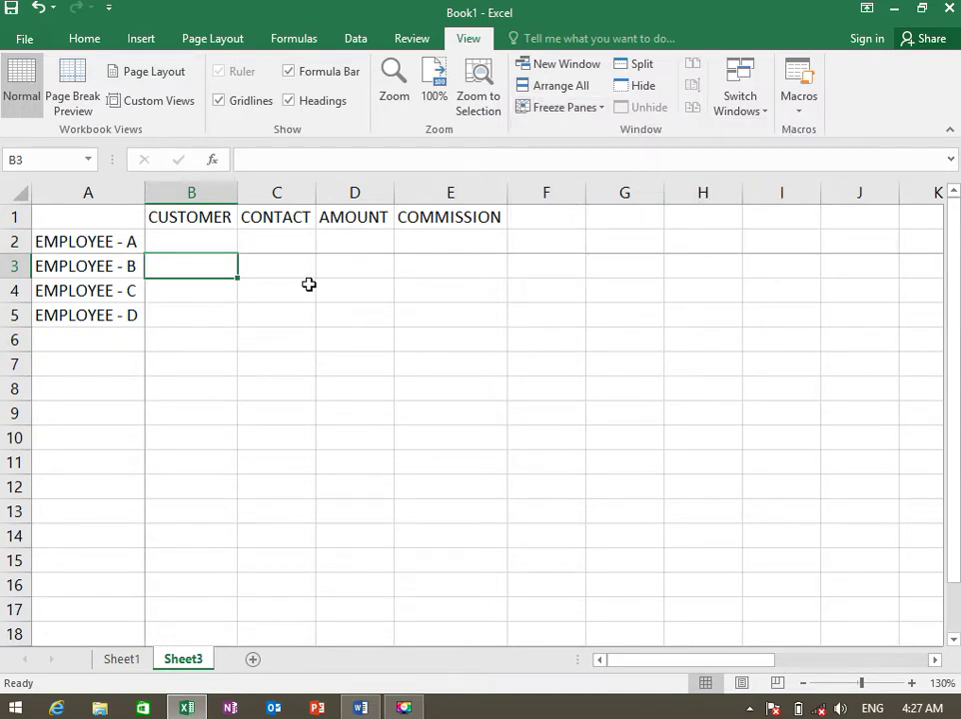
# Scroll and move along row 3 to confirm rows 1–2 and column A stay fixed
pyautogui.scroll(-1, 251, 295)
pyautogui.scroll(-1, 251, 295)
pyautogui.scroll(2, 250, 295)
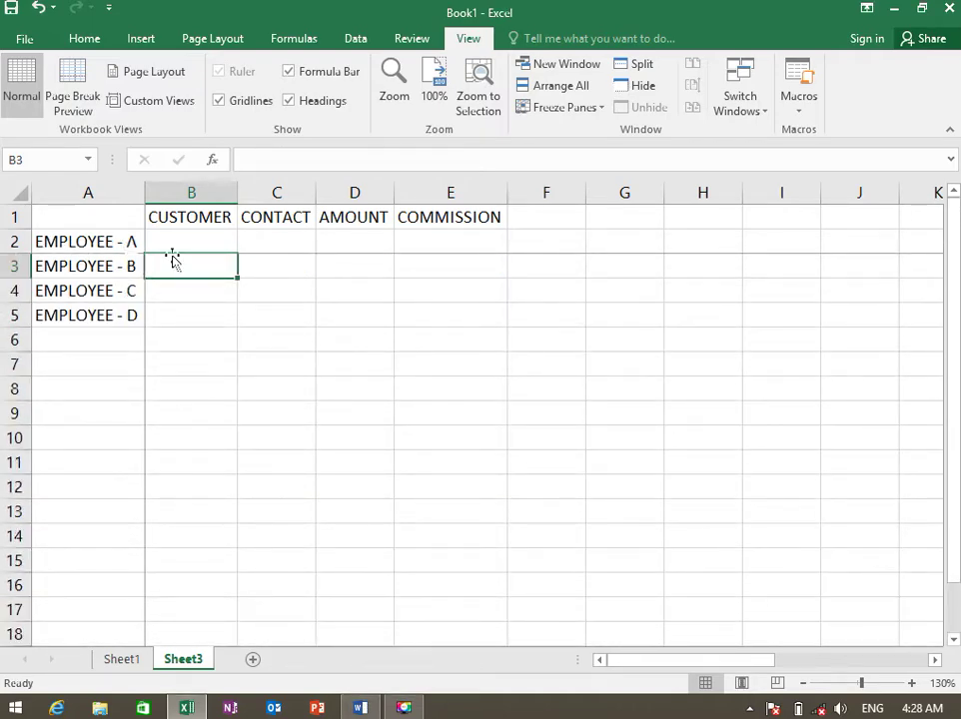
pyautogui.scroll(-2, 243, 266)
pyautogui.scroll(-1, 140, 249)
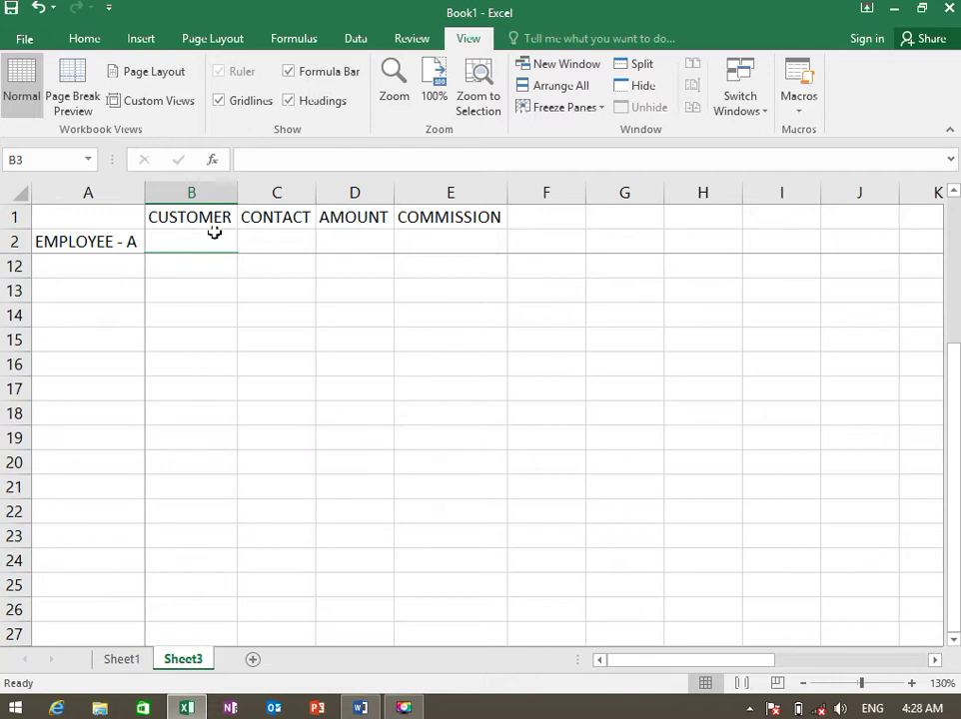
pyautogui.press('Right')
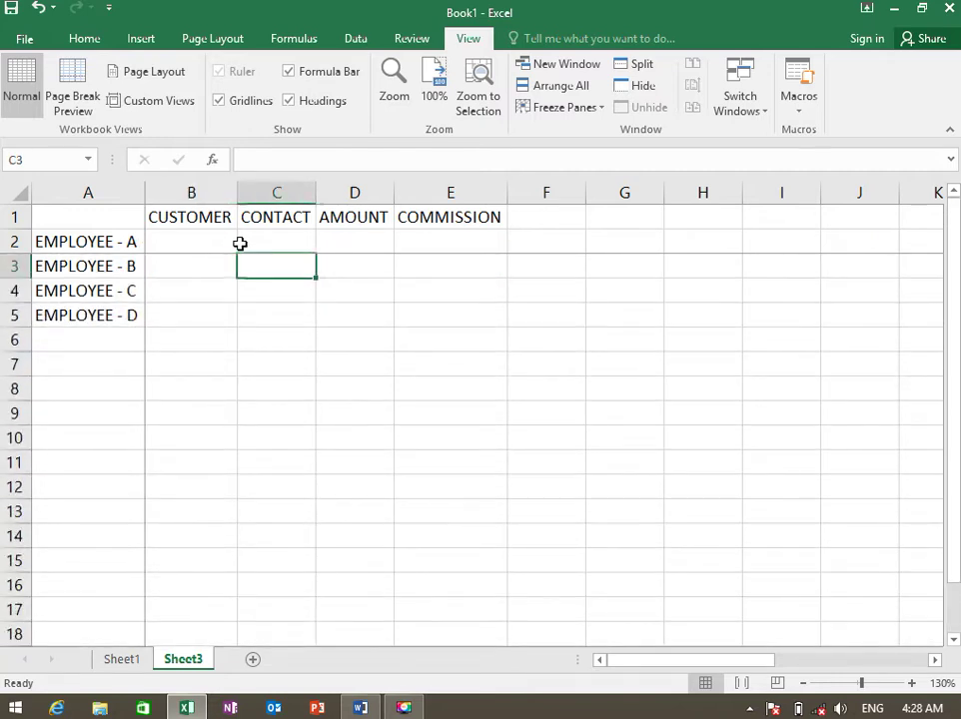
pyautogui.press('Right')
pyautogui.press('Right')
pyautogui.press('Right')
pyautogui.press('Right')
pyautogui.press('Right')
pyautogui.press('Right')
pyautogui.press('Right')
pyautogui.press('Left')
pyautogui.press('Left')
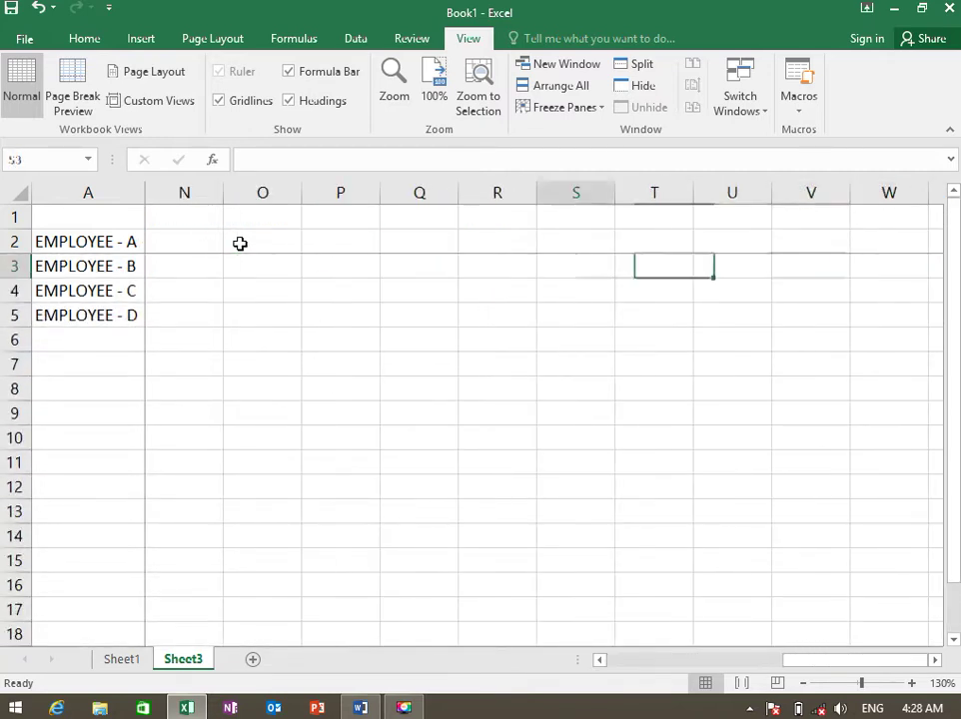
pyautogui.press('Left')
pyautogui.press('Left')
pyautogui.press('Left')
pyautogui.press('Left')
pyautogui.press('Left')
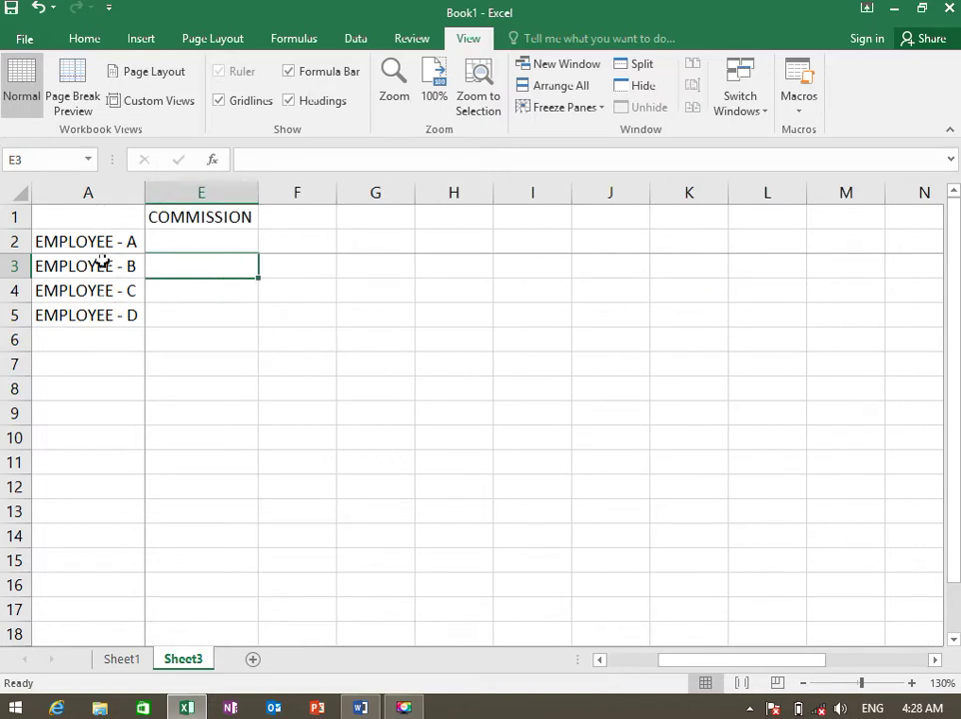
pyautogui.press('Left')
pyautogui.press('Left')
pyautogui.press('Left')
pyautogui.press('Left')
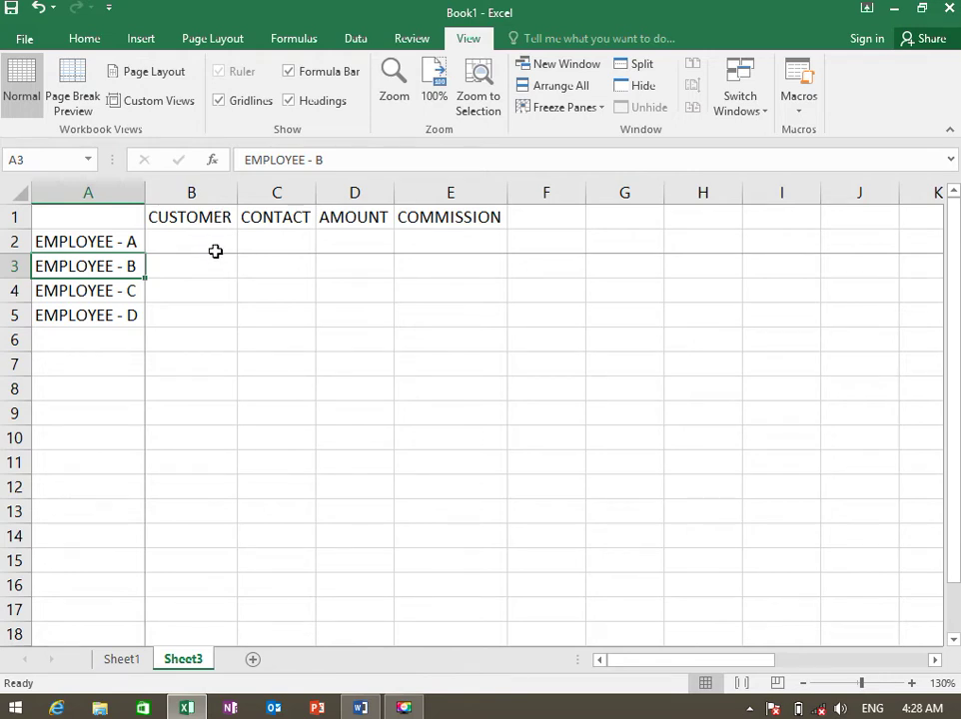
pyautogui.click(214, 250)
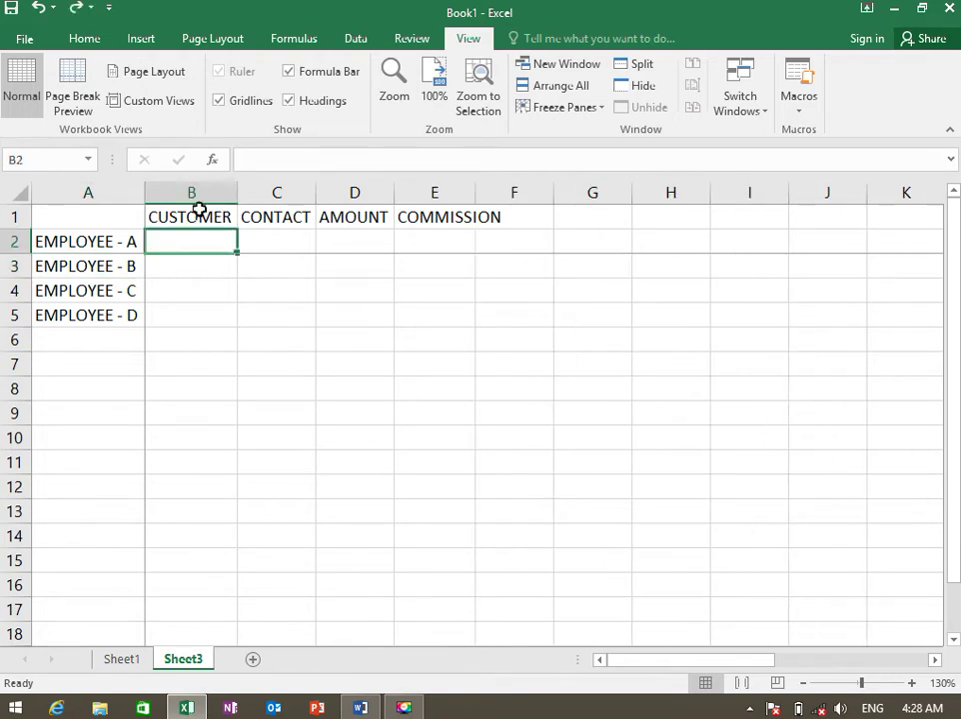
# Unfreeze the panes on Sheet3, then select cell C5
pyautogui.click(589, 108)
pyautogui.click(598, 145)
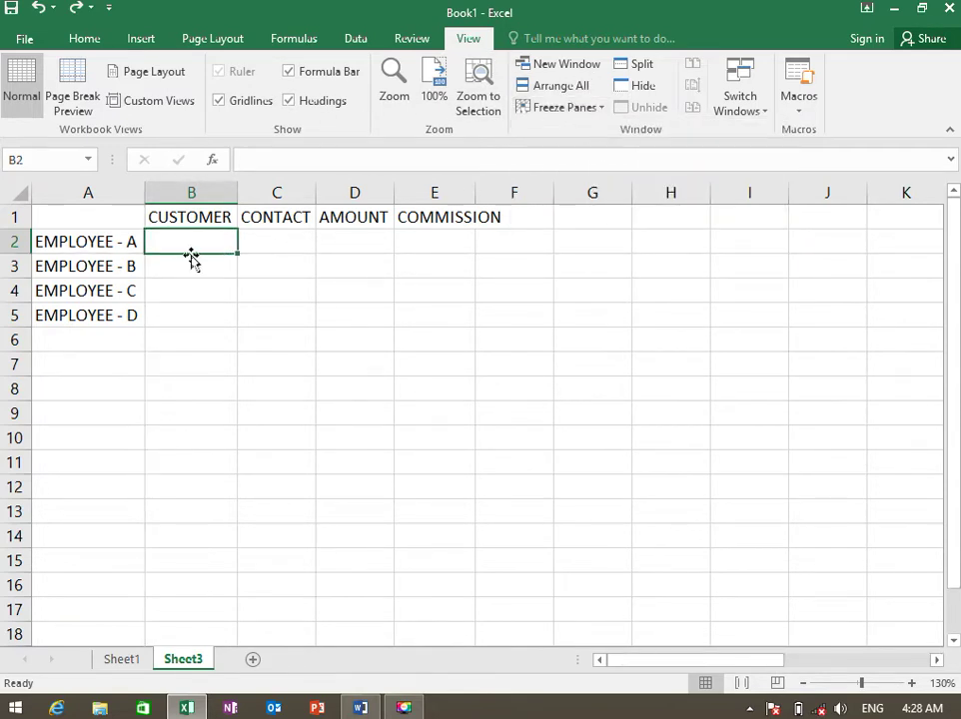
pyautogui.click(591, 108)
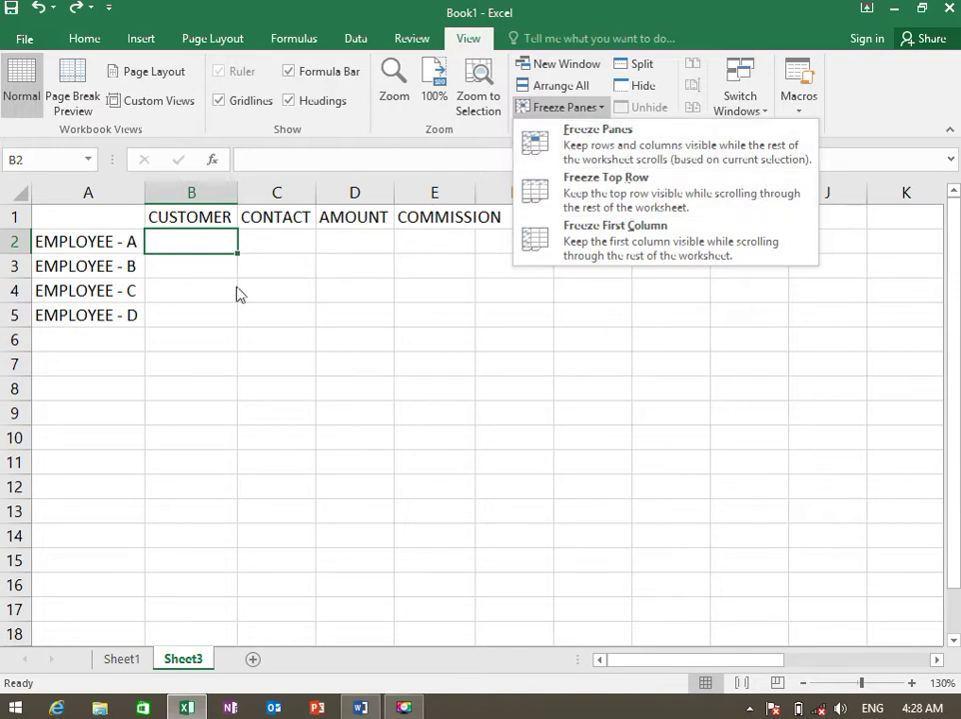
pyautogui.click(224, 319)
pyautogui.click(216, 318)
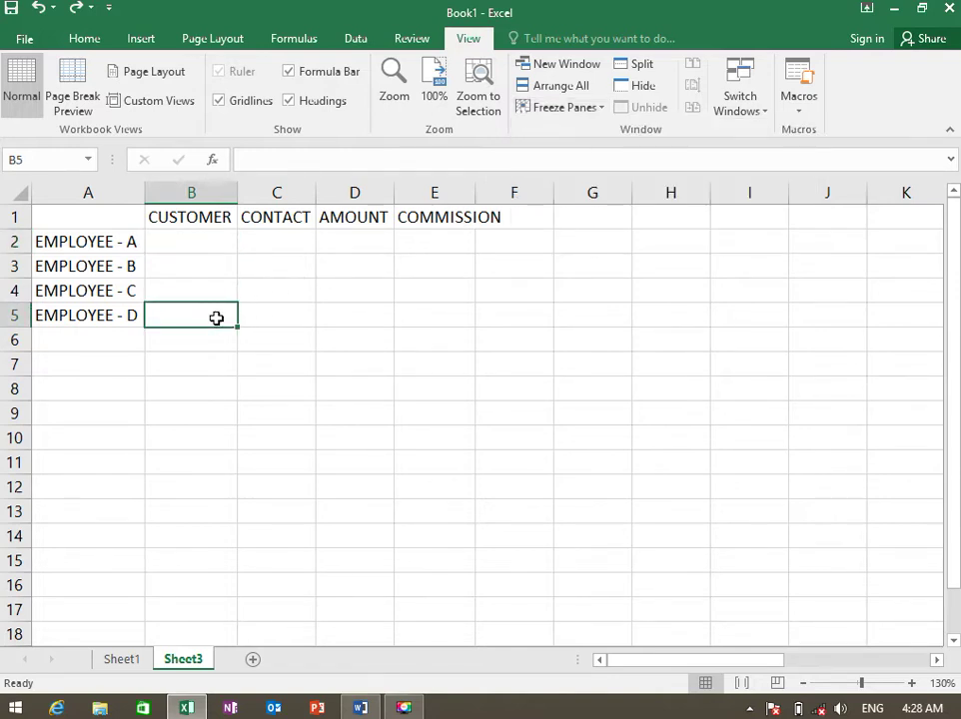
pyautogui.click(293, 317)
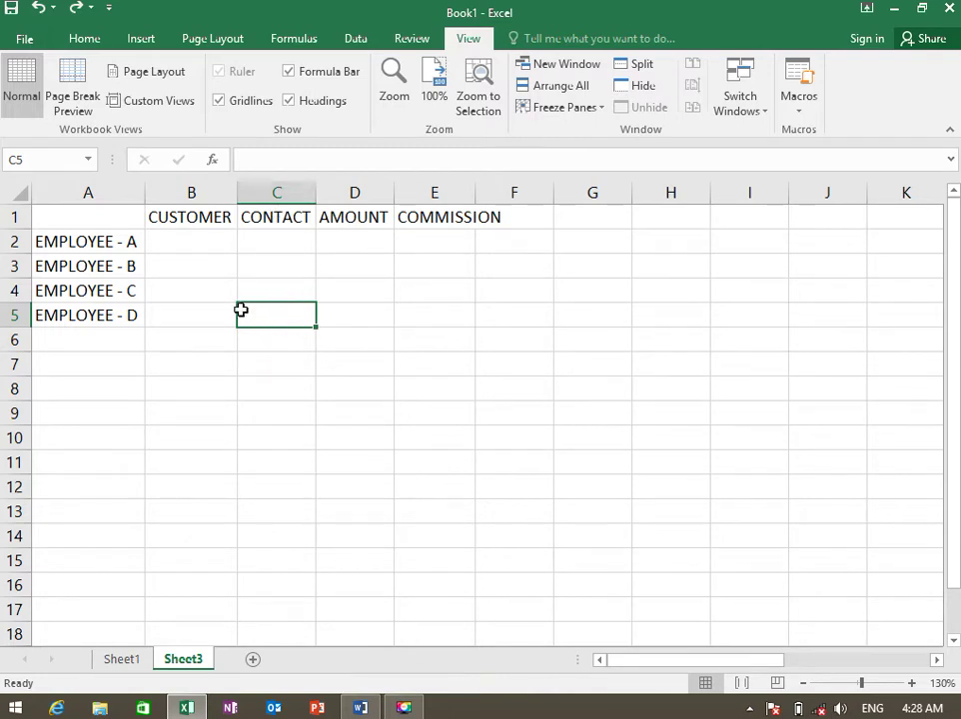
# Freeze panes at cell C5 so rows 1–4 and columns A–B stay fixed
pyautogui.click(596, 107)
pyautogui.click(602, 139)
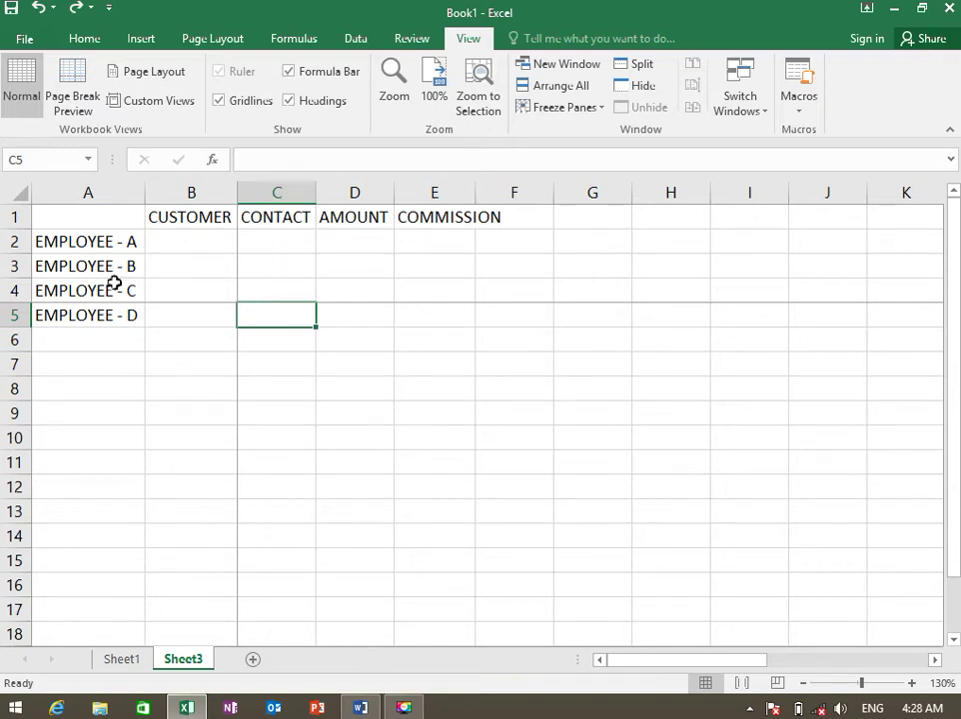
pyautogui.click(212, 335)
# Move down, right and back to C5 to test the frozen rows and columns
pyautogui.press('Down')
pyautogui.press('Down')
pyautogui.press('Down')
pyautogui.press('Down')
pyautogui.press('Down')
pyautogui.press('Down')
pyautogui.press('Down')
pyautogui.press('Down')
pyautogui.press('Down')
pyautogui.press('Down')
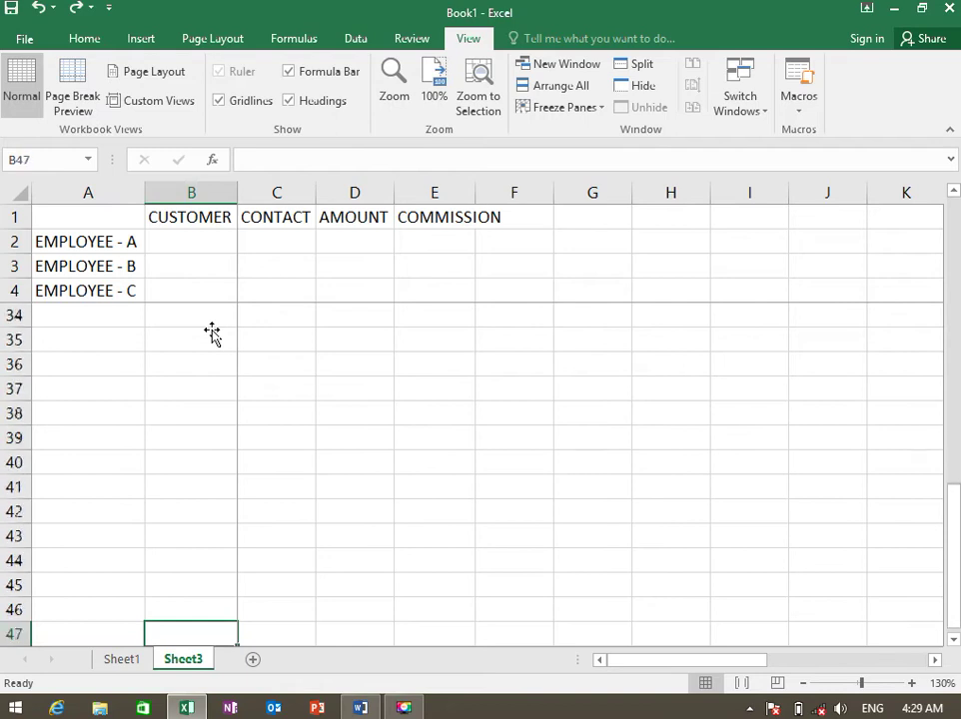
pyautogui.press('Down')
pyautogui.press('Down')
pyautogui.press('Down')
pyautogui.hotkey('ctrl', 'Home')
pyautogui.press('Right')
pyautogui.press('Right')
pyautogui.press('Up')
pyautogui.press('Up')
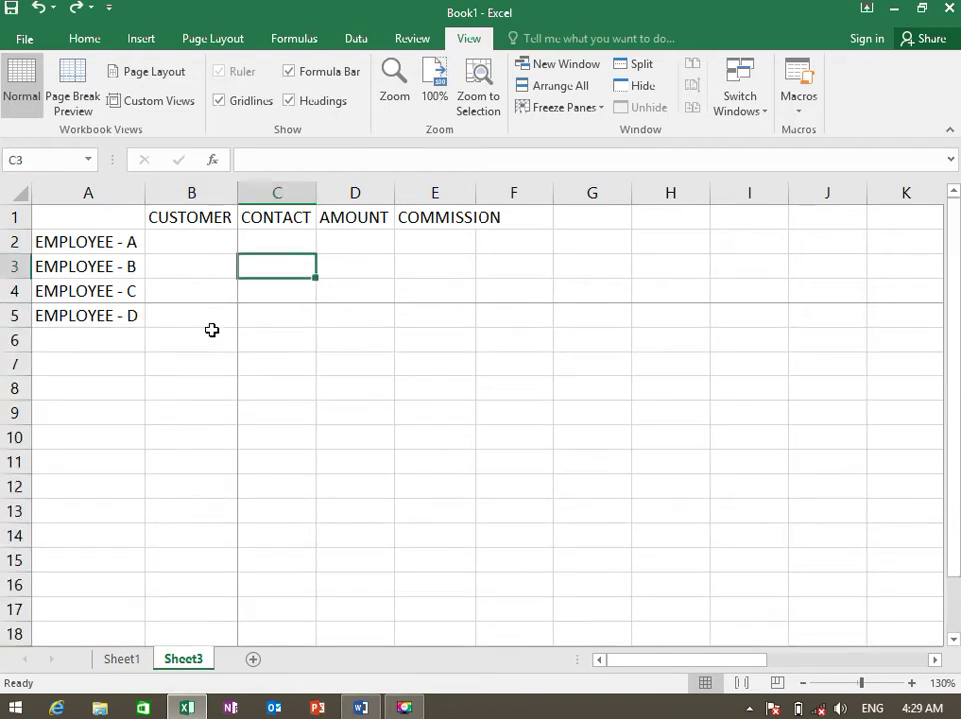
pyautogui.press('Down')
pyautogui.press('Down')
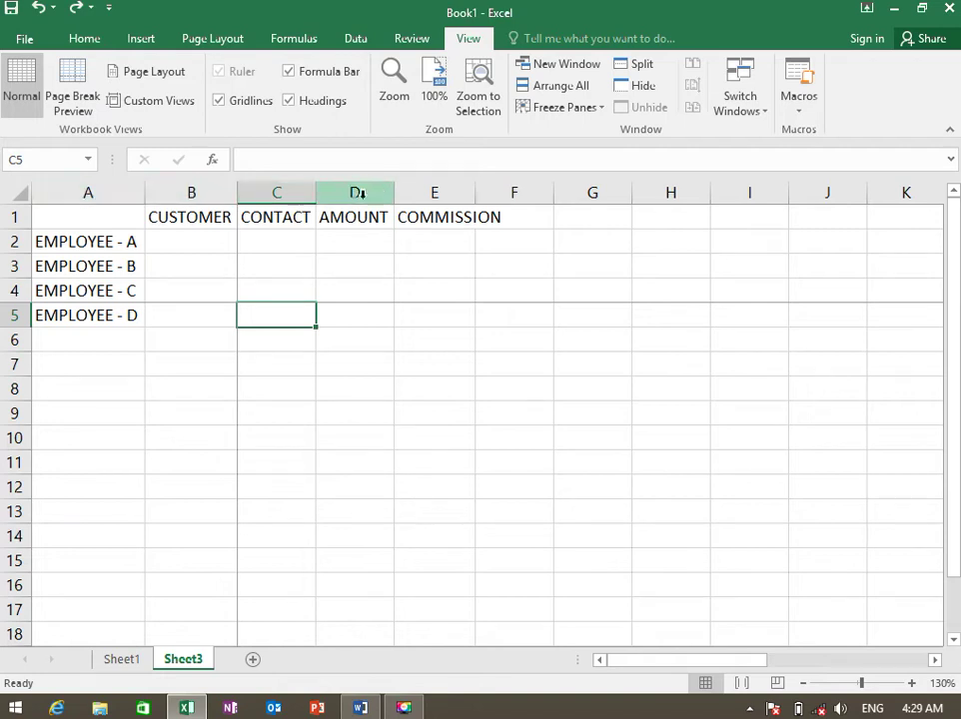
pyautogui.press('Right')
pyautogui.press('Right')
pyautogui.press('Right')
pyautogui.press('Right')
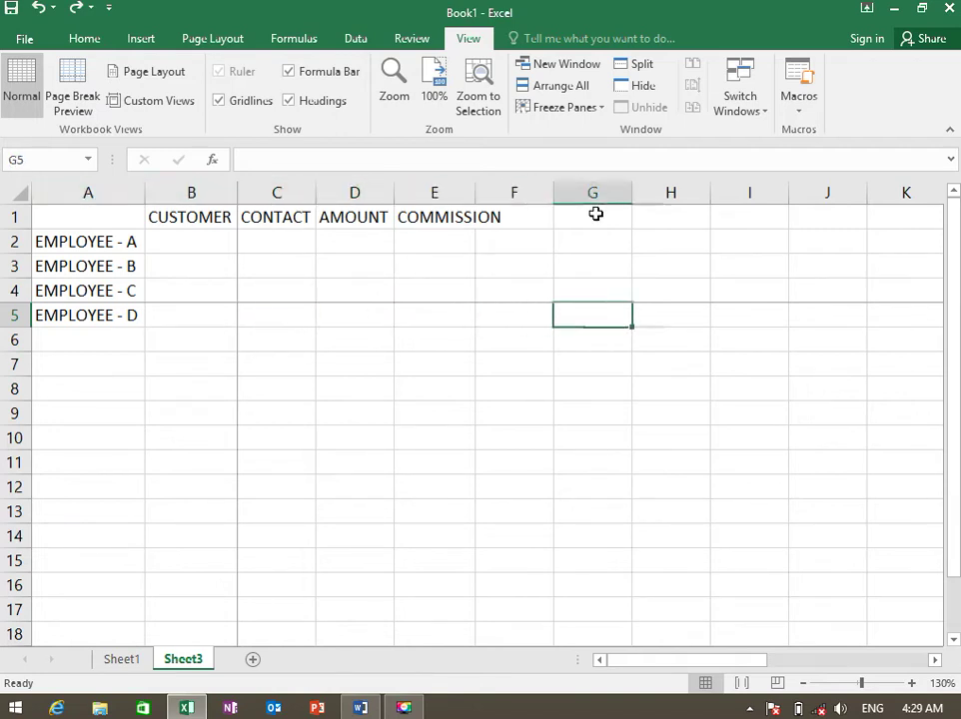
pyautogui.press('Right')
pyautogui.press('Right')
pyautogui.press('Right')
pyautogui.press('Right')
pyautogui.press('Right')
pyautogui.press('Right')
pyautogui.press('Right')
pyautogui.press('Right')
pyautogui.press('Right')
pyautogui.press('Right')
pyautogui.press('Right')
pyautogui.press('Right')
pyautogui.press('Right')
pyautogui.press('Home')
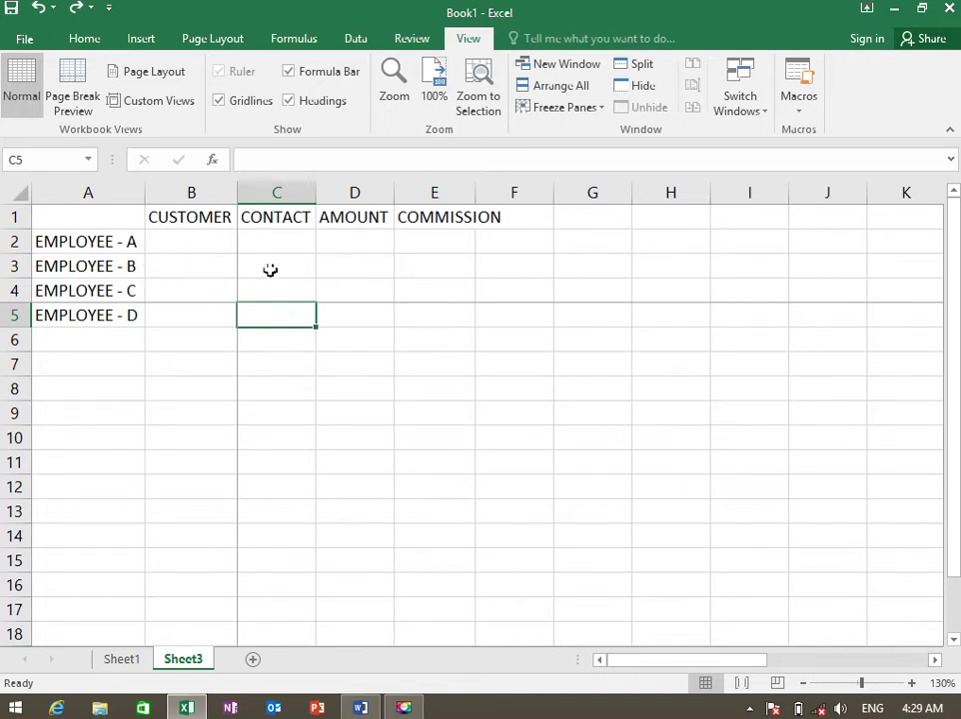
pyautogui.click(569, 108)
# Unfreeze the panes and clear the EMPLOYEE - A to D labels from column A
pyautogui.click(584, 152)
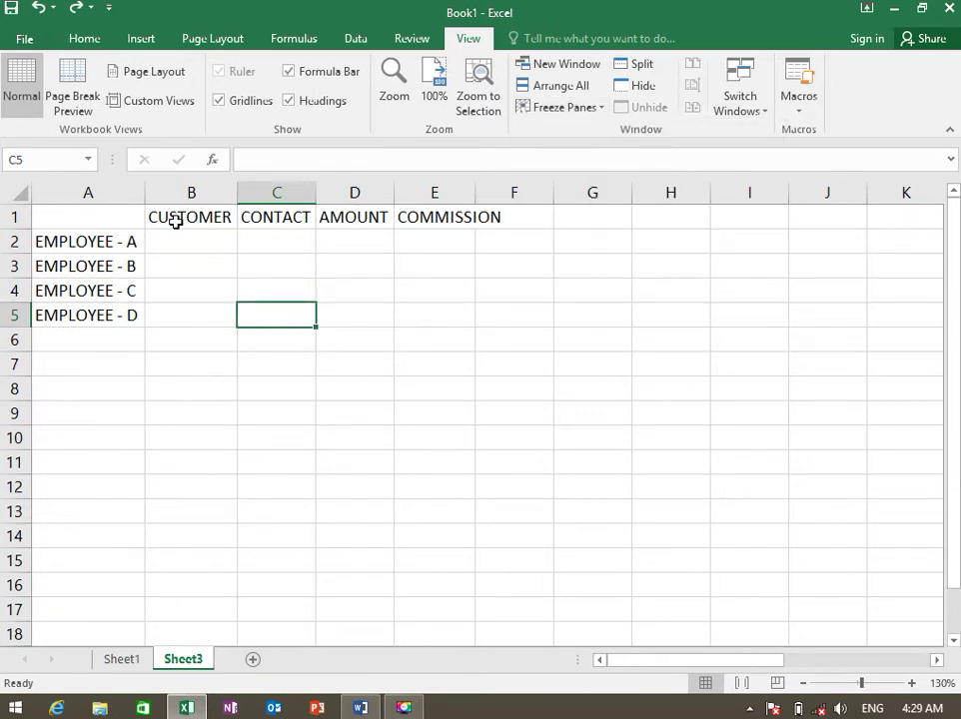
pyautogui.click(79, 243)
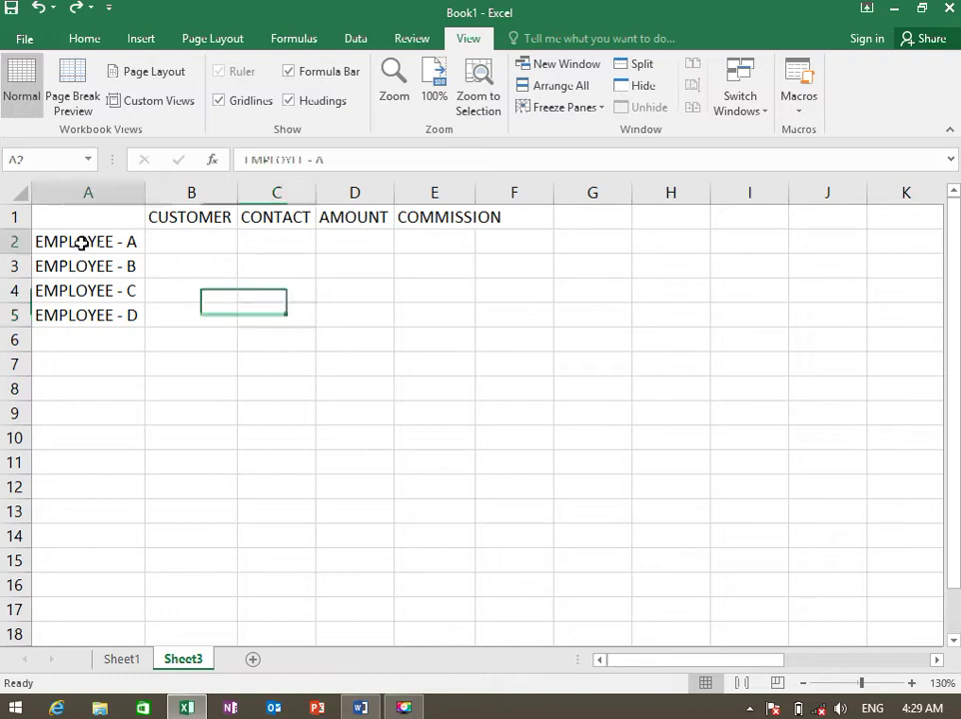
pyautogui.hotkey('shift', 'Down')
pyautogui.hotkey('shift', 'Down')
pyautogui.hotkey('shift', 'Down')
pyautogui.press('Delete')
pyautogui.press('Up')
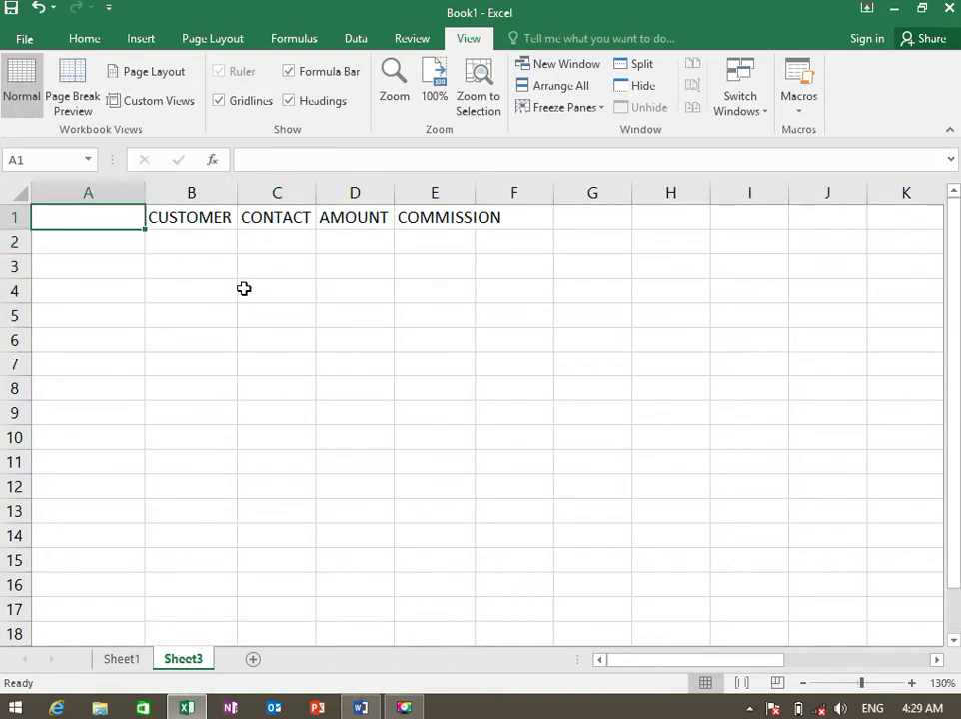
pyautogui.press('Right')
pyautogui.press('Down')
pyautogui.press('Up')
pyautogui.press('Right')
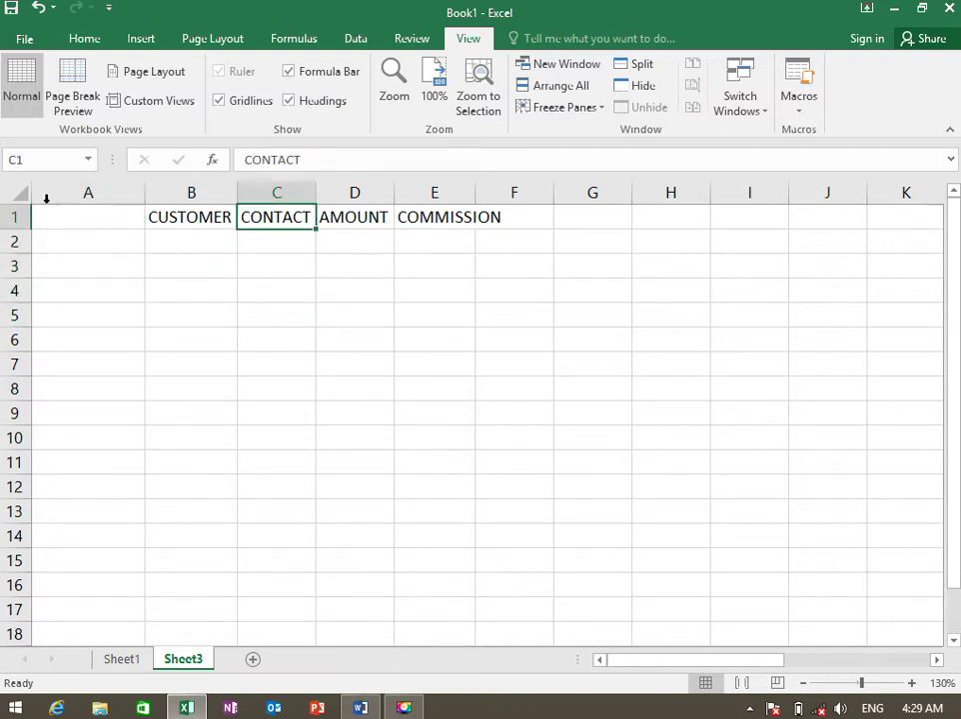
# Insert a blank row above the CUSTOMER, CONTACT, AMOUNT, COMMISSION headings
pyautogui.click(173, 243)
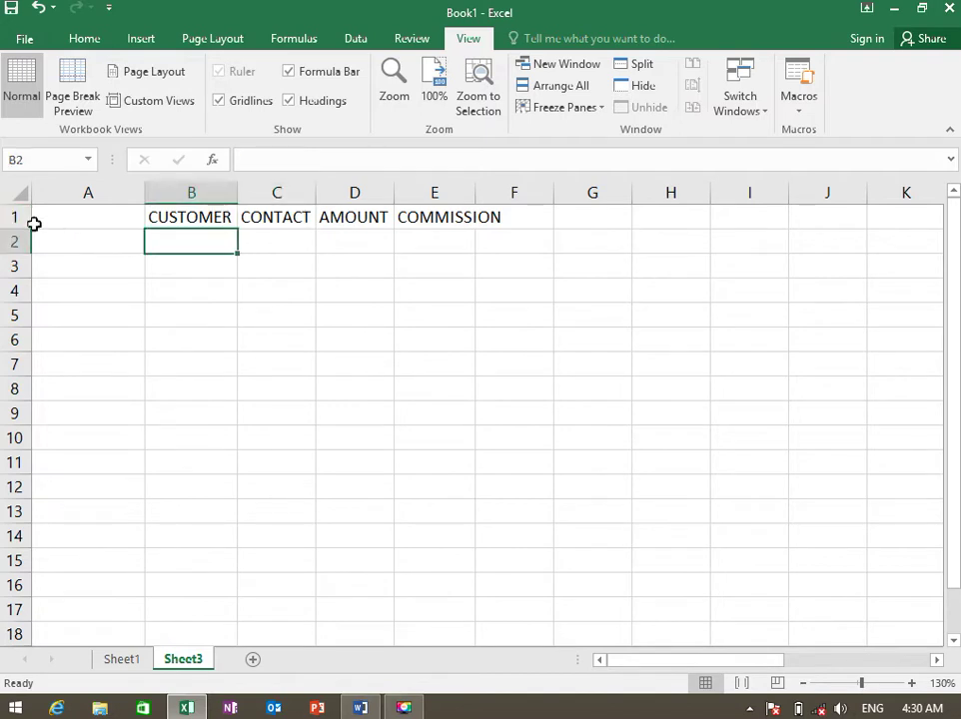
pyautogui.click(15, 217)
pyautogui.rightClick(15, 217)
pyautogui.click(62, 352)
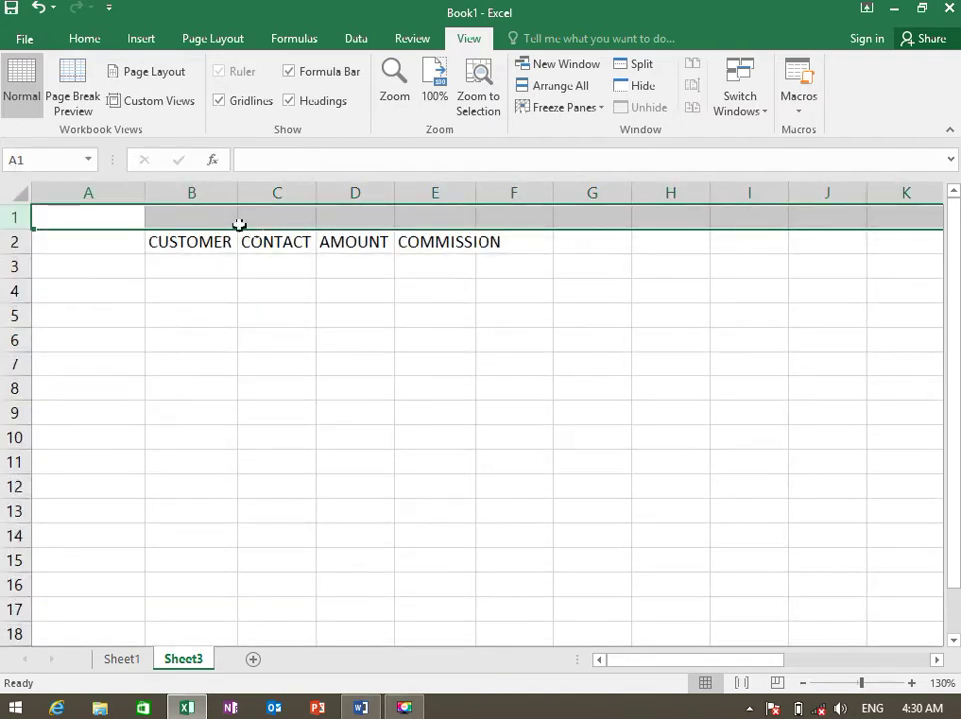
pyautogui.click(225, 217)
# Select B1:E1 and apply Merge & Center from the Home tab
pyautogui.hotkey('shift', 'Right')
pyautogui.hotkey('shift', 'Right')
pyautogui.hotkey('shift', 'Right')
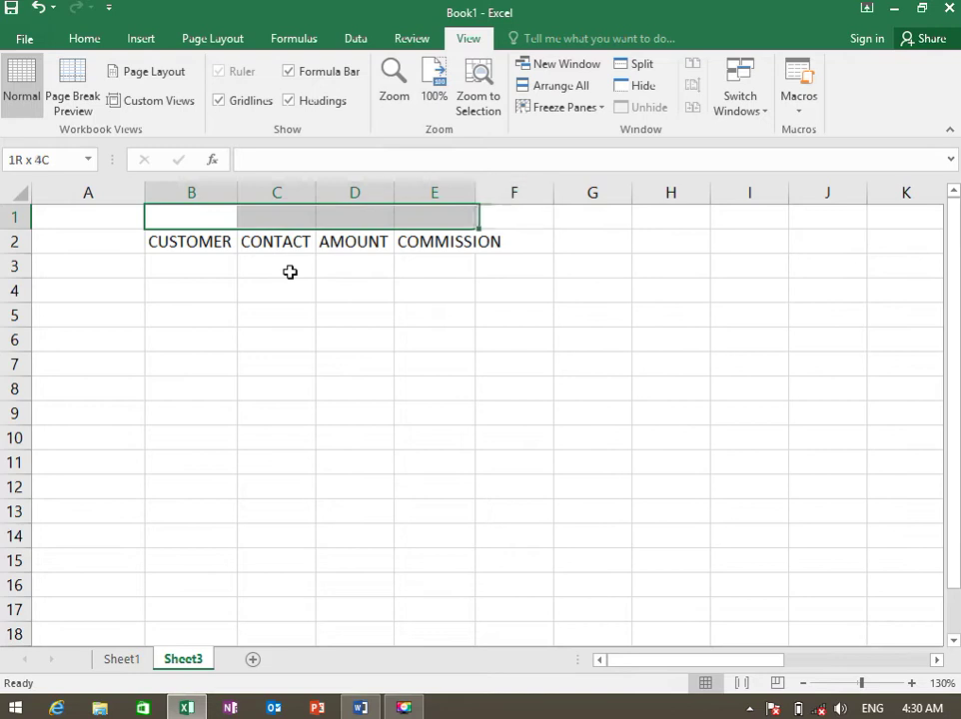
pyautogui.click(88, 40)
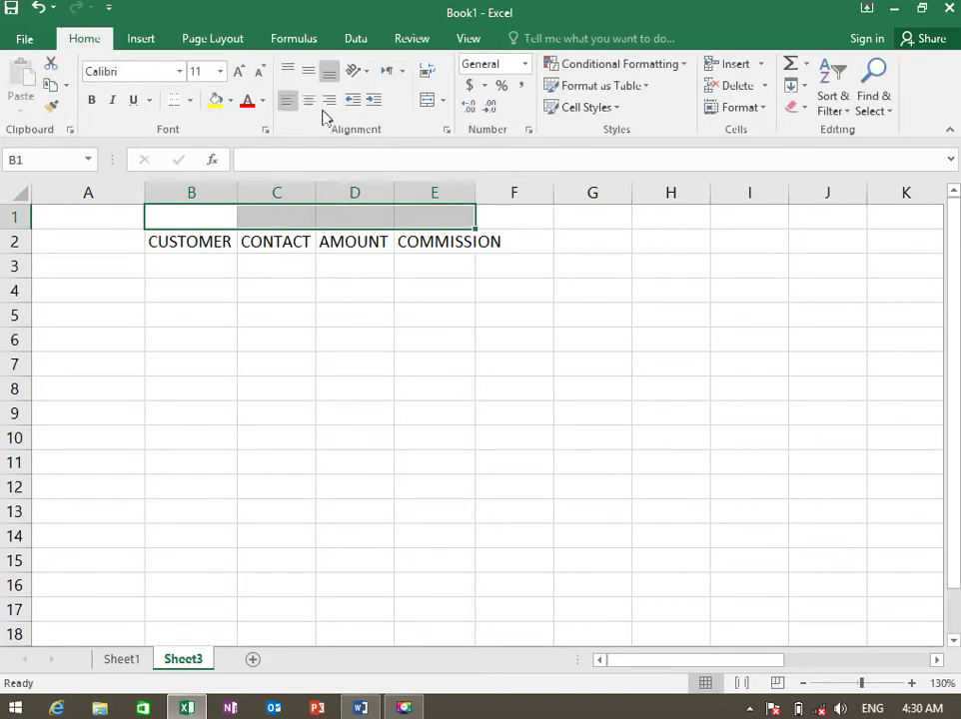
pyautogui.click(422, 101)
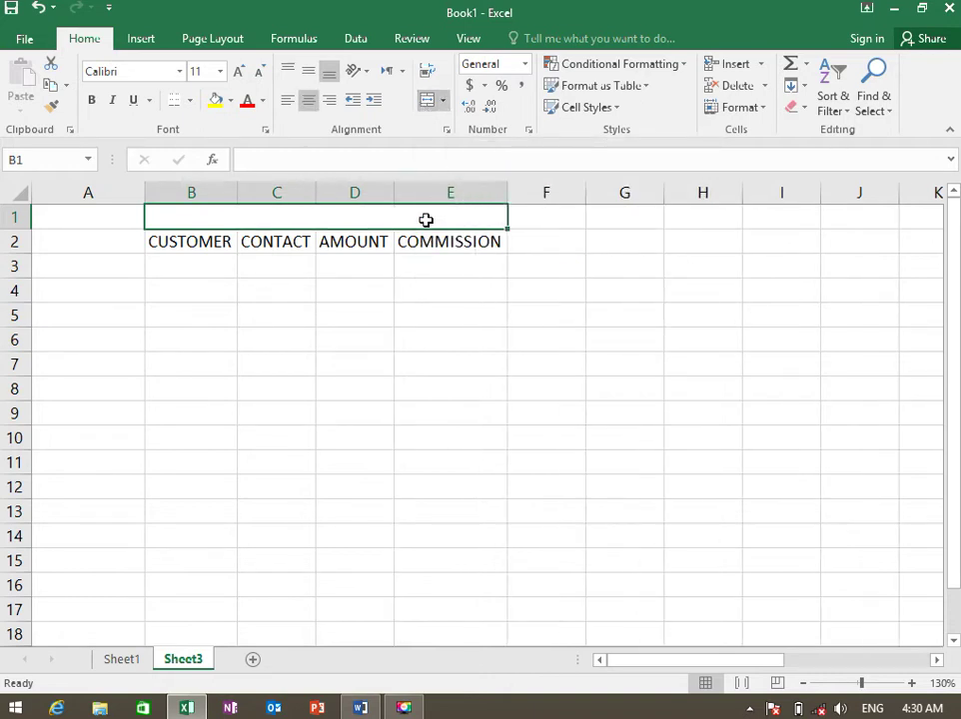
# Type the title CUSTOMER RECORDS into the merged B1:E1 cell
pyautogui.press('Down')
pyautogui.press('Up')
pyautogui.write('CUSTOMER RECORDS')
pyautogui.press('Return')
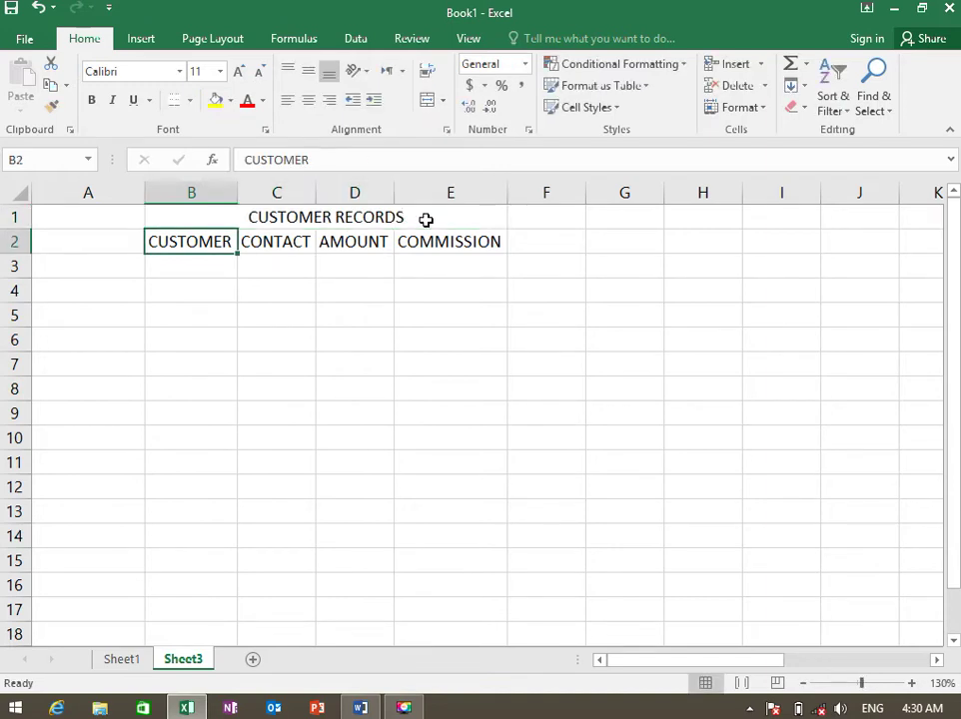
pyautogui.press('Down')
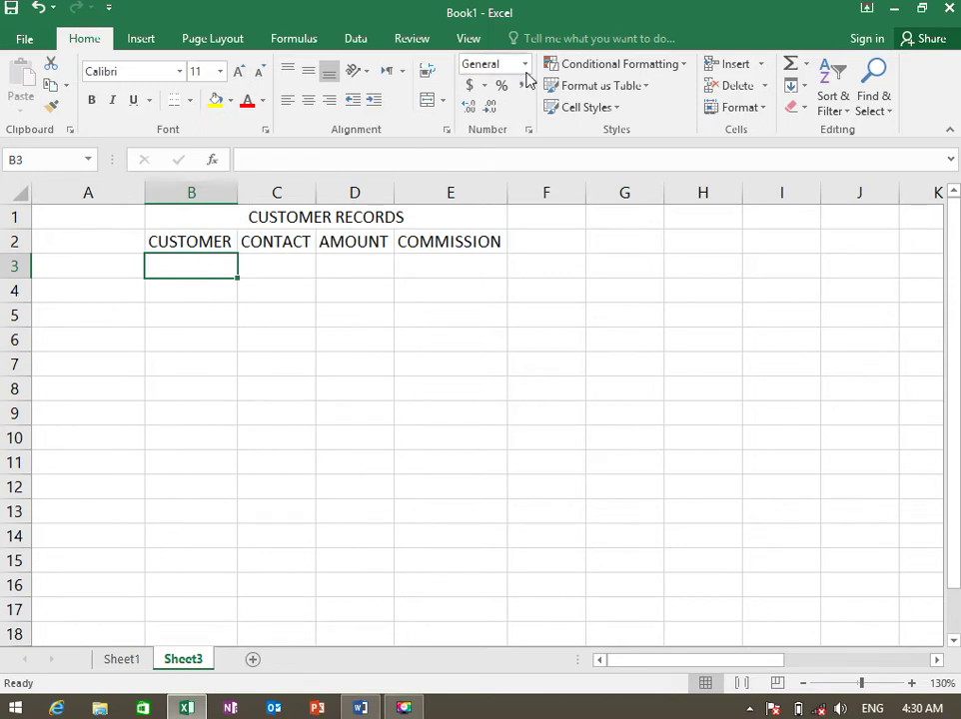
# Freeze the top row and move around the sheet to test it
pyautogui.click(468, 39)
pyautogui.click(599, 108)
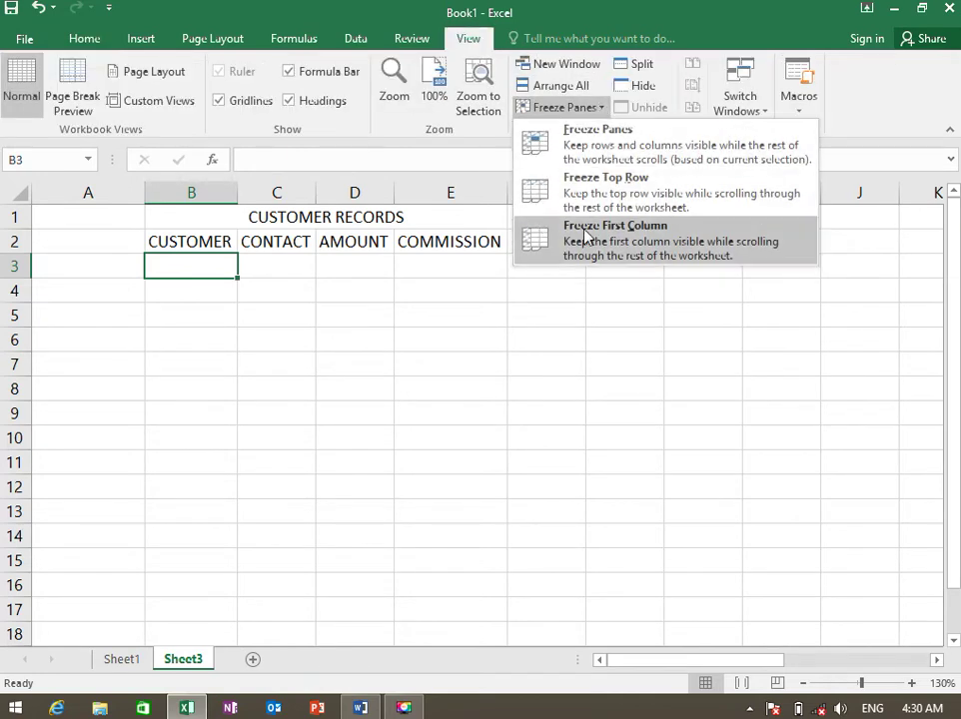
pyautogui.click(735, 207)
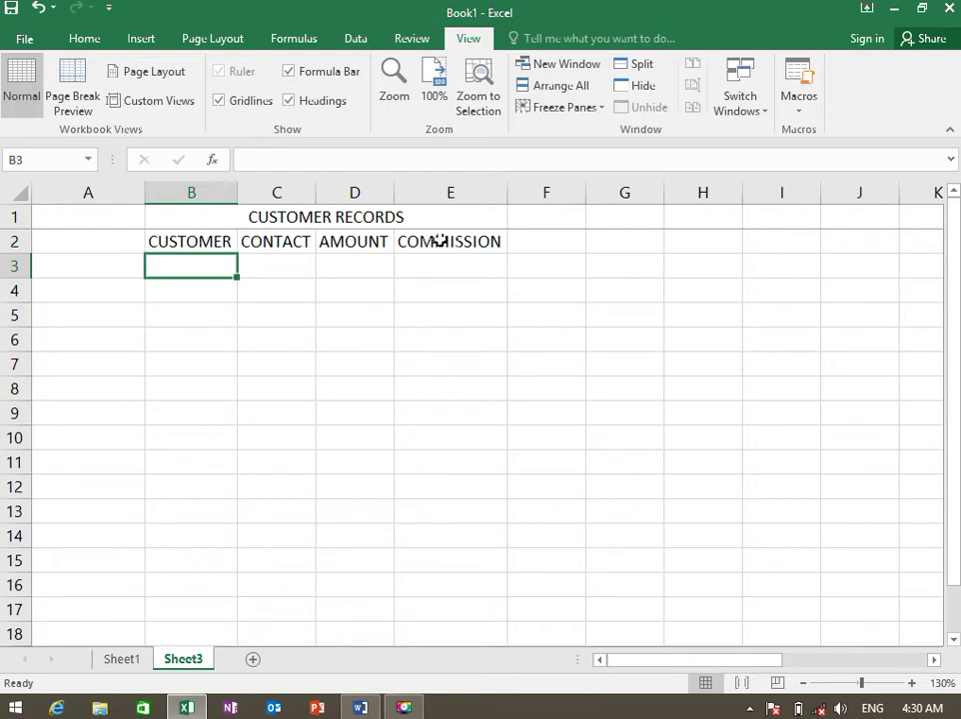
pyautogui.press('Down')
pyautogui.press('Down')
pyautogui.press('Down')
pyautogui.press('Down')
pyautogui.press('Down')
pyautogui.press('Down')
pyautogui.press('Down')
pyautogui.press('Down')
pyautogui.press('Down')
pyautogui.press('Down')
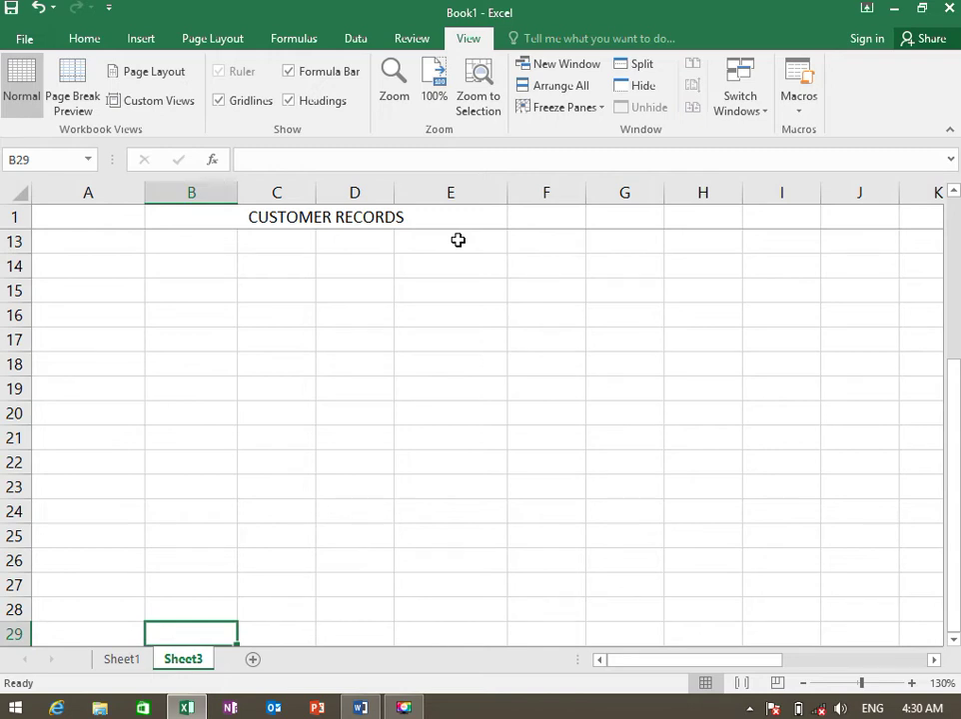
pyautogui.press('Right')
pyautogui.press('Right')
pyautogui.press('Right')
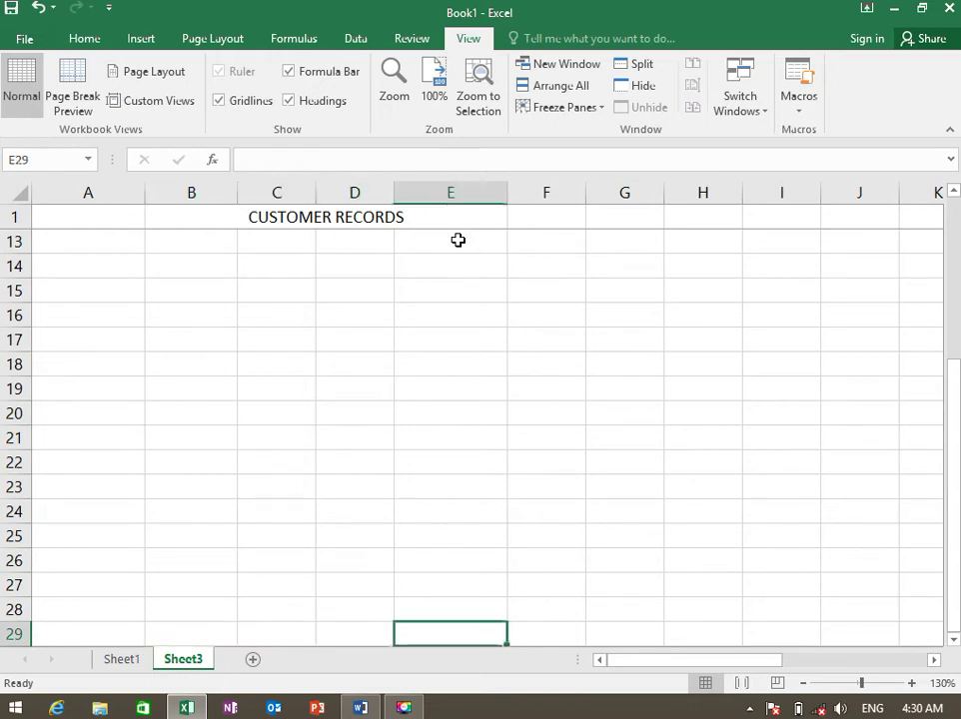
pyautogui.hotkey('ctrl', 'Home')
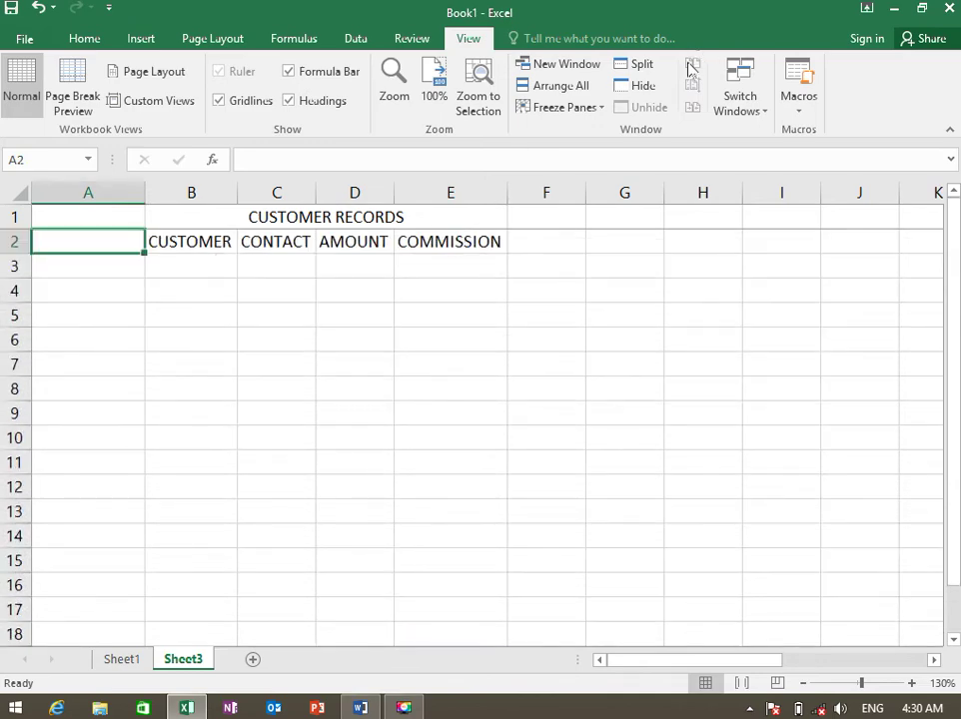
# Unfreeze the panes and select cell A3 below the headings
pyautogui.click(555, 107)
pyautogui.click(620, 168)
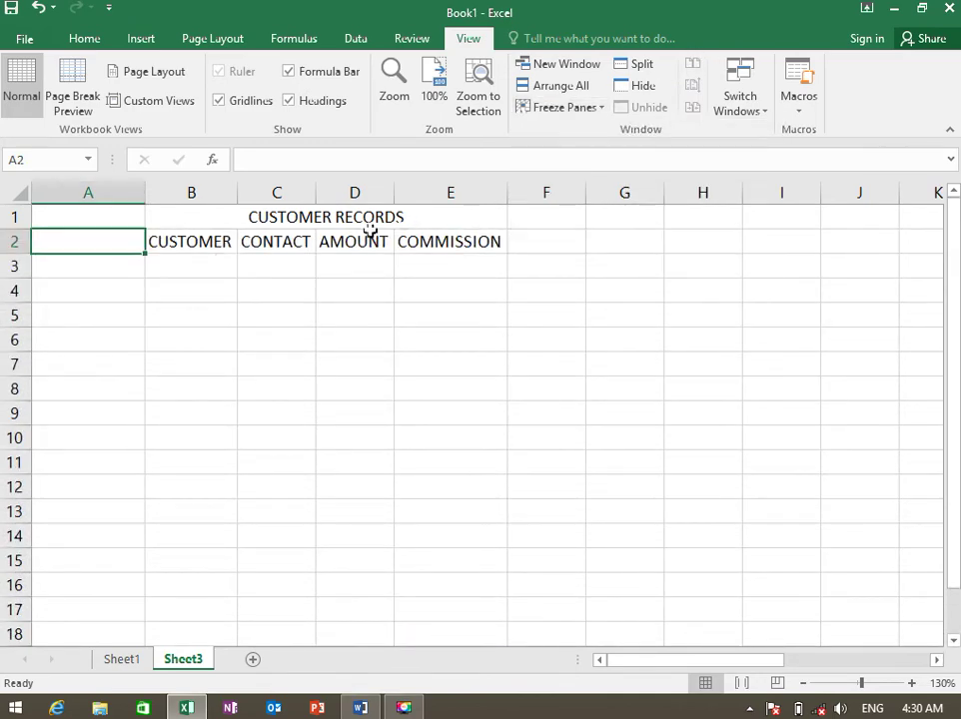
pyautogui.click(122, 264)
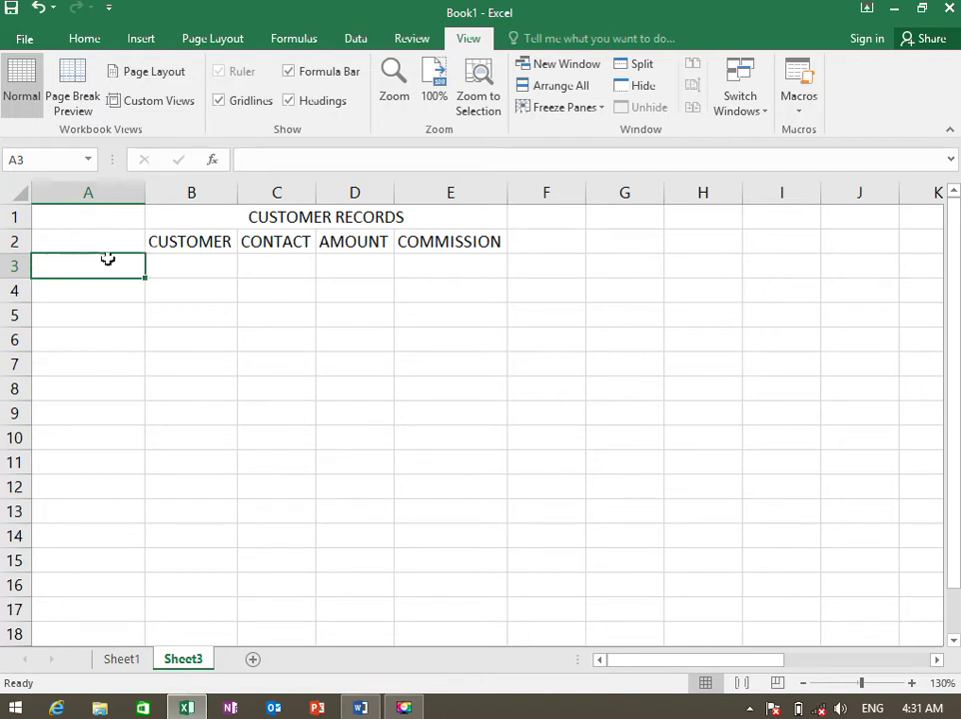
# Freeze panes at A3 so the title and heading rows 1–2 stay fixed
pyautogui.click(594, 110)
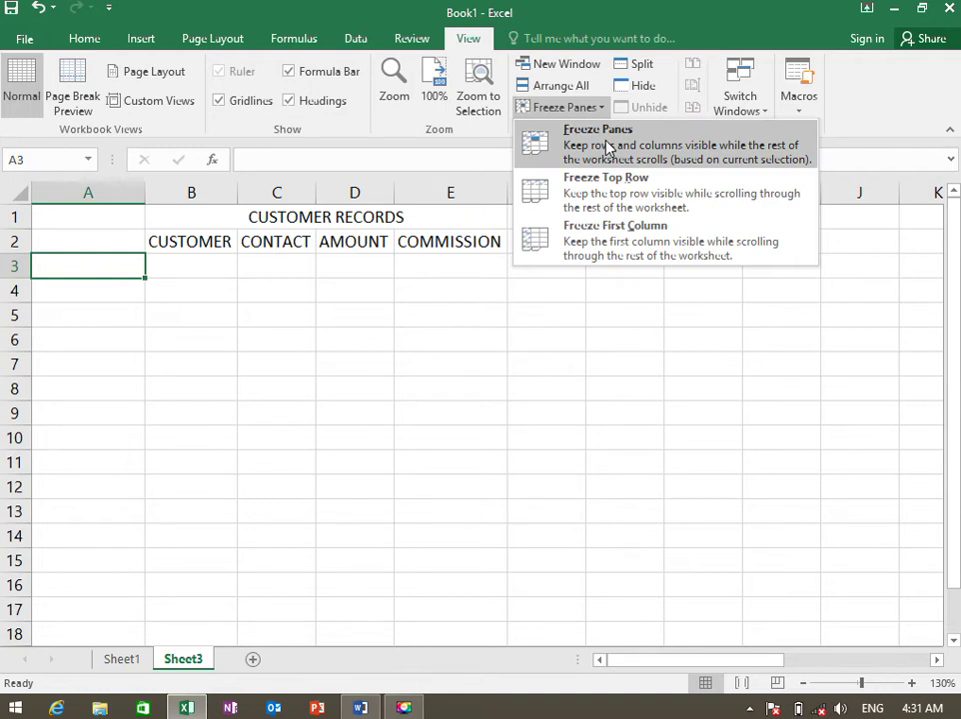
pyautogui.click(116, 264)
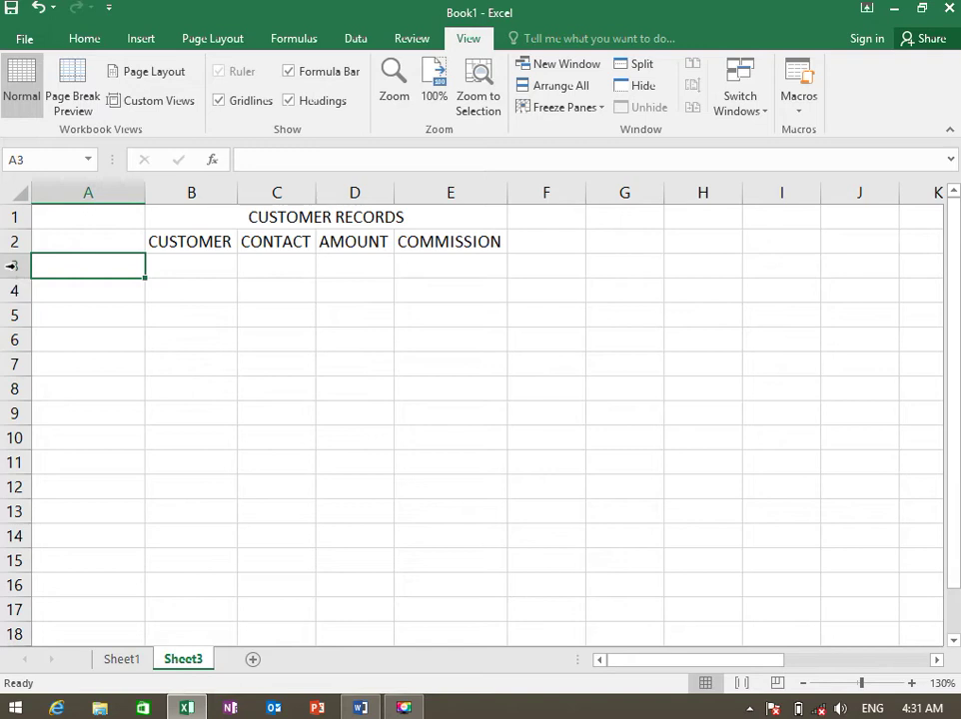
pyautogui.click(605, 110)
pyautogui.click(611, 140)
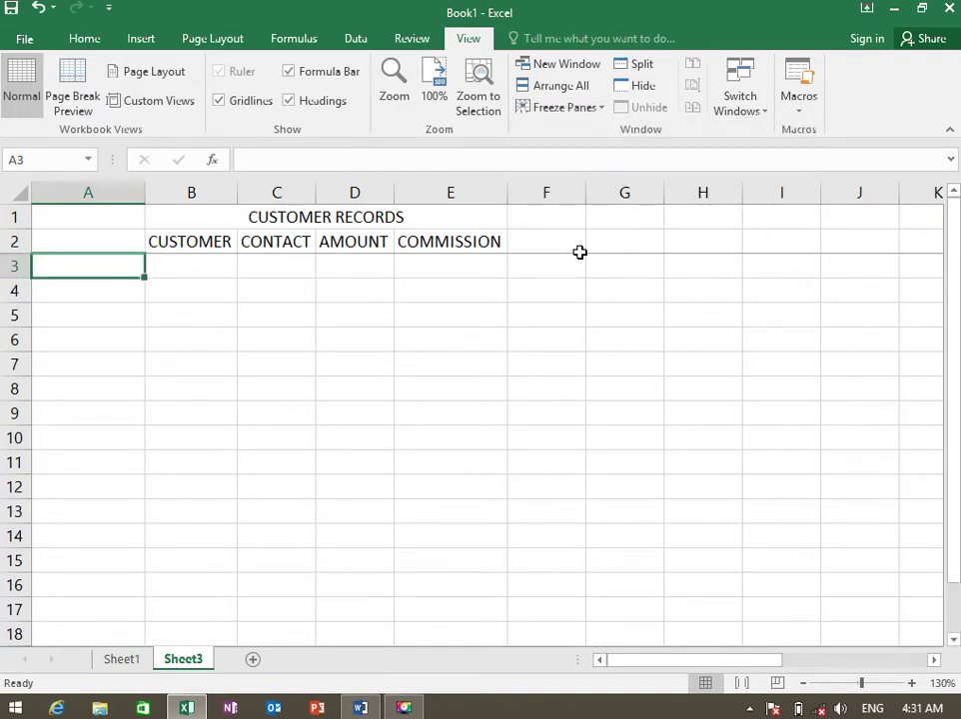
# Move down, up, right and left to check the title and headings stay visible
pyautogui.press('Down')
pyautogui.press('Down')
pyautogui.press('Down')
pyautogui.press('Down')
pyautogui.press('Down')
pyautogui.press('Down')
pyautogui.press('Down')
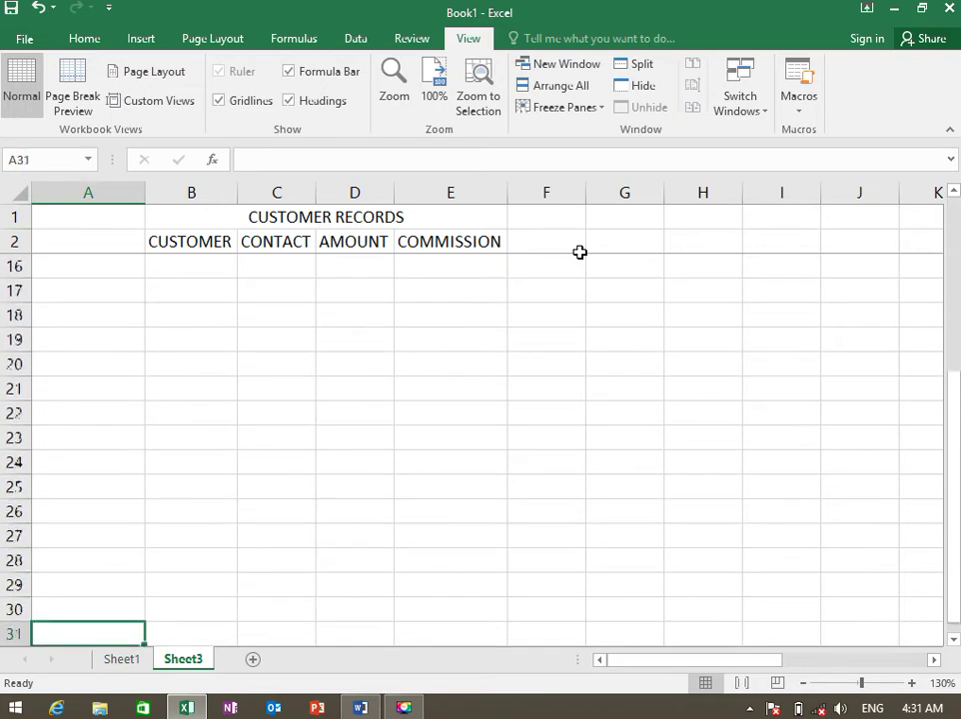
pyautogui.press('Down')
pyautogui.press('Down')
pyautogui.press('Down')
pyautogui.press('Down')
pyautogui.press('Down')
pyautogui.press('Down')
pyautogui.press('Down')
pyautogui.press('Down')
pyautogui.press('Down')
pyautogui.press('Down')
pyautogui.press('Down')
pyautogui.press('Down')
pyautogui.press('Down')
pyautogui.press('Down')
pyautogui.press('Down')
pyautogui.press('Down')
pyautogui.press('Down')
pyautogui.press('Down')
pyautogui.press('Up')
pyautogui.press('Up')
pyautogui.press('Up')
pyautogui.press('Up')
pyautogui.press('Up')
pyautogui.press('Up')
pyautogui.press('Up')
pyautogui.press('Up')
pyautogui.press('Up')
pyautogui.press('Up')
pyautogui.press('Up')
pyautogui.press('Up')
pyautogui.press('Up')
pyautogui.press('Up')
pyautogui.press('Up')
pyautogui.press('Up')
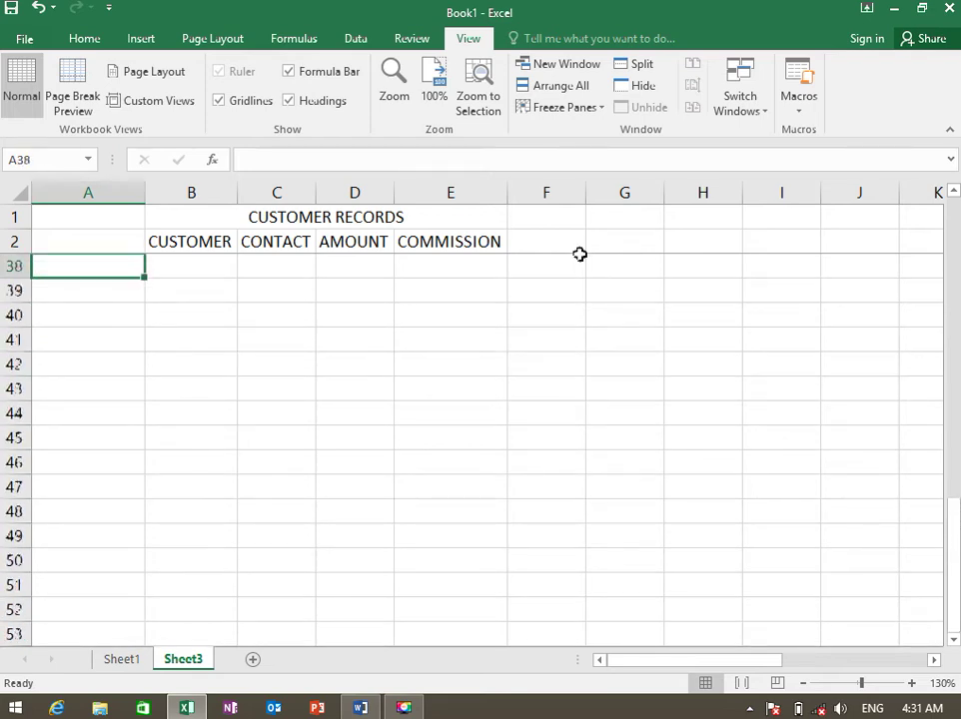
pyautogui.press('Up')
pyautogui.press('Up')
pyautogui.press('Up')
pyautogui.press('Up')
pyautogui.press('Up')
pyautogui.press('Up')
pyautogui.press('Up')
pyautogui.press('Up')
pyautogui.press('Up')
pyautogui.press('Down')
pyautogui.press('Down')
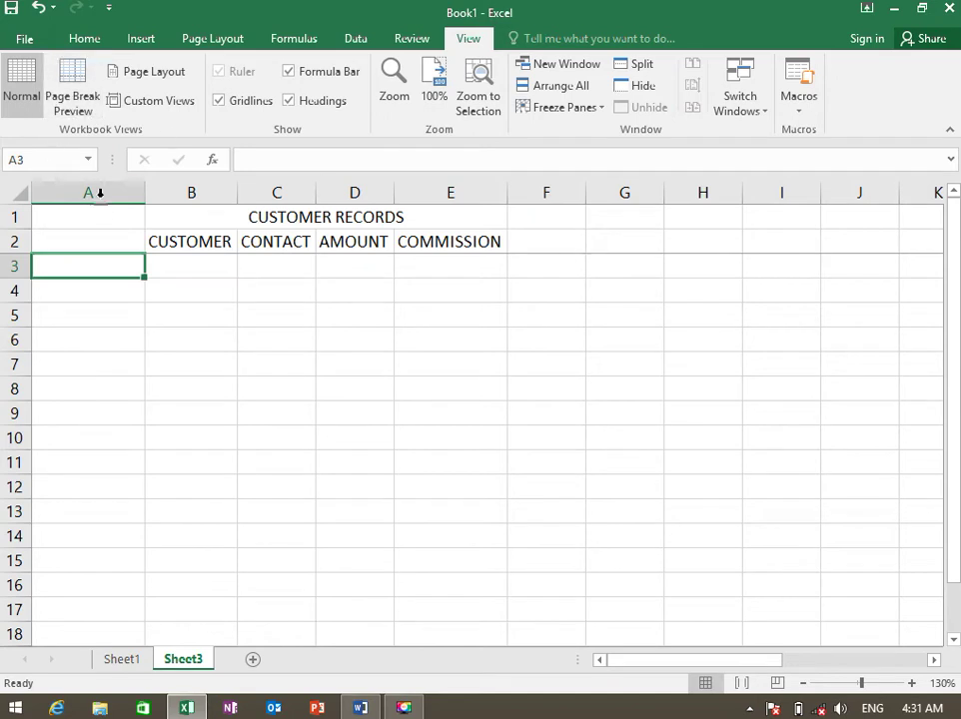
pyautogui.press('Right')
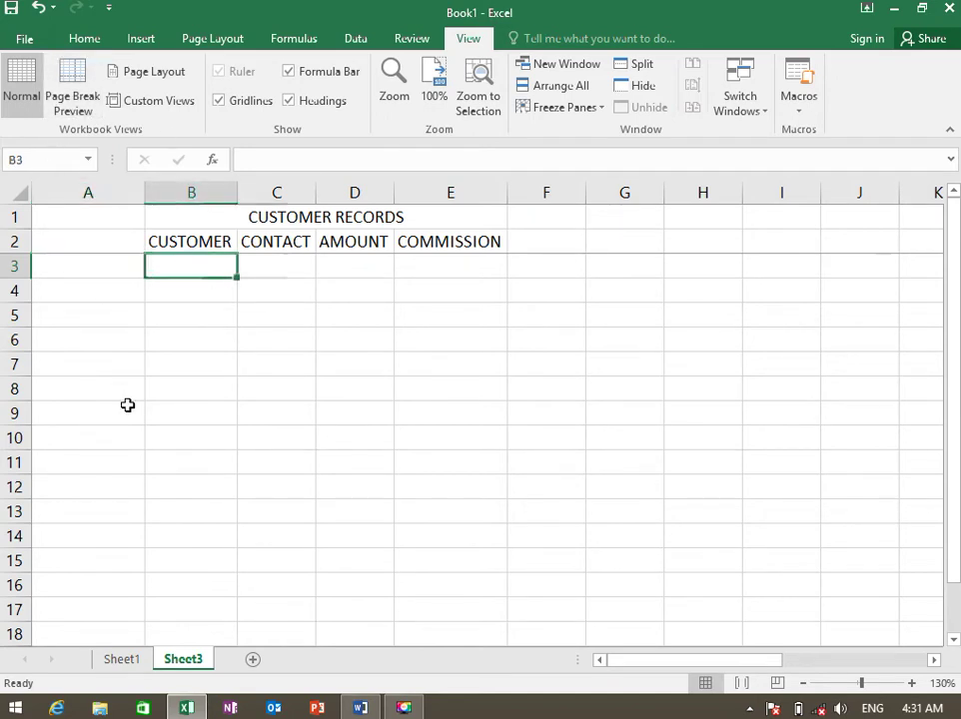
pyautogui.press('Right')
pyautogui.press('Right')
pyautogui.press('Right')
pyautogui.press('Right')
pyautogui.press('Right')
pyautogui.press('Right')
pyautogui.press('Left')
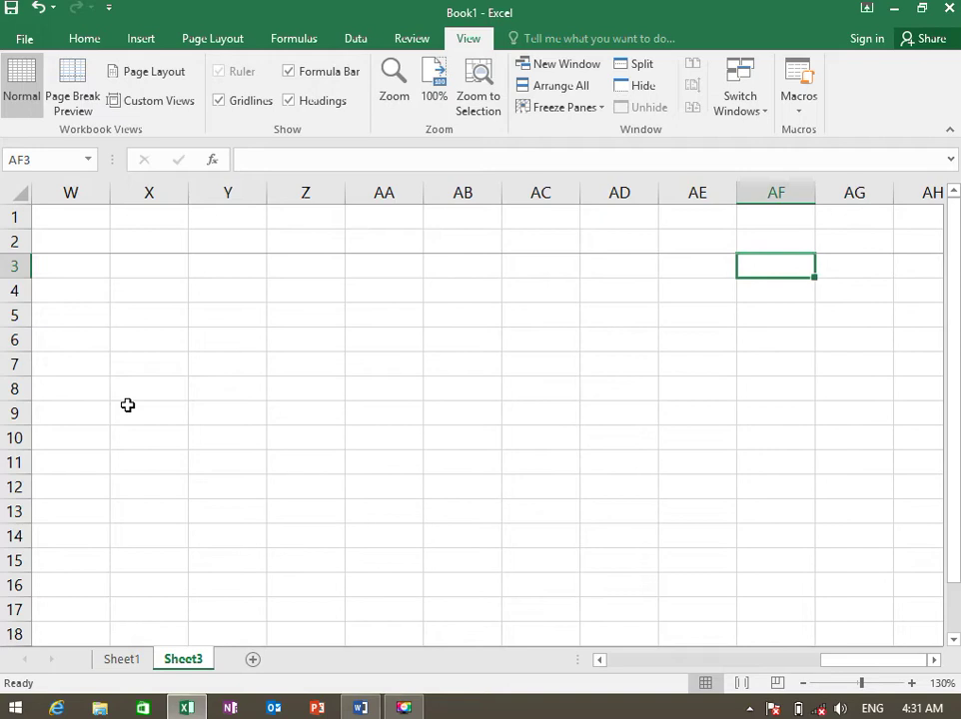
pyautogui.press('Left')
pyautogui.press('Left')
pyautogui.press('Left')
pyautogui.press('Left')
pyautogui.press('Left')
pyautogui.press('Left')
pyautogui.press('Left')
pyautogui.press('Left')
pyautogui.press('Left')
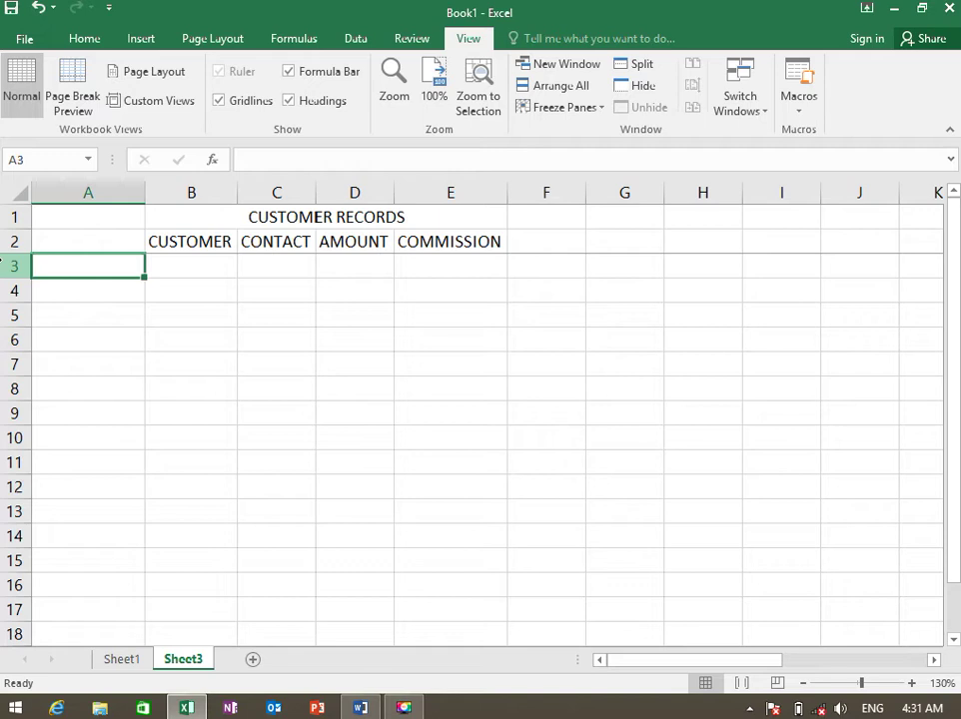
pyautogui.click(599, 110)
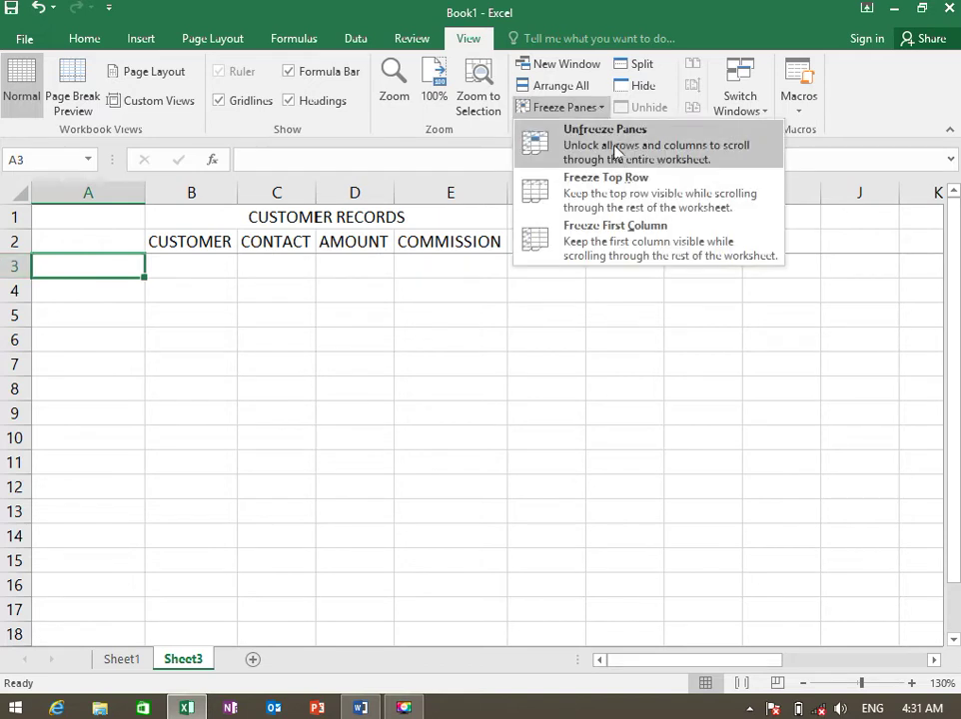
# Unfreeze all panes on Sheet3 and bring the Home formatting commands back into view
pyautogui.click(616, 153)
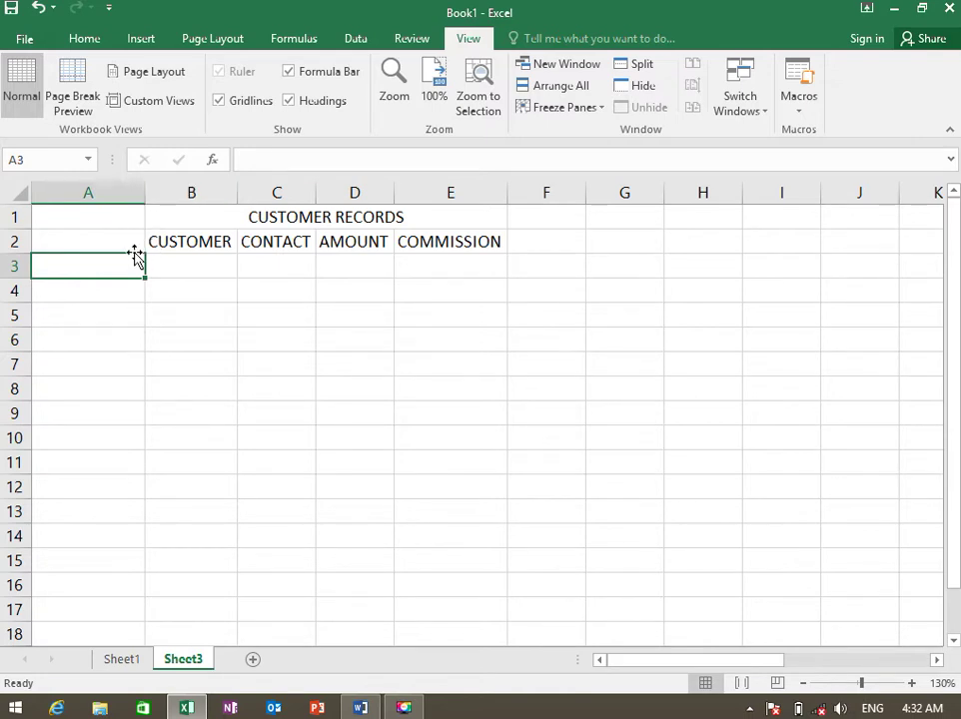
pyautogui.click(88, 39)
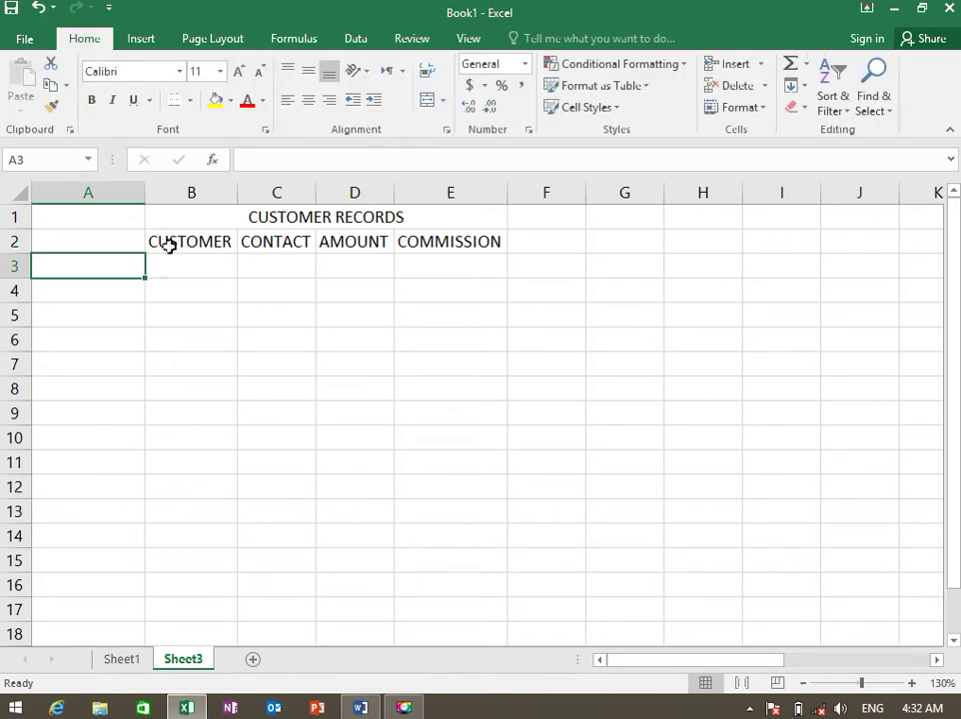
# On Sheet1, clear the duplicate student rows from row 8 down and the PERCENTAGE heading
pyautogui.click(134, 657)
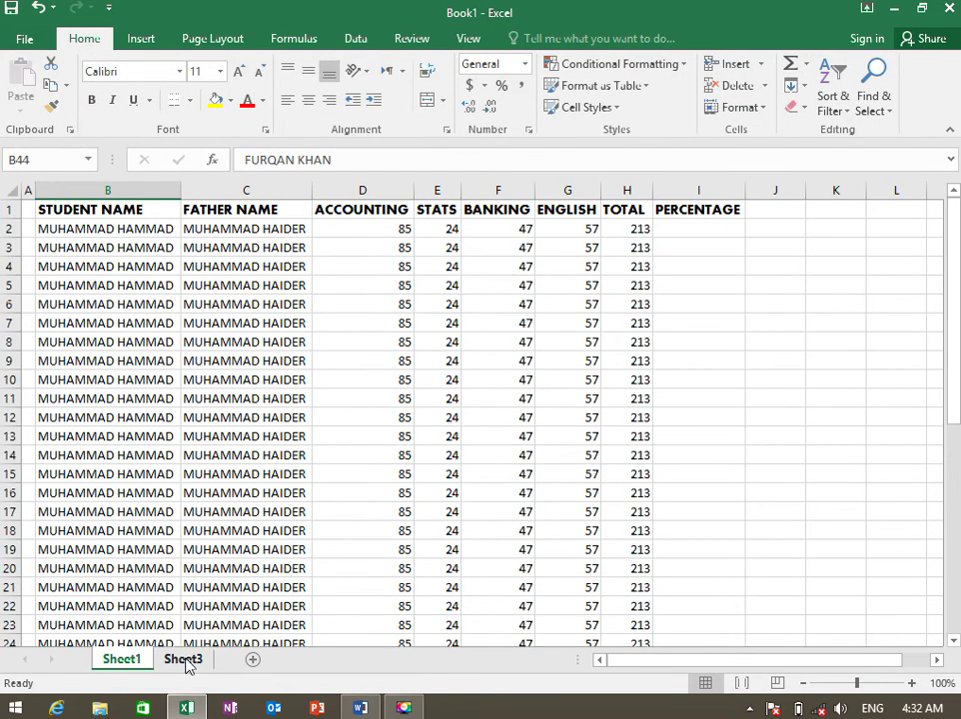
pyautogui.click(205, 404)
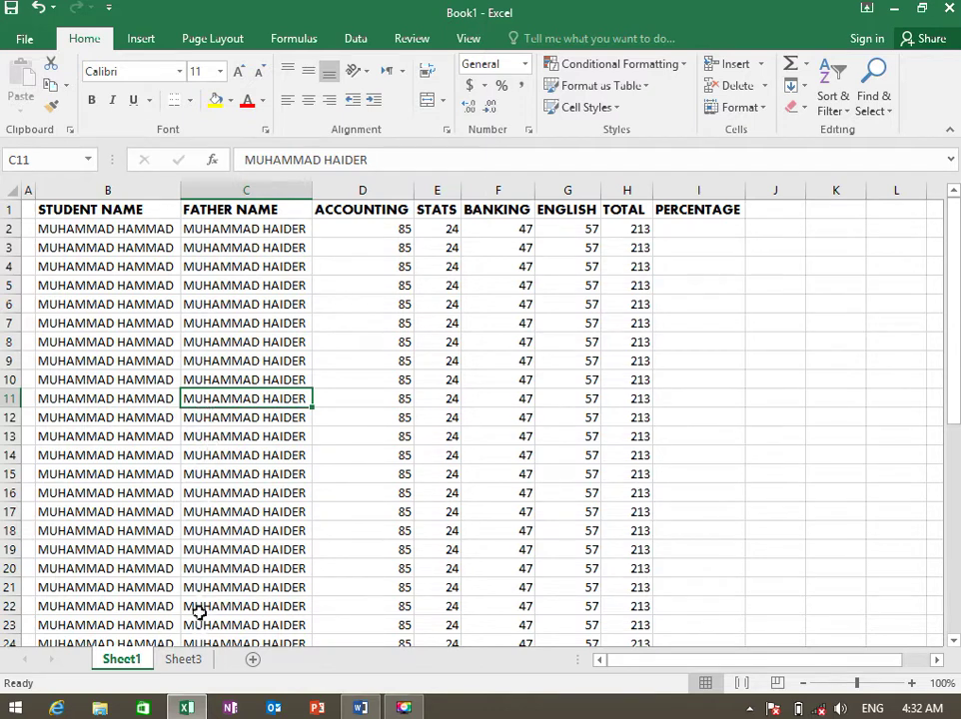
pyautogui.click(92, 403)
pyautogui.press('Up')
pyautogui.press('Up')
pyautogui.press('Up')
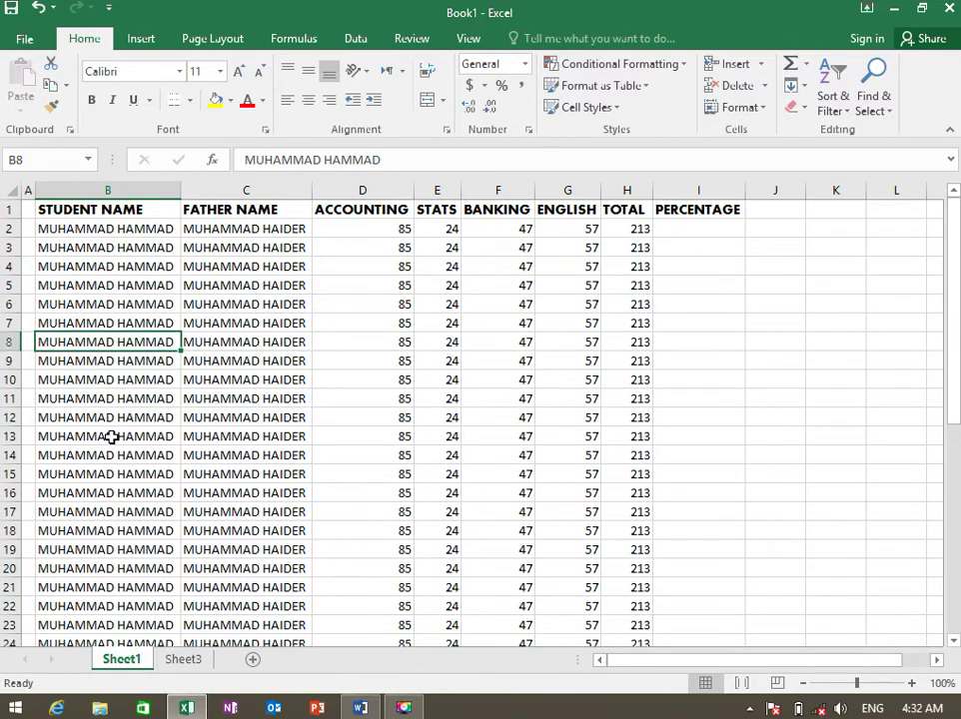
pyautogui.moveTo(110, 435); pyautogui.dragTo(626, 624)
pyautogui.press('Delete')
pyautogui.scroll(7, 111, 436)
pyautogui.press('Up')
pyautogui.press('Up')
pyautogui.press('Up')
pyautogui.press('Up')
pyautogui.press('Up')
pyautogui.press('Up')
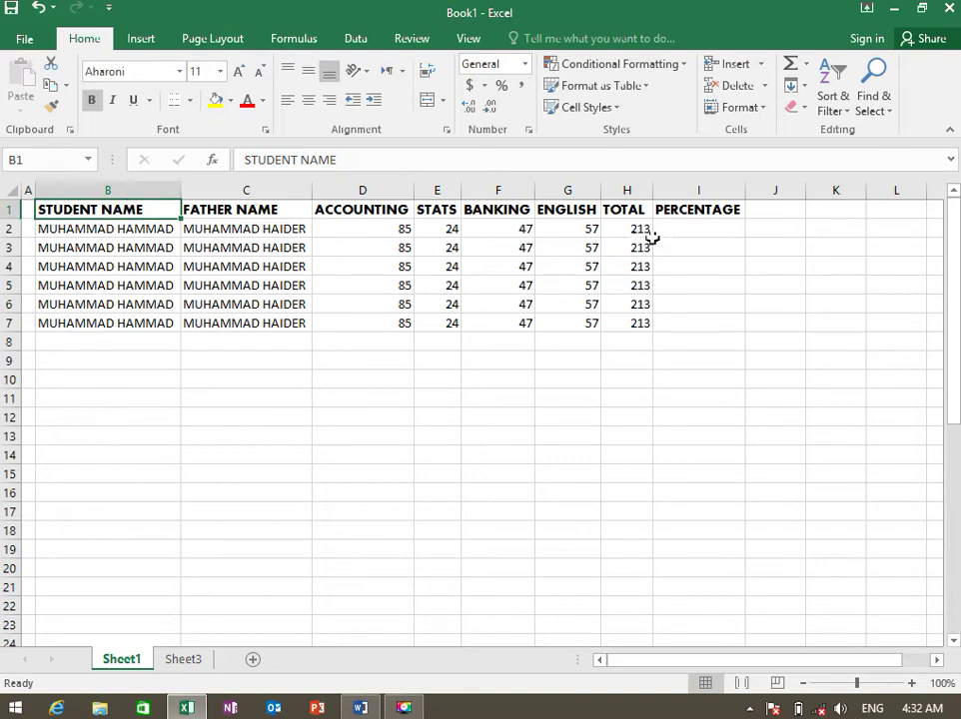
pyautogui.click(702, 212)
pyautogui.press('Delete')
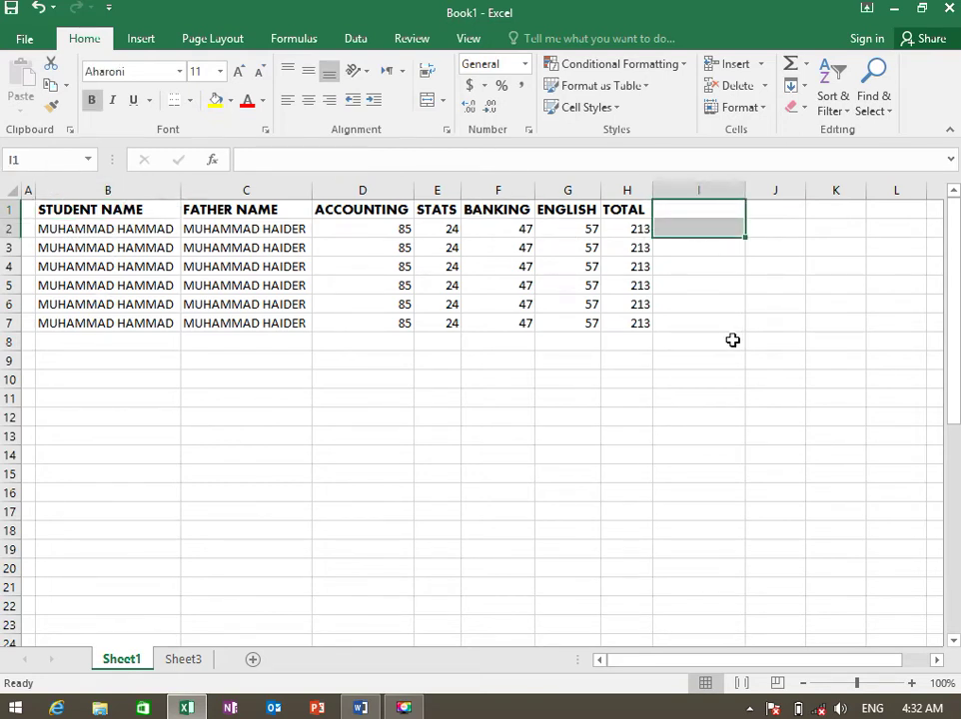
# Select the student table B1:H7, starting from the STUDENT NAME heading
pyautogui.press('Left')
pyautogui.press('Left')
pyautogui.press('Left')
pyautogui.press('Left')
pyautogui.press('Left')
pyautogui.press('Left')
pyautogui.press('Left')
pyautogui.press('Right')
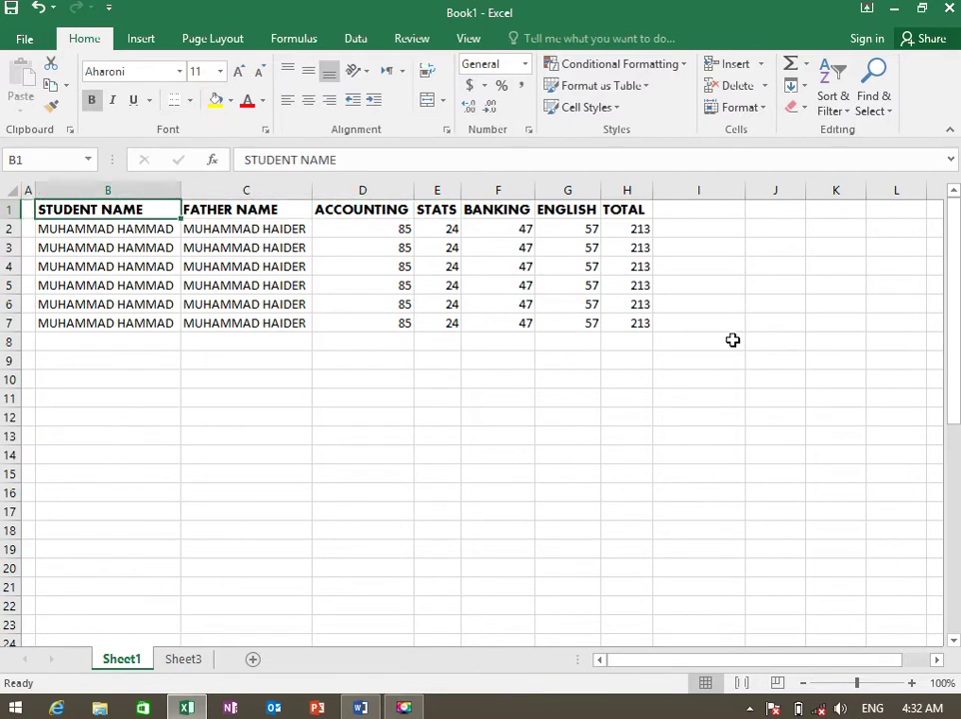
pyautogui.hotkey('shift', 'Down')
pyautogui.hotkey('shift', 'Down')
pyautogui.hotkey('shift', 'Down')
pyautogui.hotkey('shift', 'Down')
pyautogui.hotkey('shift', 'Down')
pyautogui.hotkey('shift', 'Down')
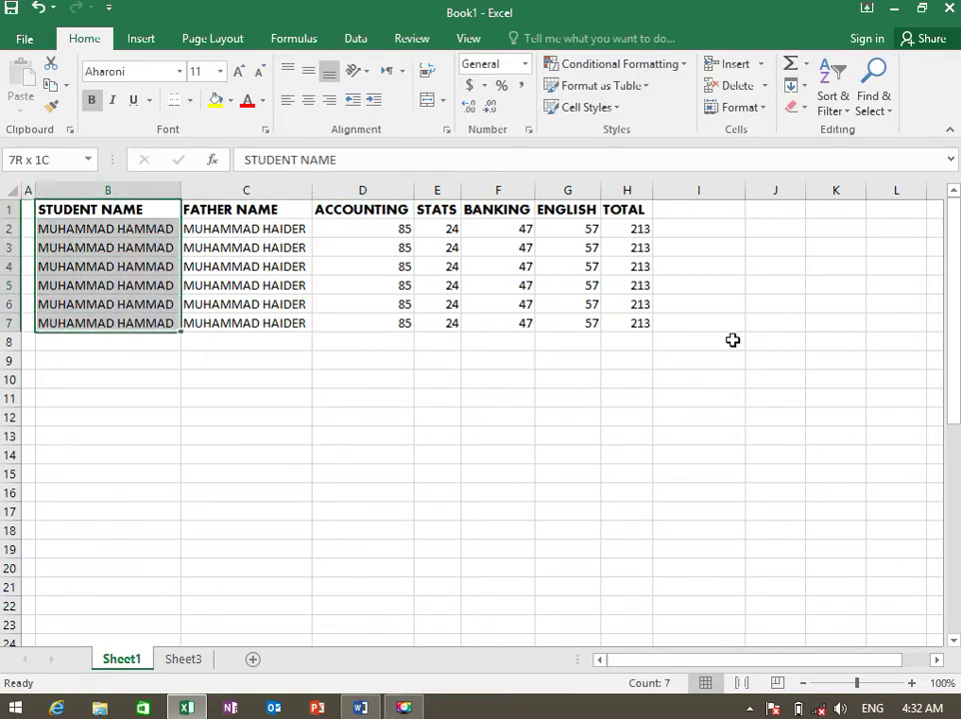
pyautogui.hotkey('shift', 'Right')
pyautogui.hotkey('shift', 'Right')
pyautogui.hotkey('shift', 'Right')
pyautogui.hotkey('shift', 'Right')
pyautogui.hotkey('shift', 'Right')
pyautogui.hotkey('shift', 'Left')
pyautogui.hotkey('shift', 'Left')
pyautogui.hotkey('shift', 'Left')
pyautogui.hotkey('shift', 'Up')
pyautogui.hotkey('shift', 'Up')
pyautogui.hotkey('shift', 'Up')
pyautogui.hotkey('shift', 'Left')
pyautogui.hotkey('shift', 'Up')
pyautogui.hotkey('shift', 'Up')
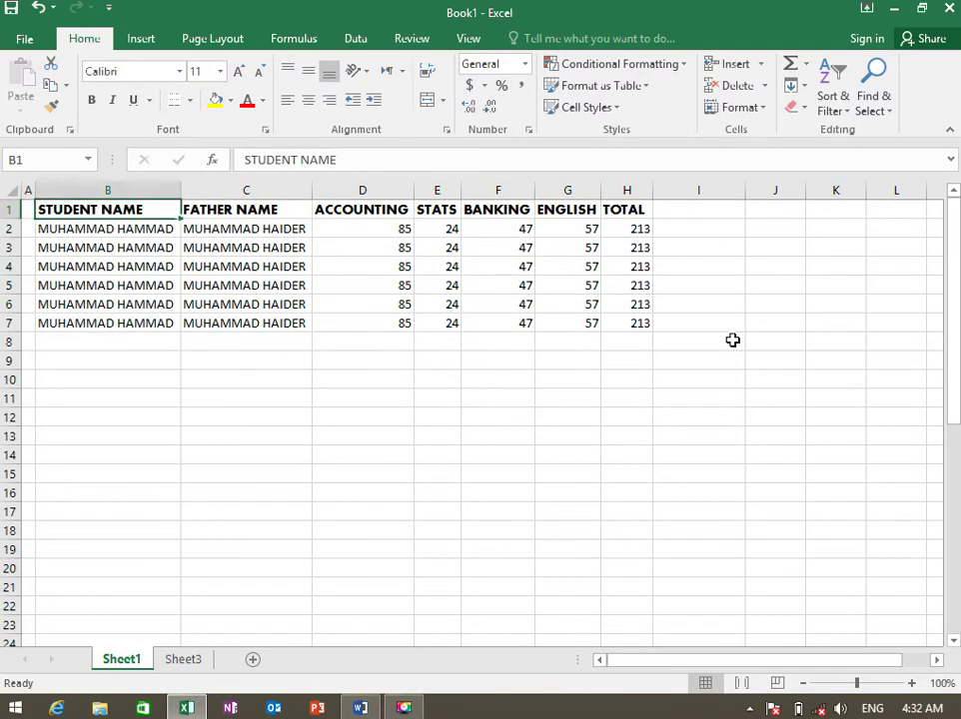
pyautogui.hotkey('shift', 'Down')
pyautogui.hotkey('shift', 'Down')
pyautogui.hotkey('shift', 'Down')
pyautogui.hotkey('shift', 'Down')
pyautogui.hotkey('shift', 'Down')
pyautogui.hotkey('shift', 'Down')
pyautogui.hotkey('shift', 'Right')
pyautogui.hotkey('shift', 'Right')
pyautogui.hotkey('shift', 'Right')
pyautogui.hotkey('shift', 'Right')
pyautogui.hotkey('shift', 'Right')
pyautogui.hotkey('shift', 'Right')
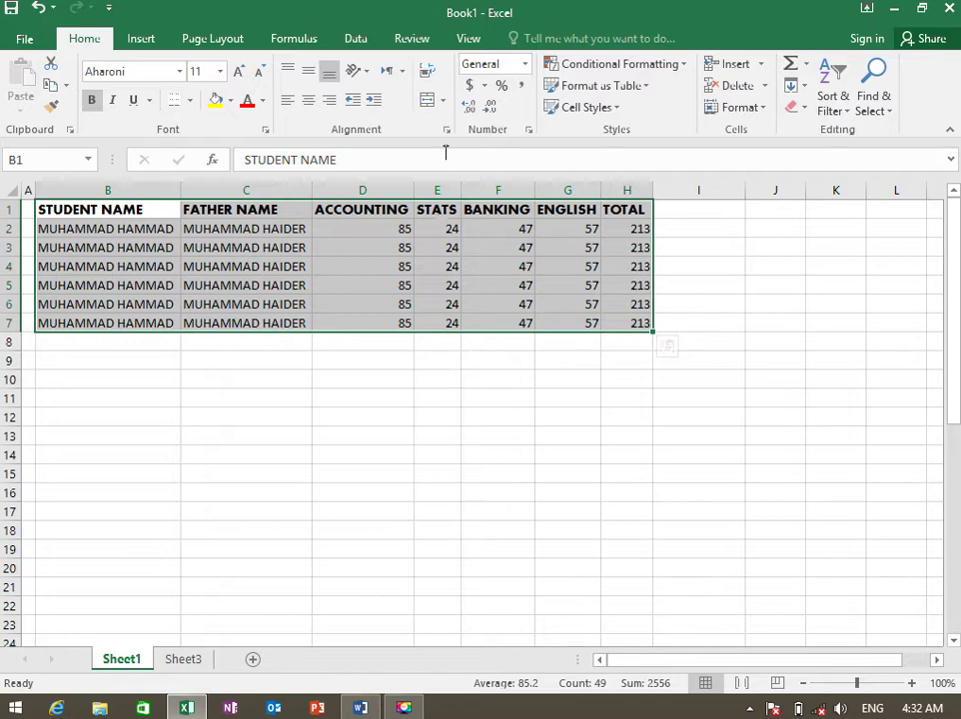
# Zoom the student table to selection, try 100% and 200% magnification, then fit it again
pyautogui.click(456, 44)
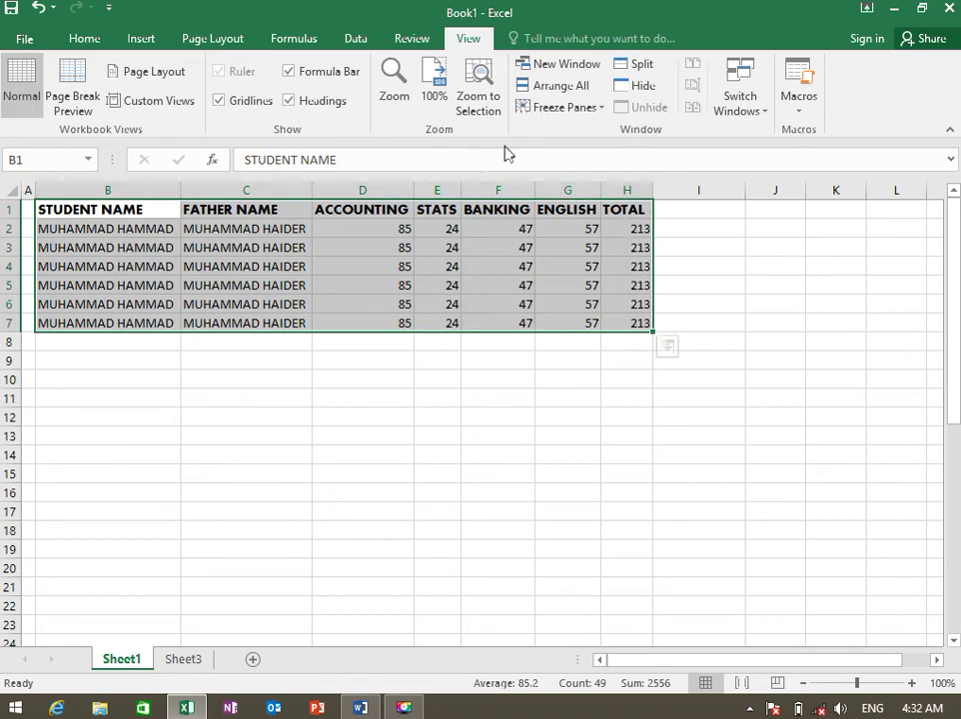
pyautogui.click(489, 93)
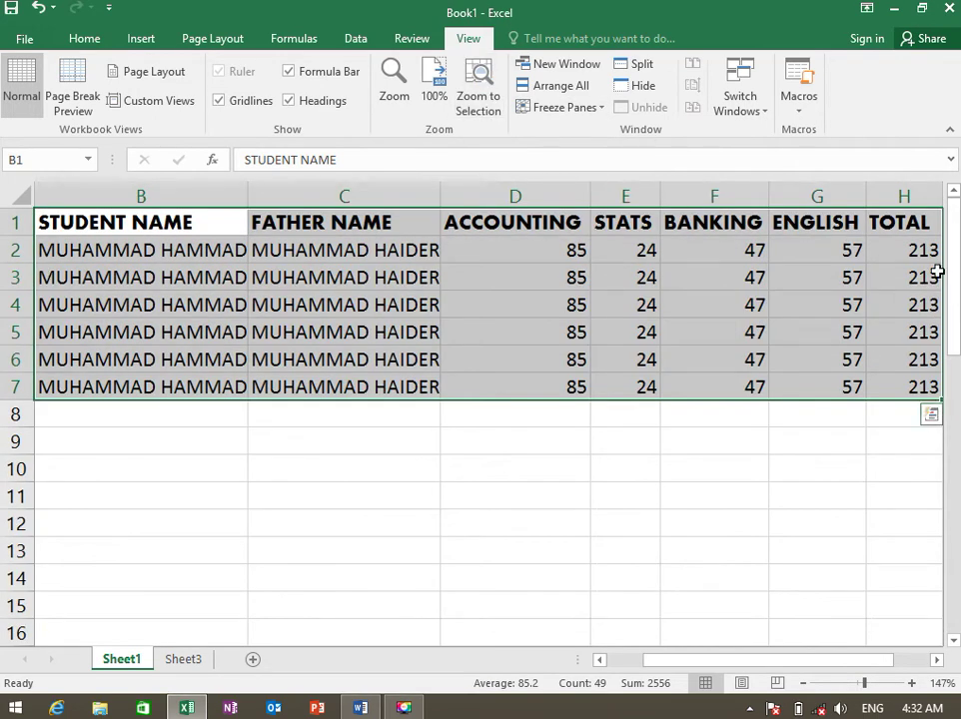
pyautogui.click(420, 310)
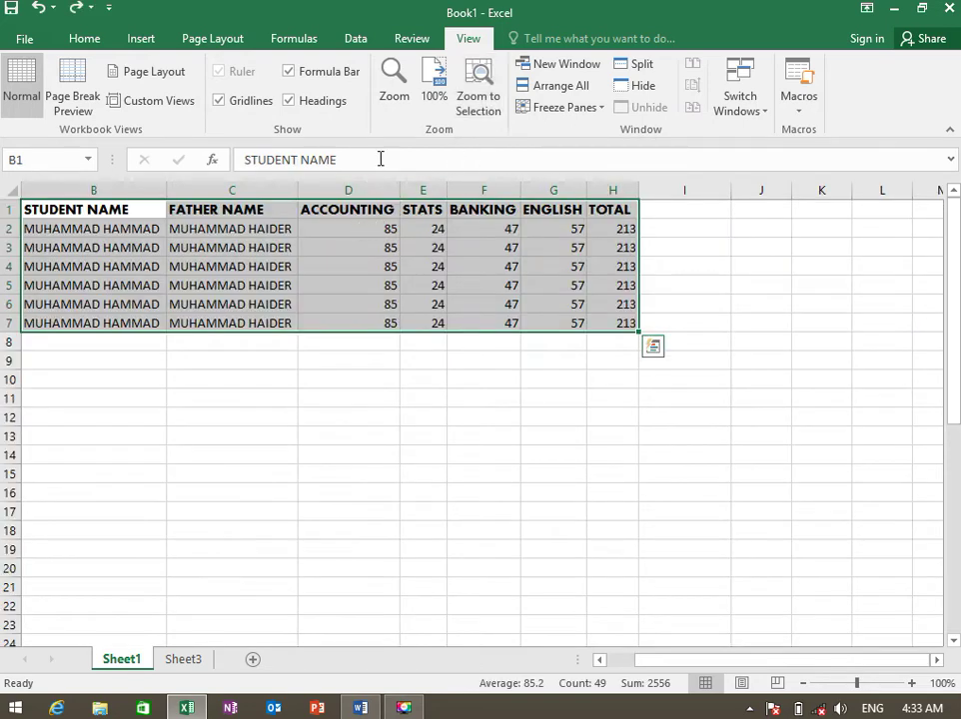
pyautogui.click(395, 100)
pyautogui.click(476, 187)
pyautogui.click(490, 324)
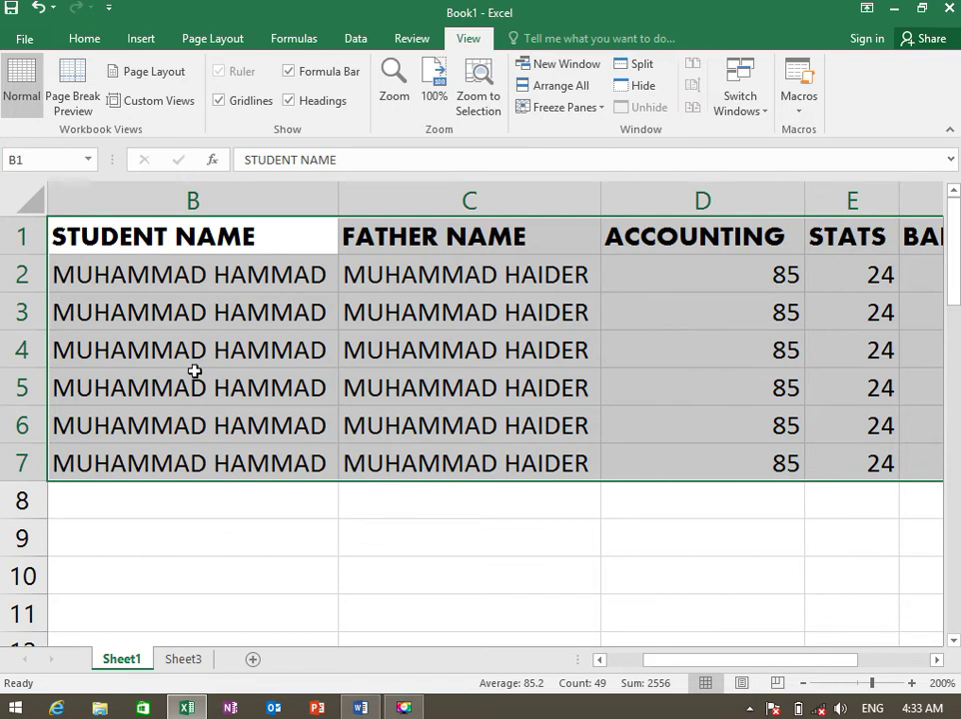
pyautogui.scroll(-7, 193, 370)
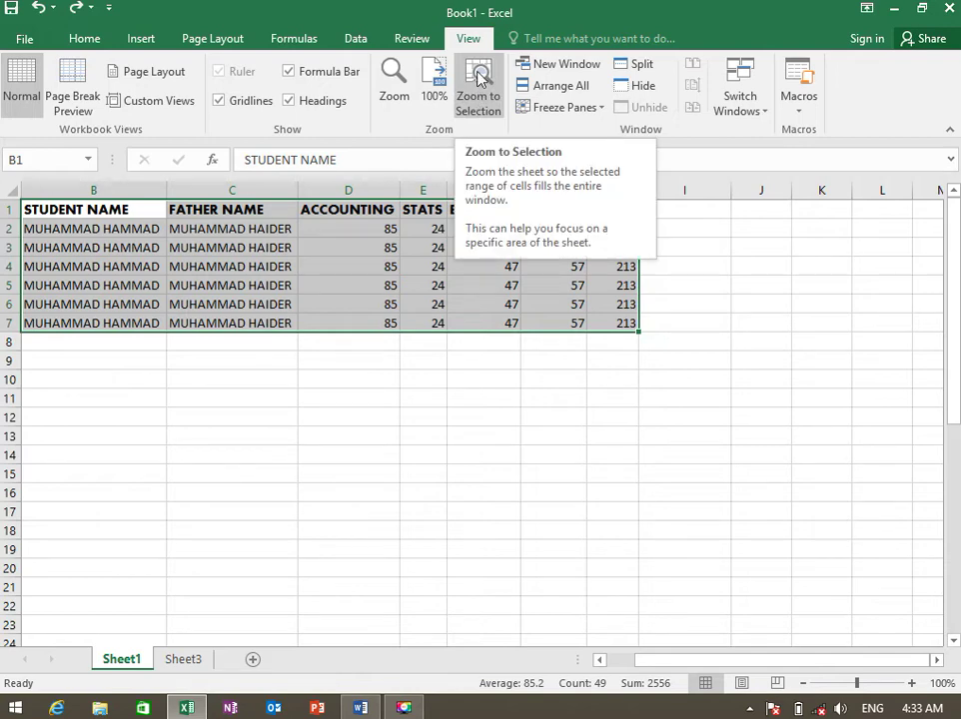
pyautogui.click(479, 79)
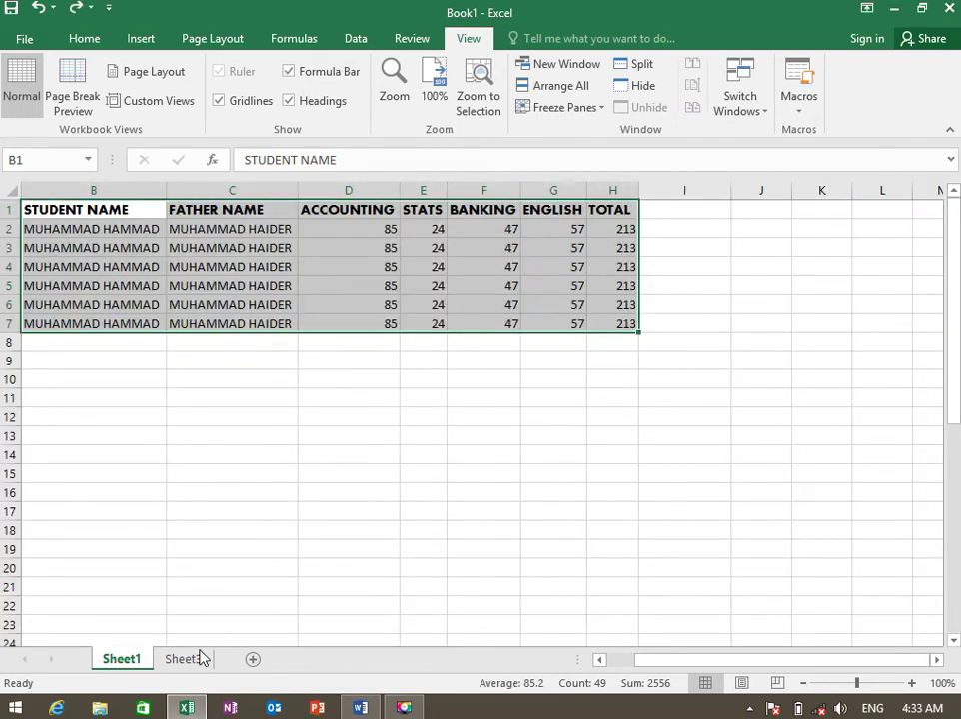
# On Sheet3, zoom to the CUSTOMER RECORDS header rows B1:E2, then return to the sheet's top-left
pyautogui.click(199, 656)
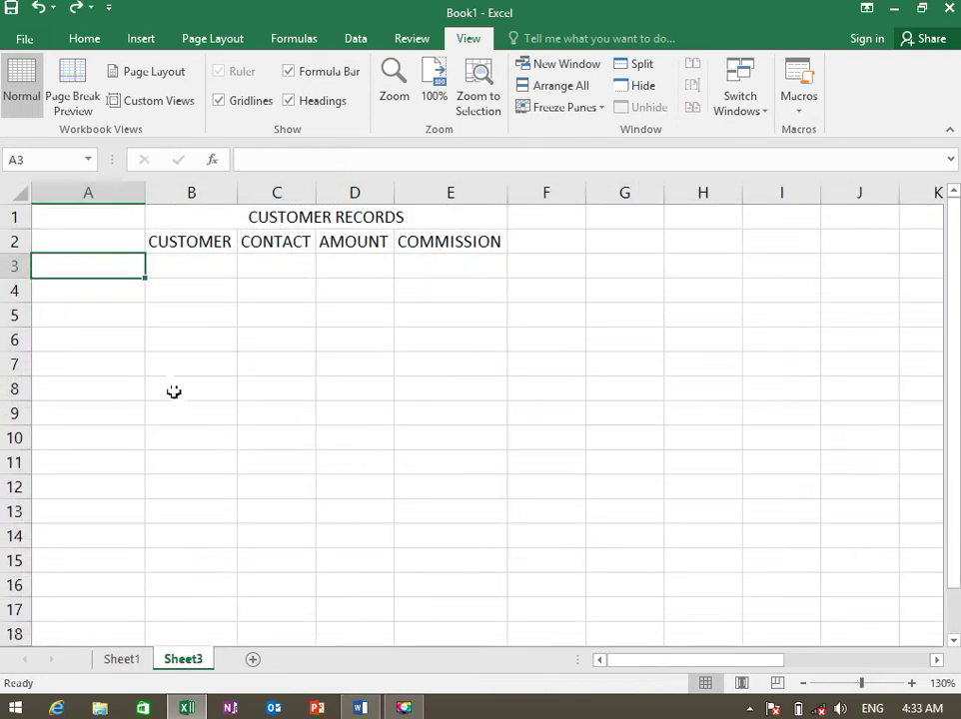
pyautogui.moveTo(150, 217); pyautogui.dragTo(318, 240)
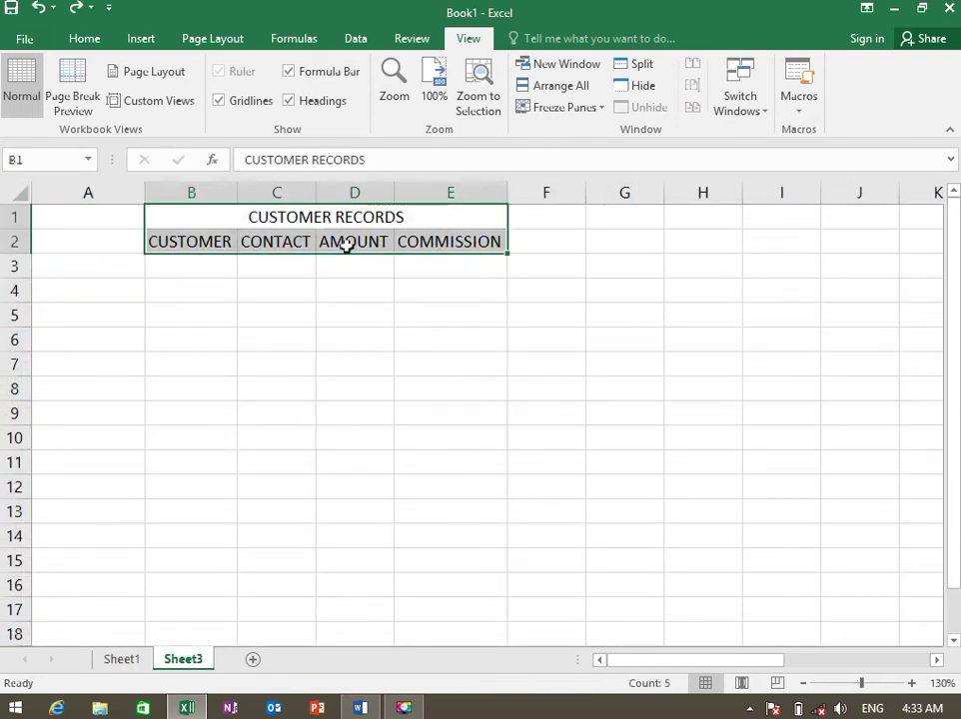
pyautogui.click(481, 99)
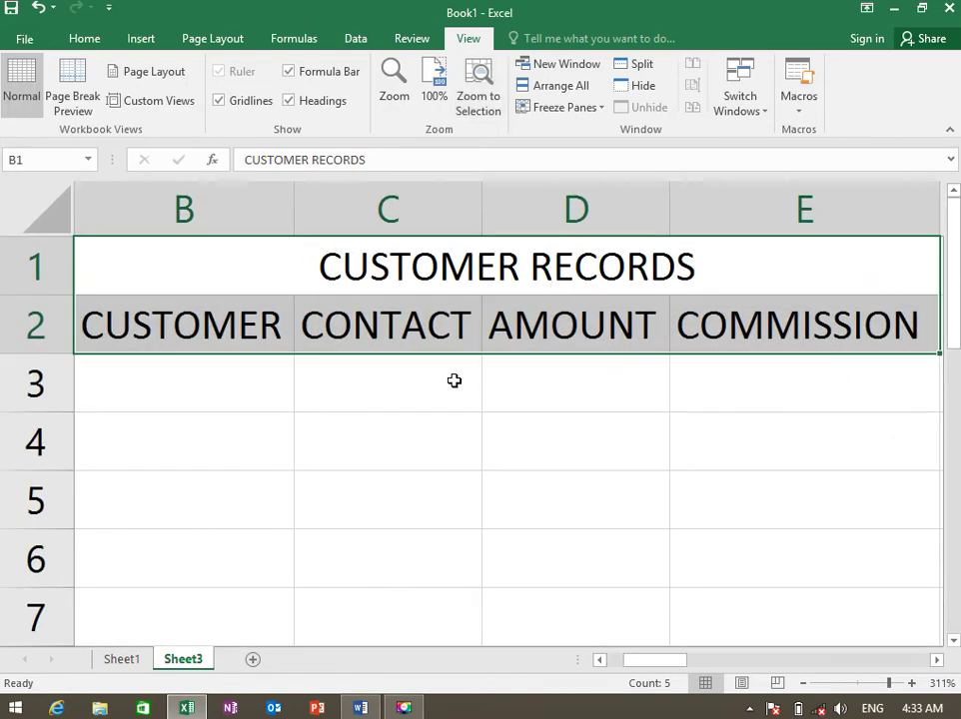
pyautogui.click(475, 108)
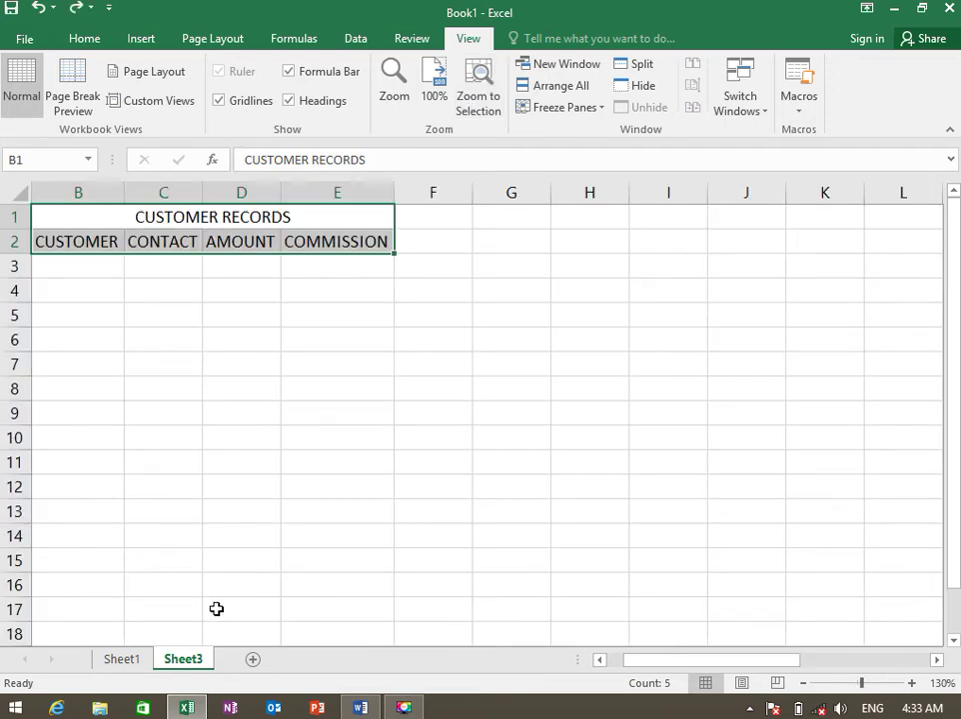
pyautogui.hotkey('ctrl', 'Home')
pyautogui.press('Down')
pyautogui.press('Down')
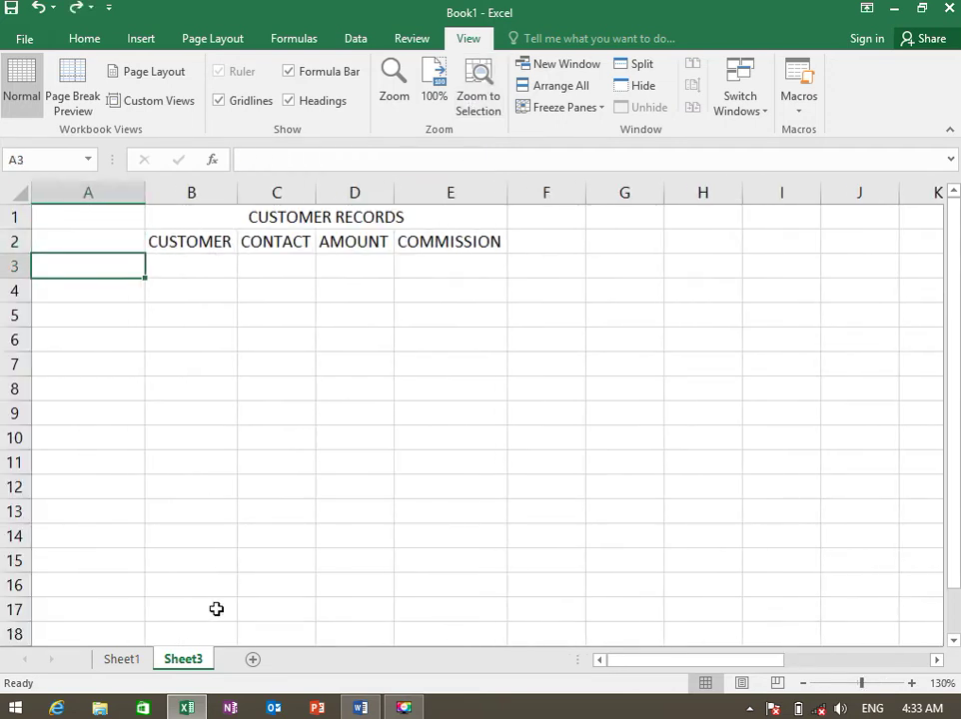
# Add ZOOM TO SELECTION below FREEZE PANES in the Word notes, then return to Excel's Sheet1
pyautogui.hotkey('alt', 'Tab')
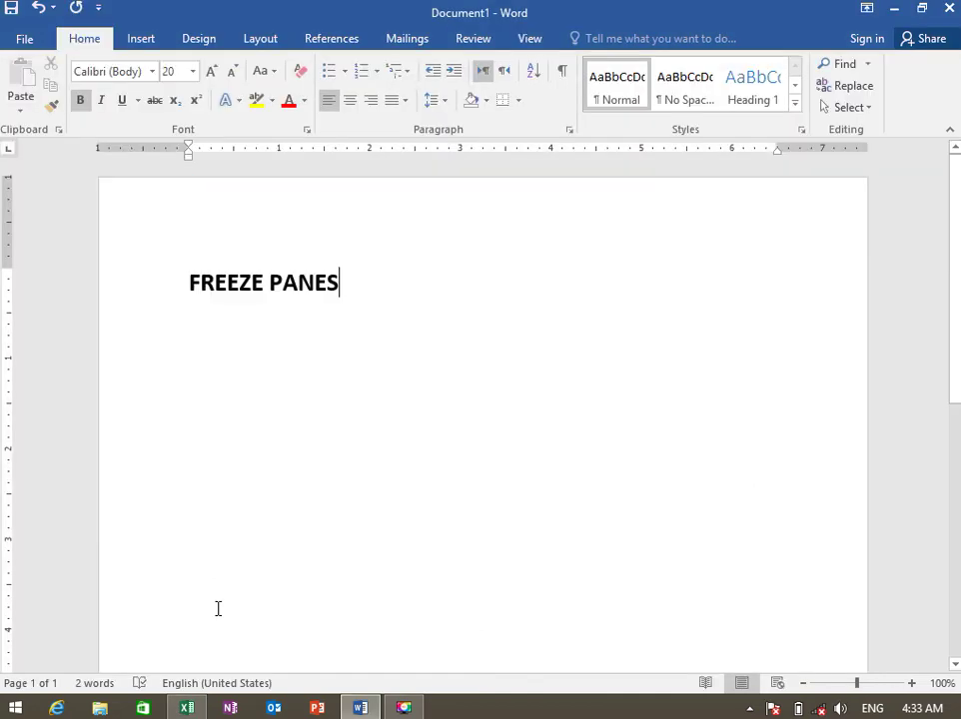
pyautogui.press('Return')
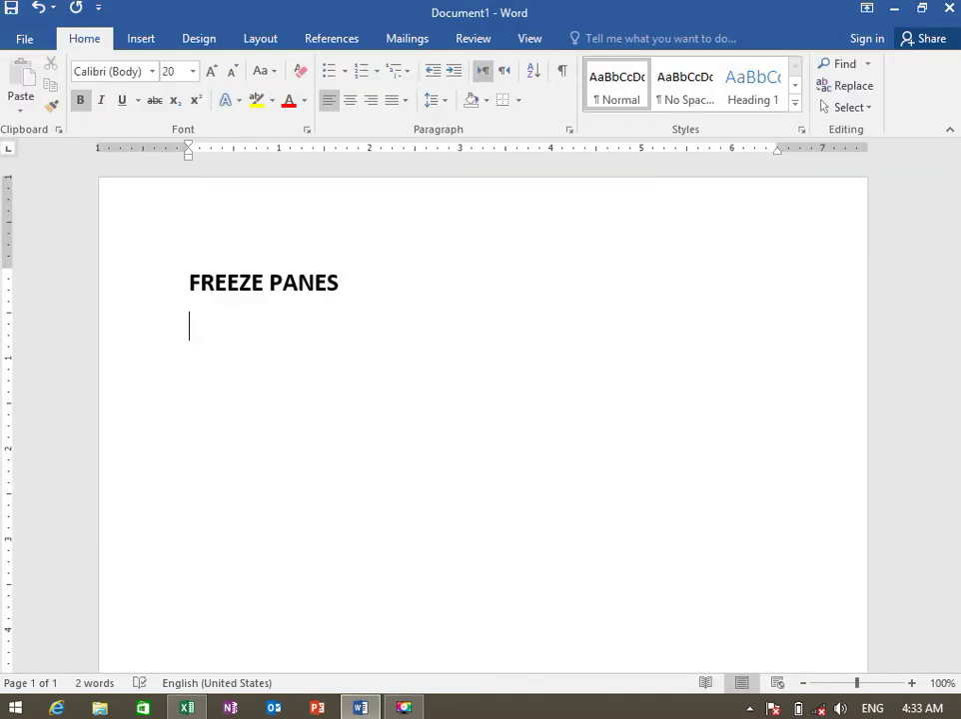
pyautogui.write('ZOOM TO ')
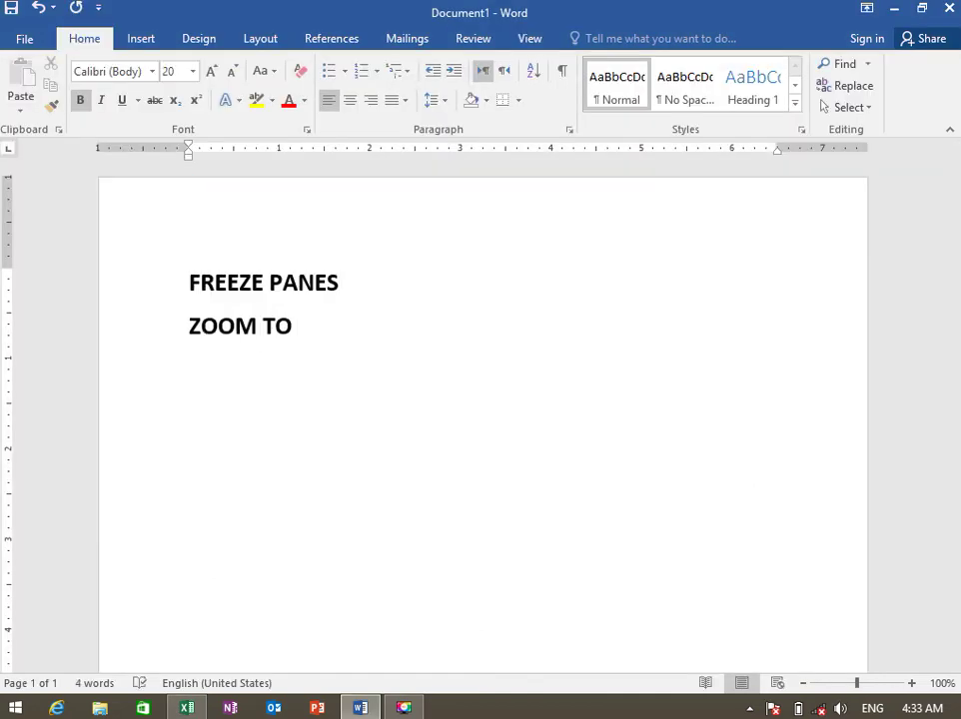
pyautogui.write('SELECTION')
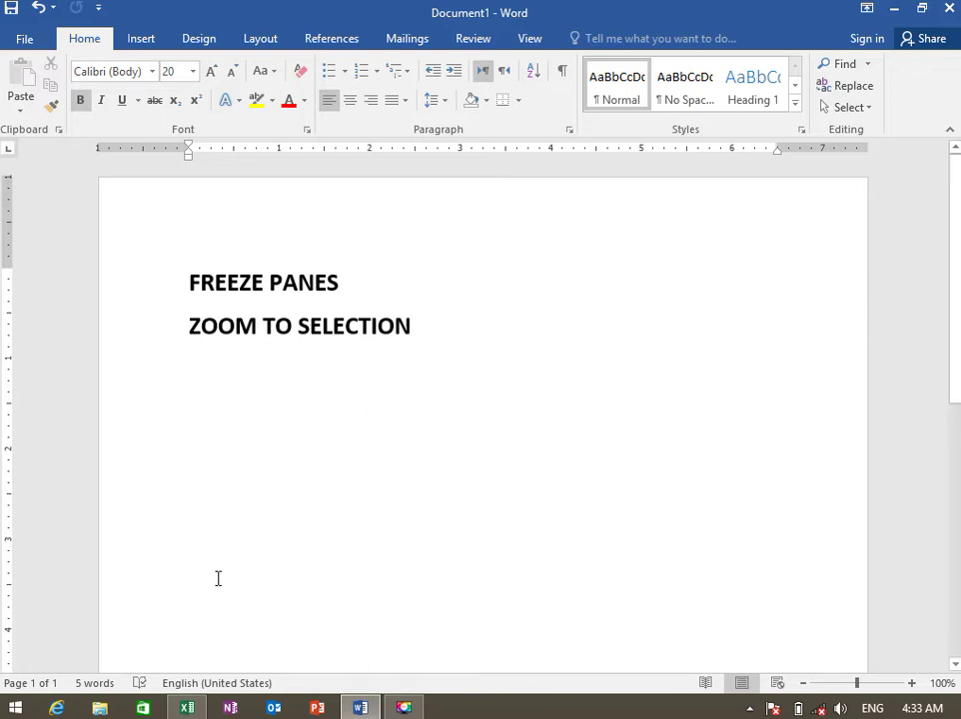
pyautogui.click(187, 707)
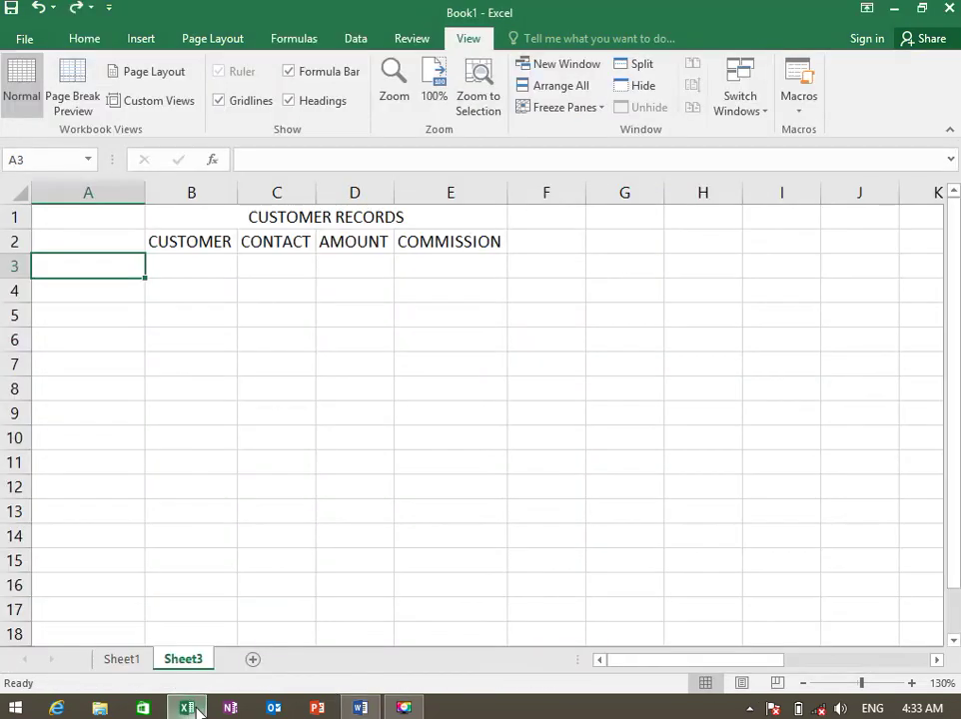
pyautogui.click(120, 659)
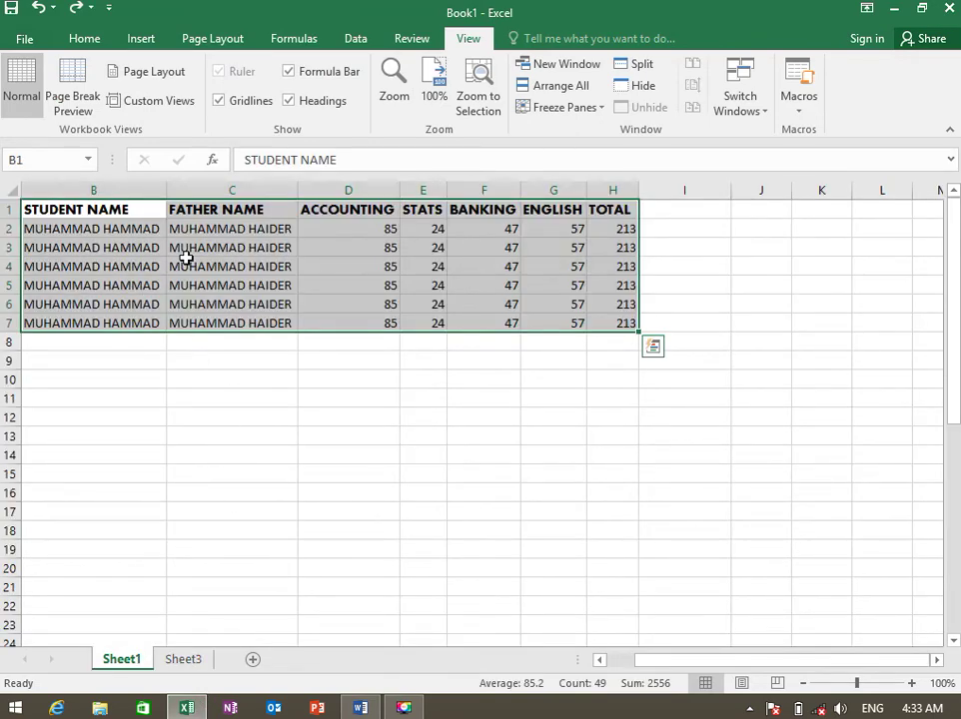
pyautogui.click(186, 258)
pyautogui.press('Up')
pyautogui.press('Left')
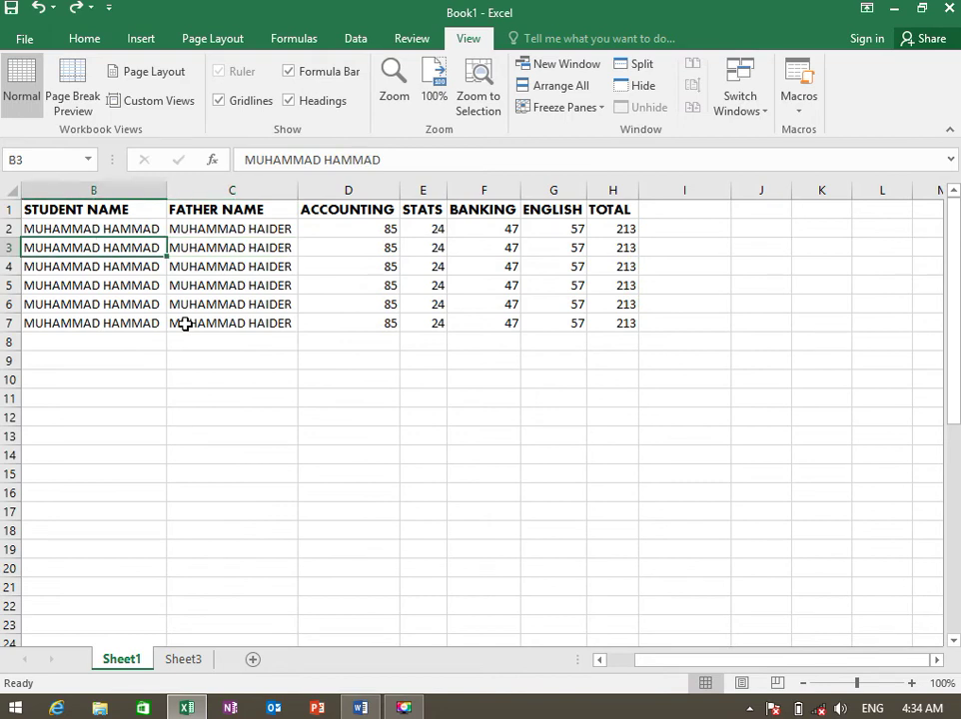
pyautogui.write('MUHMMAD')
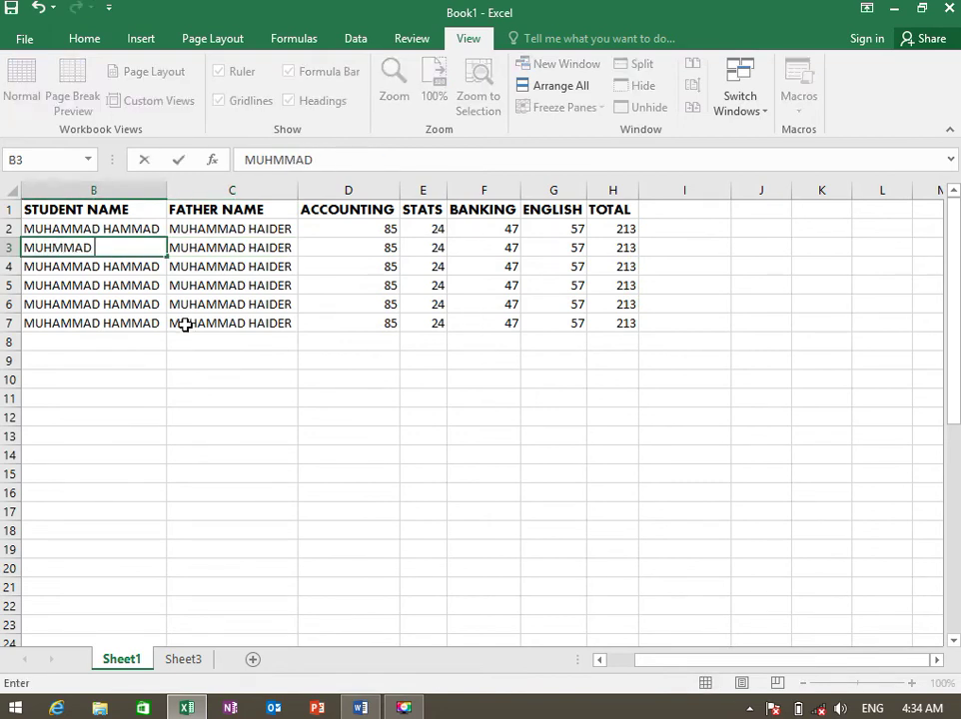
pyautogui.press('BackSpace')
pyautogui.press('BackSpace')
pyautogui.press('BackSpace')
pyautogui.press('BackSpace')
pyautogui.write('AMMAD ')
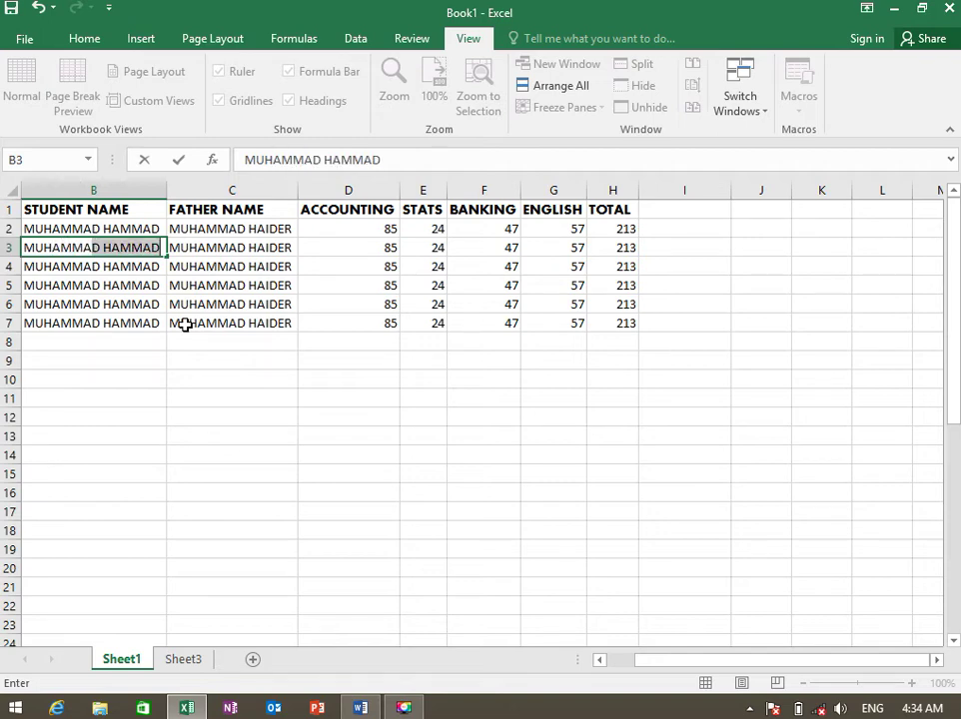
pyautogui.write('FURQAN')
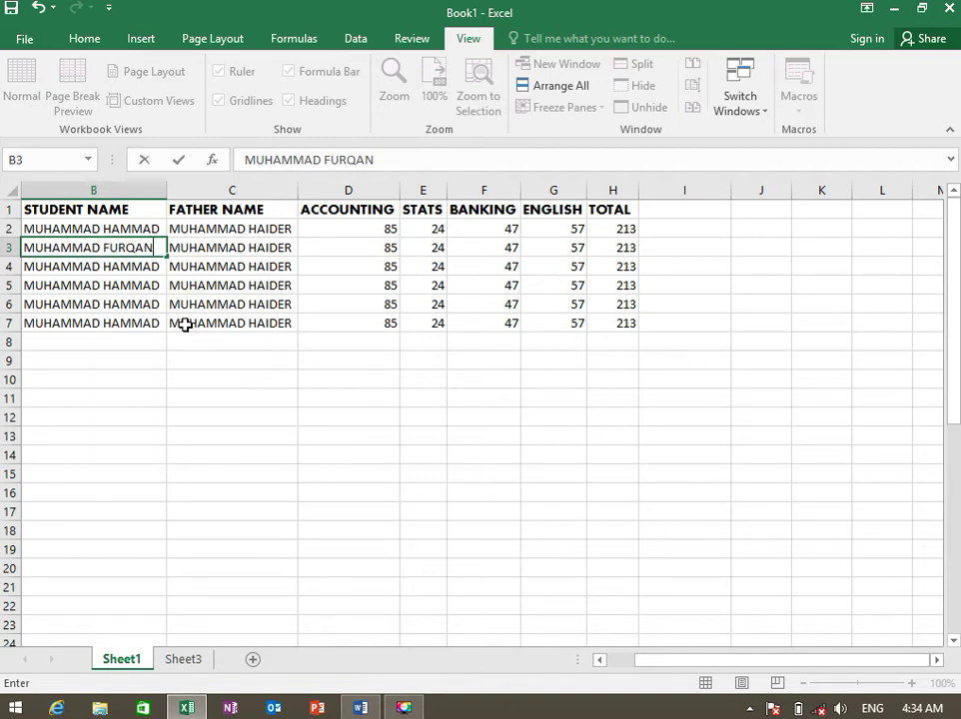
pyautogui.press('Tab')
pyautogui.press('F2')
pyautogui.hotkey('ctrl', 'shift', 'Left')
pyautogui.write('ALI')
pyautogui.press('Return')
pyautogui.press('Return')
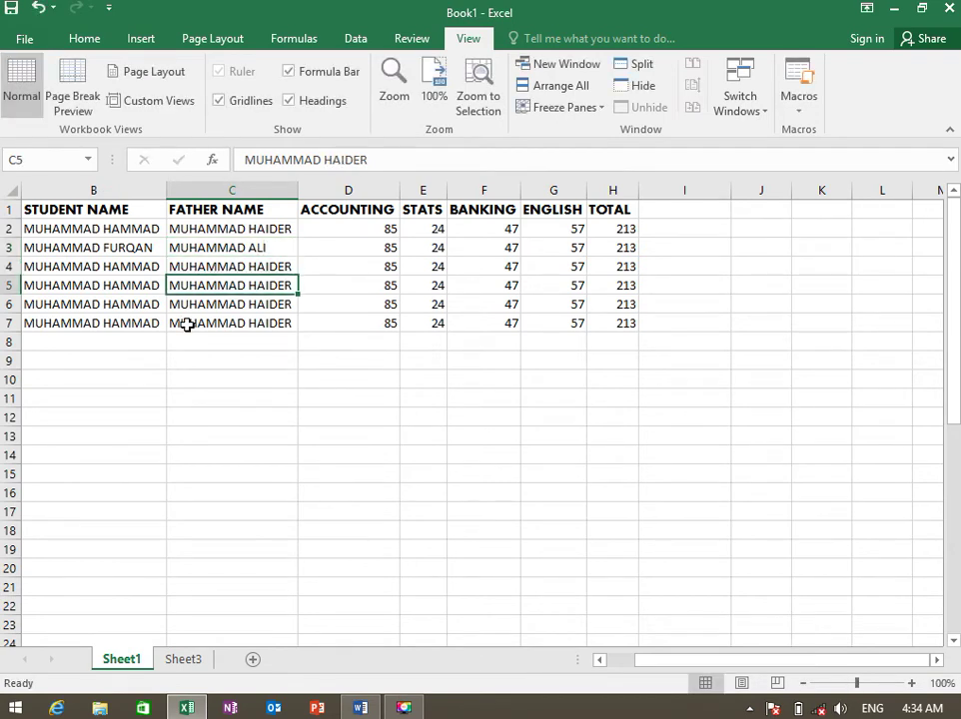
pyautogui.press('Up')
pyautogui.press('Left')
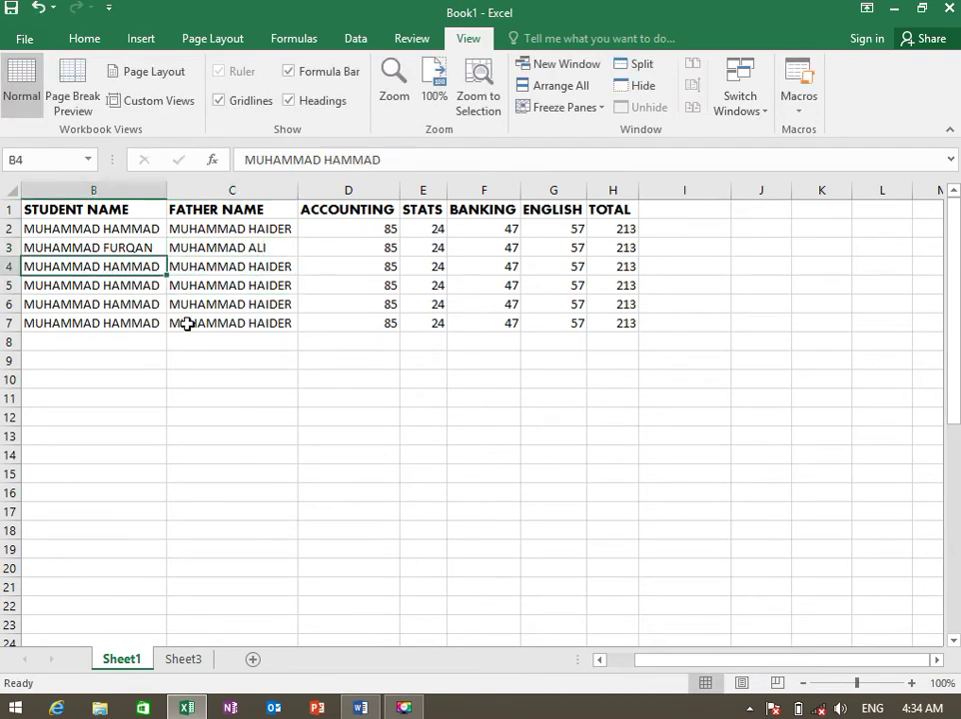
pyautogui.write('IMRAN KHAN')
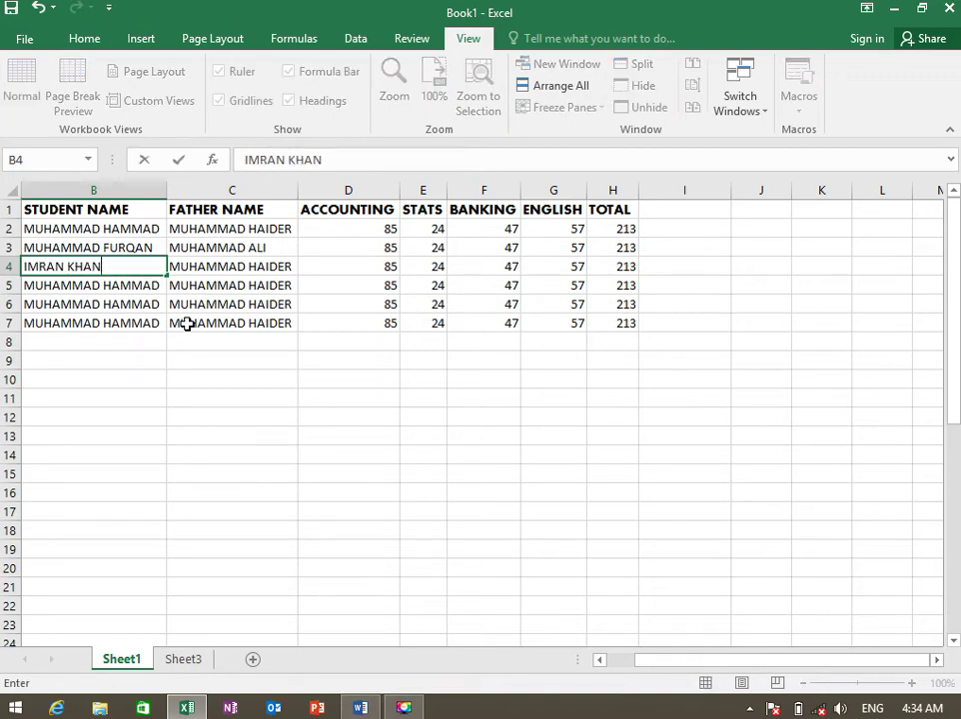
pyautogui.press('Tab')
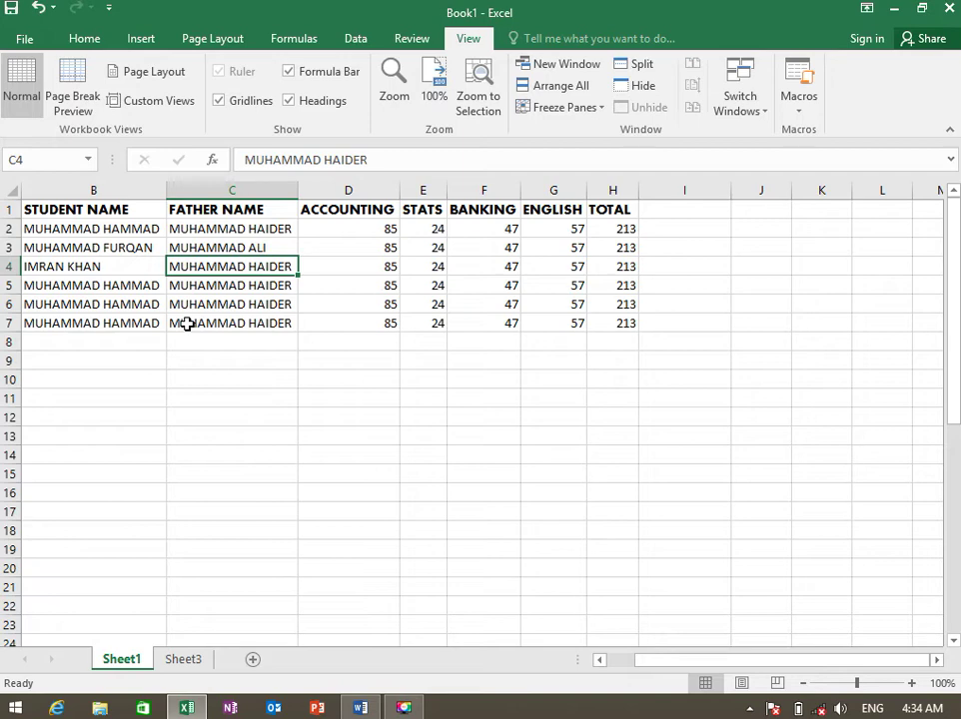
pyautogui.write('MUHMMAD')
pyautogui.press('BackSpace')
pyautogui.press('BackSpace')
pyautogui.press('BackSpace')
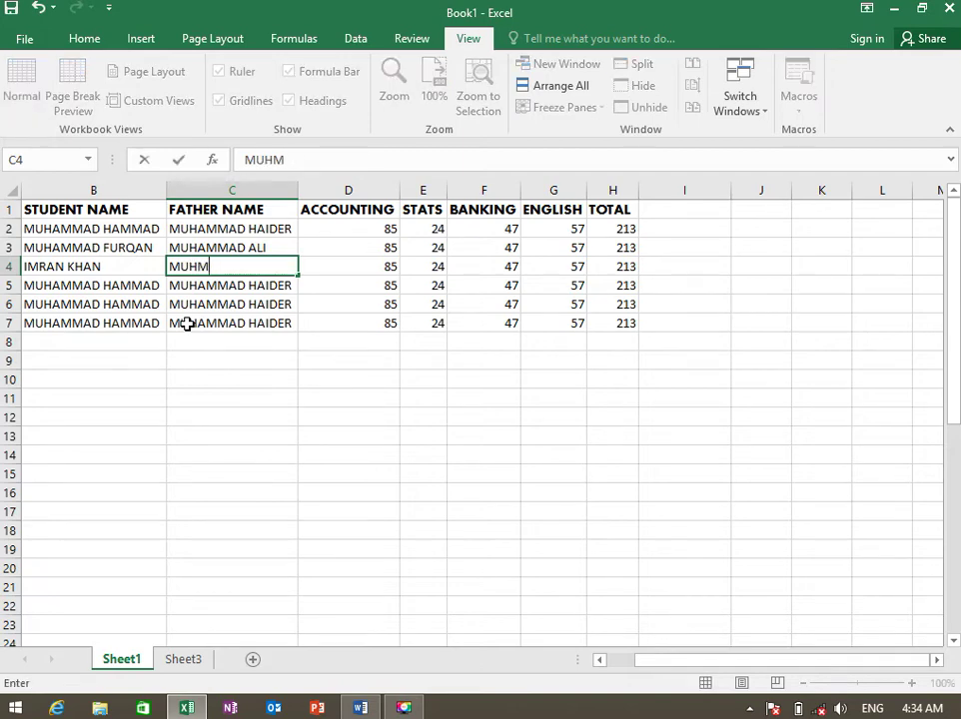
pyautogui.press('BackSpace')
pyautogui.write('AMMAD AL')
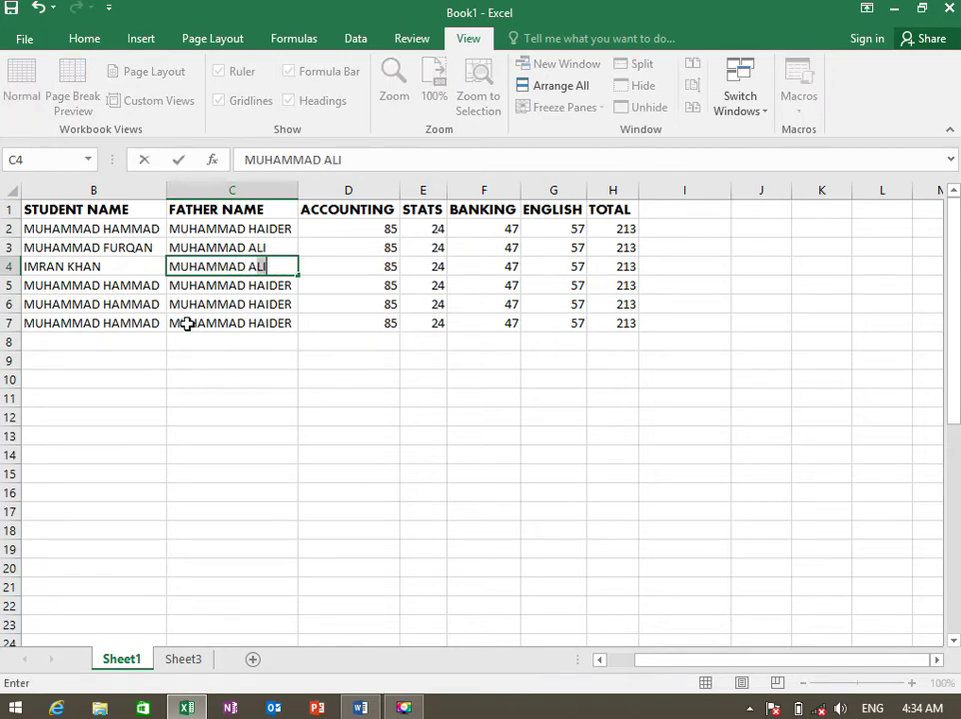
pyautogui.press('BackSpace')
pyautogui.press('BackSpace')
pyautogui.write('KRAM')
pyautogui.press('Return')
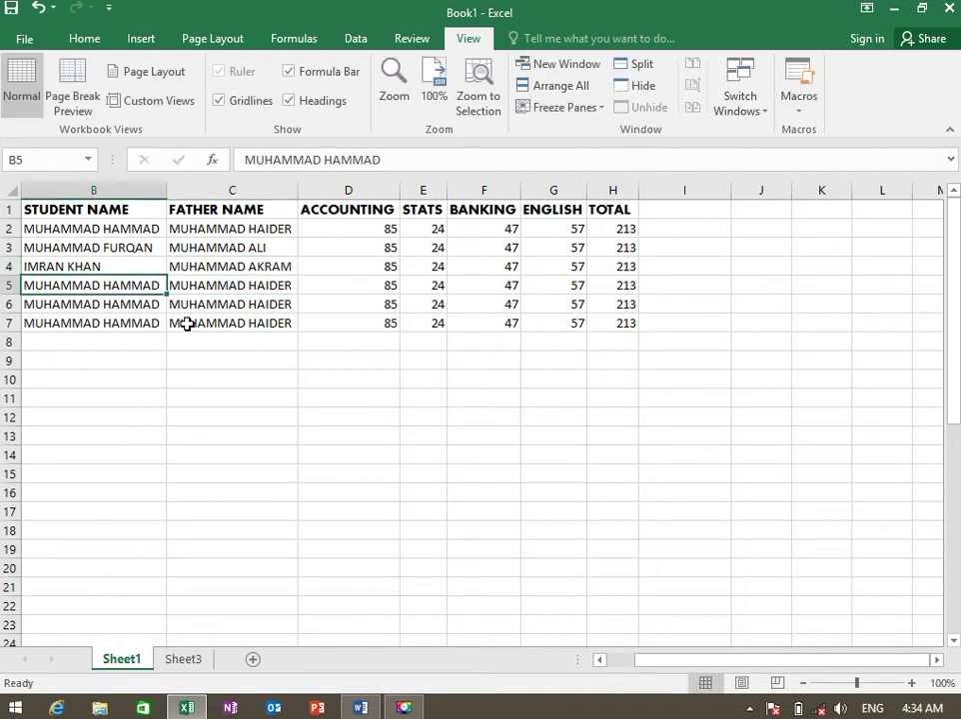
pyautogui.write('SHA')
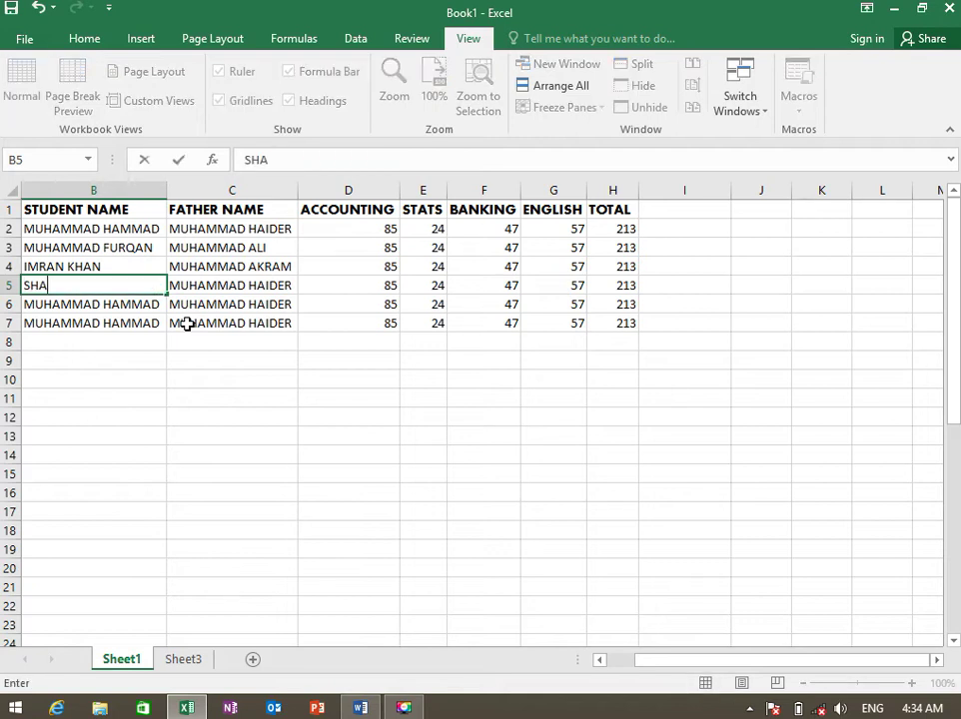
pyautogui.write('RJEEL HUSSAIN')
pyautogui.press('Tab')
pyautogui.write('SHOUKAT ')
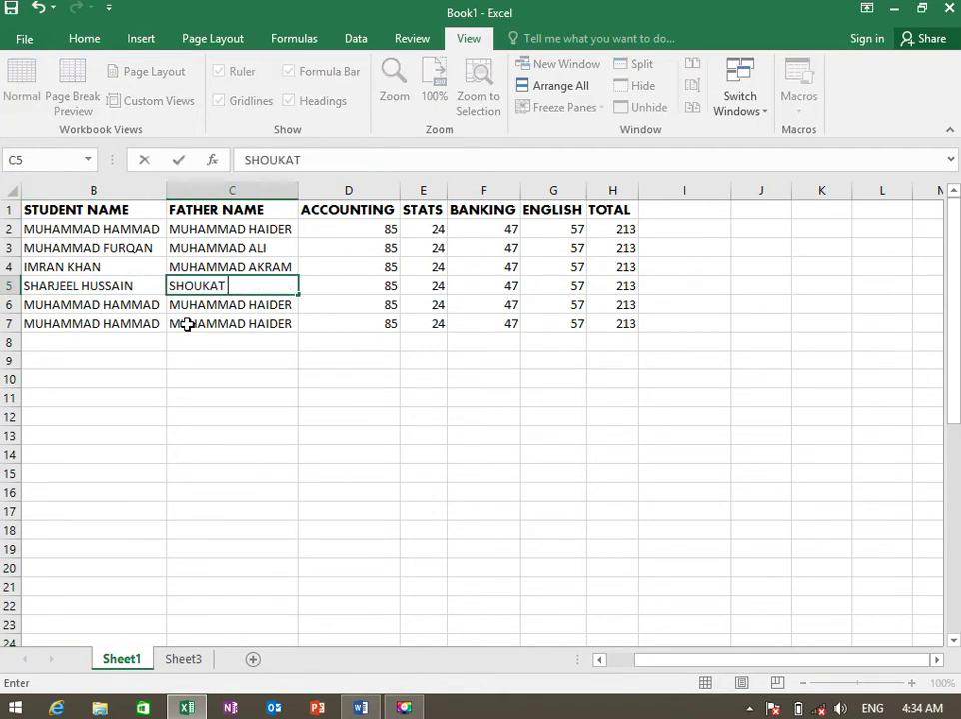
pyautogui.write('HUSSAIN')
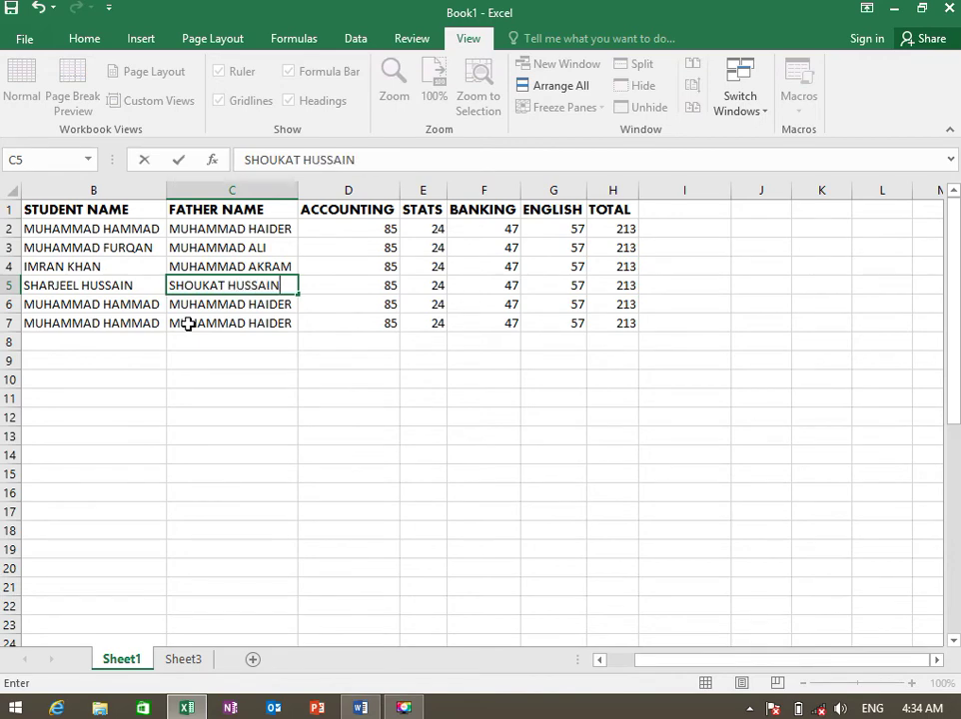
pyautogui.press('Return')
# Clear the duplicate records in B6:H7, leaving four distinct students
pyautogui.hotkey('shift', 'Left')
pyautogui.hotkey('shift', 'Down')
pyautogui.hotkey('shift', 'Up')
pyautogui.hotkey('shift', 'Right')
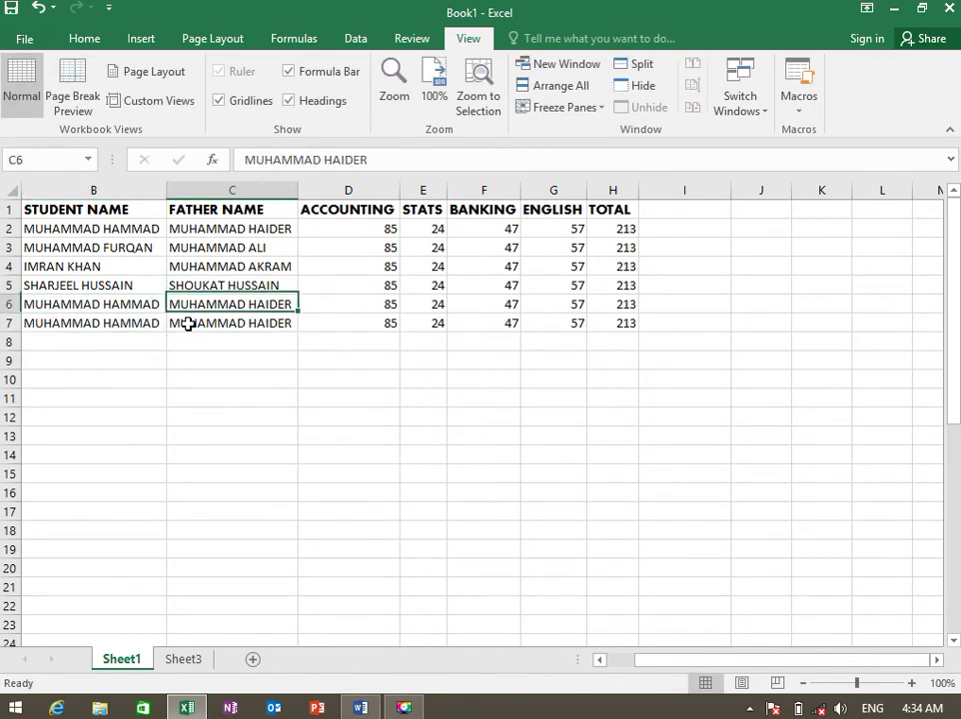
pyautogui.press('Down')
pyautogui.press('Left')
pyautogui.press('Up')
pyautogui.hotkey('shift', 'Down')
pyautogui.hotkey('ctrl', 'shift', 'Right')
pyautogui.press('Delete')
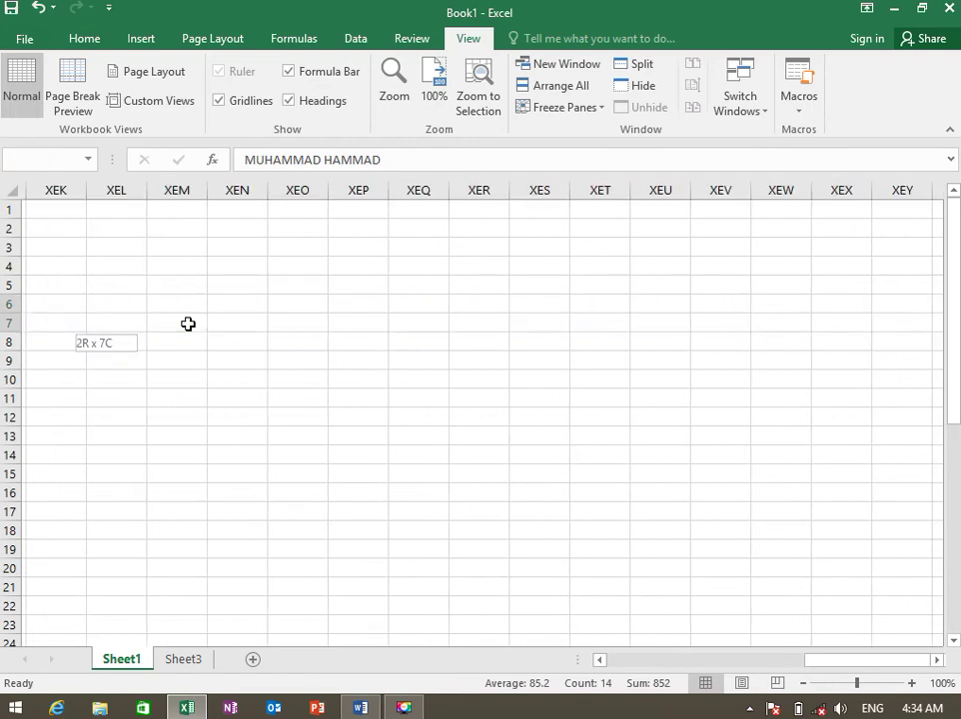
pyautogui.press('Up')
pyautogui.press('Up')
pyautogui.press('Up')
pyautogui.press('Up')
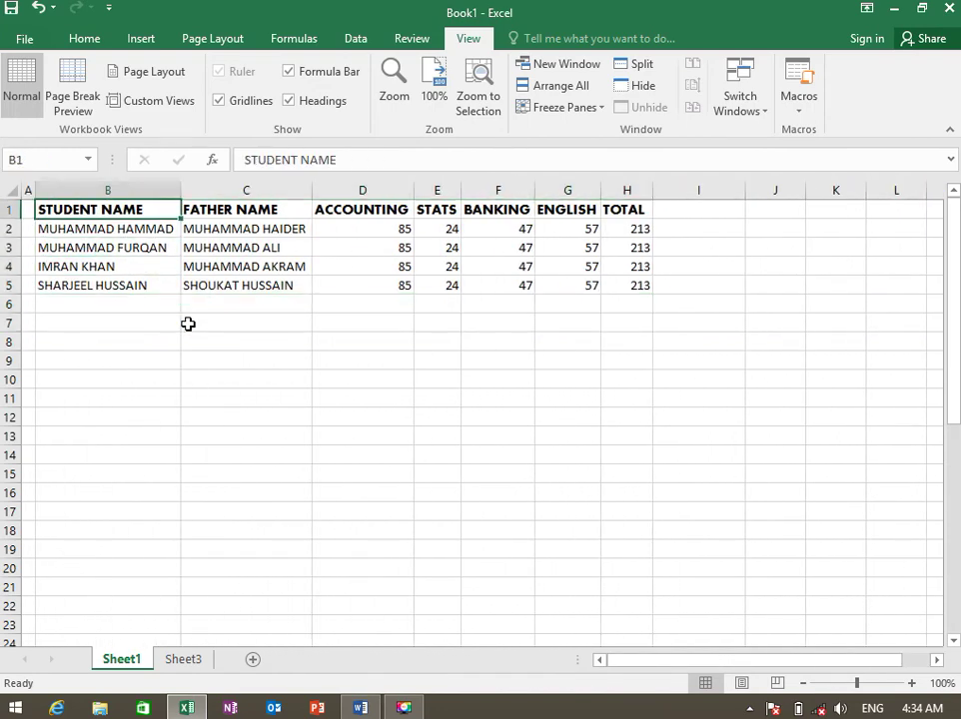
pyautogui.click(92, 37)
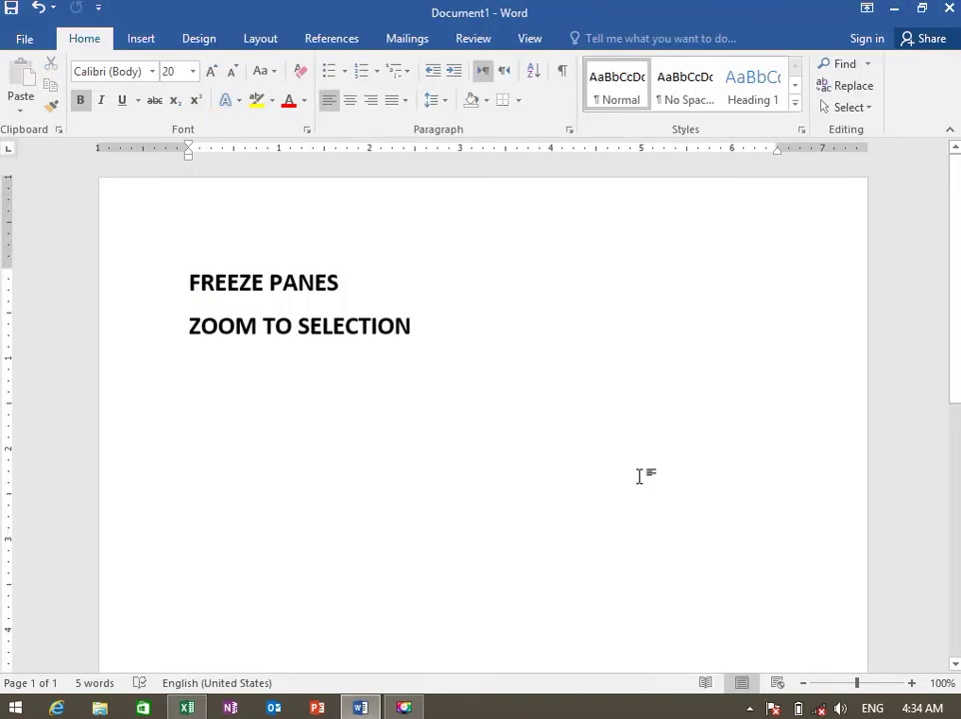
pyautogui.press('Return')
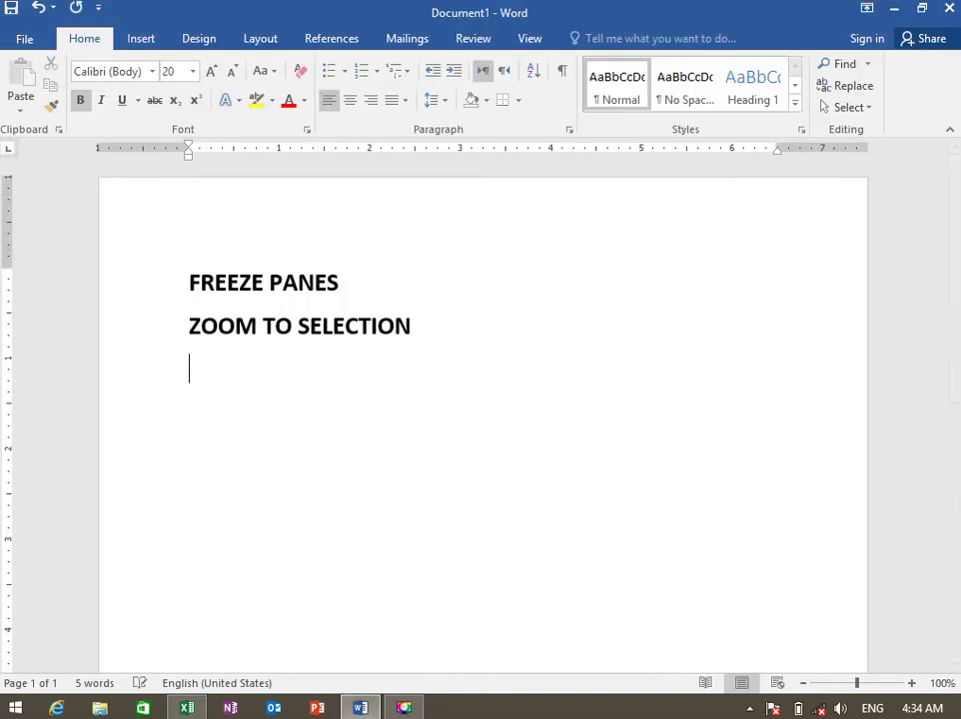
# Type FIND AND REPLACE as the third Word note and switch back to Excel
pyautogui.write('FIND AND REPLACE')
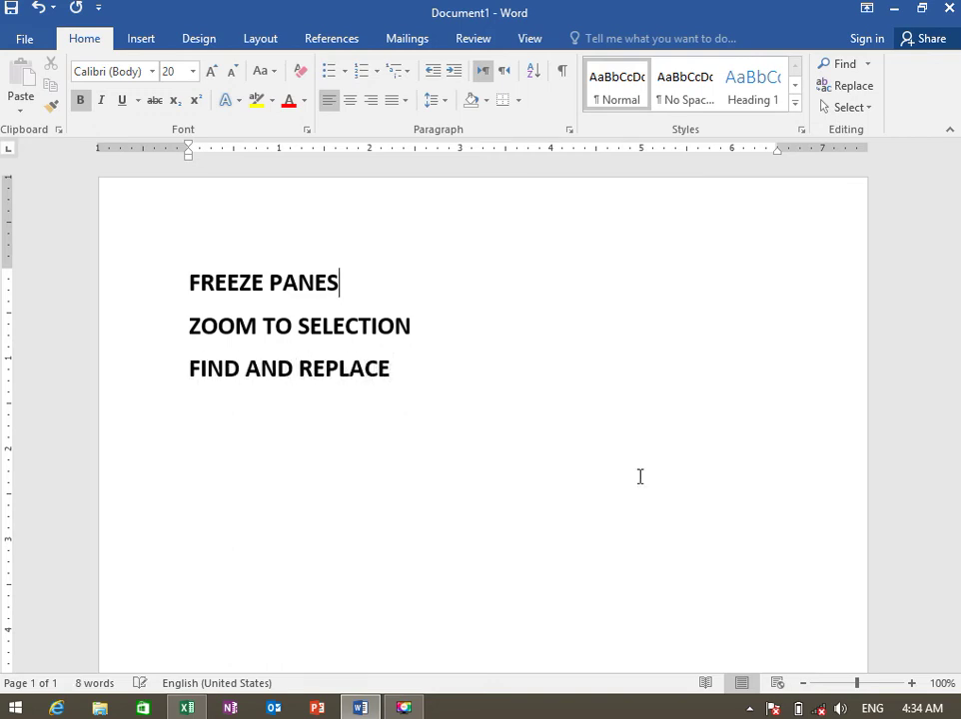
pyautogui.hotkey('alt', 'Tab')
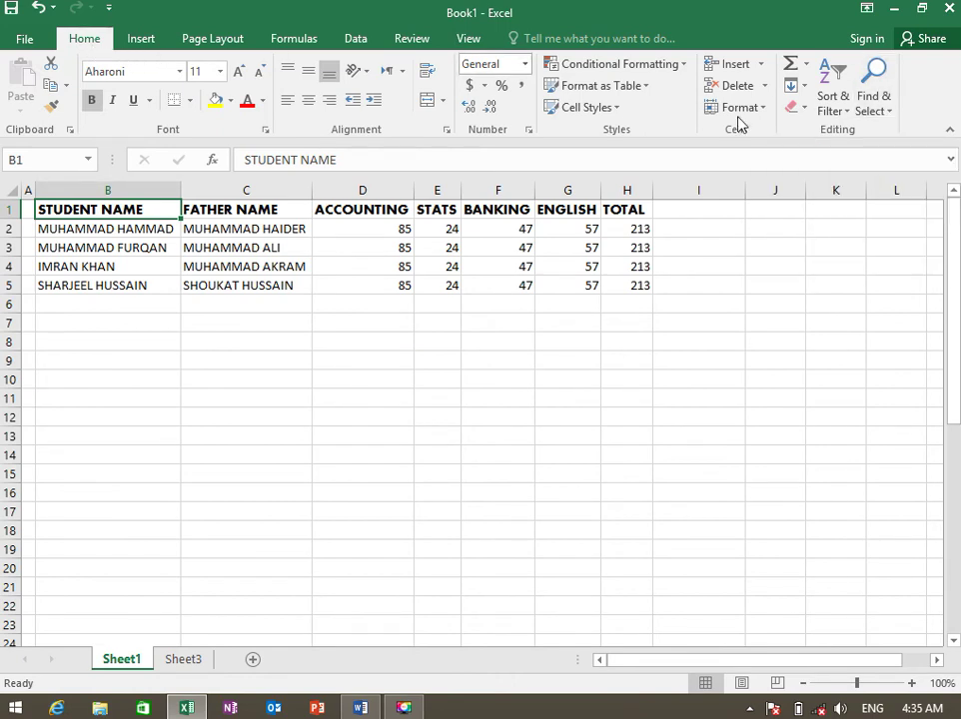
# Search Sheet1 for MUHAMMAD and step through every match in columns B and C
pyautogui.click(888, 112)
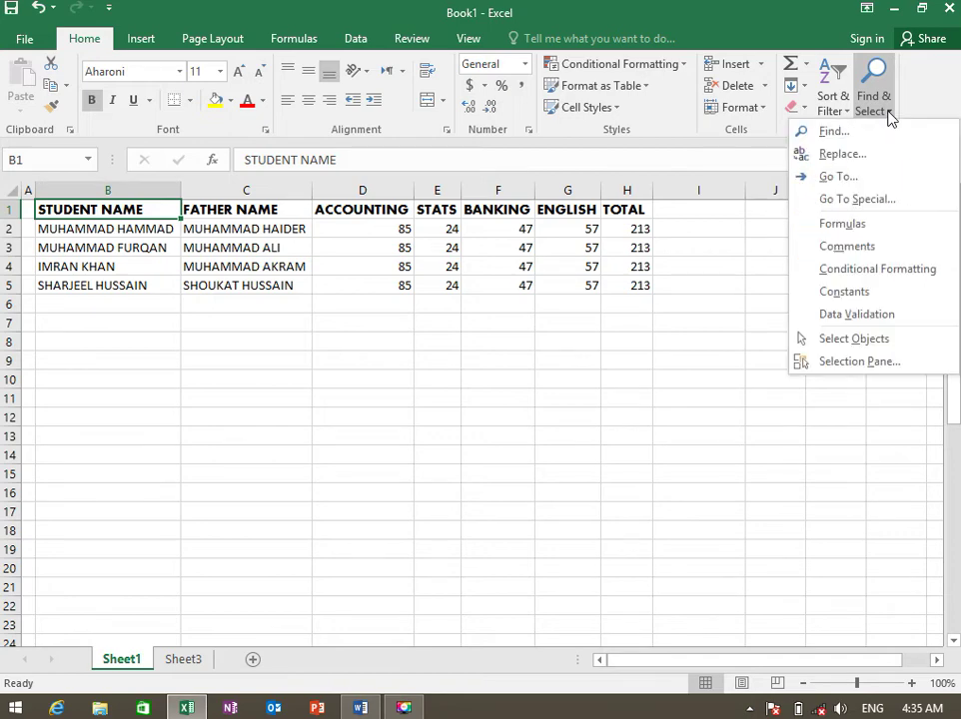
pyautogui.click(871, 131)
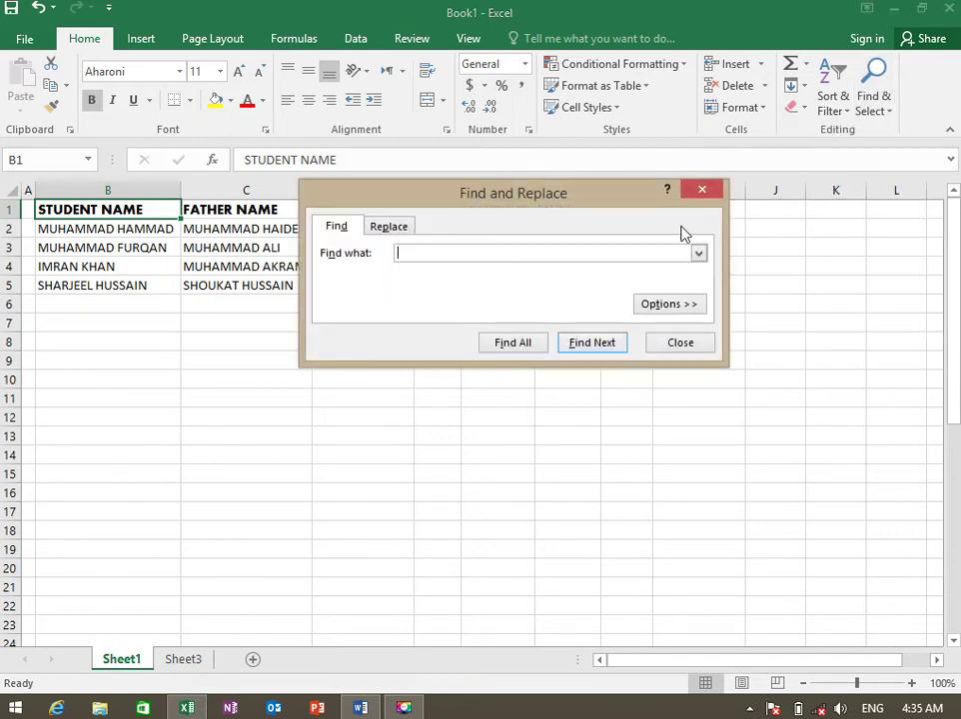
pyautogui.click(692, 306)
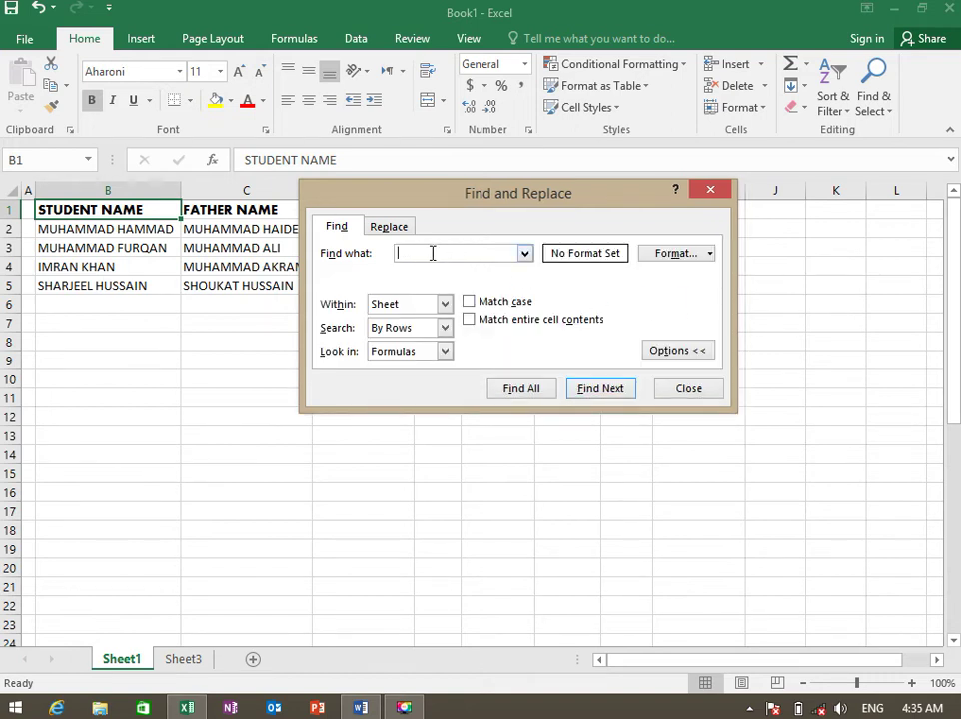
pyautogui.click(689, 349)
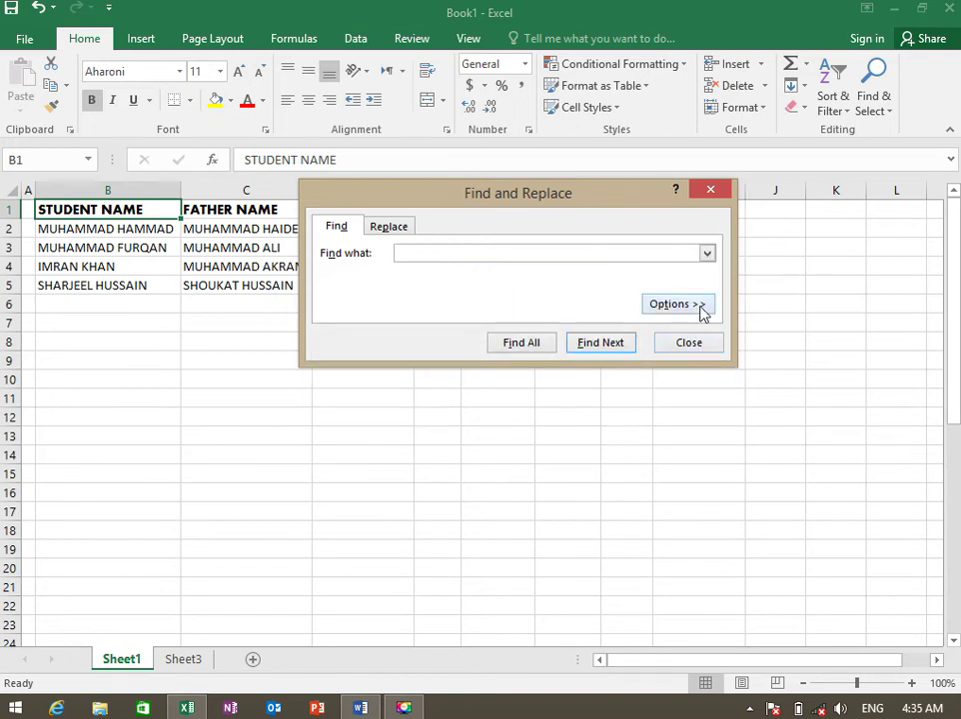
pyautogui.click(699, 306)
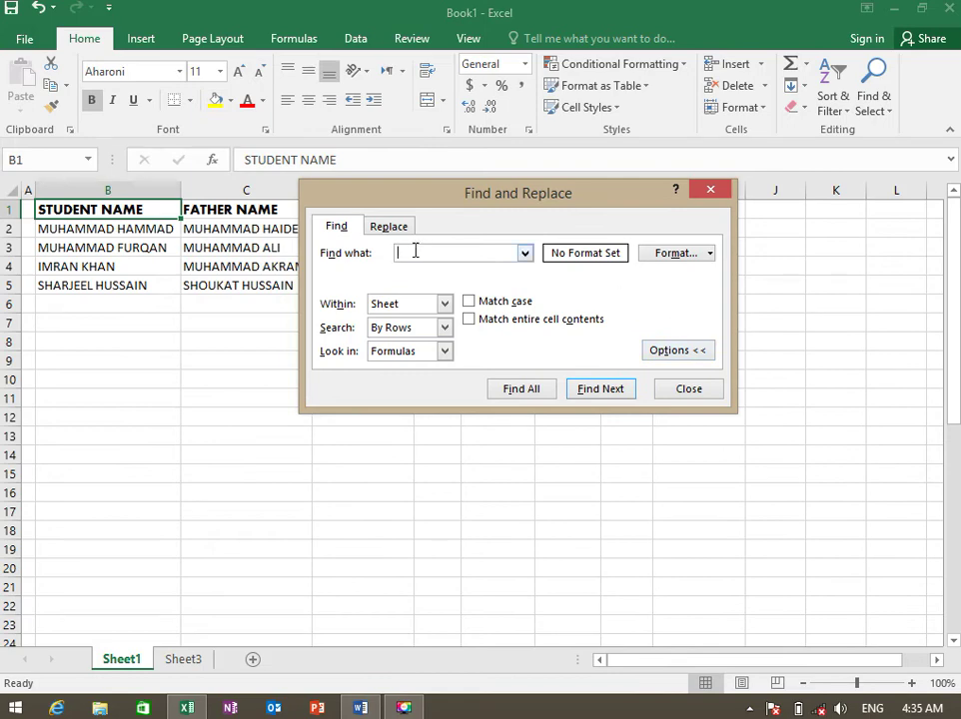
pyautogui.moveTo(448, 194); pyautogui.dragTo(480, 276)
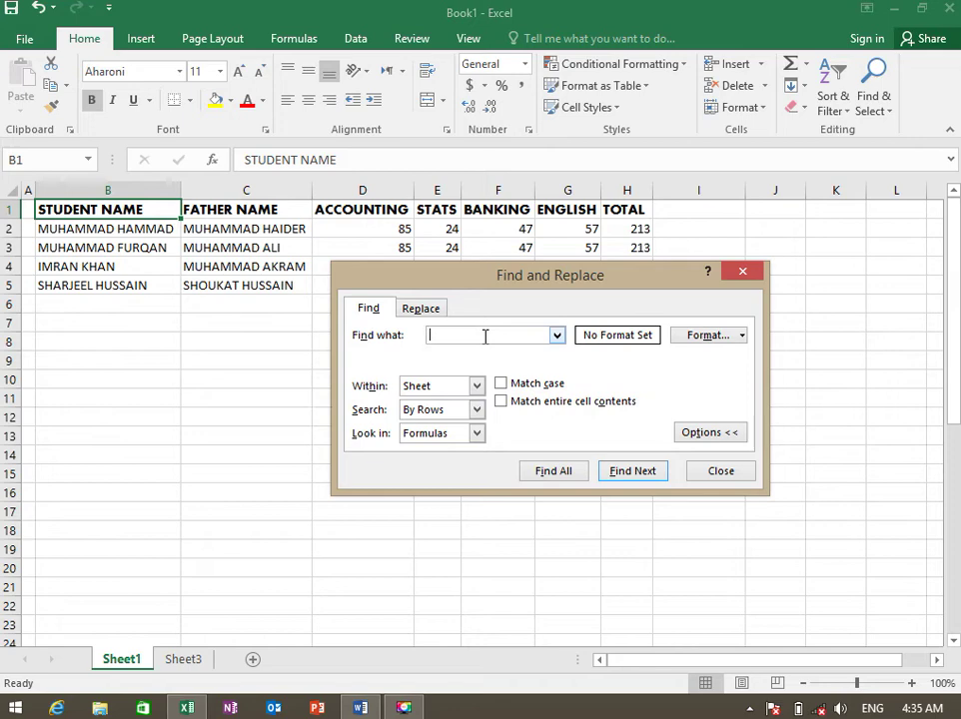
pyautogui.write('MUHAMAD')
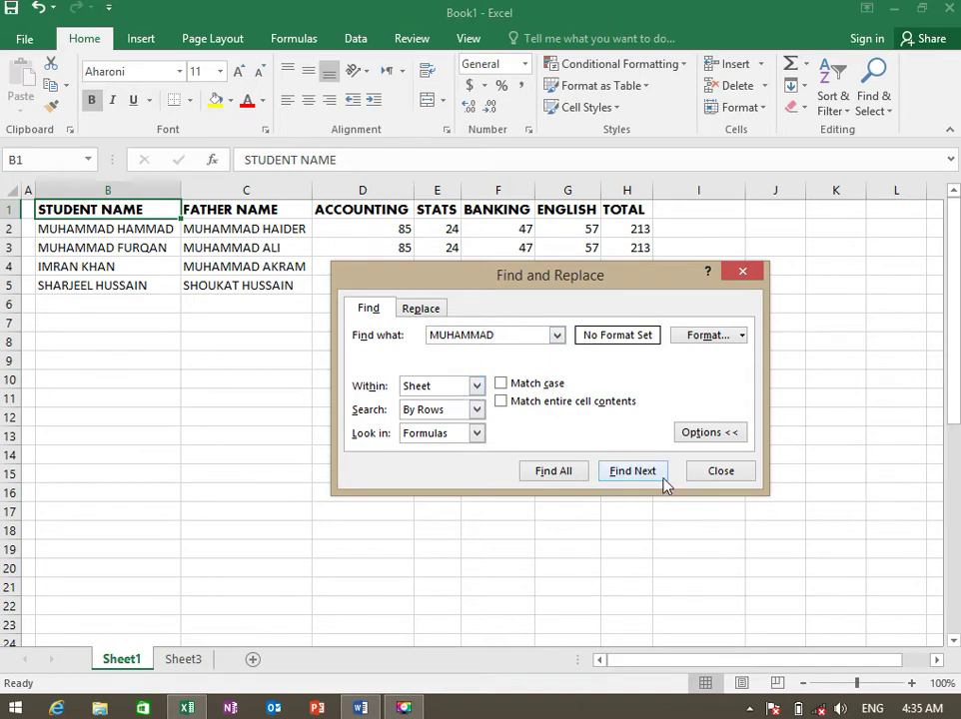
pyautogui.click(632, 475)
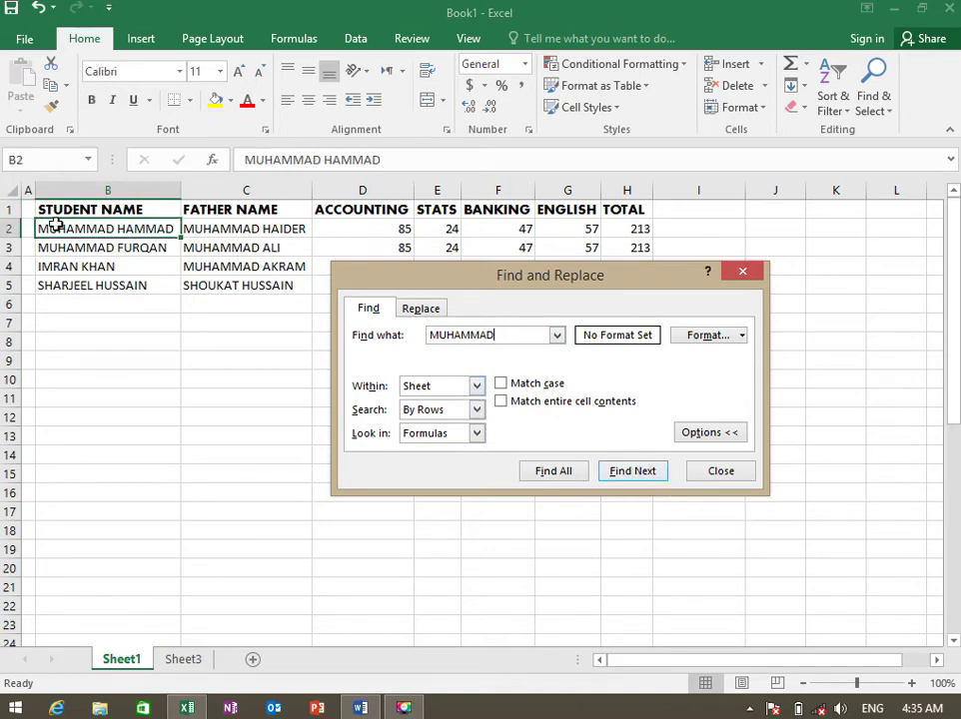
pyautogui.click(633, 473)
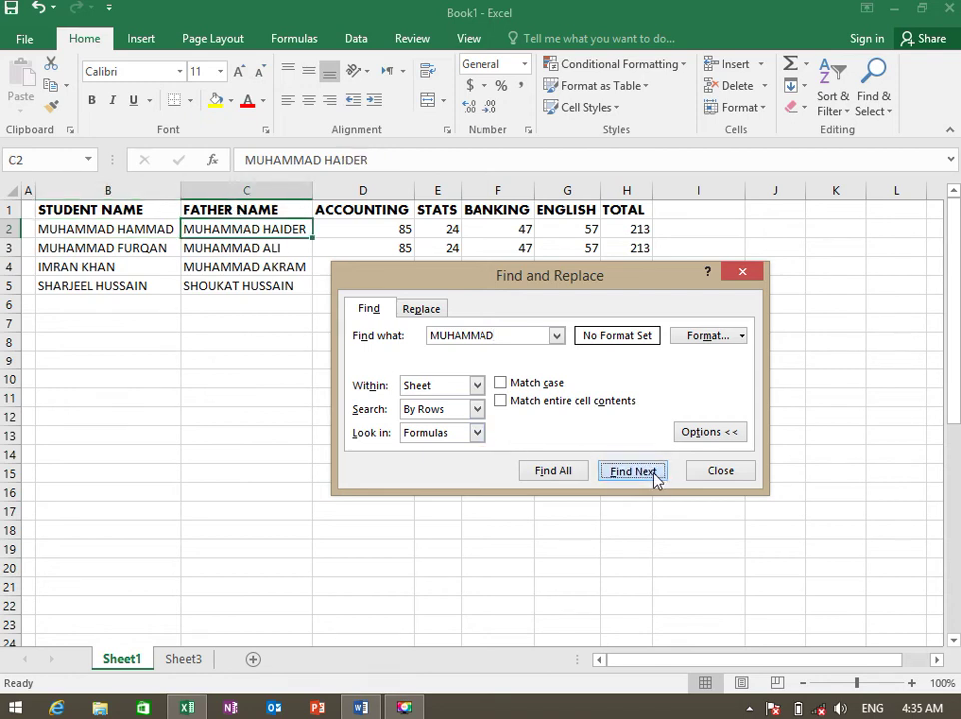
pyautogui.click(655, 477)
pyautogui.click(655, 478)
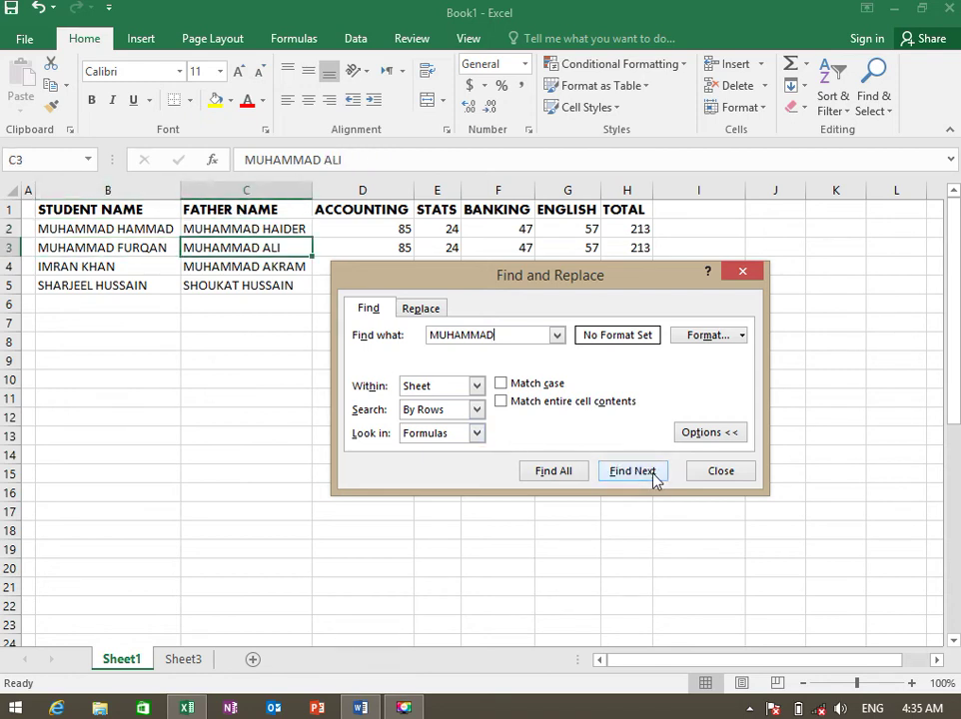
pyautogui.click(655, 478)
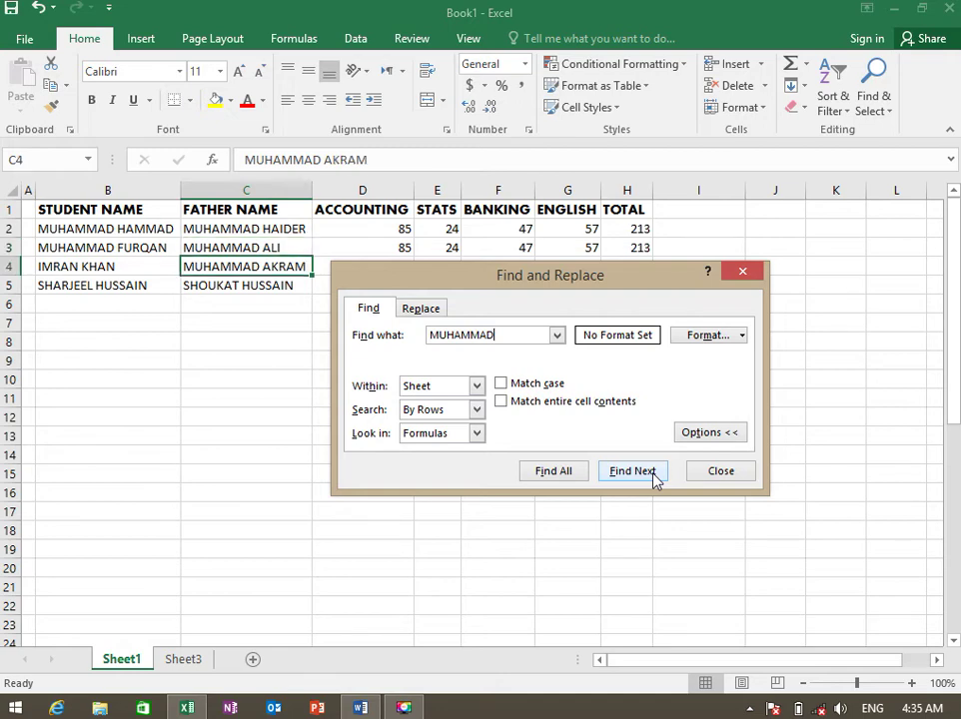
pyautogui.click(655, 478)
pyautogui.click(655, 477)
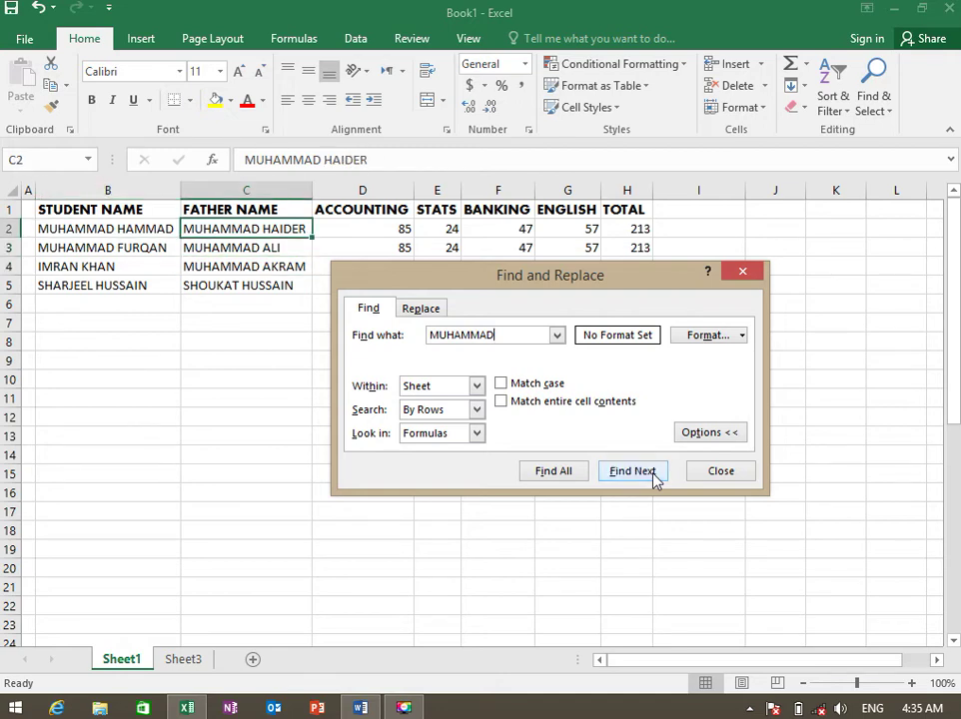
pyautogui.click(655, 478)
pyautogui.click(655, 477)
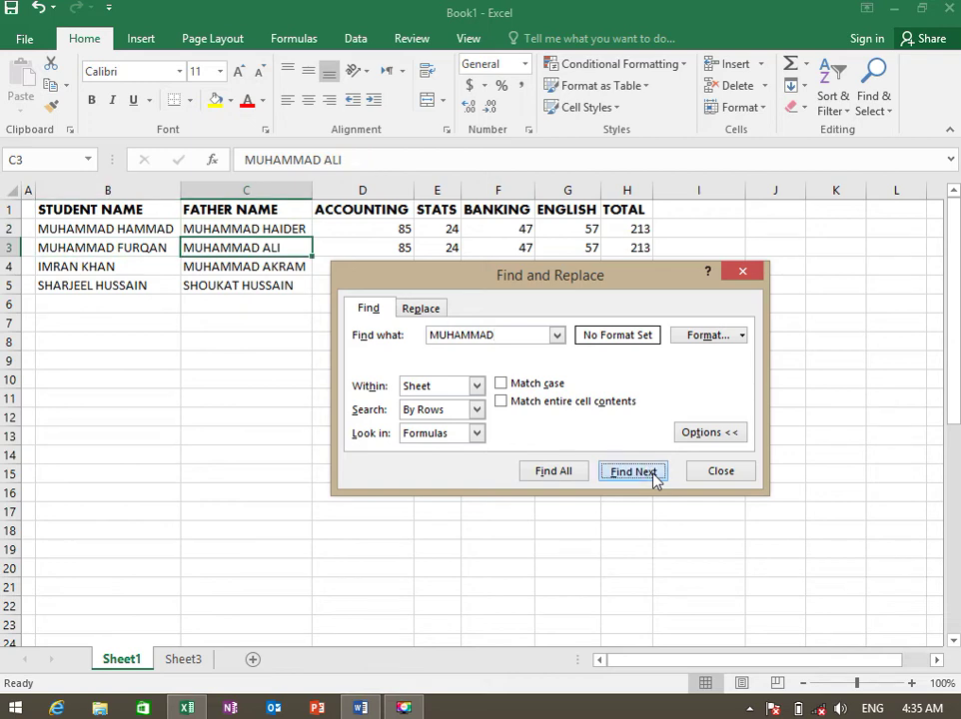
pyautogui.click(655, 478)
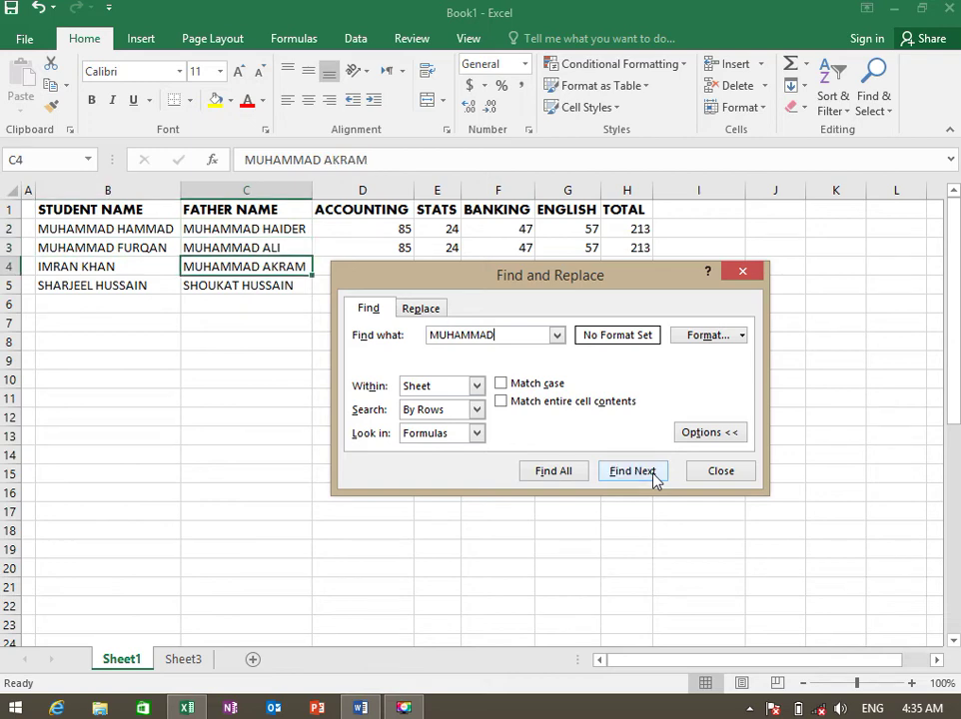
# Repeat the MUHAMMAD search matching entire cell contents, dismiss the not-found message, and close Find
pyautogui.click(501, 403)
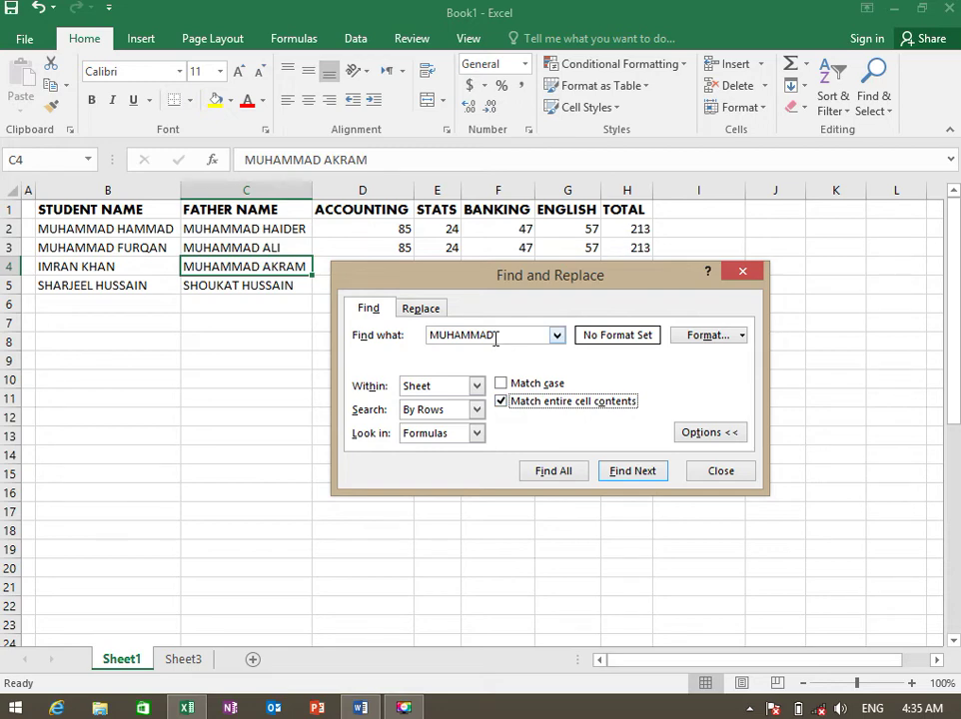
pyautogui.click(646, 480)
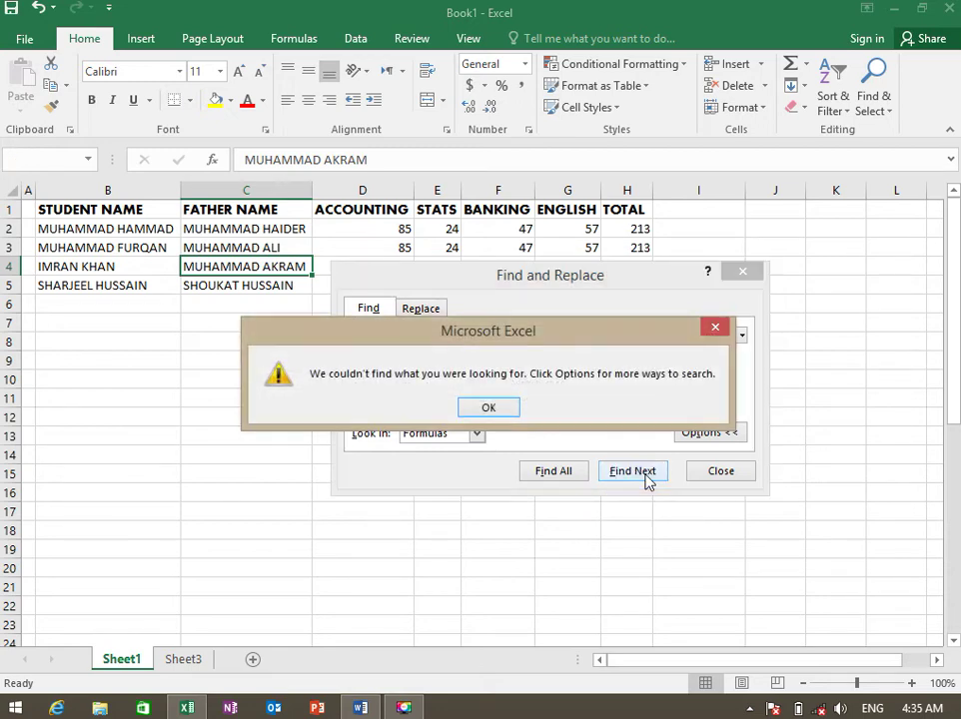
pyautogui.click(488, 409)
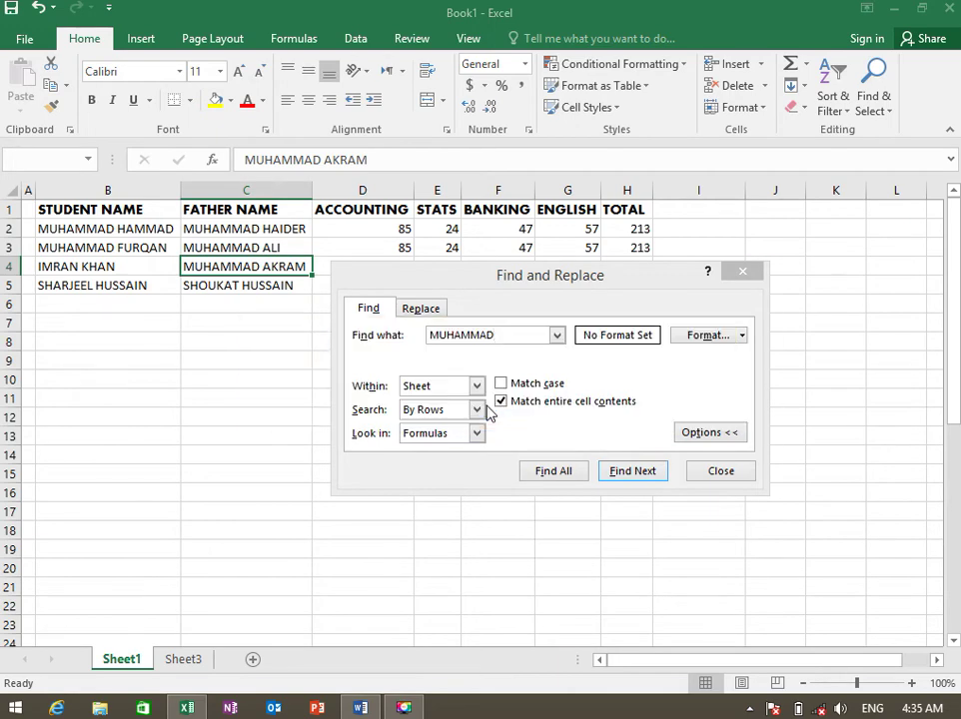
pyautogui.click(742, 272)
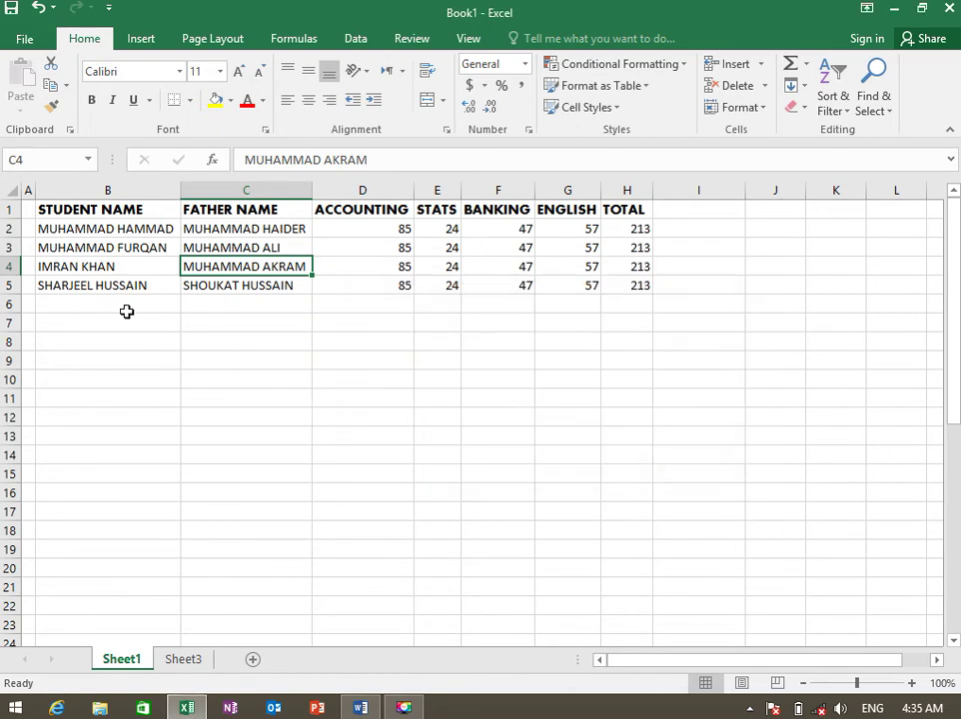
# Enter MUHAMMAD alone in cell B6
pyautogui.click(128, 307)
pyautogui.write('MUHAMMAD')
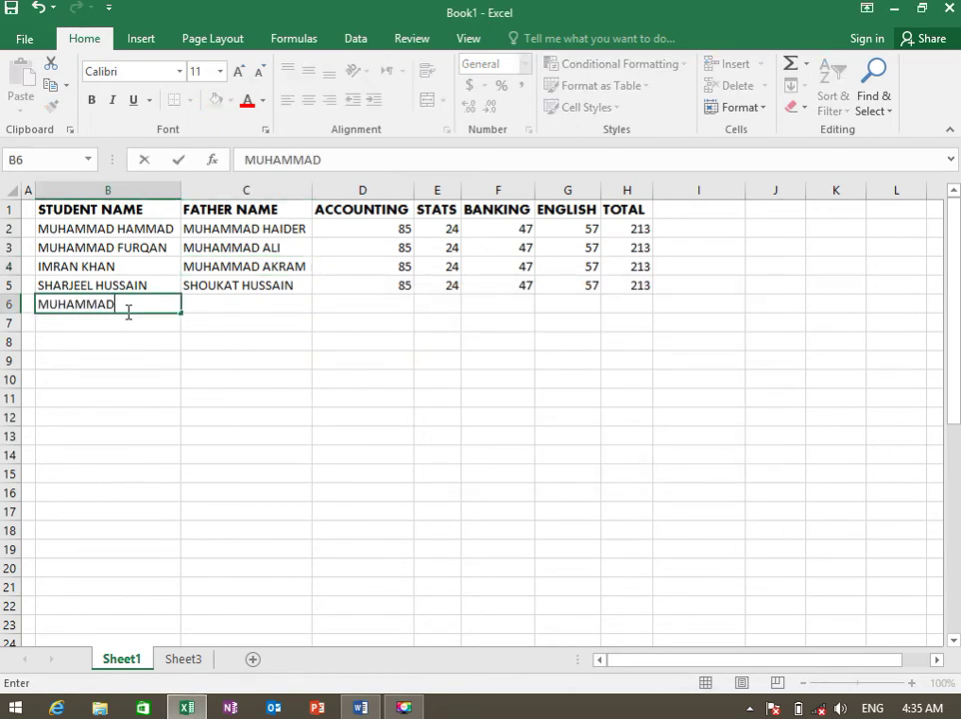
pyautogui.press('Return')
pyautogui.press('Up')
pyautogui.press('Right')
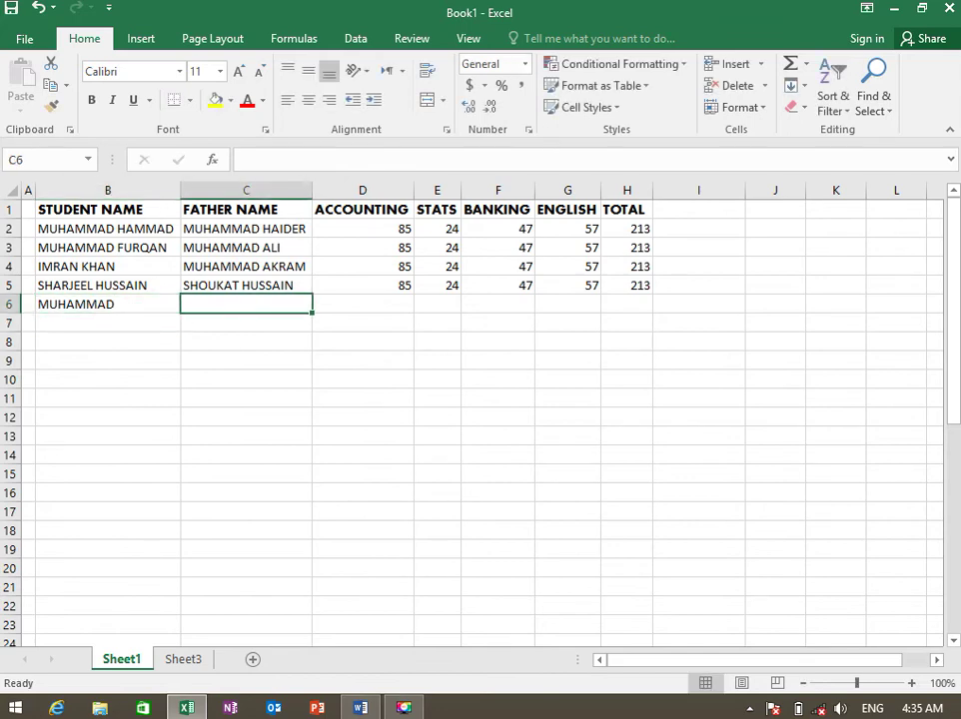
# Rerun the whole-cell Find for MUHAMMAD, which now locates cell B6
pyautogui.click(887, 111)
pyautogui.click(829, 129)
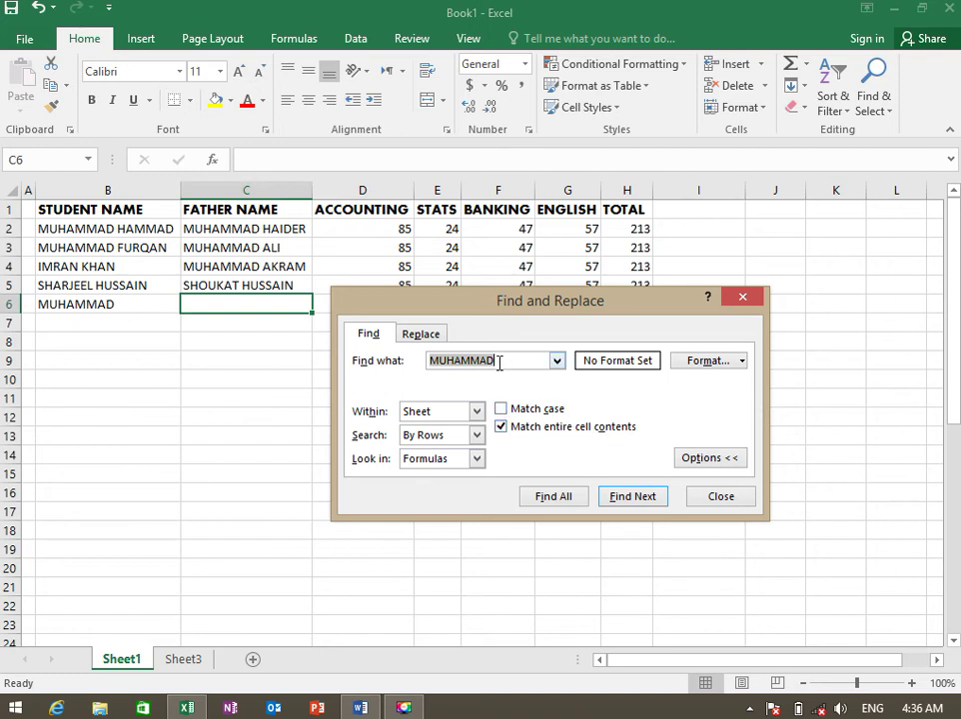
pyautogui.click(620, 496)
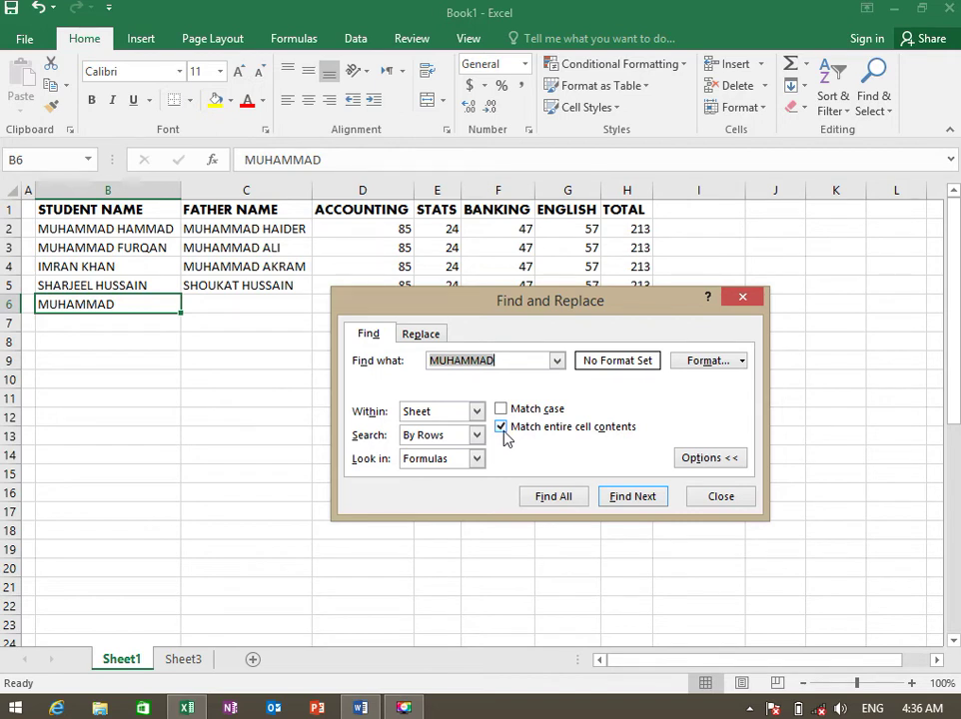
# Reopen the Replace dialog, select the MUHAMMAD search text, then close it without replacing anything
pyautogui.click(415, 337)
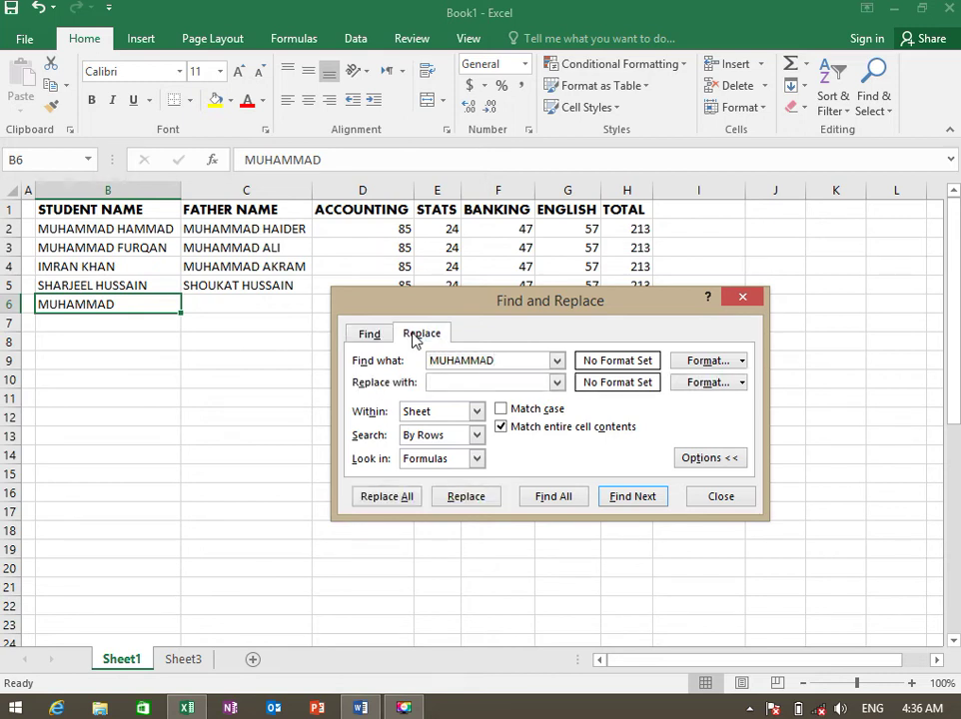
pyautogui.click(743, 298)
pyautogui.click(877, 108)
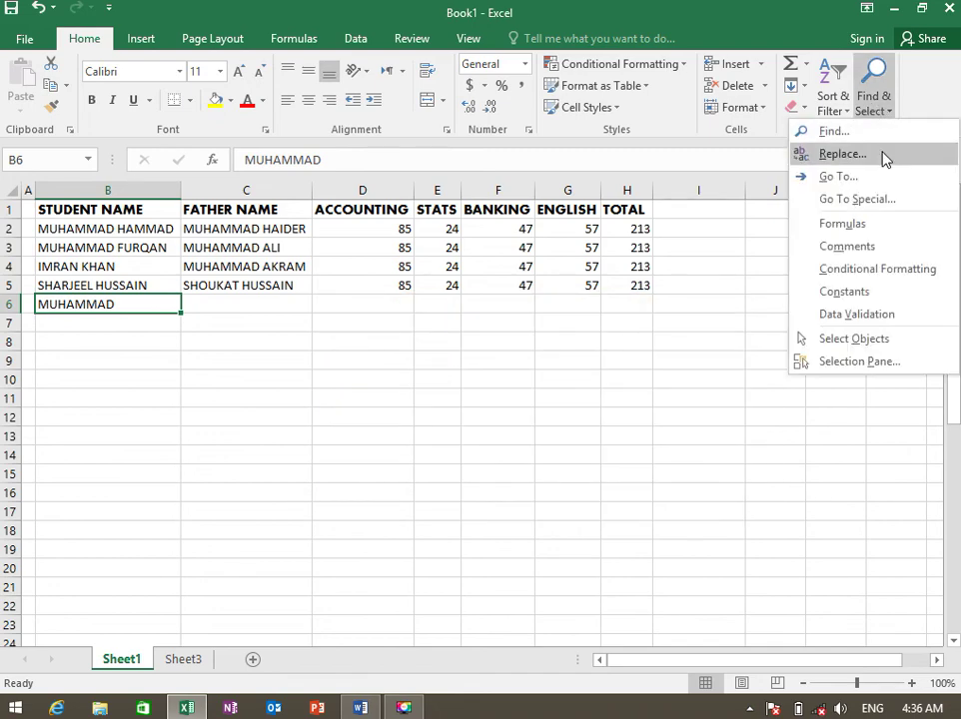
pyautogui.click(886, 155)
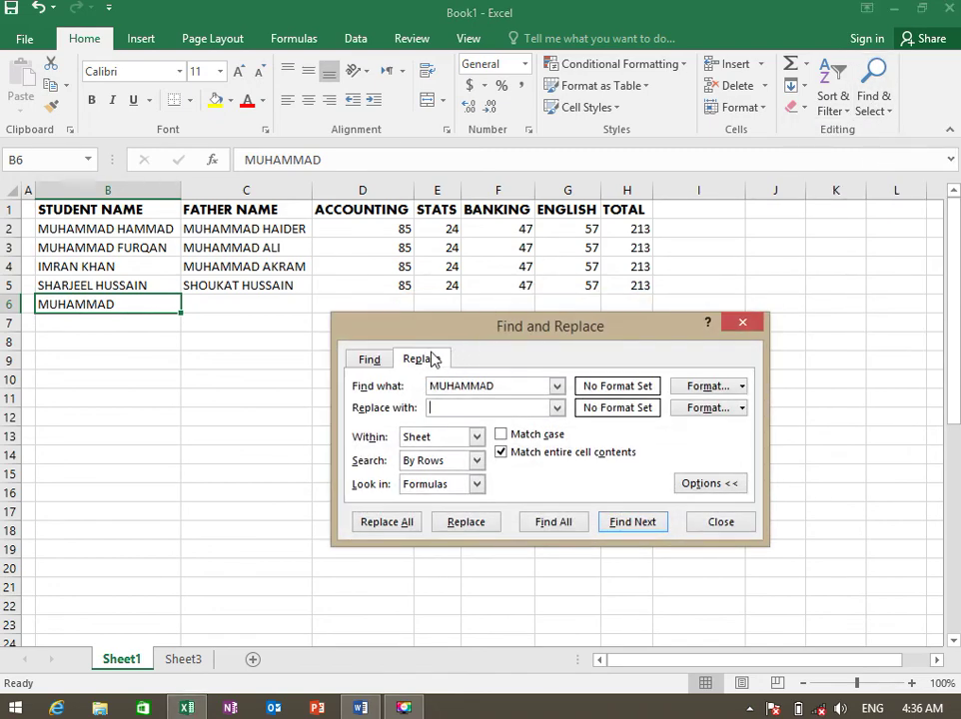
pyautogui.moveTo(515, 385); pyautogui.dragTo(423, 391)
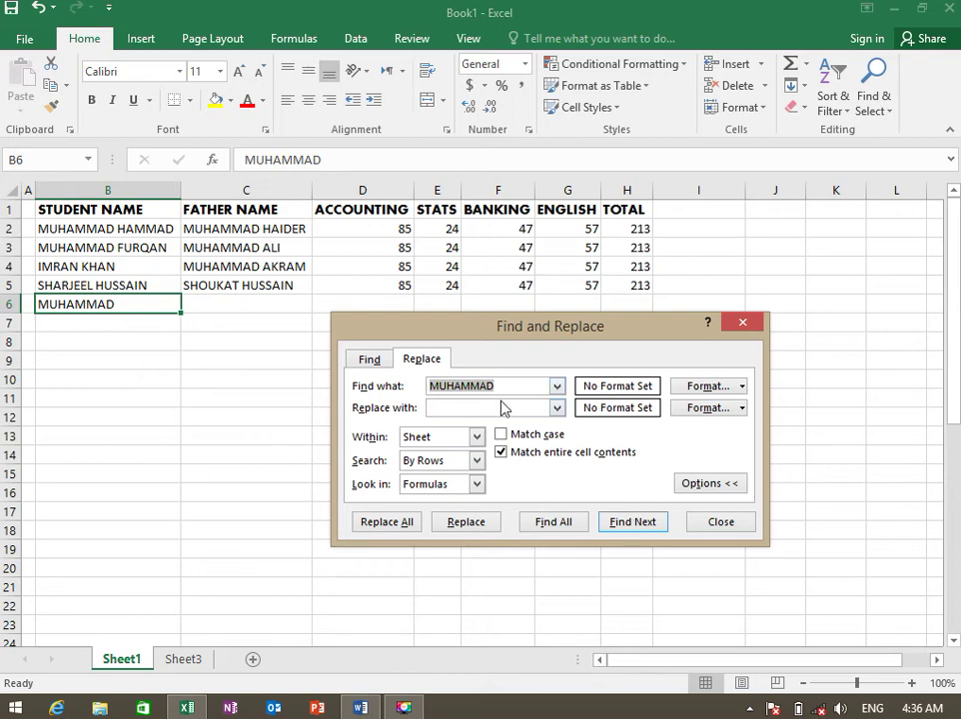
pyautogui.click(496, 409)
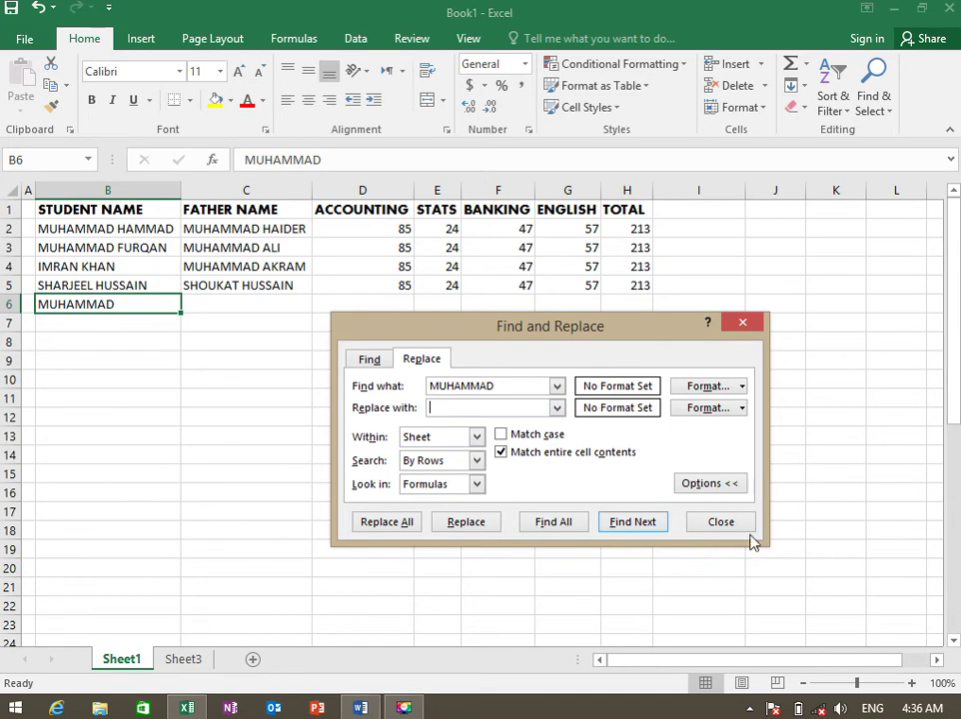
pyautogui.click(721, 522)
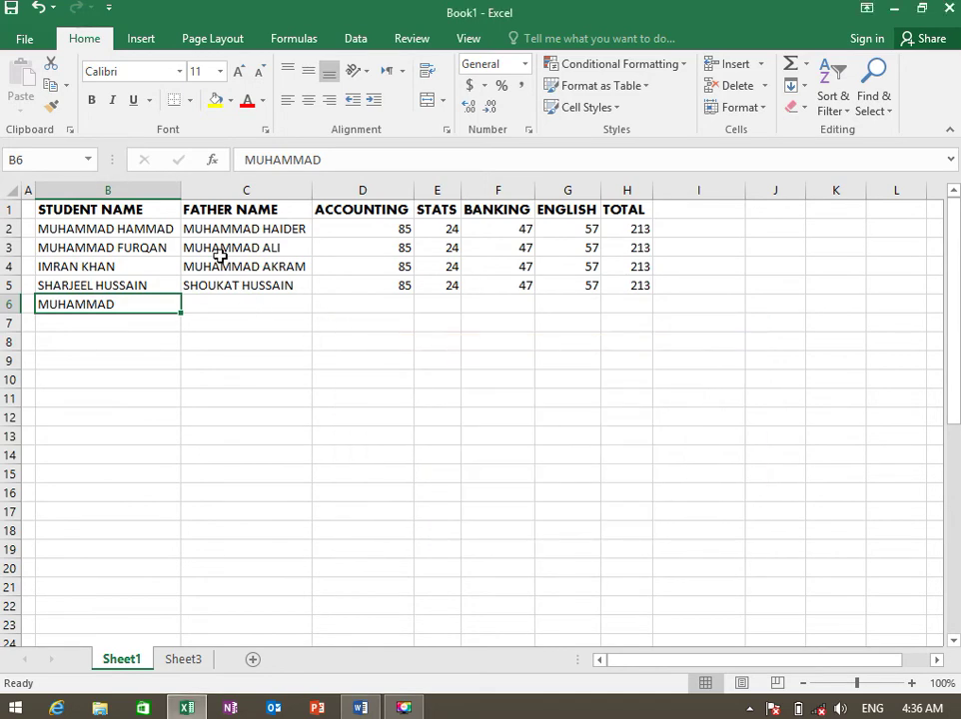
# Search for IMRAN with whole-cell matching turned off
pyautogui.click(860, 110)
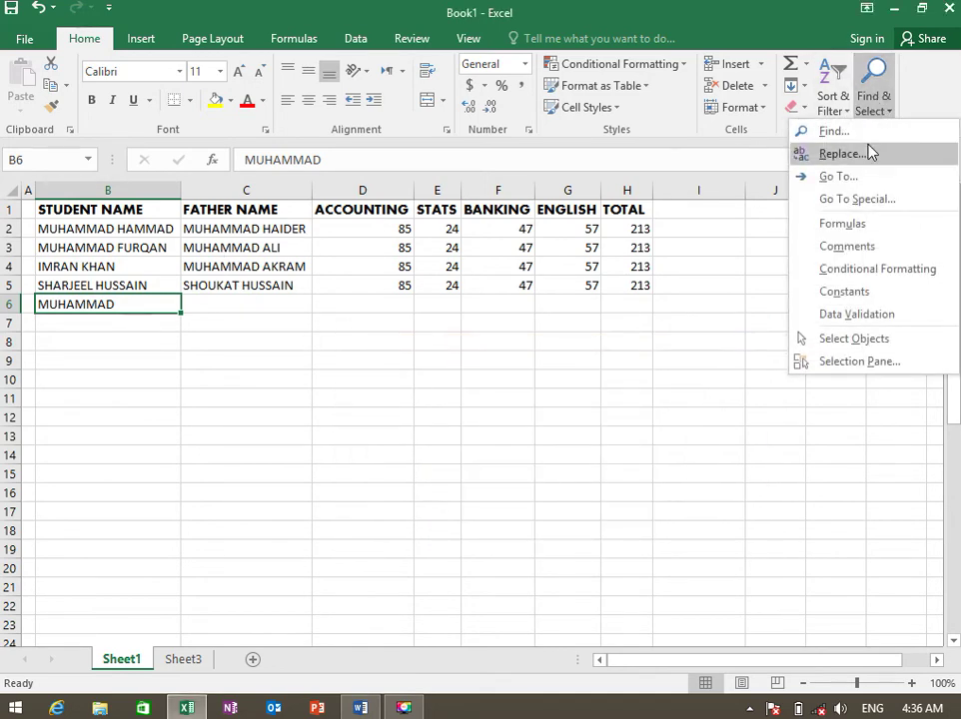
pyautogui.click(871, 134)
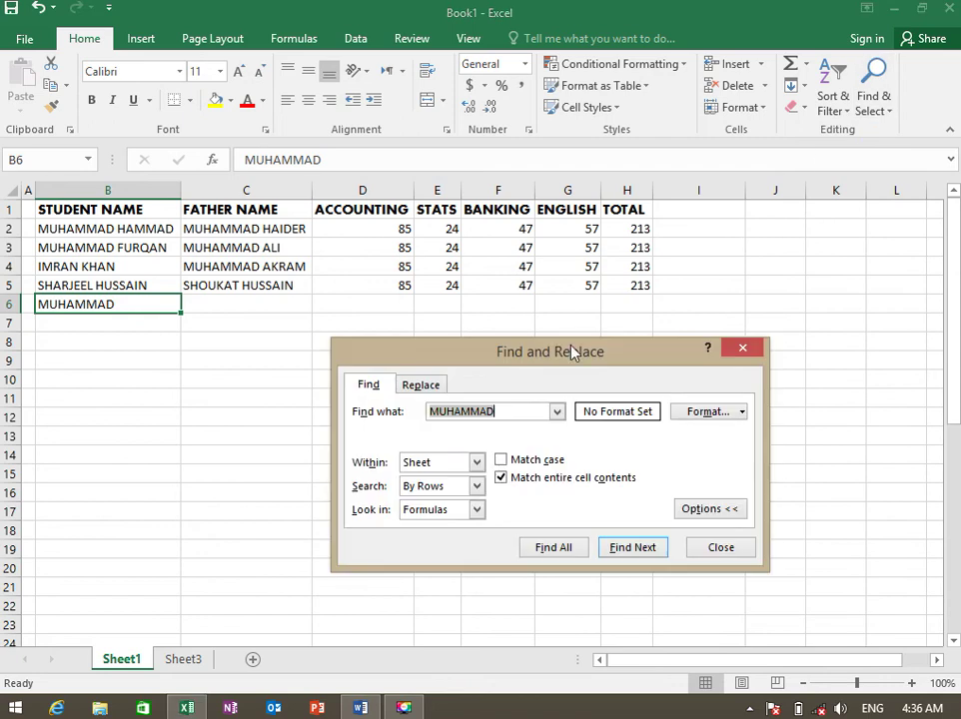
pyautogui.click(511, 410)
pyautogui.doubleClick(512, 411)
pyautogui.write('IMRAN')
pyautogui.click(502, 479)
# Replace IMRAN with UMAIR in cell B4 and close the dialog
pyautogui.click(420, 388)
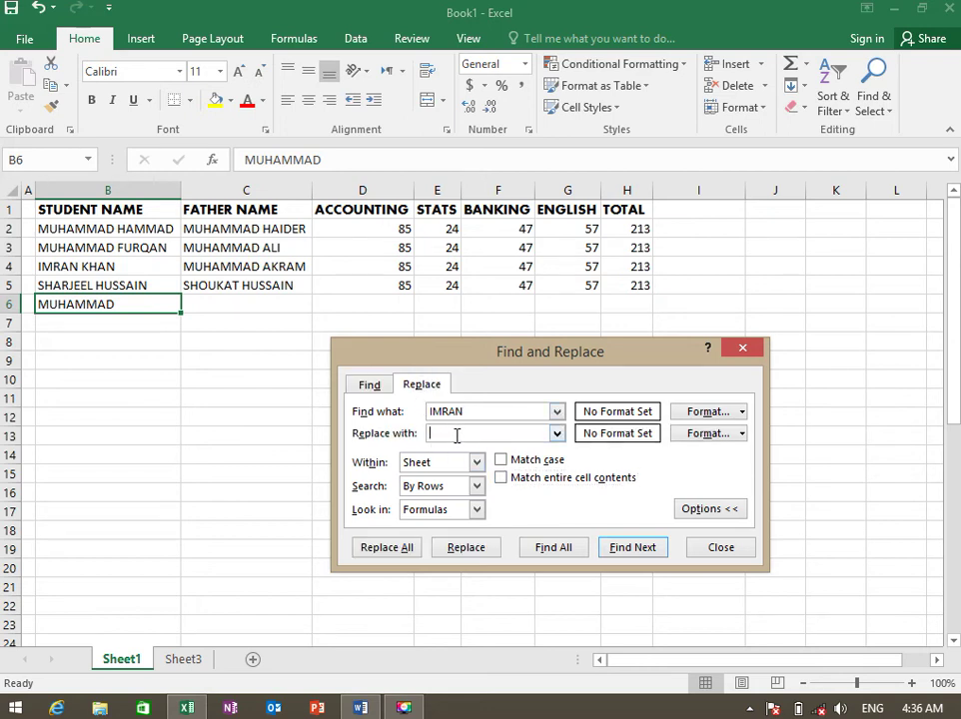
pyautogui.write('UMAIR')
pyautogui.click(615, 550)
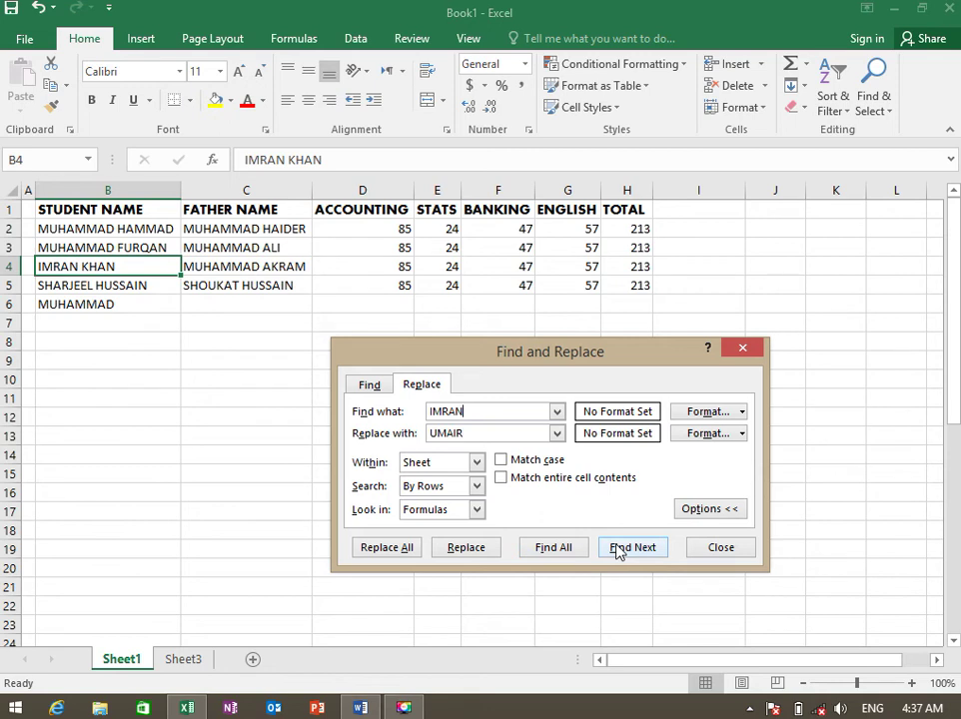
pyautogui.click(617, 552)
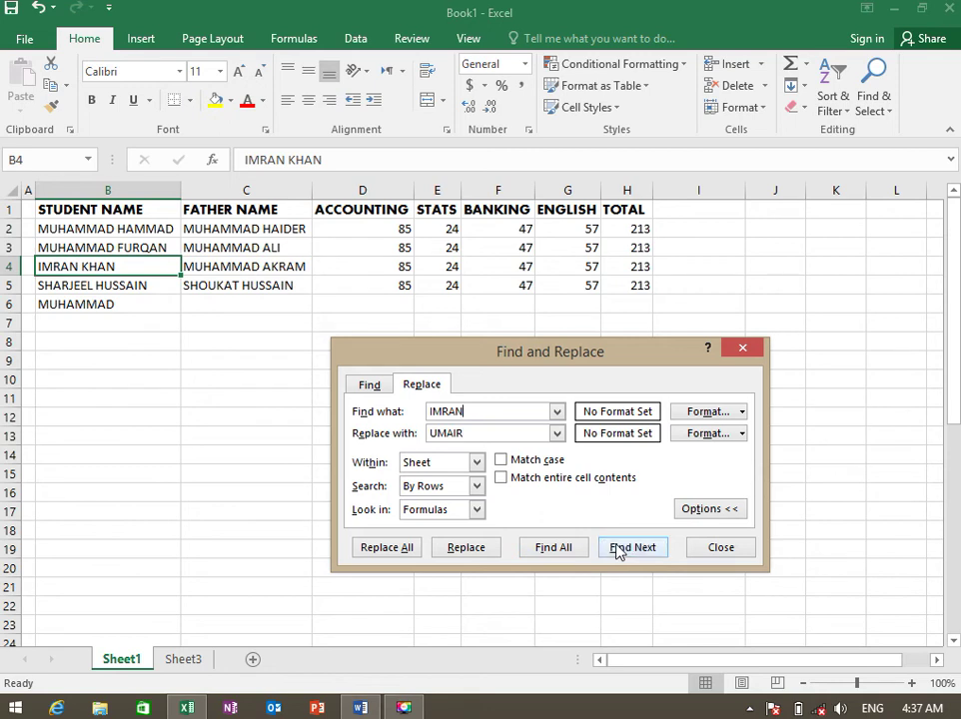
pyautogui.click(464, 551)
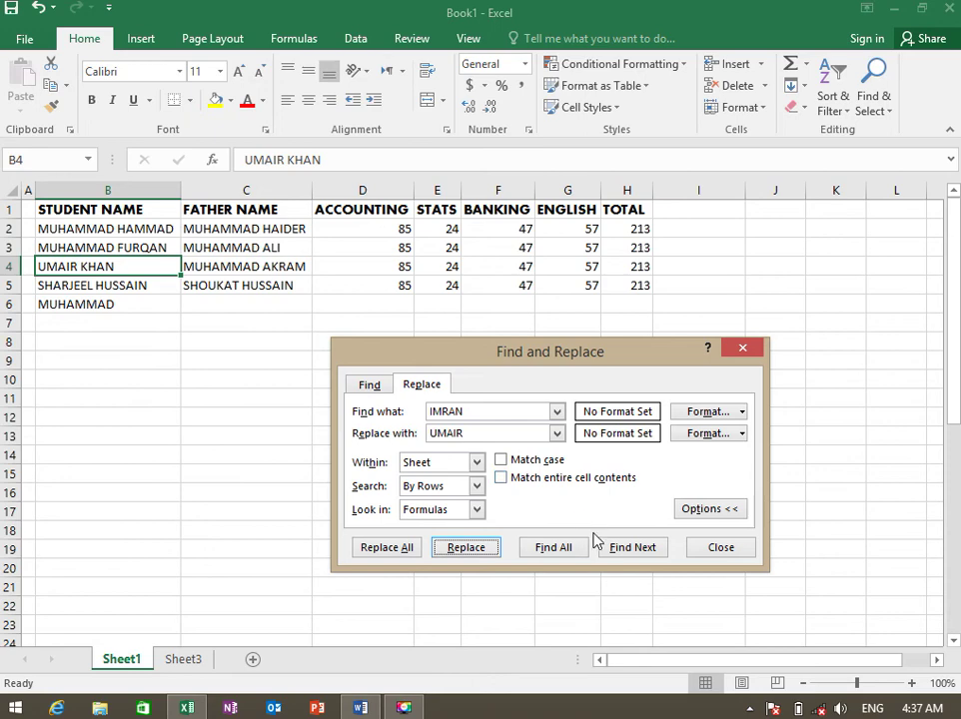
pyautogui.click(725, 555)
pyautogui.hotkey('ctrl', 'z')
pyautogui.click(884, 104)
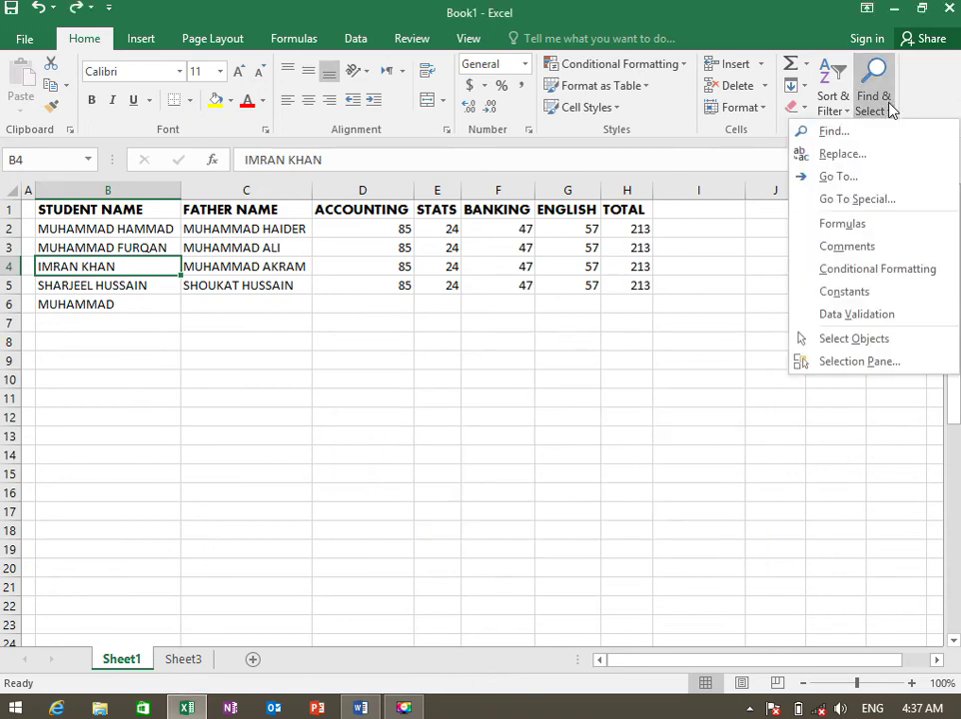
pyautogui.click(889, 158)
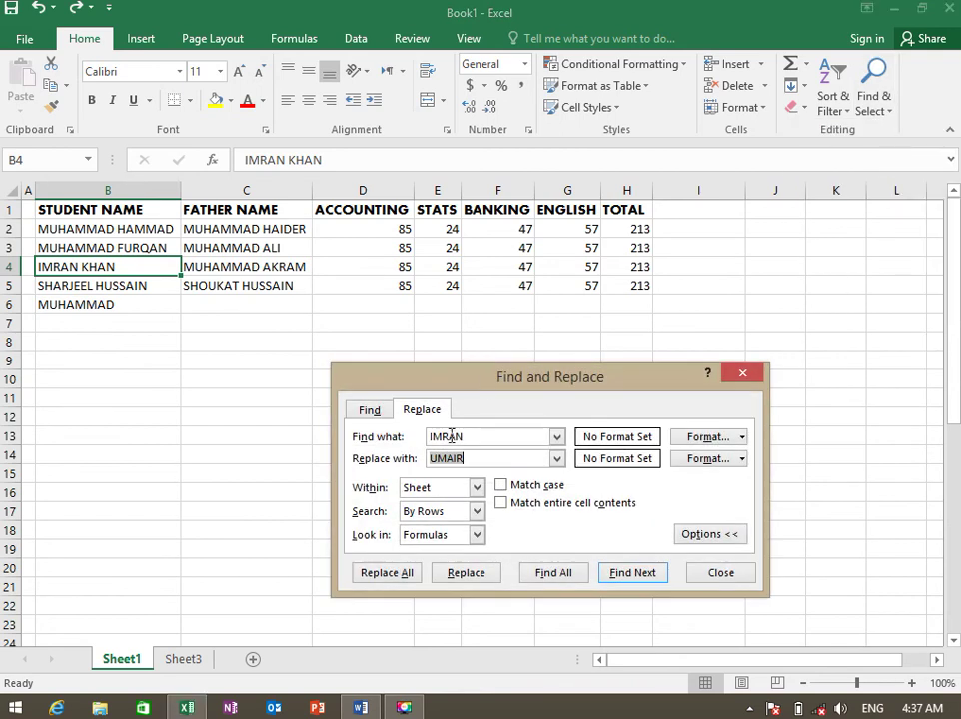
pyautogui.click(502, 459)
pyautogui.write('HANEEF')
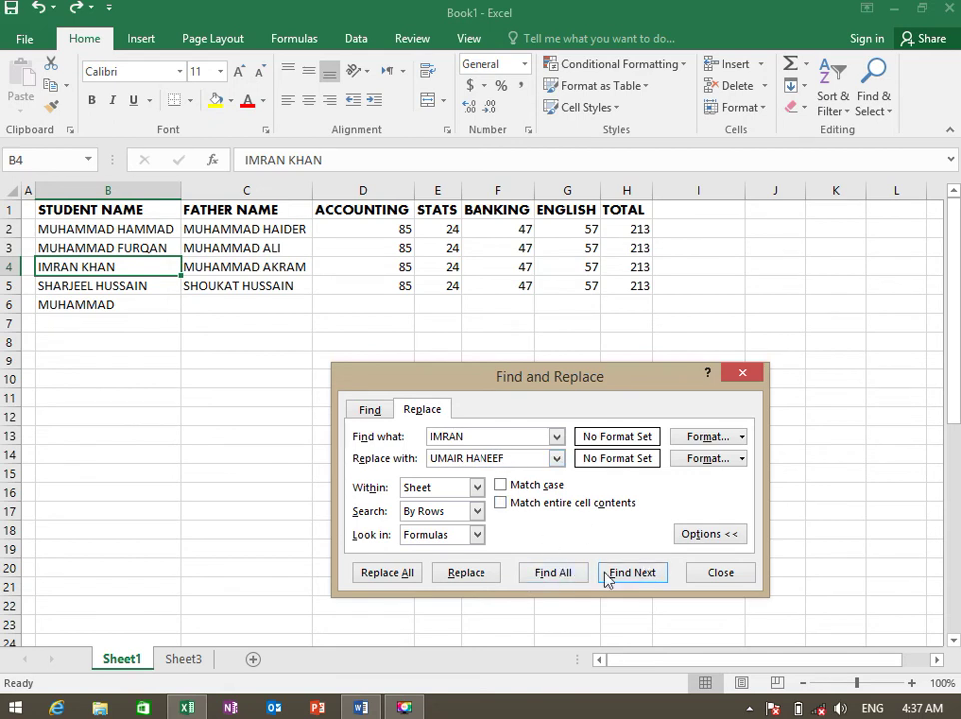
pyautogui.click(476, 576)
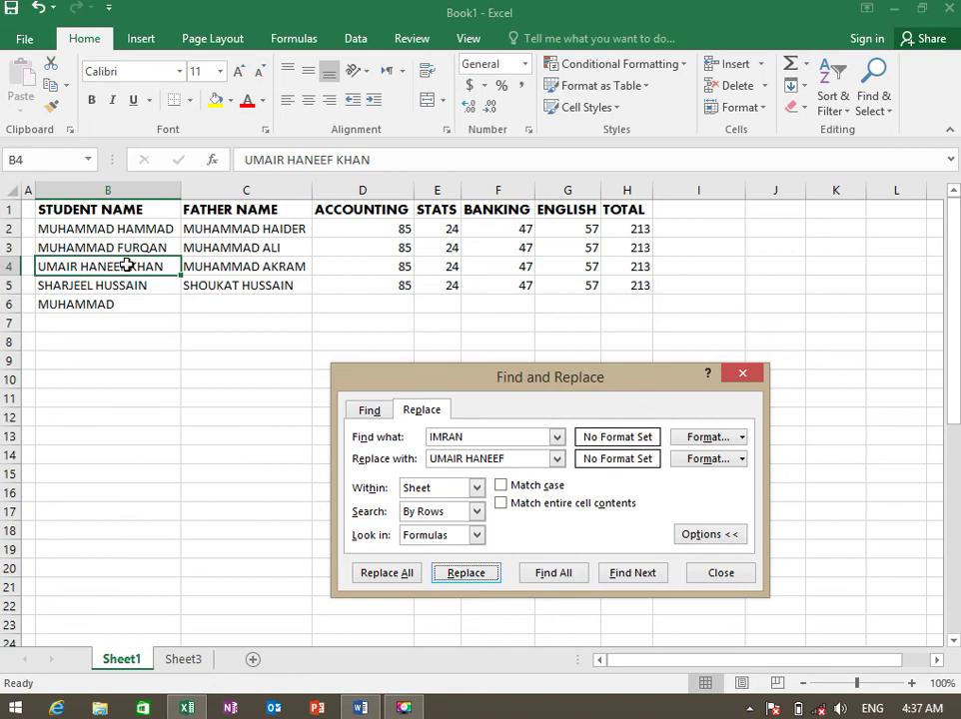
# Set Find what to IMRAN KHAN with Match entire cell contents, close, and undo
pyautogui.click(494, 436)
pyautogui.write('KAN')
pyautogui.press('BackSpace')
pyautogui.press('BackSpace')
pyautogui.write('HAN')
pyautogui.click(512, 505)
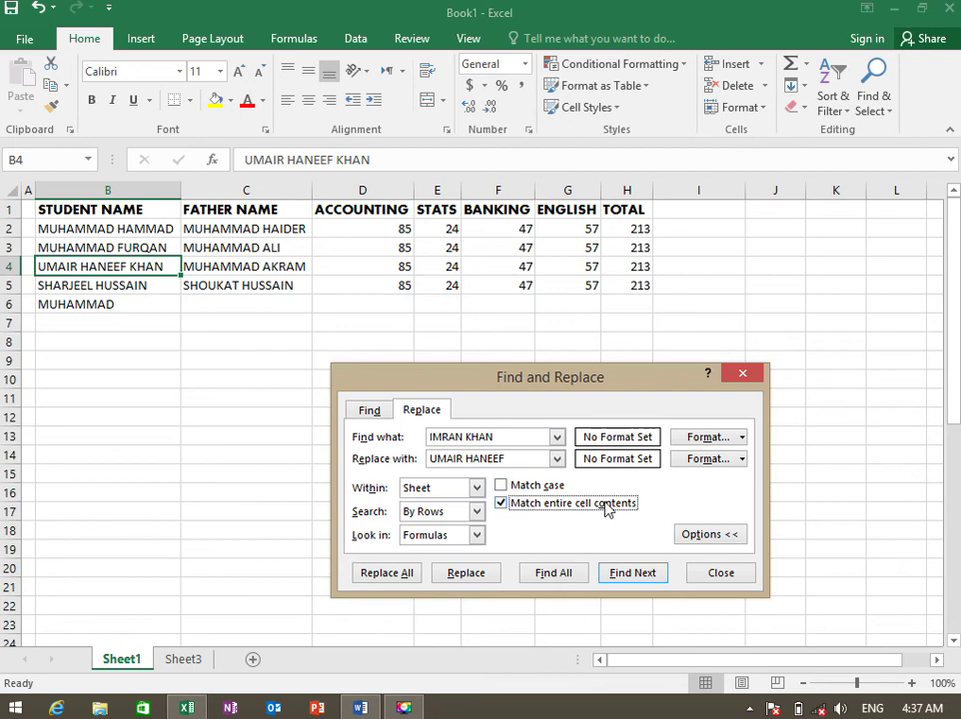
pyautogui.click(723, 572)
pyautogui.hotkey('ctrl', 'z')
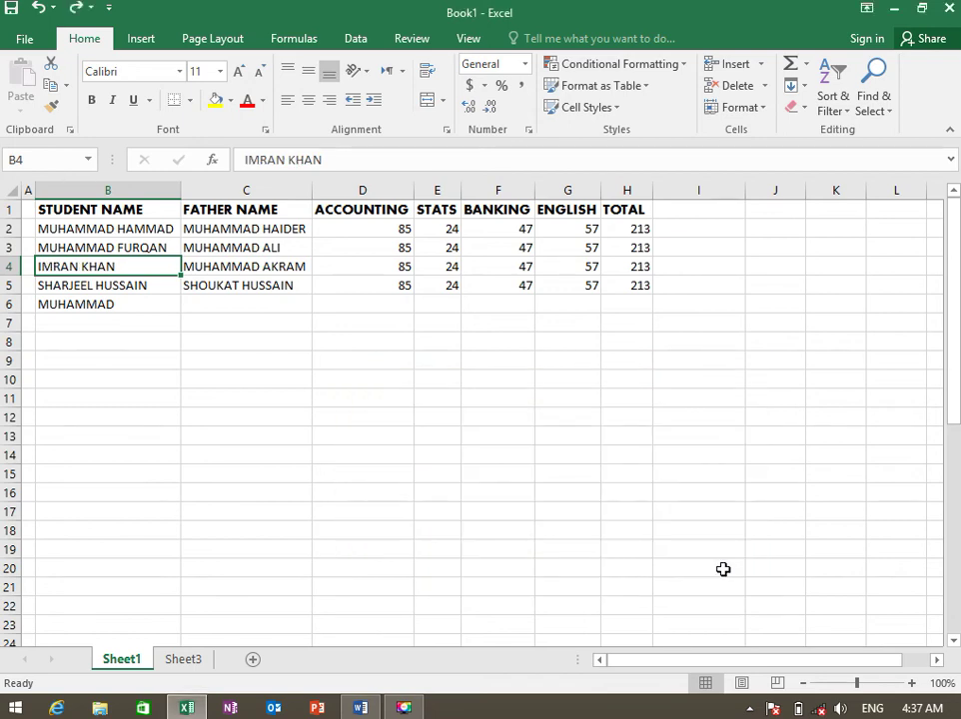
pyautogui.click(887, 106)
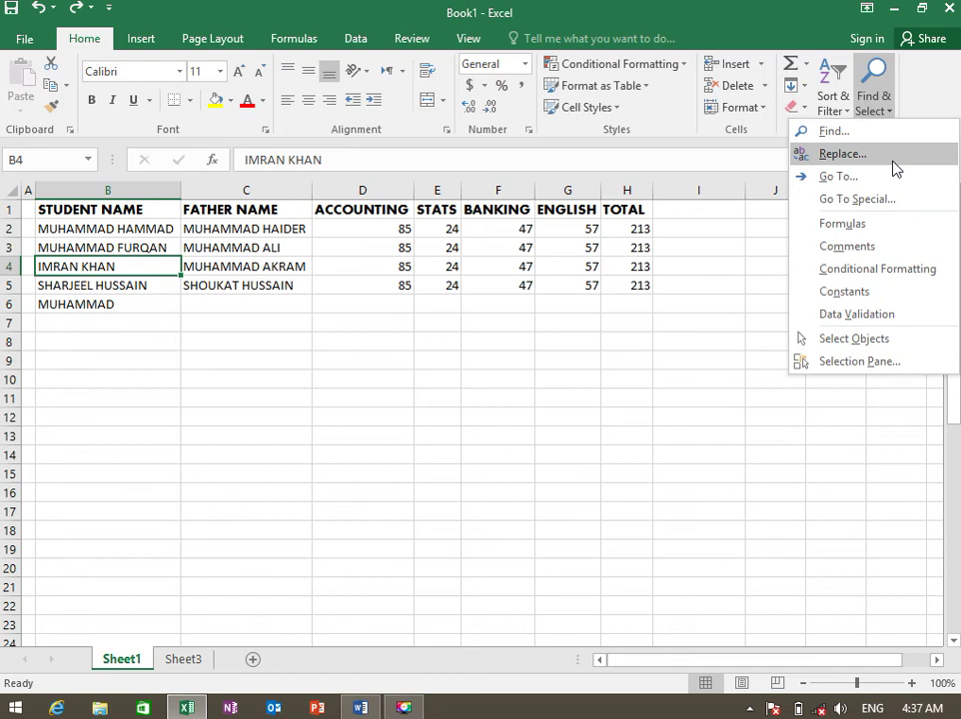
pyautogui.click(896, 170)
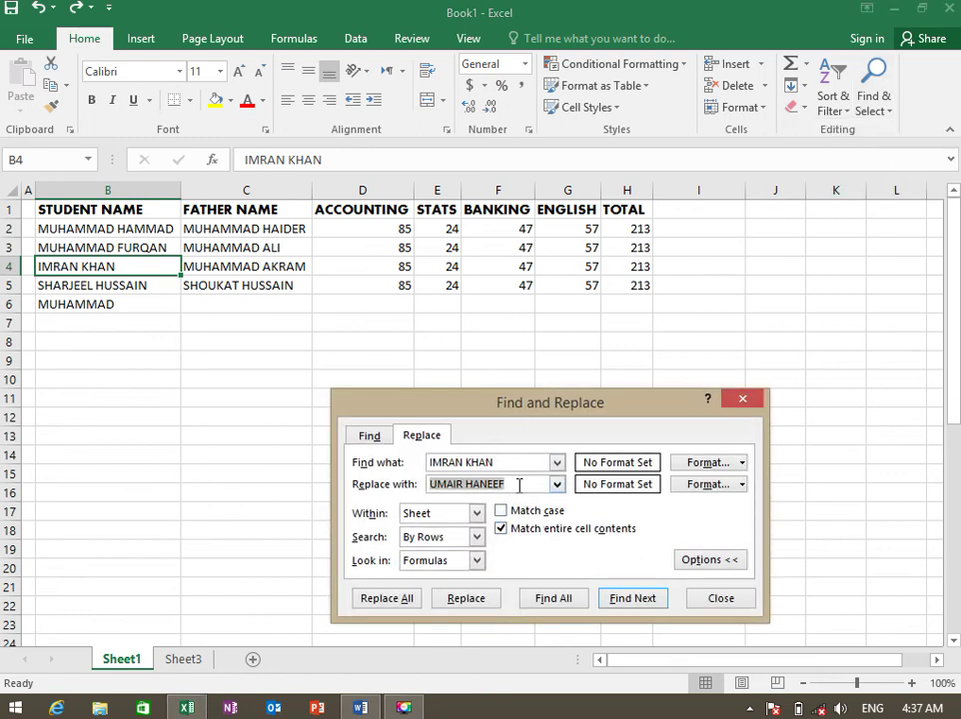
pyautogui.click(473, 599)
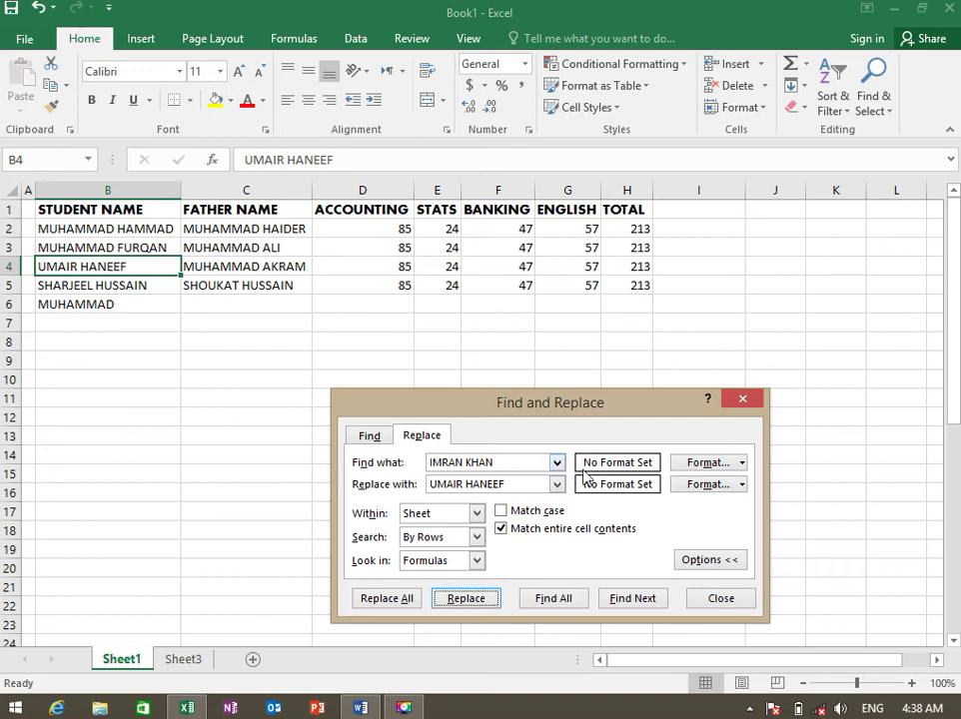
pyautogui.click(742, 486)
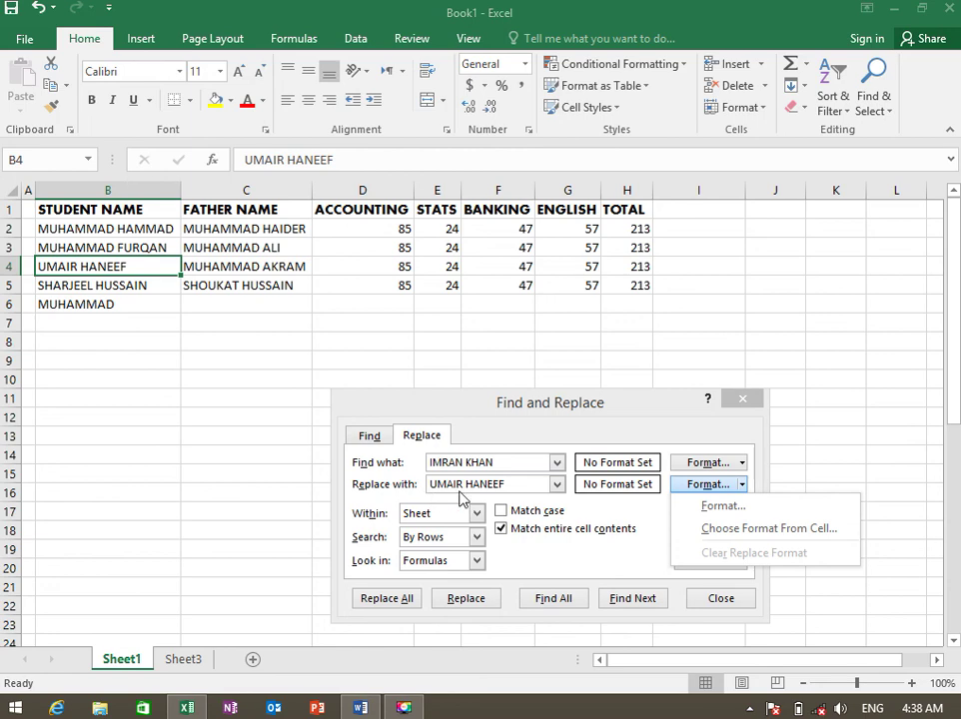
pyautogui.click(795, 515)
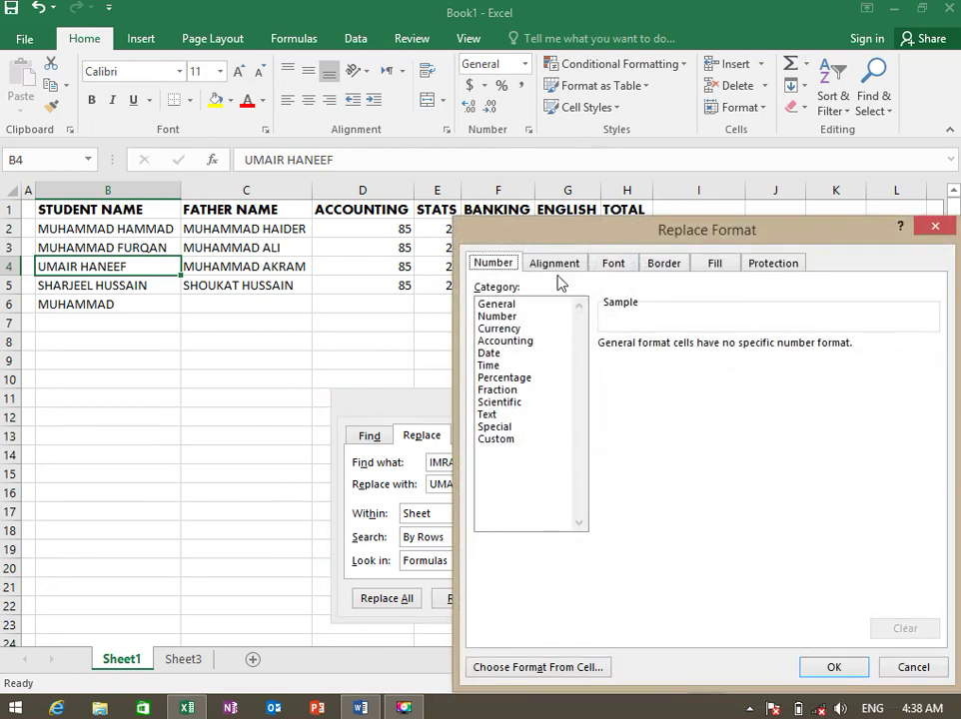
# Set the replacement font to dark red, Bold, size 12 and confirm with OK
pyautogui.click(557, 270)
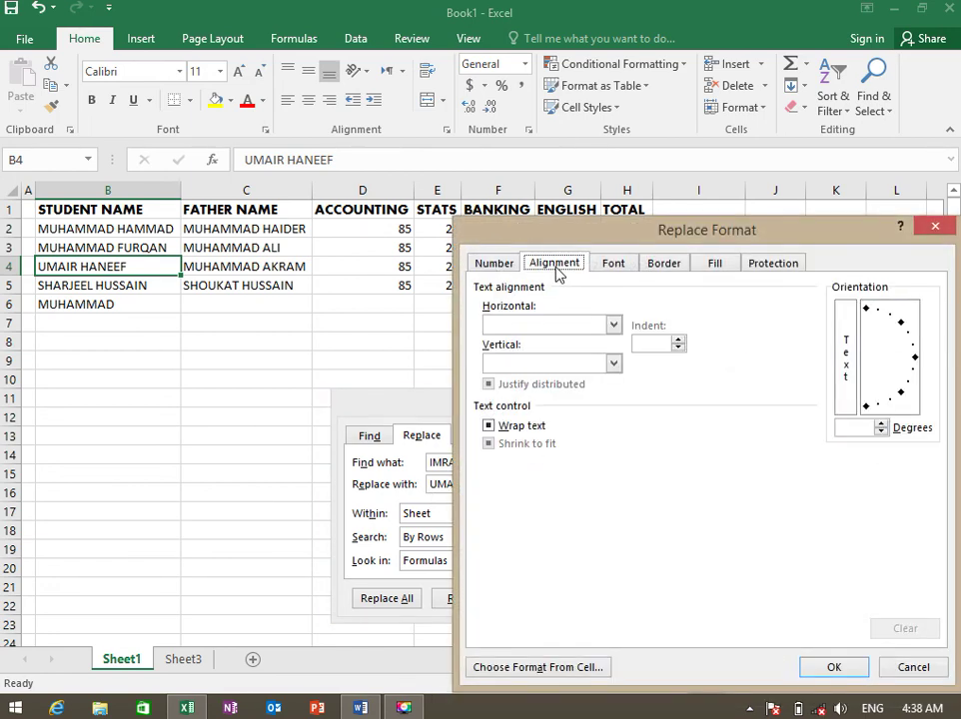
pyautogui.click(620, 270)
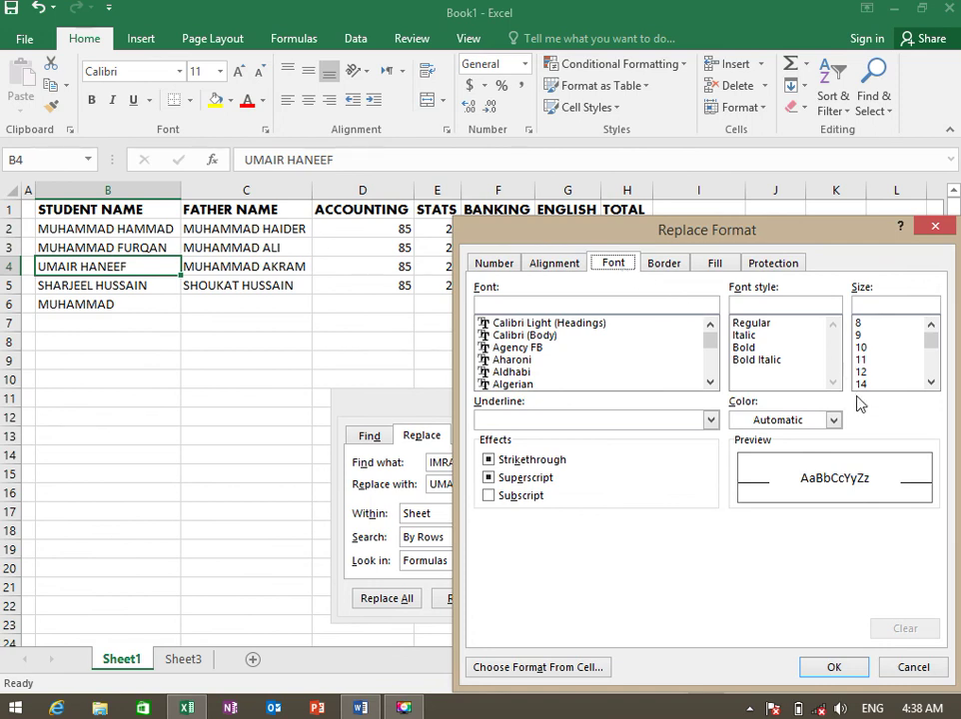
pyautogui.click(834, 420)
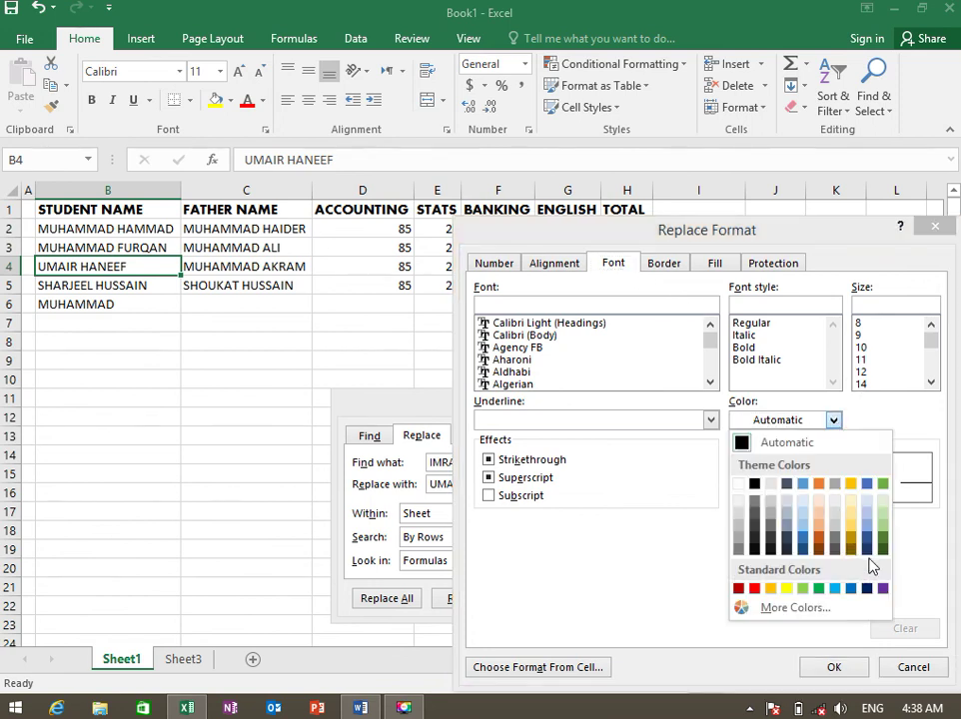
pyautogui.click(738, 589)
pyautogui.click(756, 348)
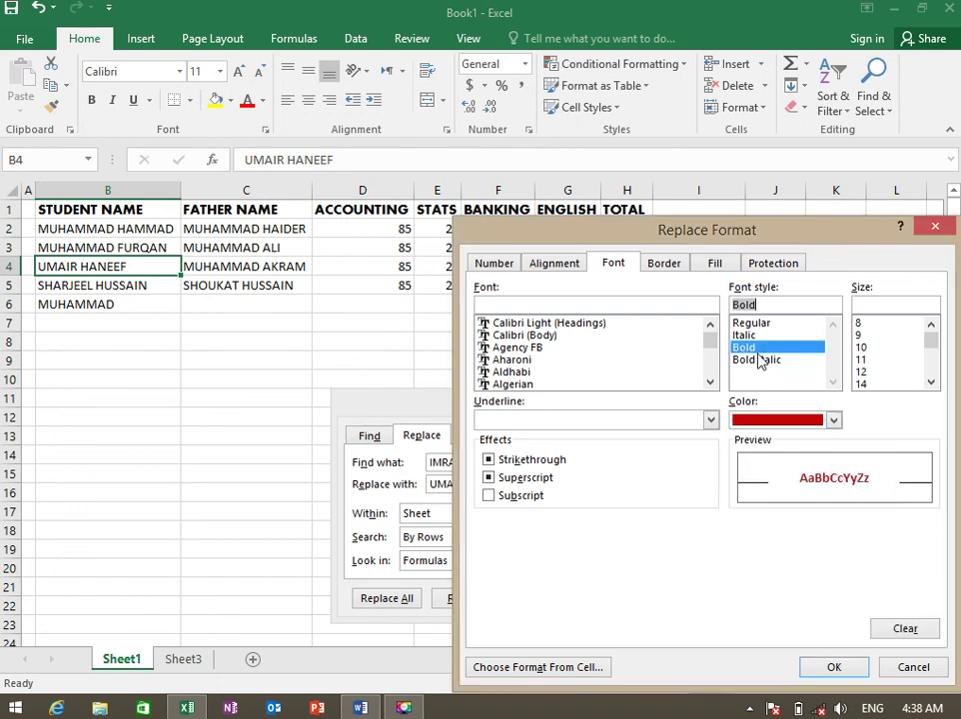
pyautogui.click(864, 372)
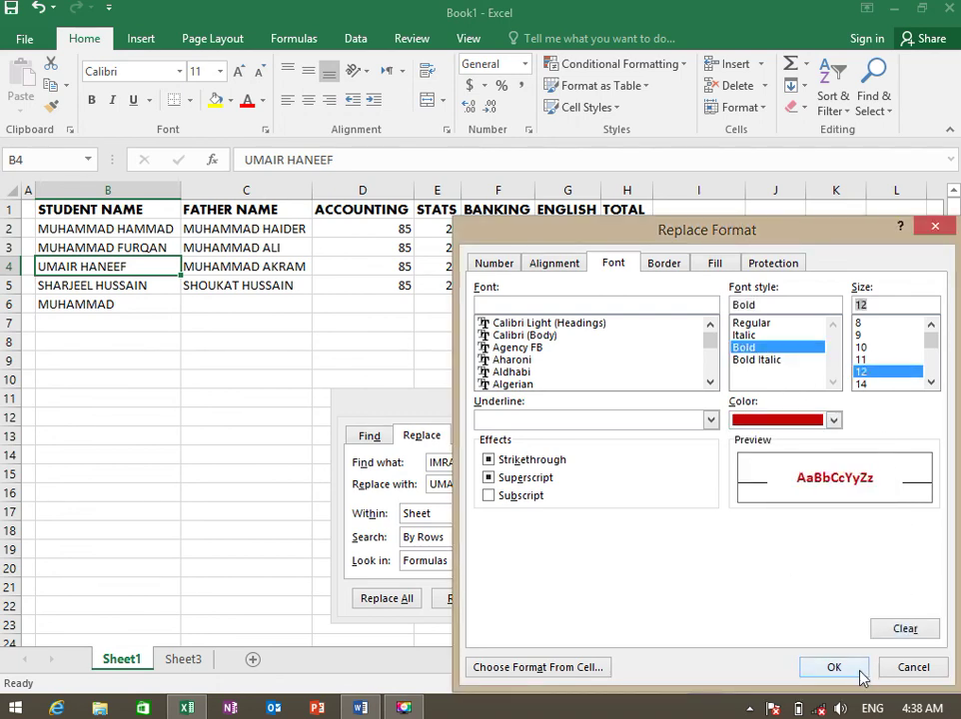
pyautogui.click(854, 669)
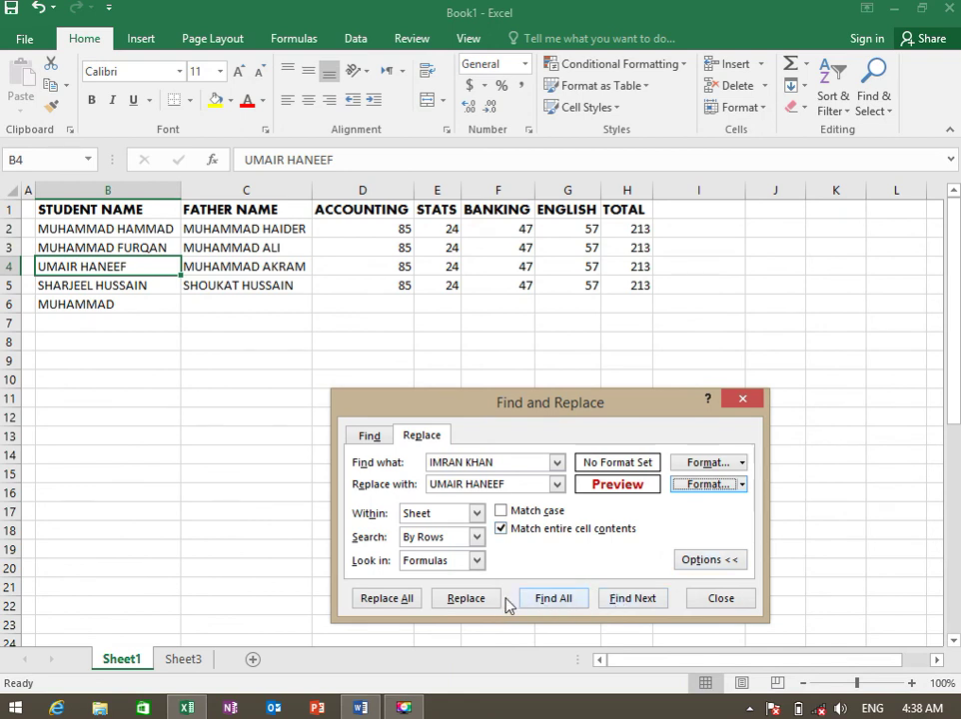
pyautogui.click(478, 602)
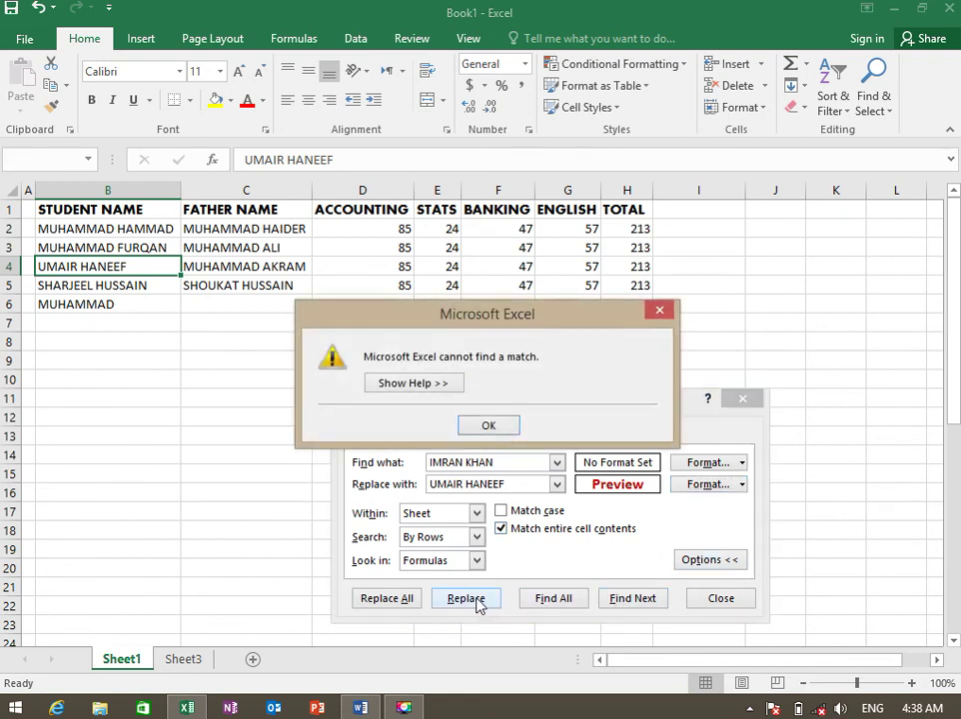
pyautogui.click(507, 428)
pyautogui.click(526, 465)
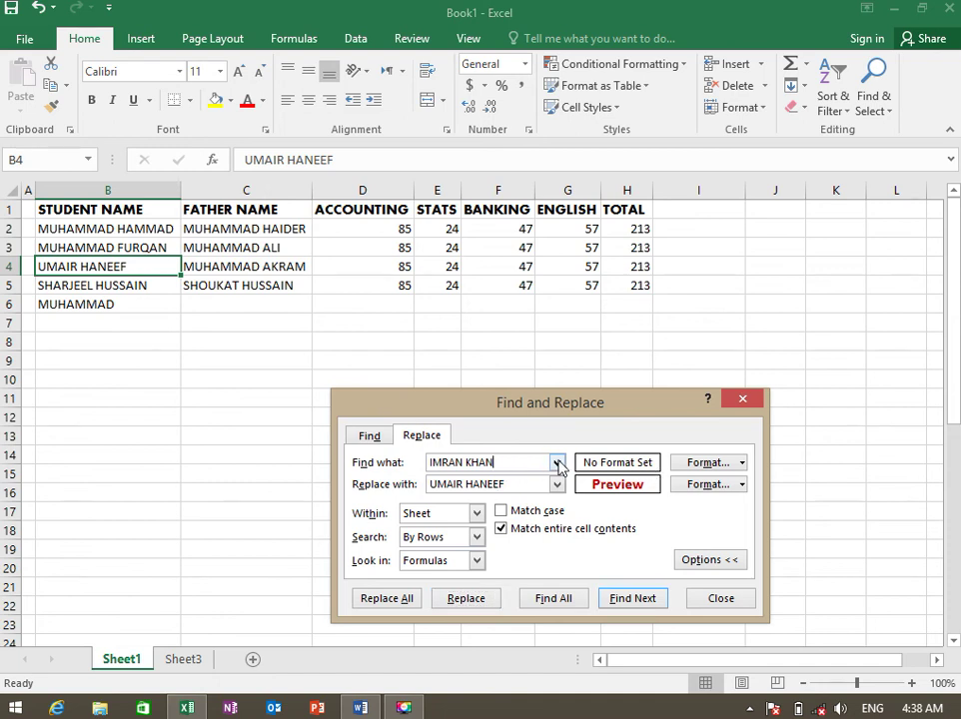
pyautogui.tripleClick(513, 466)
pyautogui.write('SHARJE')
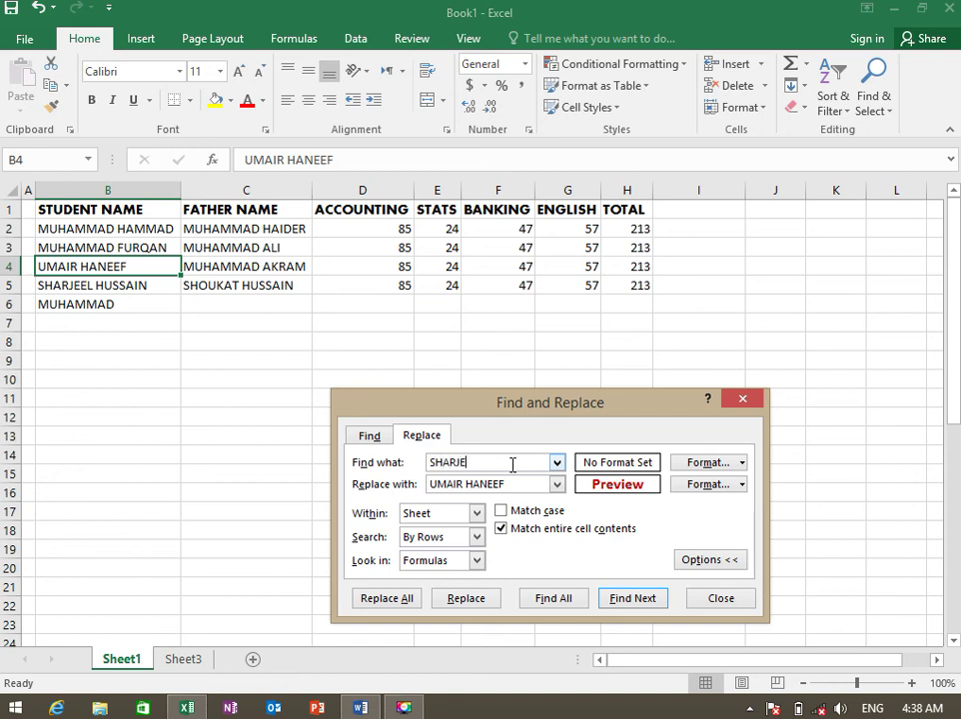
pyautogui.write('USSAIN')
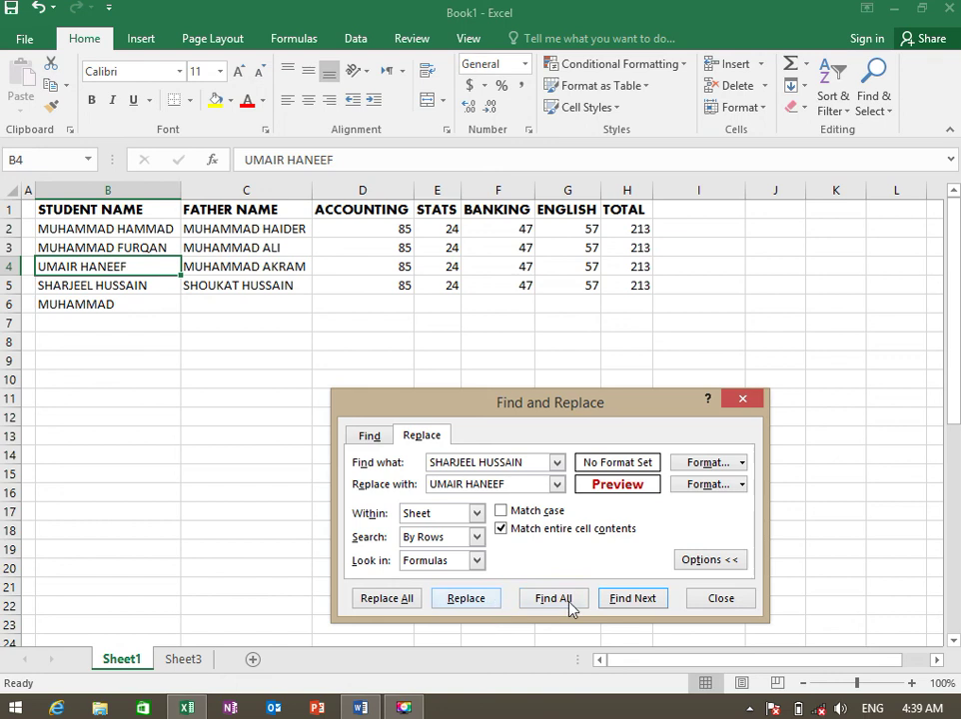
pyautogui.click(622, 603)
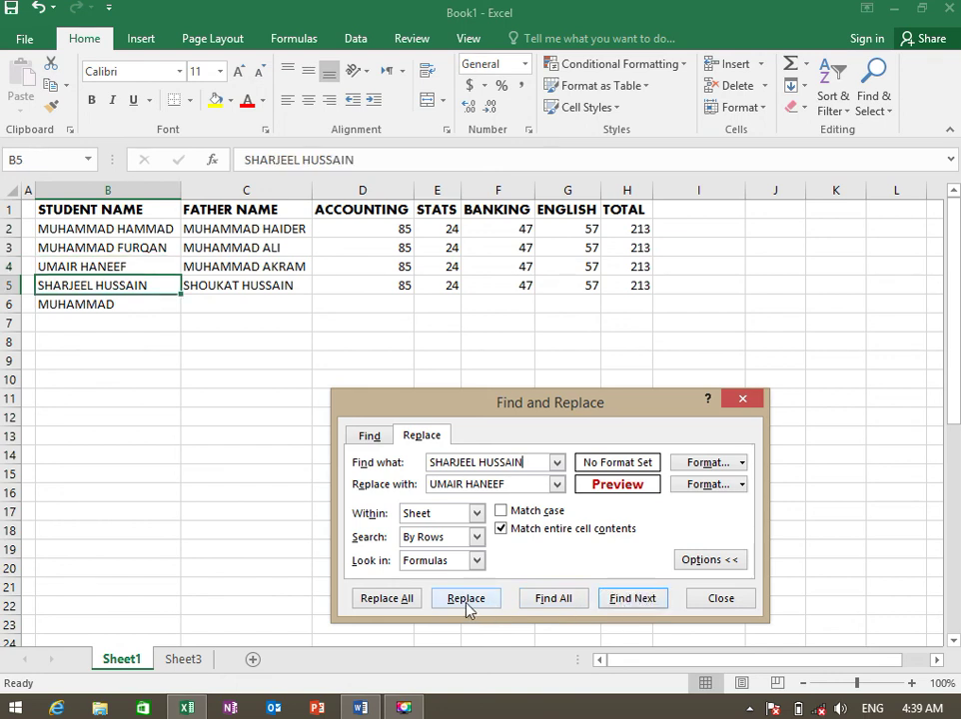
pyautogui.click(465, 601)
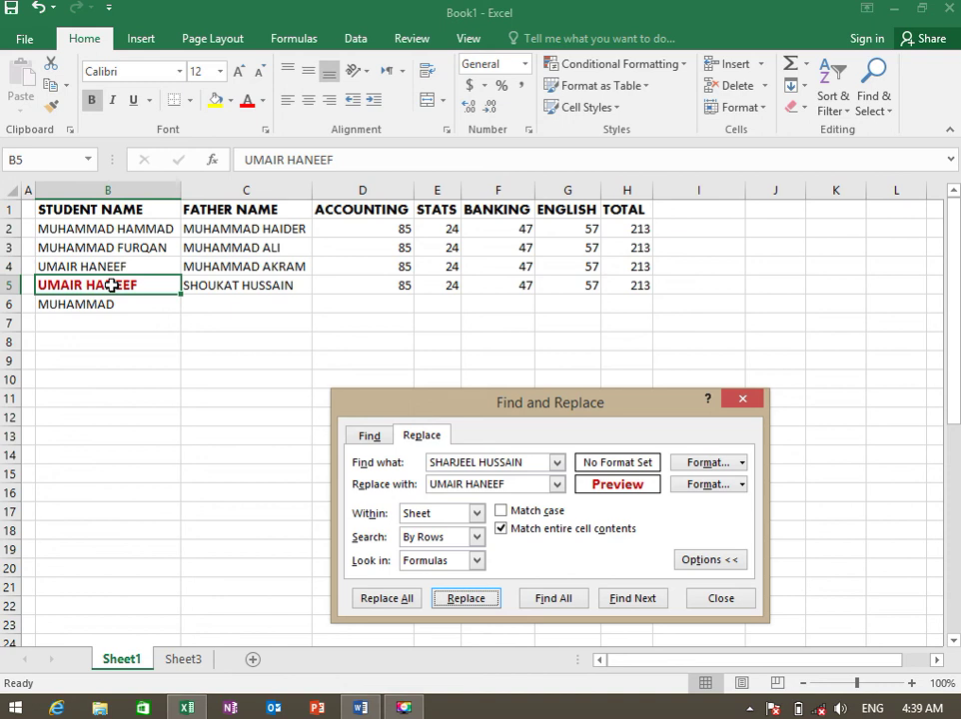
pyautogui.click(719, 600)
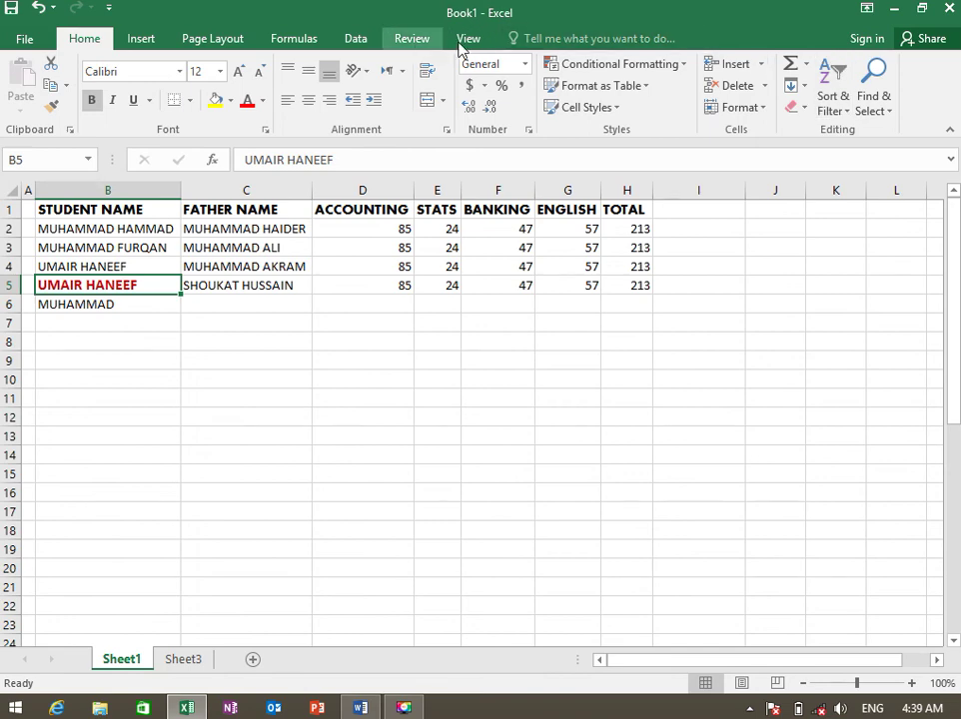
# Replace all STATS scores of 24 with 30, raising each student's total to 219
pyautogui.click(872, 103)
pyautogui.click(901, 154)
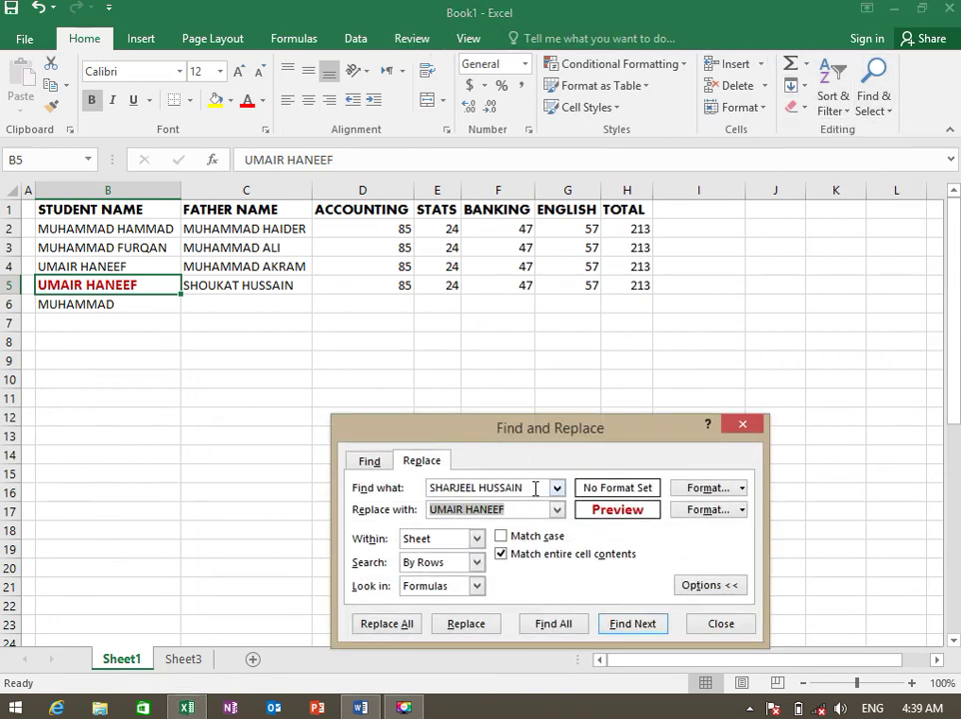
pyautogui.click(517, 487)
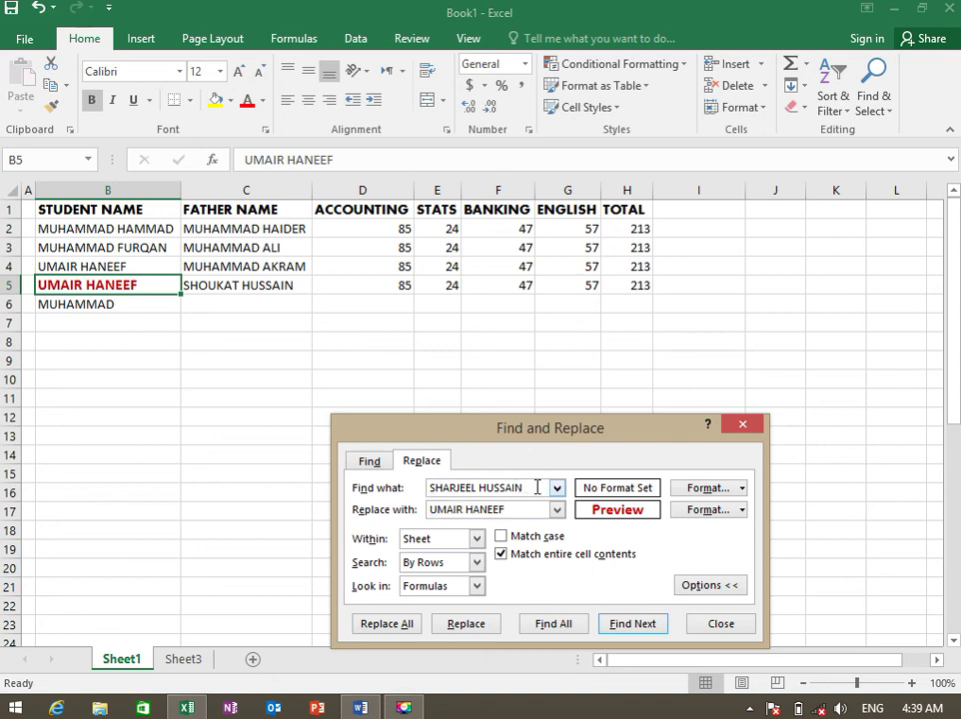
pyautogui.hotkey('ctrl', 'a')
pyautogui.write('24')
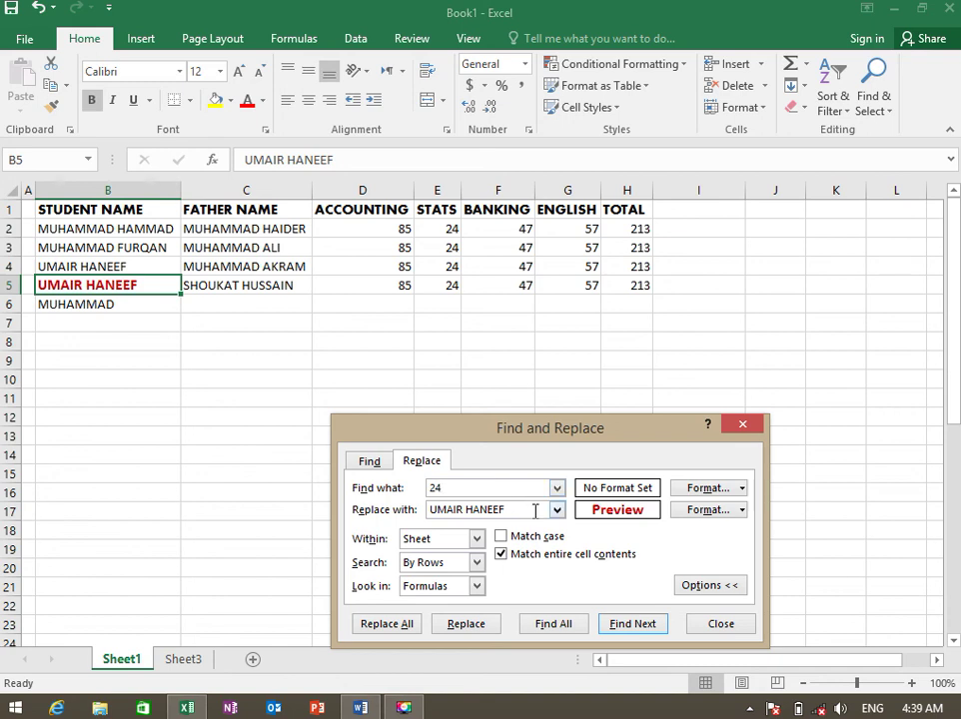
pyautogui.press('Tab')
pyautogui.write('30')
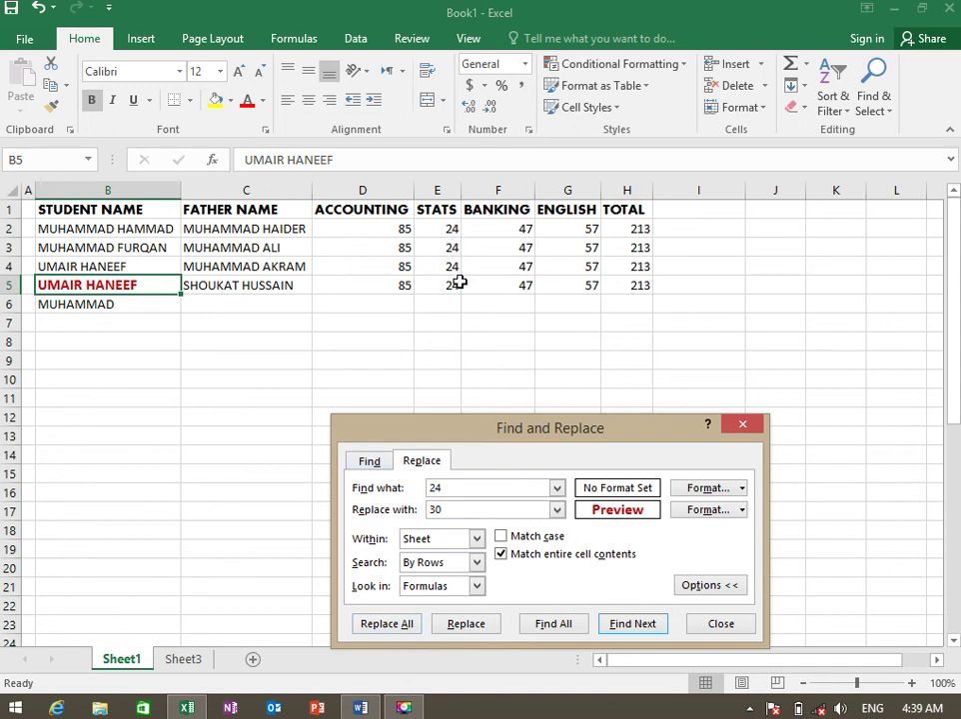
pyautogui.click(375, 633)
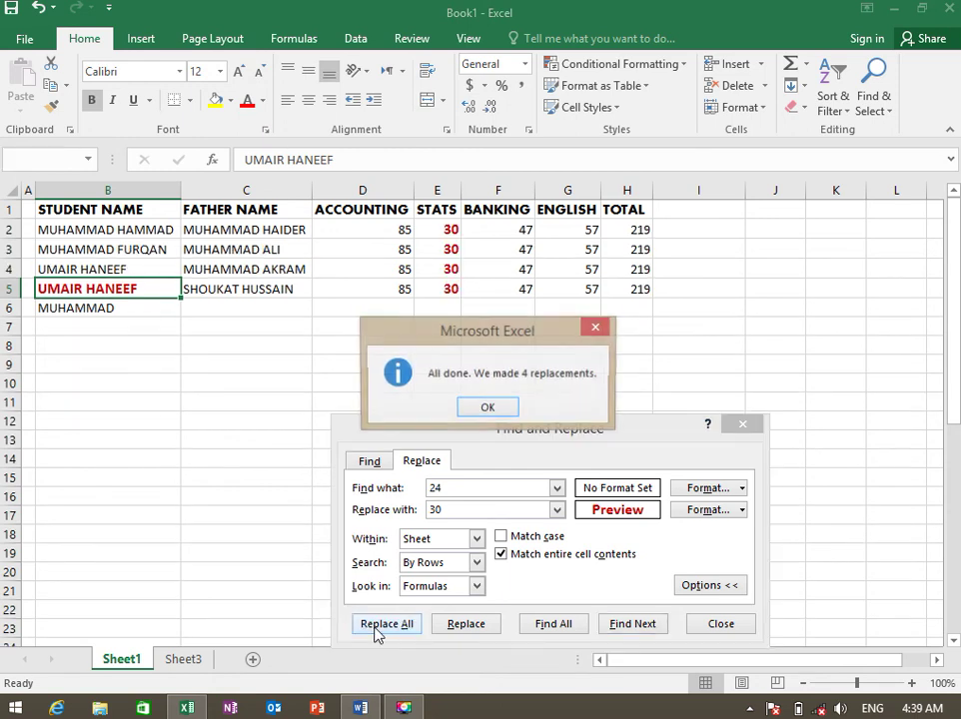
pyautogui.click(496, 410)
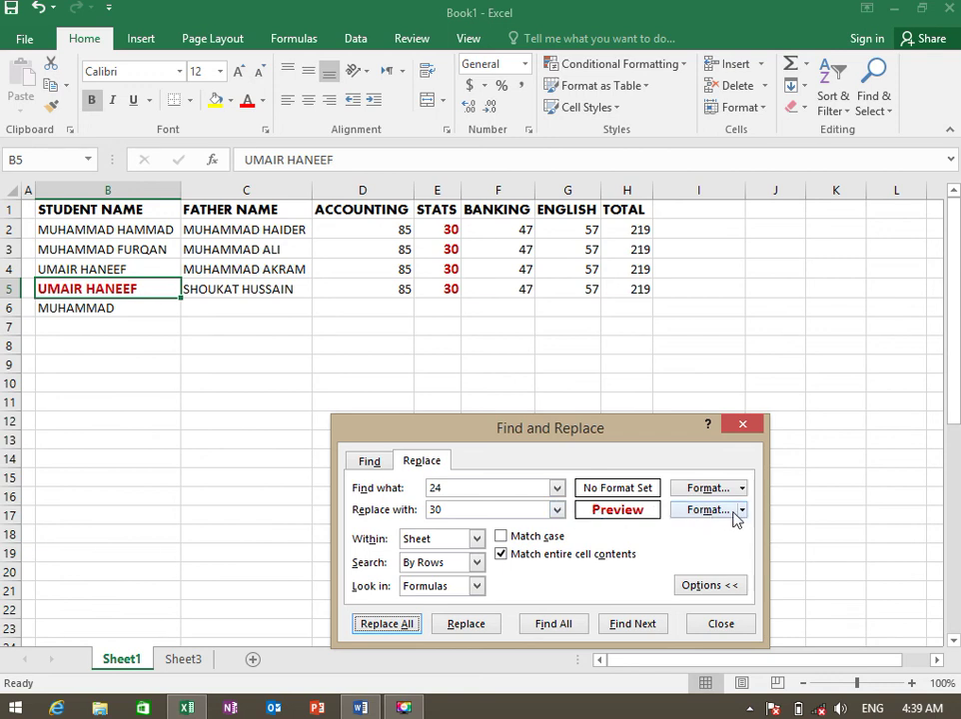
# Close Find and Replace and close Book1 without saving
pyautogui.click(734, 624)
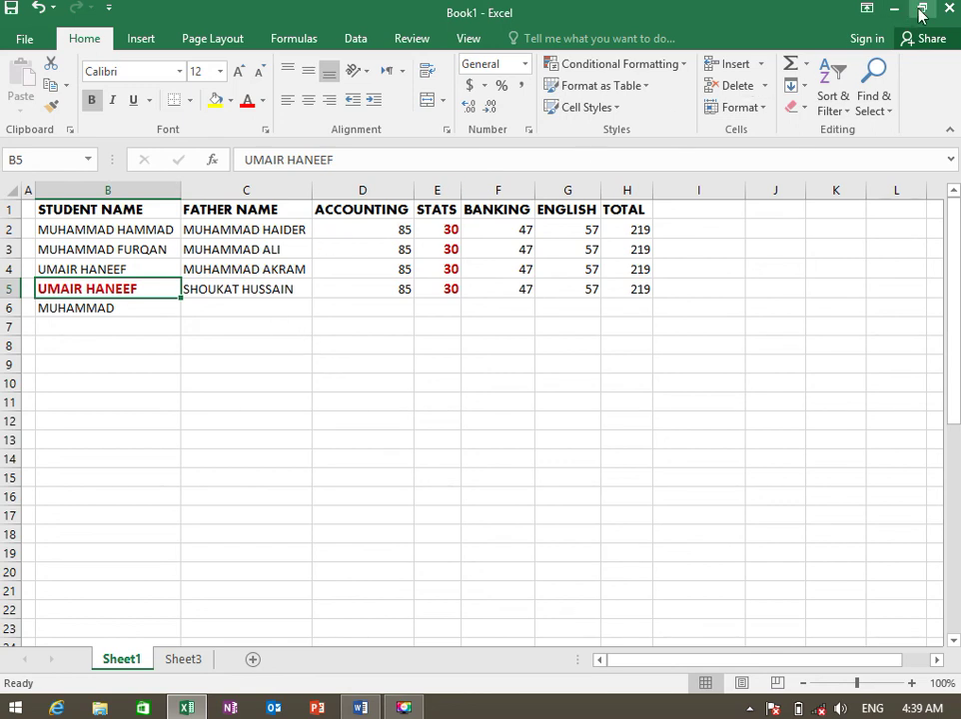
pyautogui.click(948, 10)
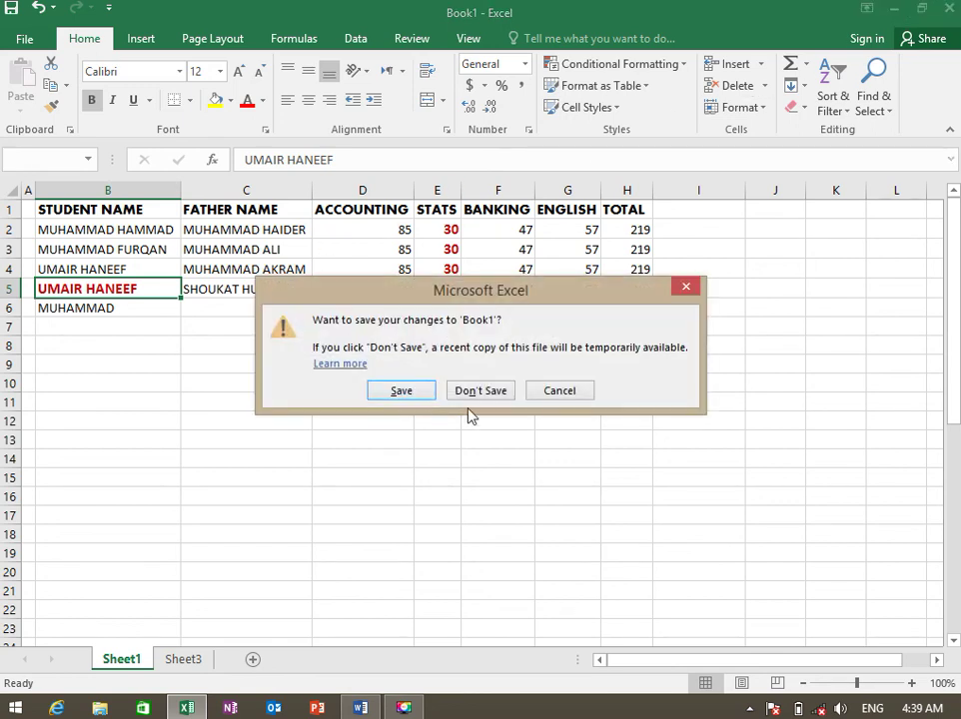
pyautogui.click(490, 400)
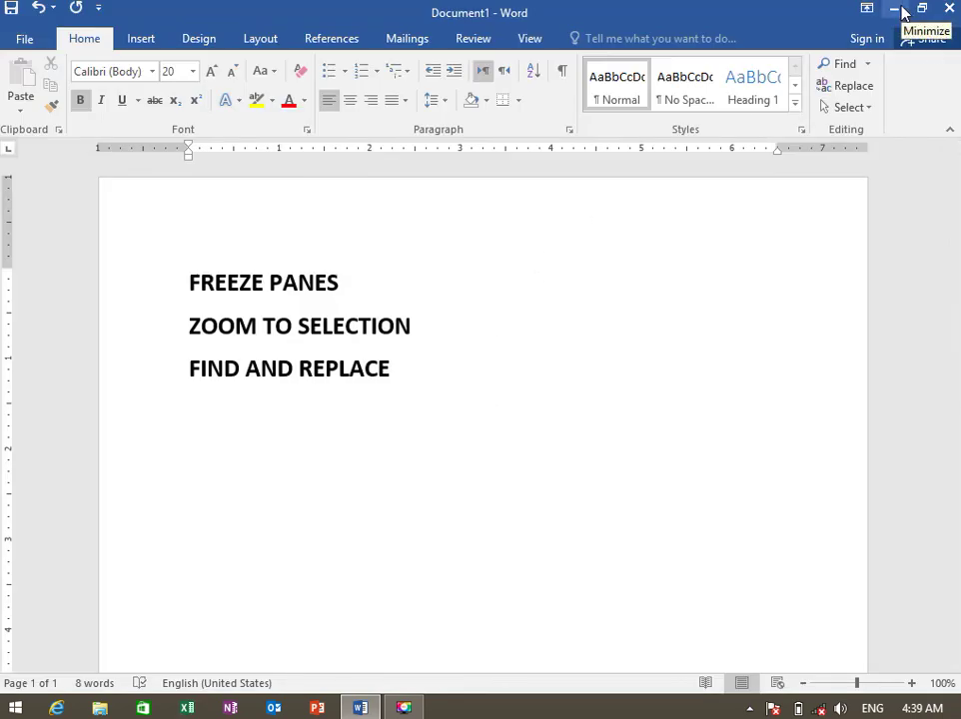
# Minimise Word and refresh the Windows desktop
pyautogui.click(895, 9)
pyautogui.rightClick(333, 336)
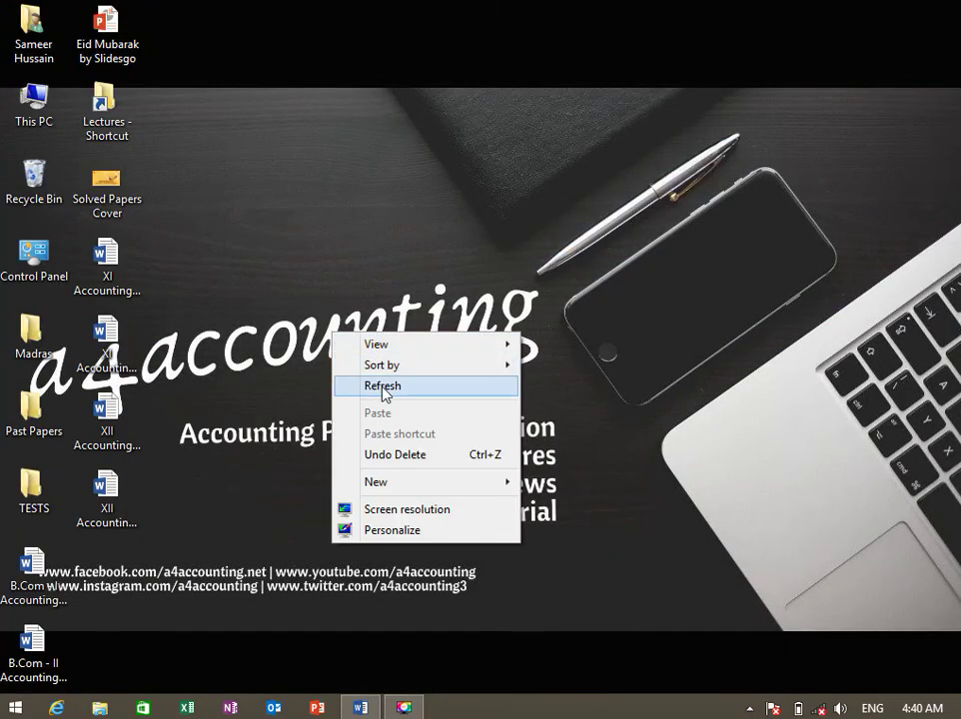
pyautogui.click(383, 386)
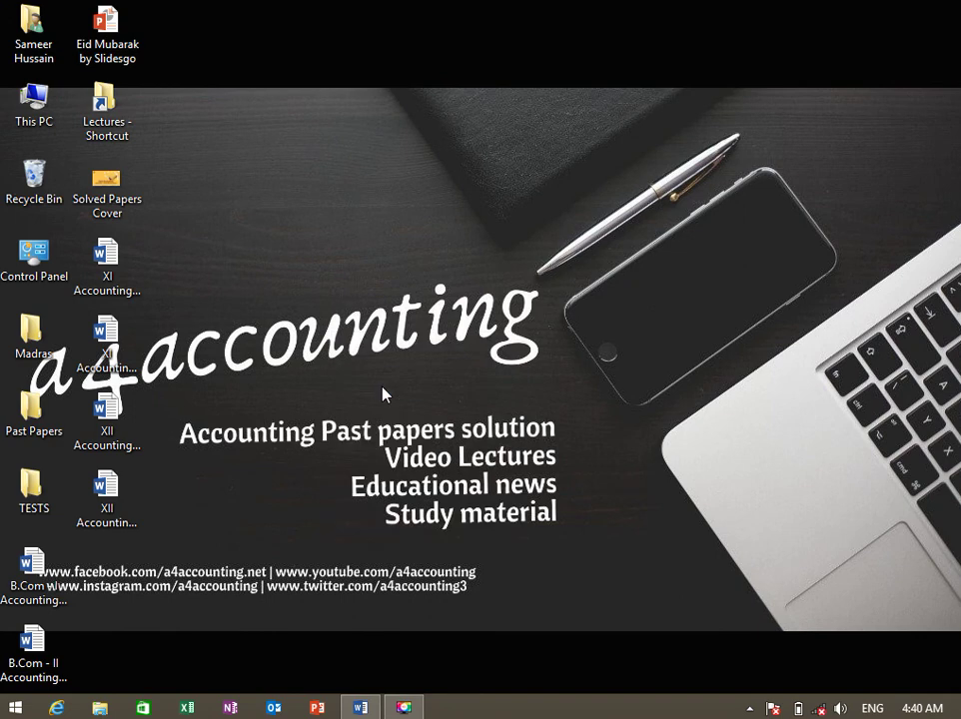